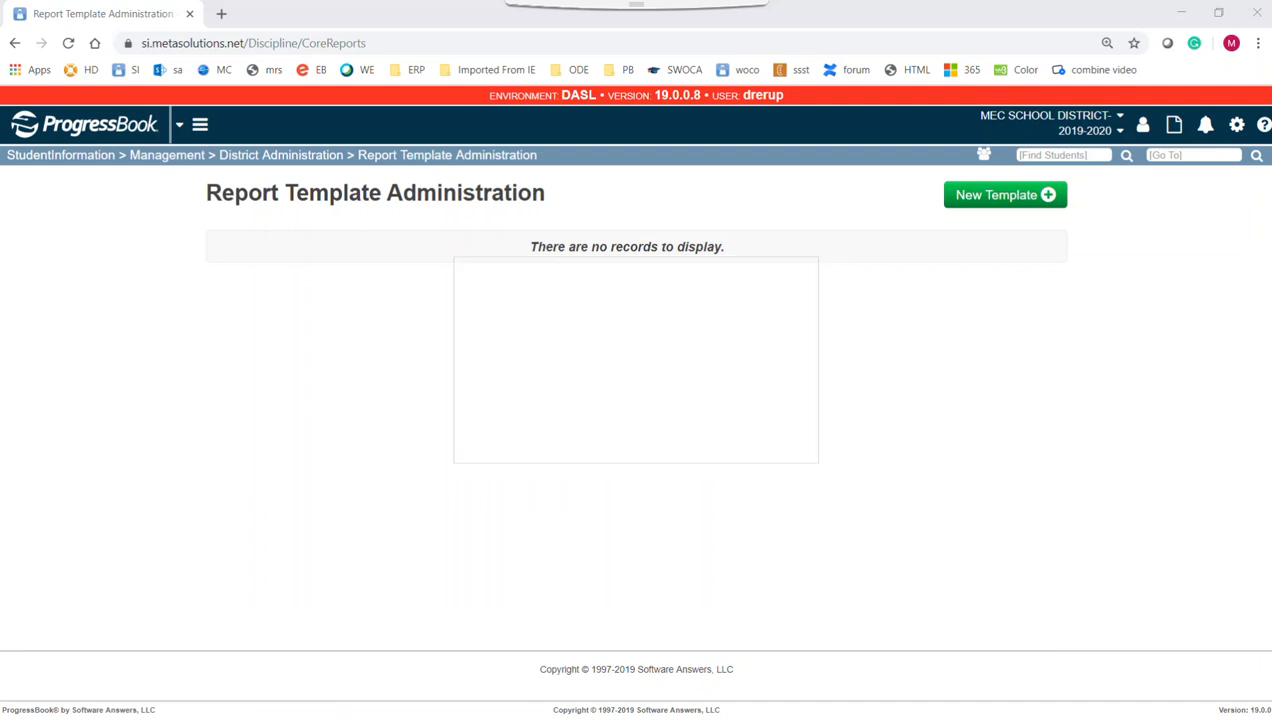
Bring the Word window with the Discipline Response Form onto the screen over the browser
left_click_drag(1271, 20, 622, 45)
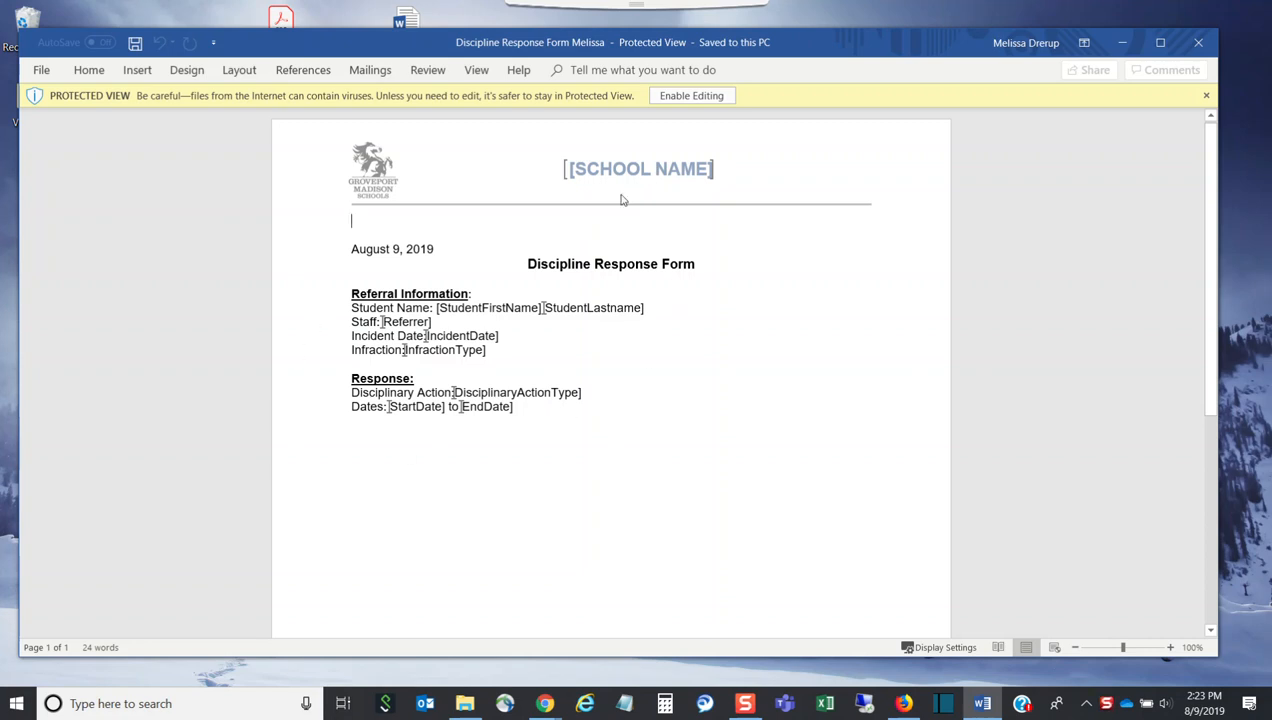
Enable editing on the Discipline Response Form, then return to the Report Template Administration page
left_click(697, 96)
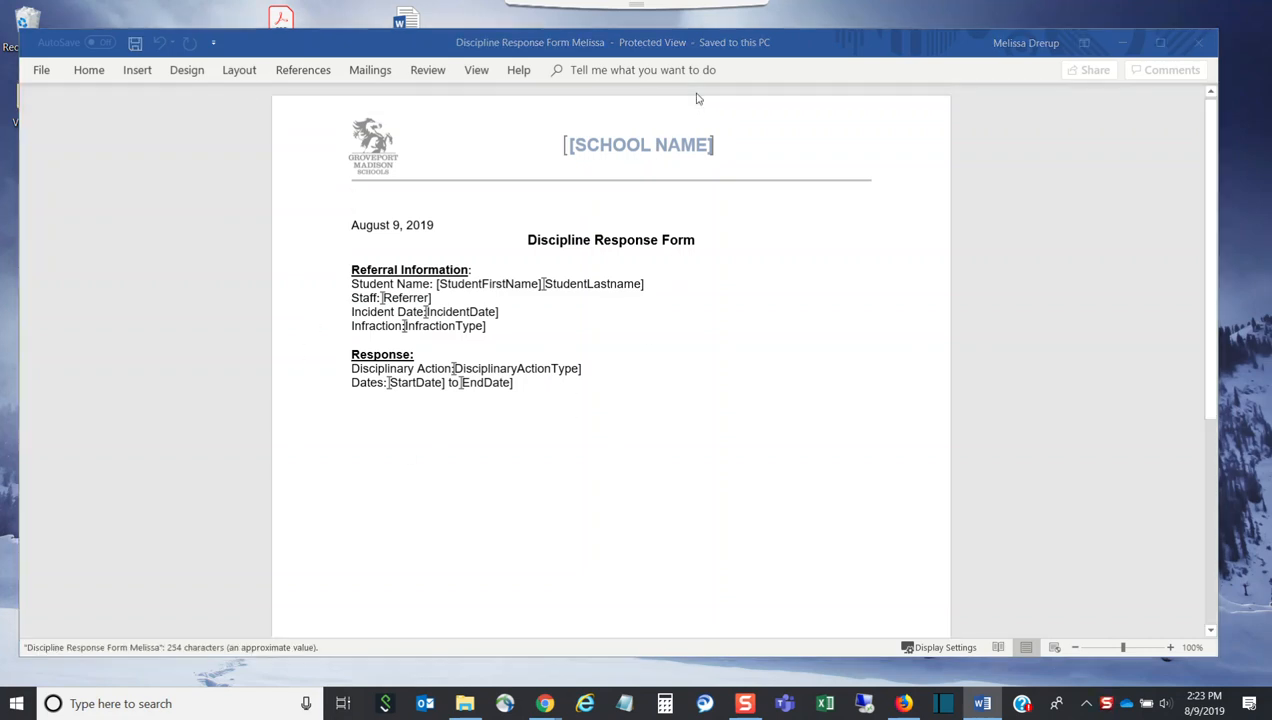
left_click(548, 712)
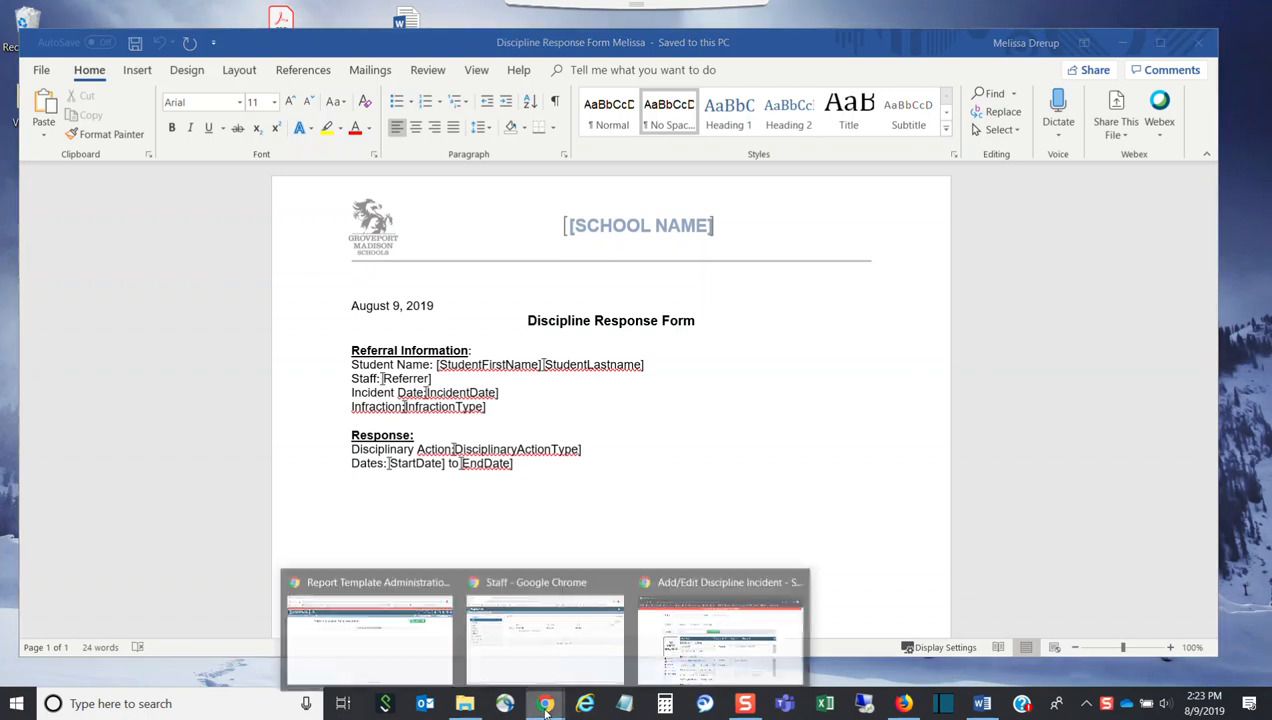
left_click(440, 640)
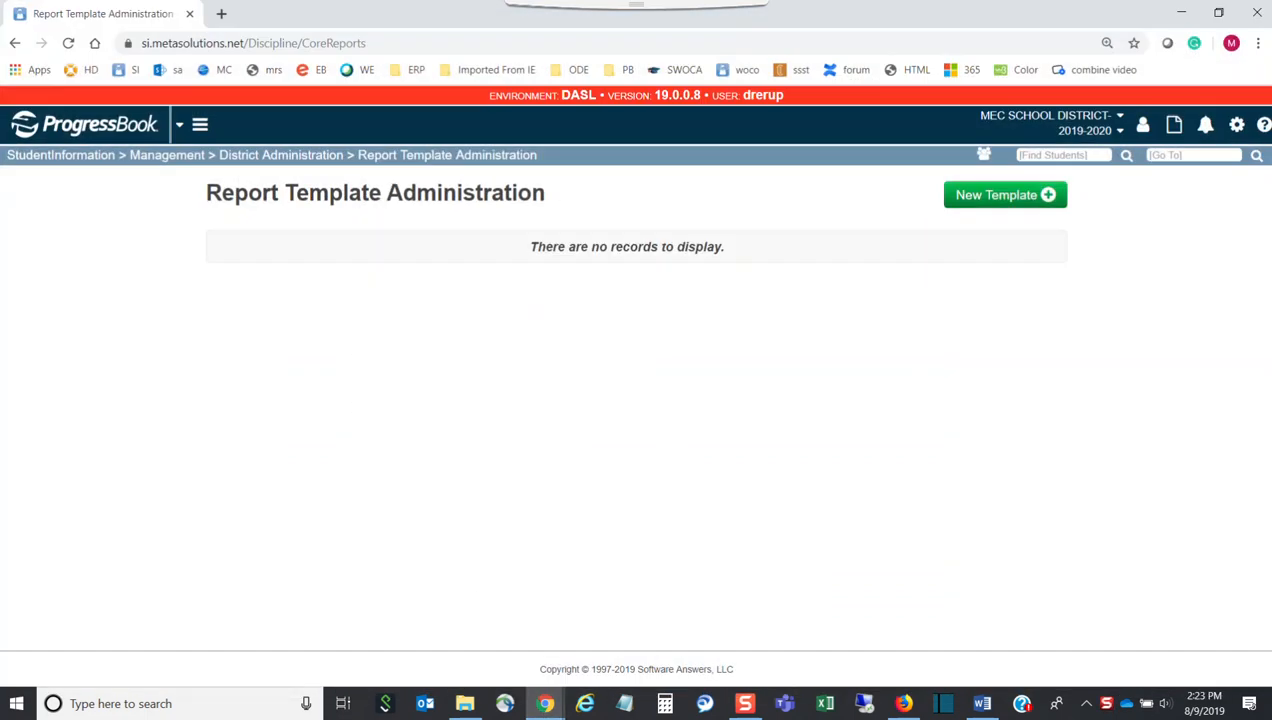
Open the Discipline Letters procedural checklist PDF from WebHelp at its bookmark setup steps
left_click(1263, 126)
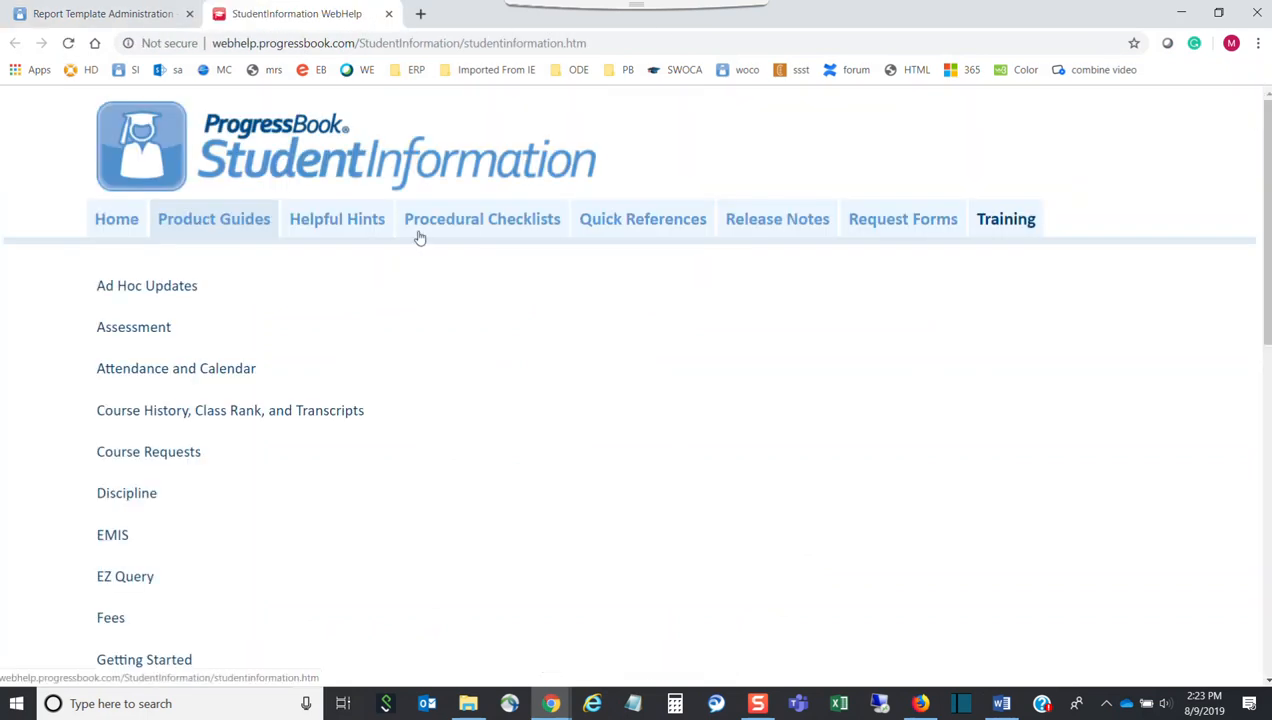
left_click(480, 236)
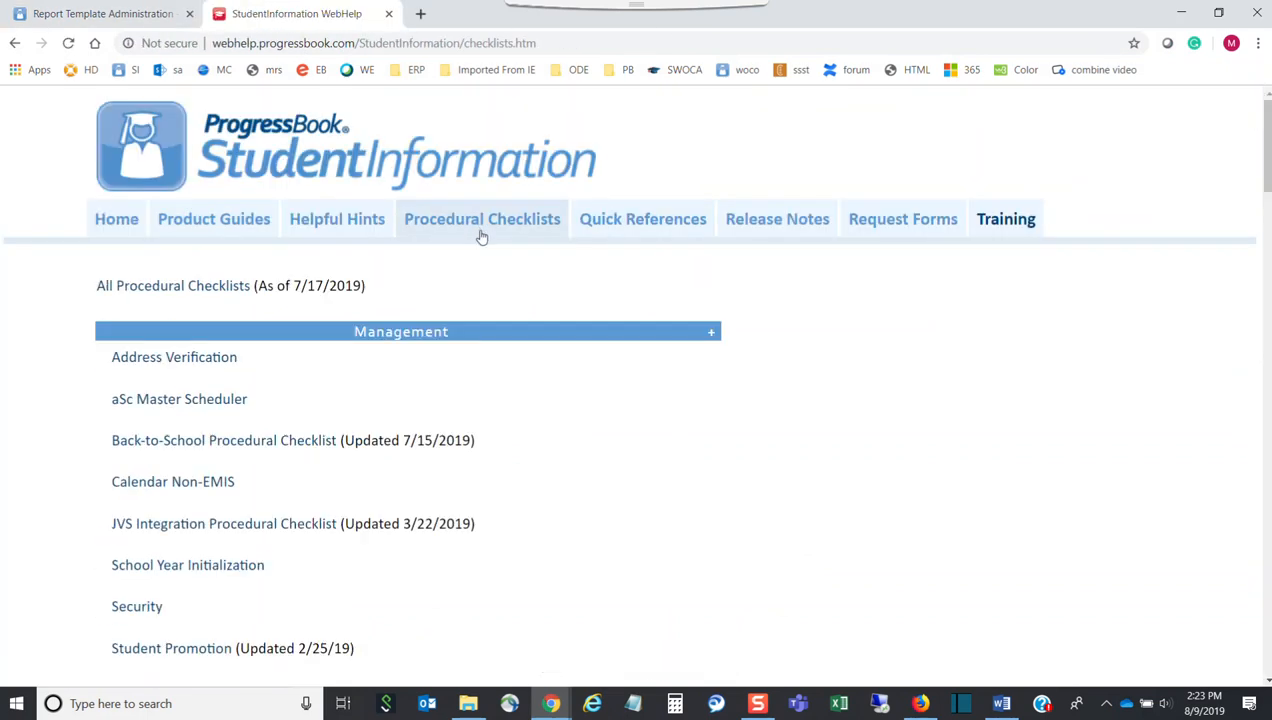
scroll(446, 358, "down", 12)
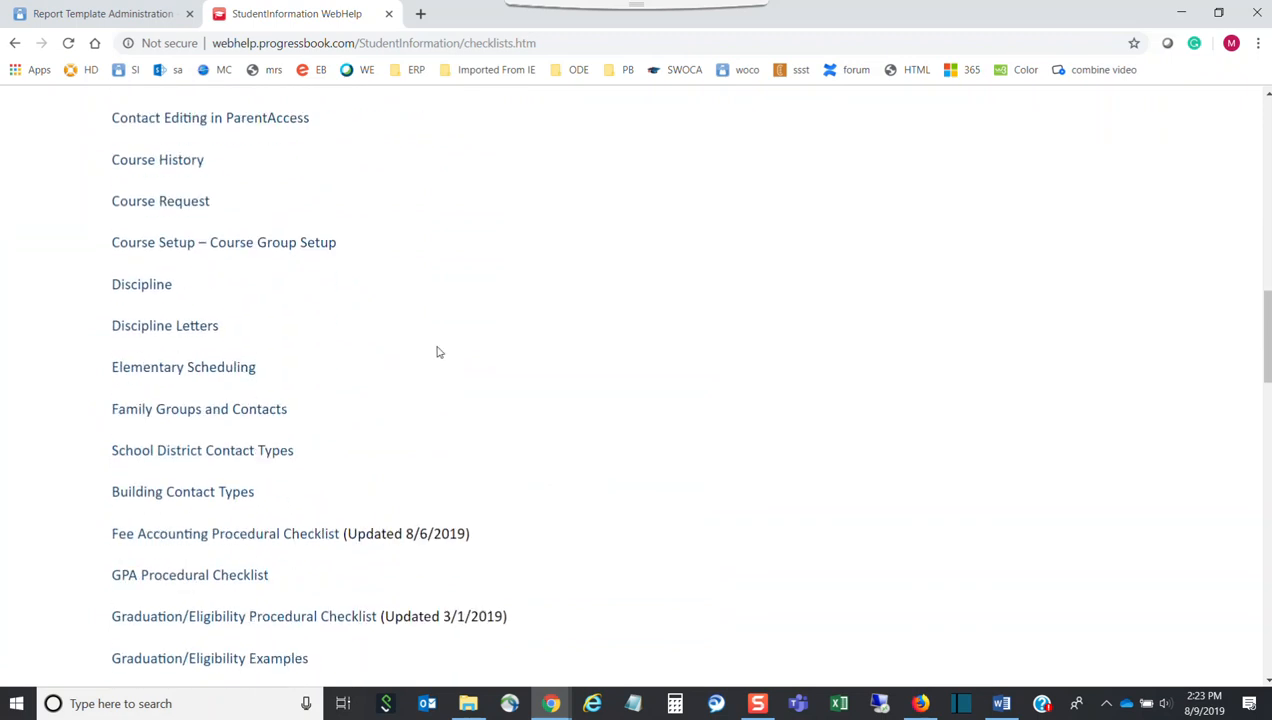
left_click(205, 328)
scroll(810, 343, "down", 10)
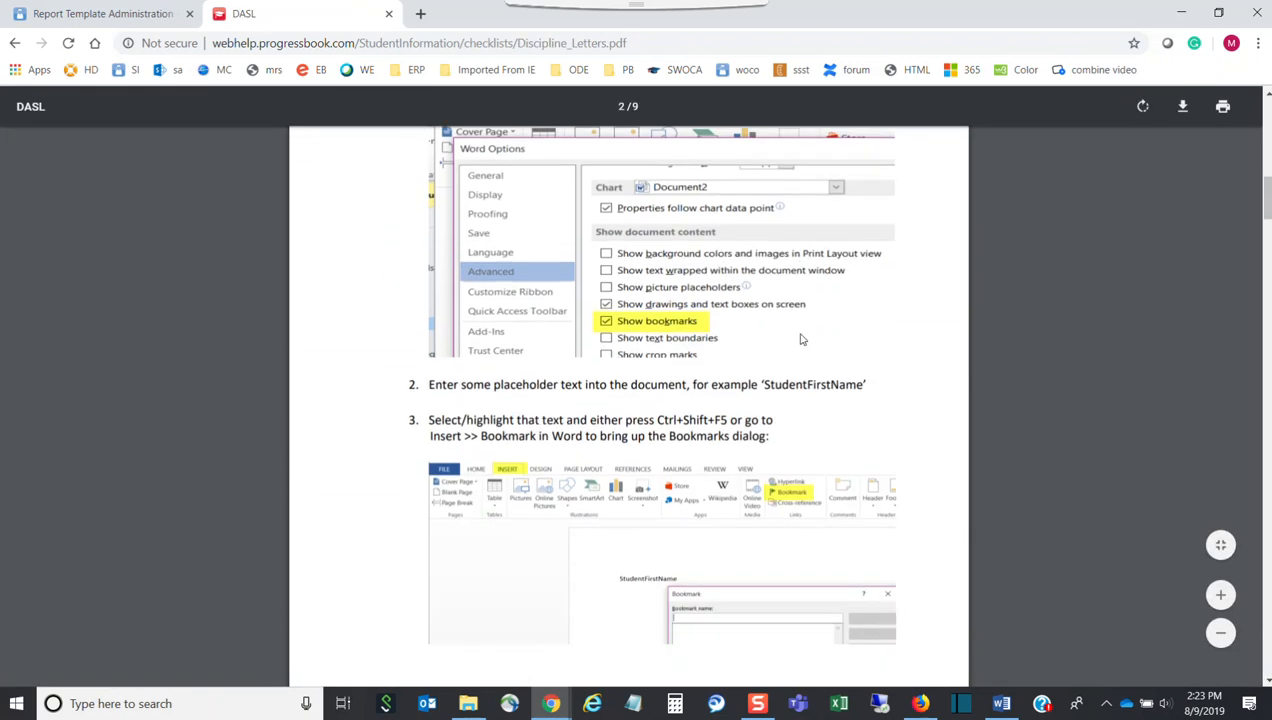
scroll(800, 339, "up", 1)
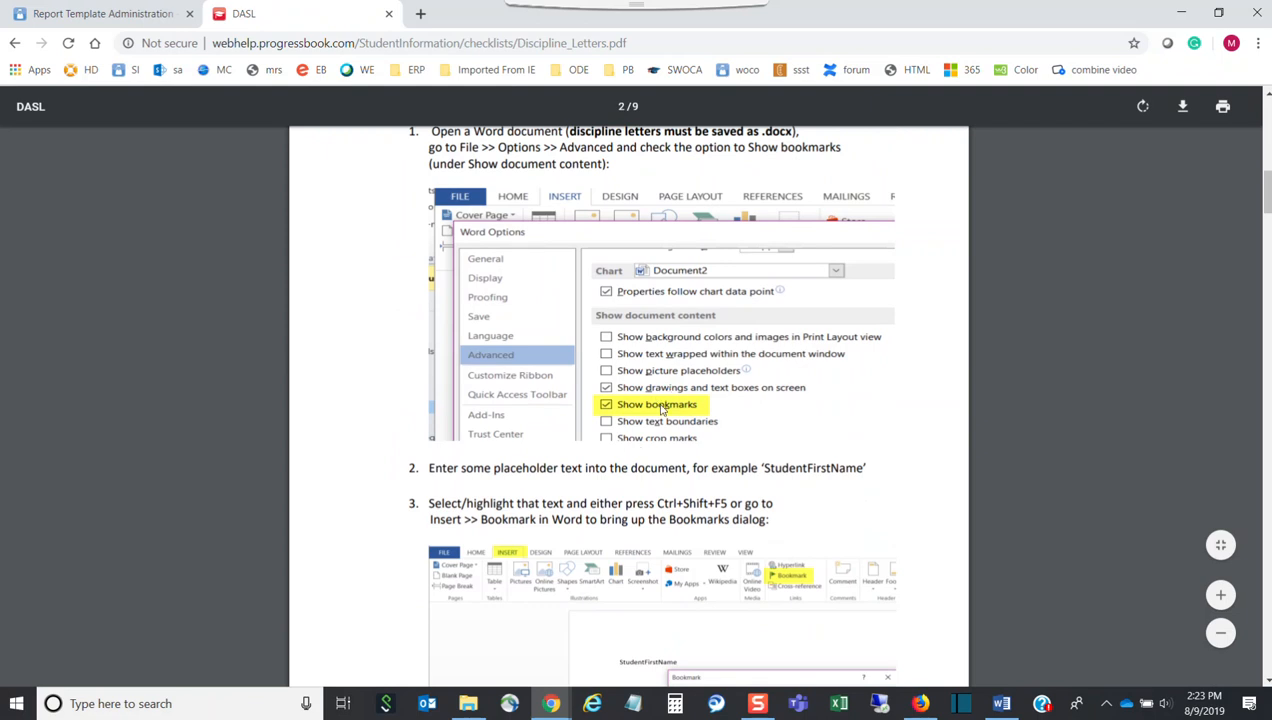
left_click(999, 703)
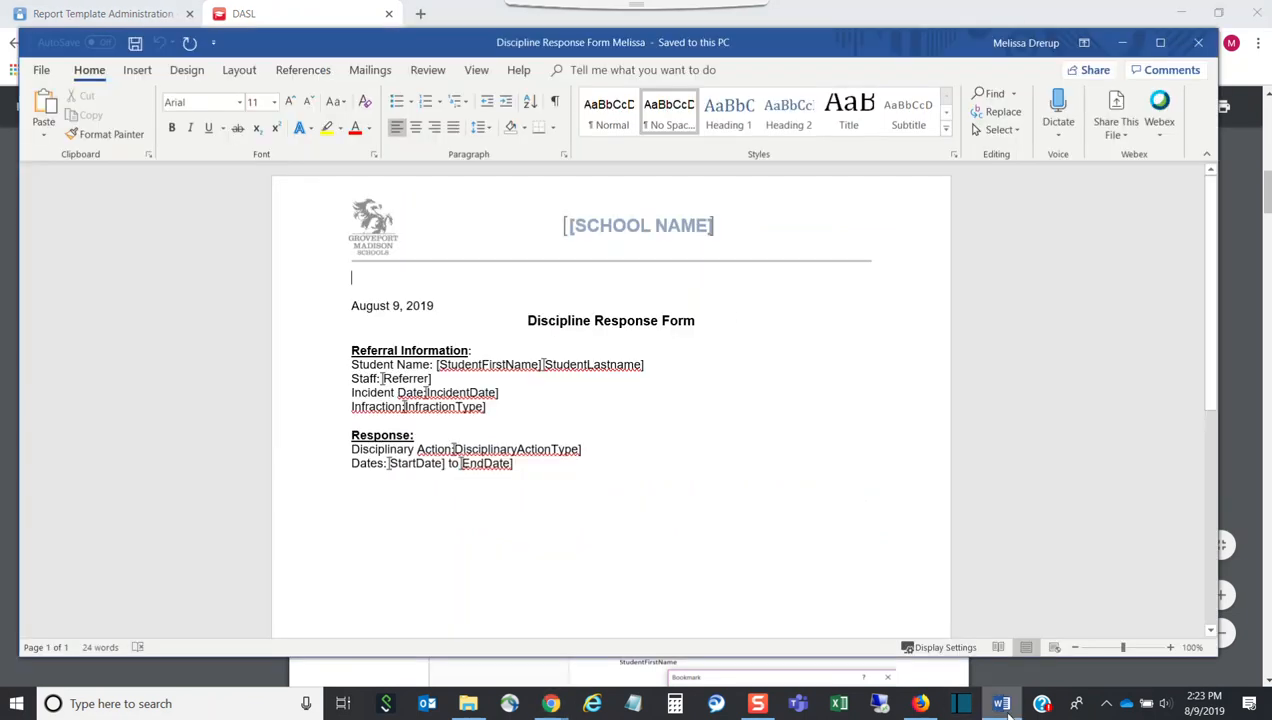
Keep Show bookmarks checked in Word's Advanced options and apply it
left_click(42, 70)
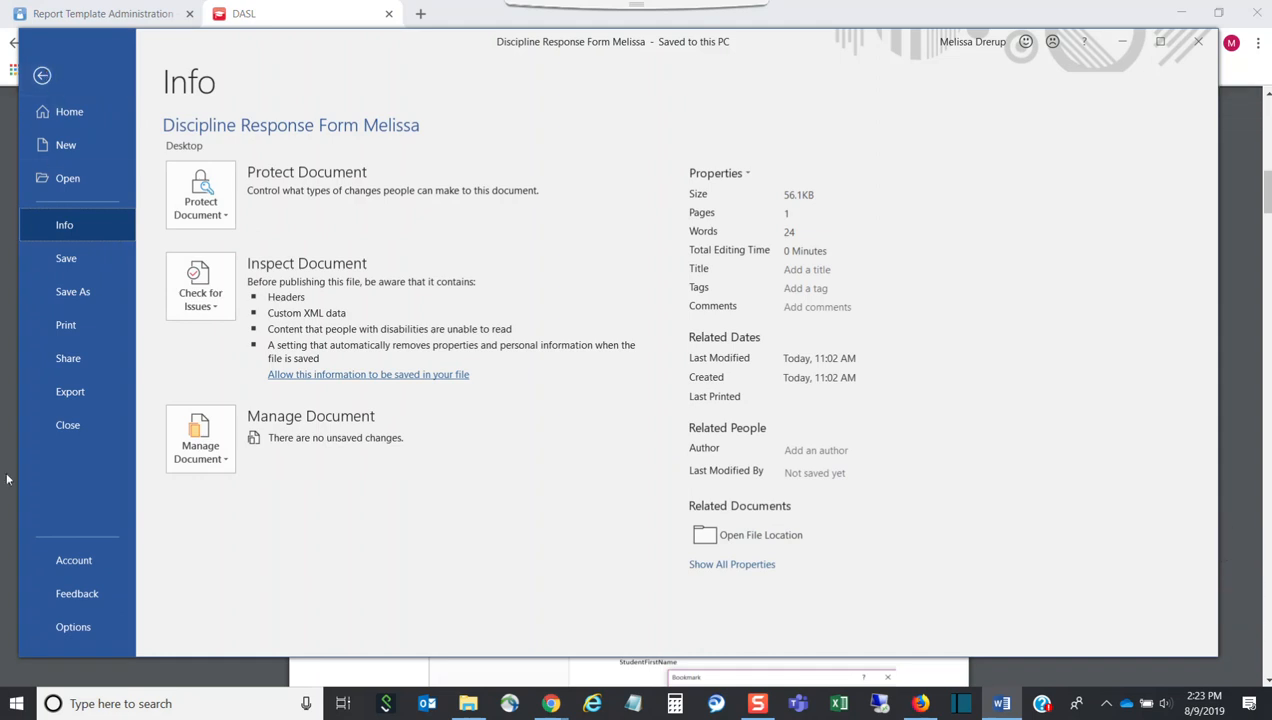
left_click(90, 626)
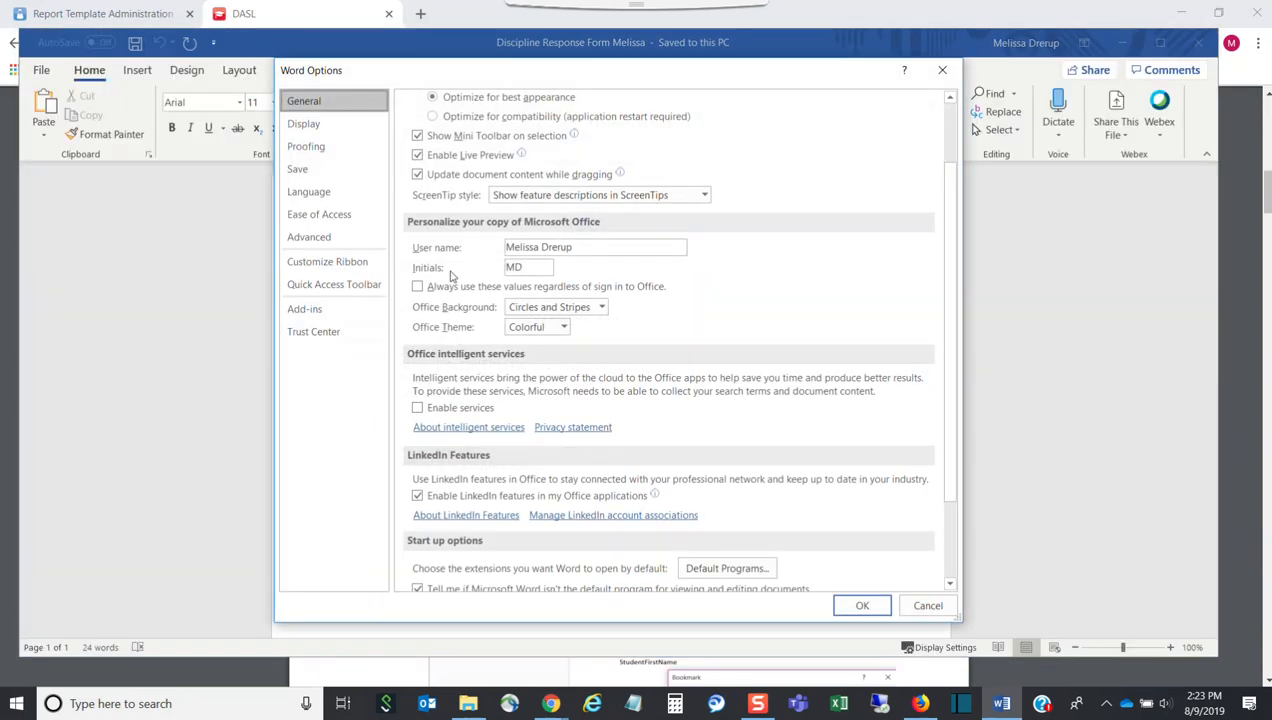
left_click(326, 240)
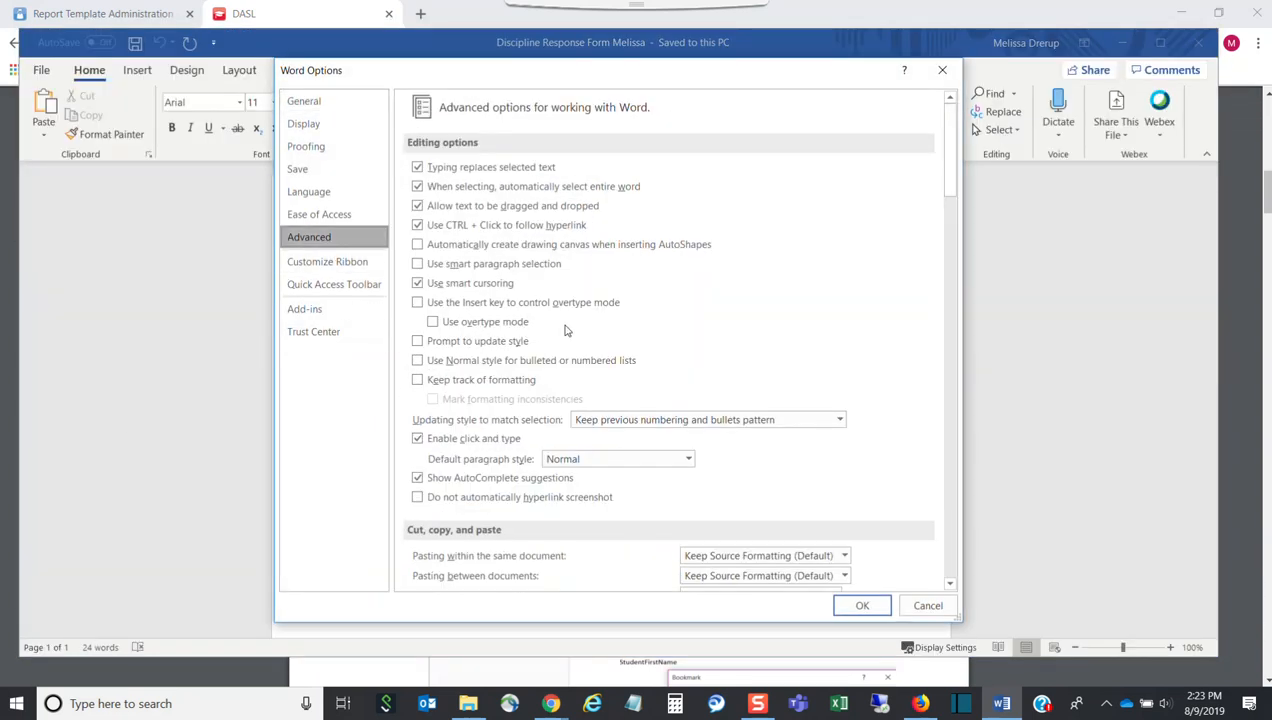
scroll(617, 336, "down", 8)
scroll(615, 336, "down", 3)
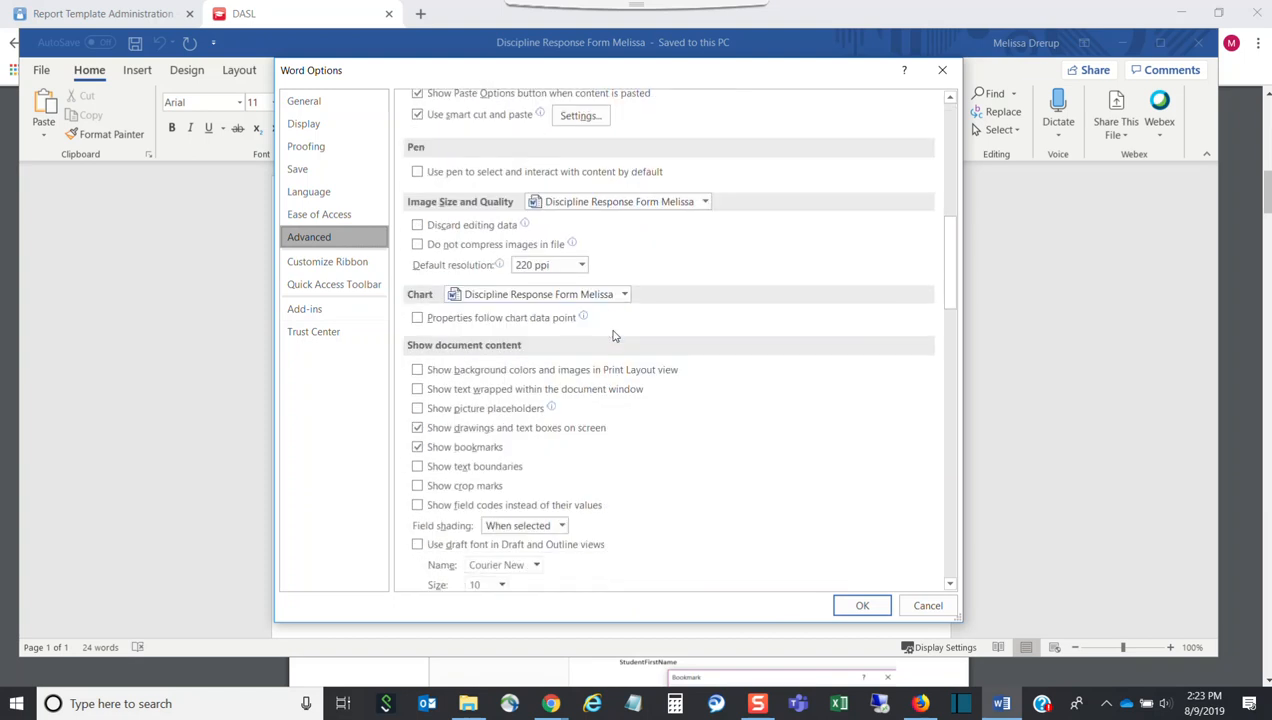
left_click(864, 605)
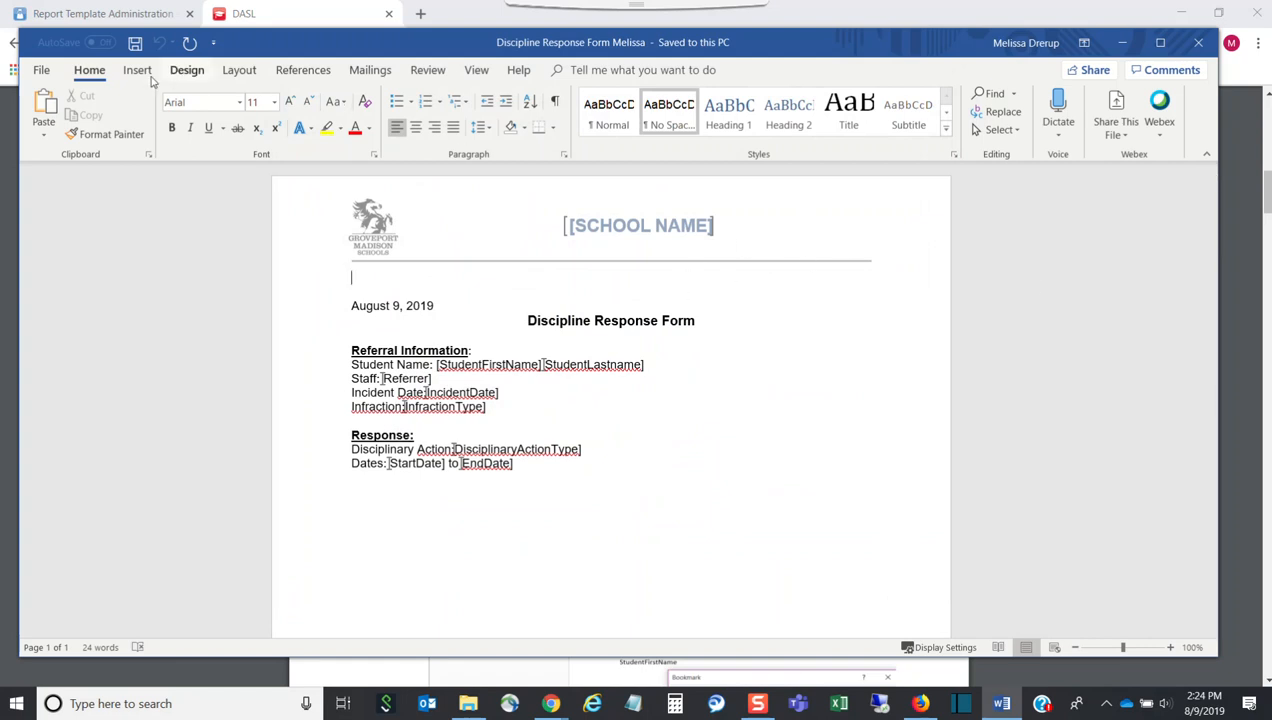
View the Save As locations, then close Word and return to the Discipline Letters PDF
left_click(40, 71)
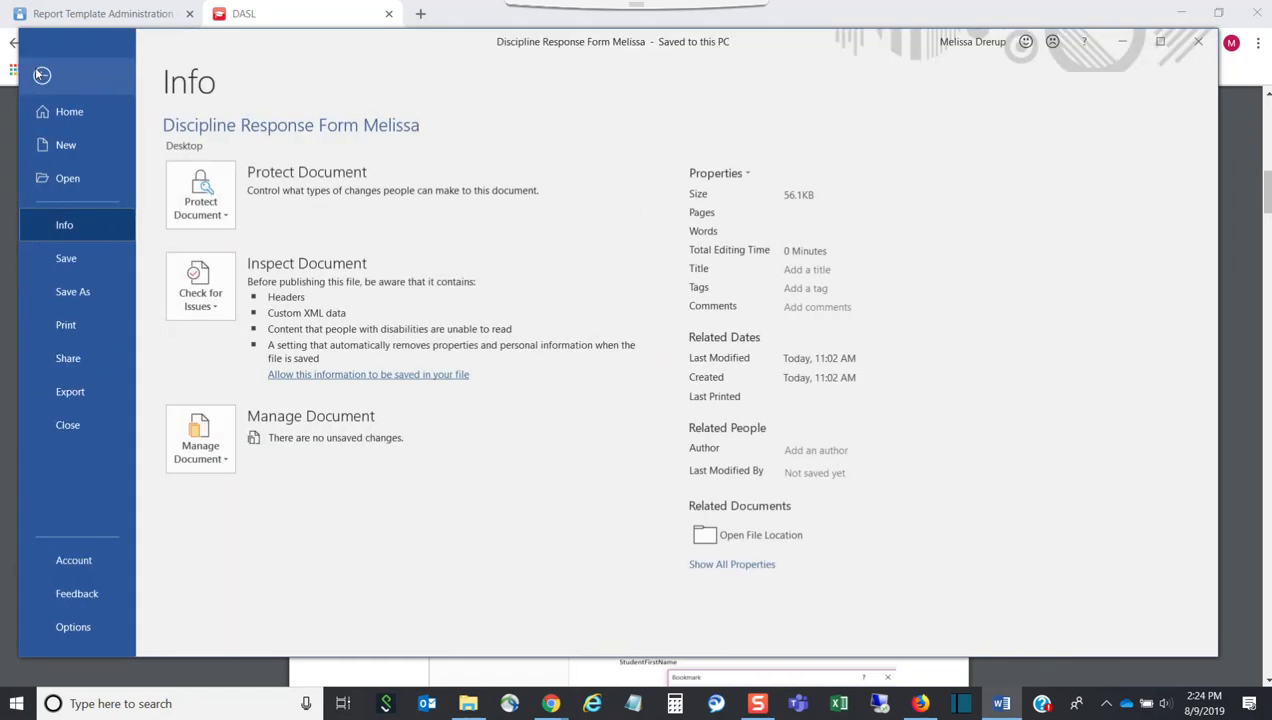
left_click(72, 291)
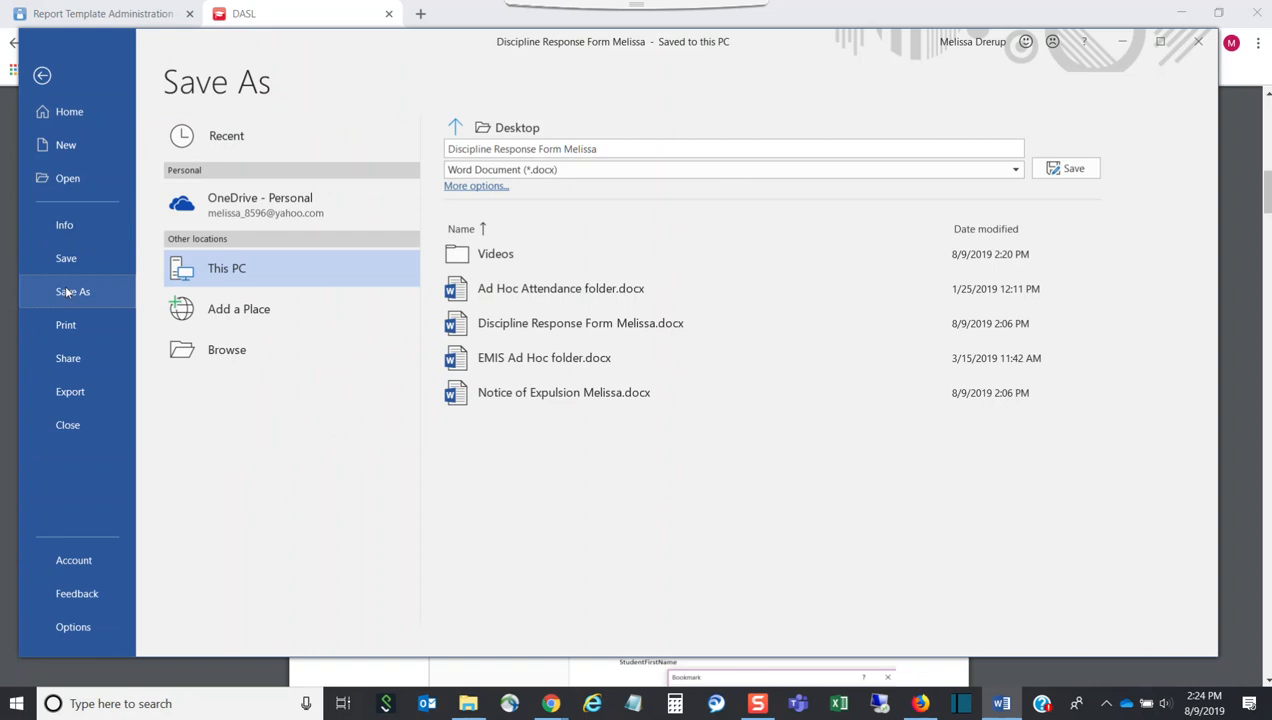
left_click(1208, 46)
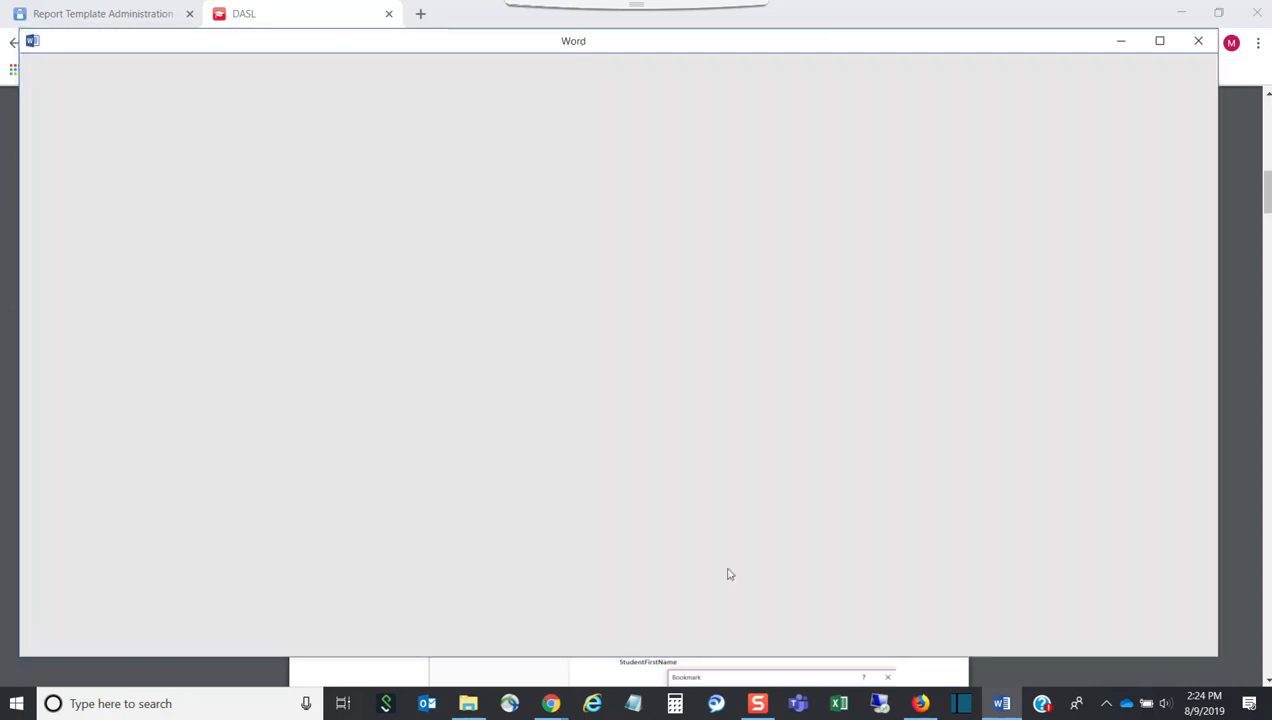
mouse_move(551, 703)
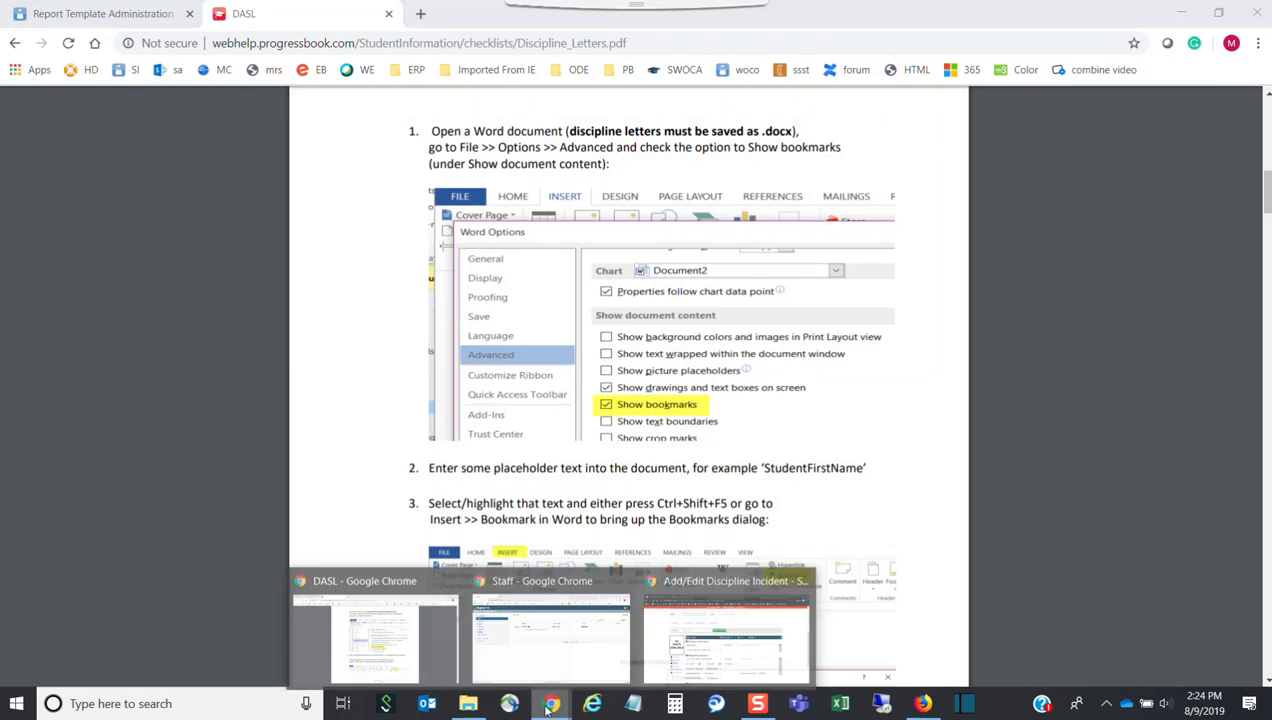
left_click(389, 643)
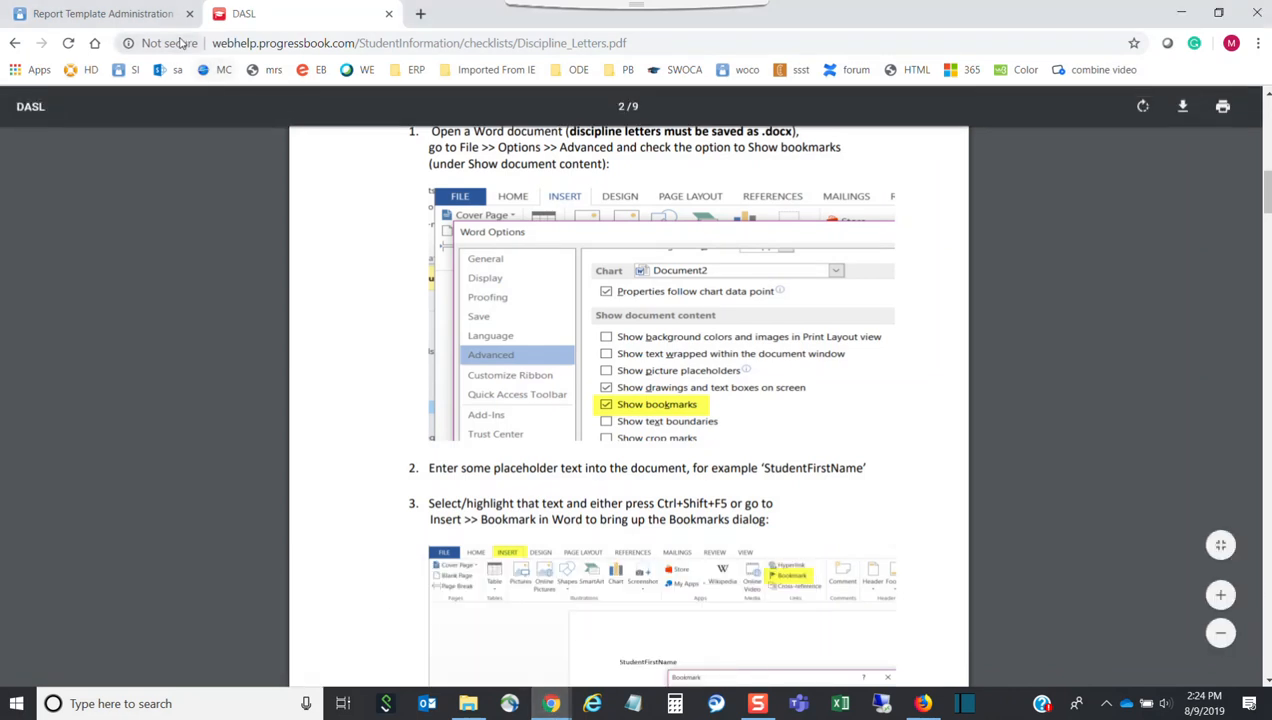
Jump from the StudentInformation home page to Report Template Administration using 'template'
left_click(150, 20)
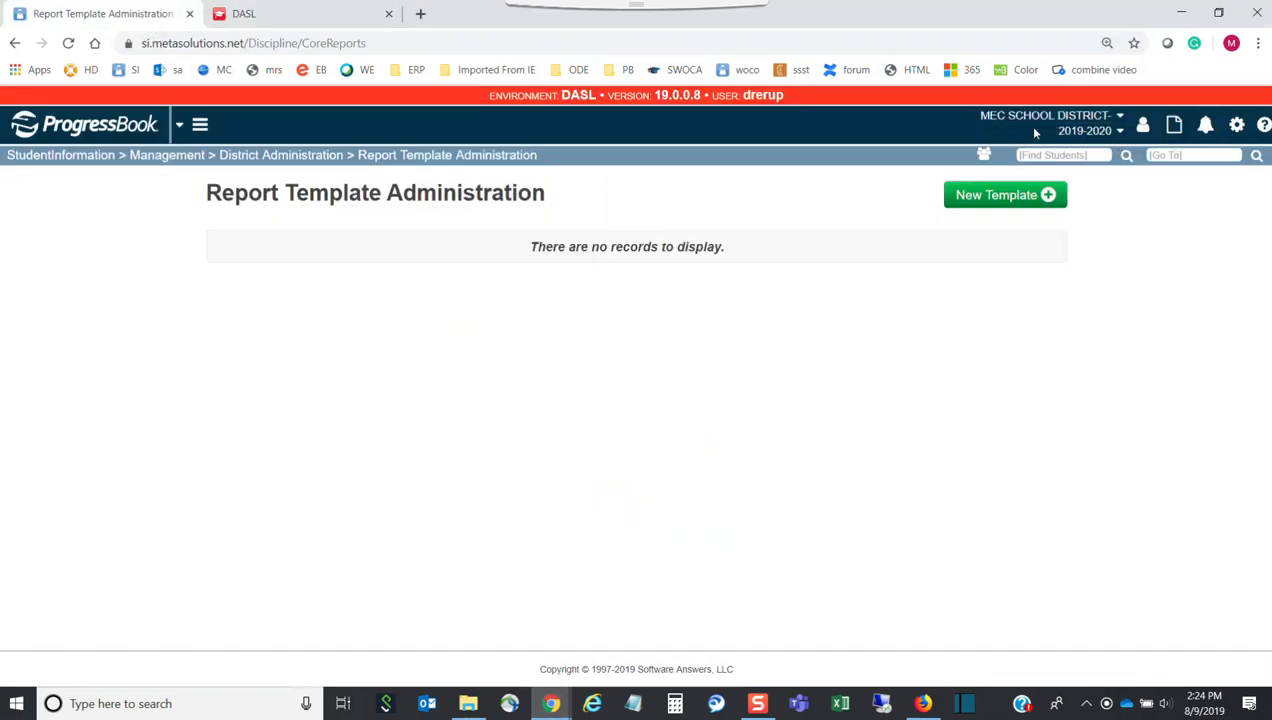
left_click(96, 155)
left_click(1150, 157)
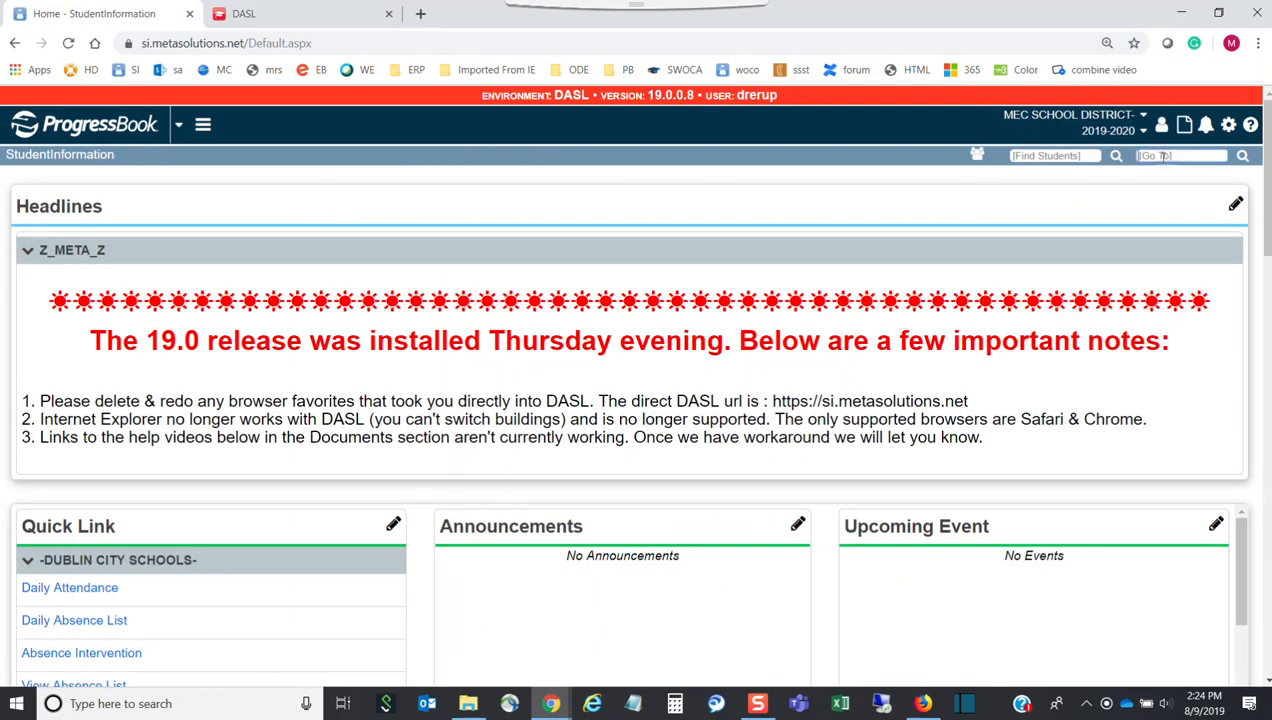
type("template")
key("Return")
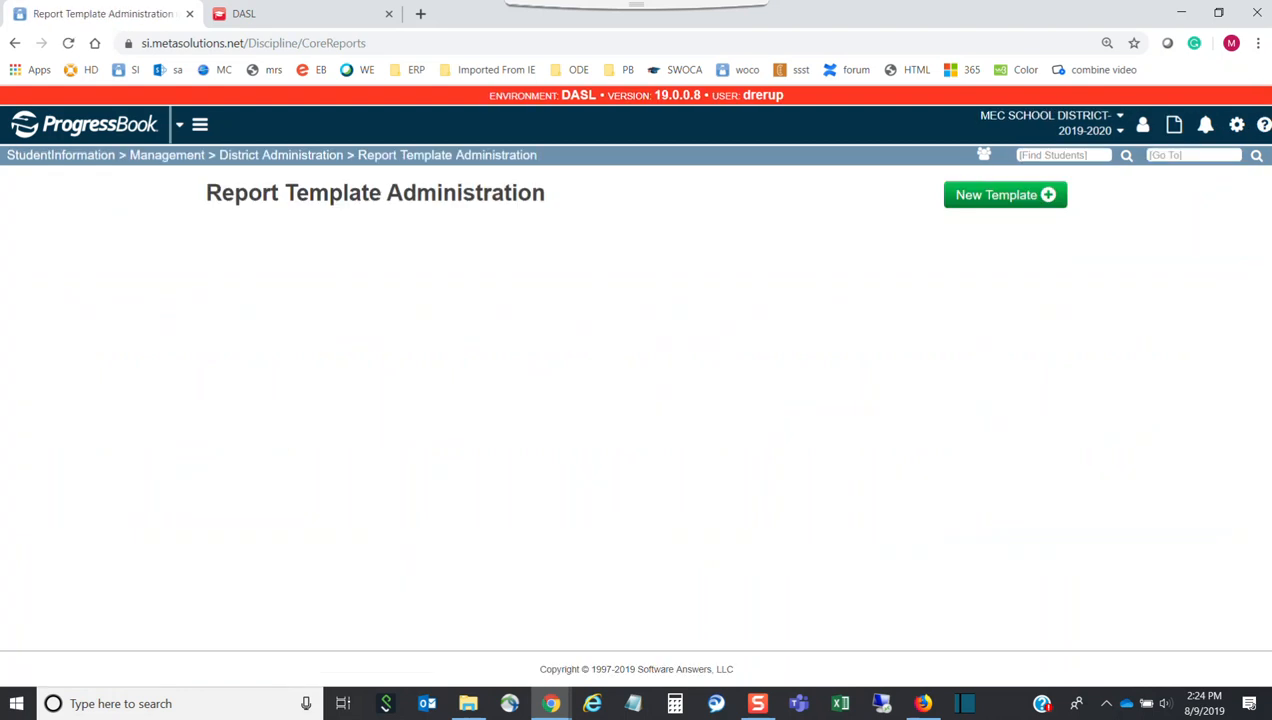
Upload the Notice of Expulsion .docx as an Incident Letter template described 'Notice of Expulsion'
left_click(995, 203)
left_click(522, 243)
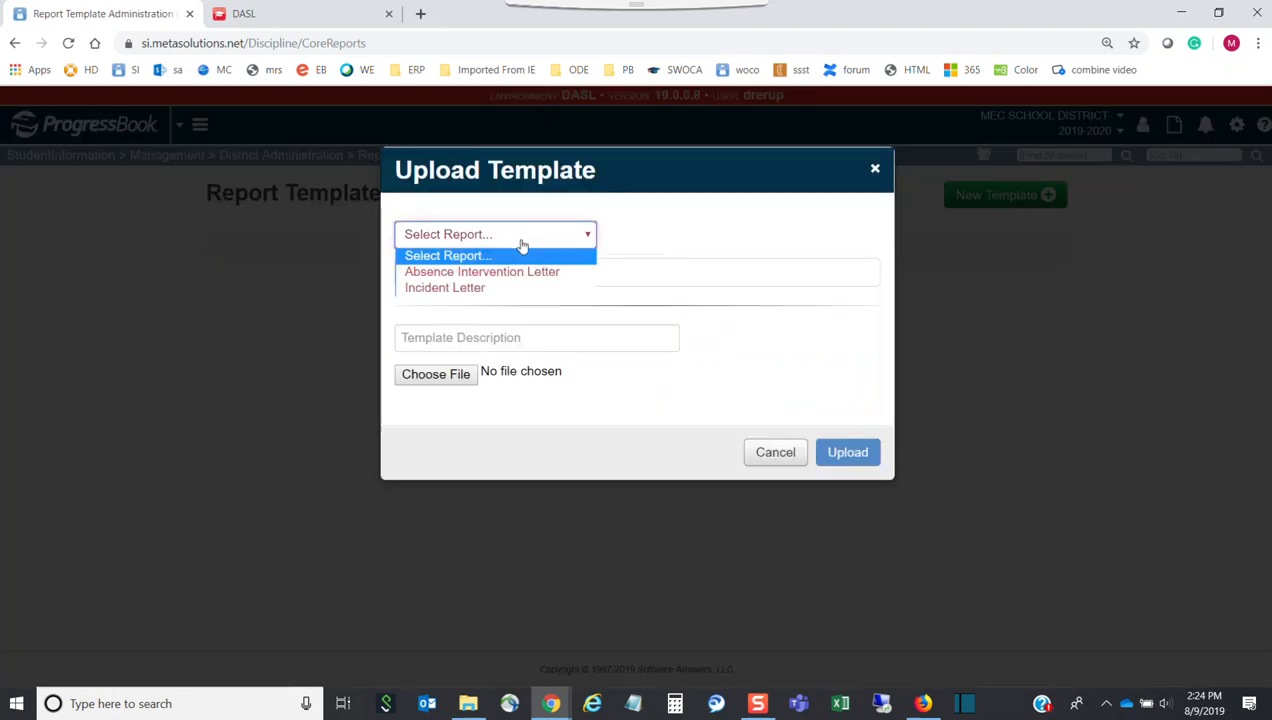
left_click(474, 289)
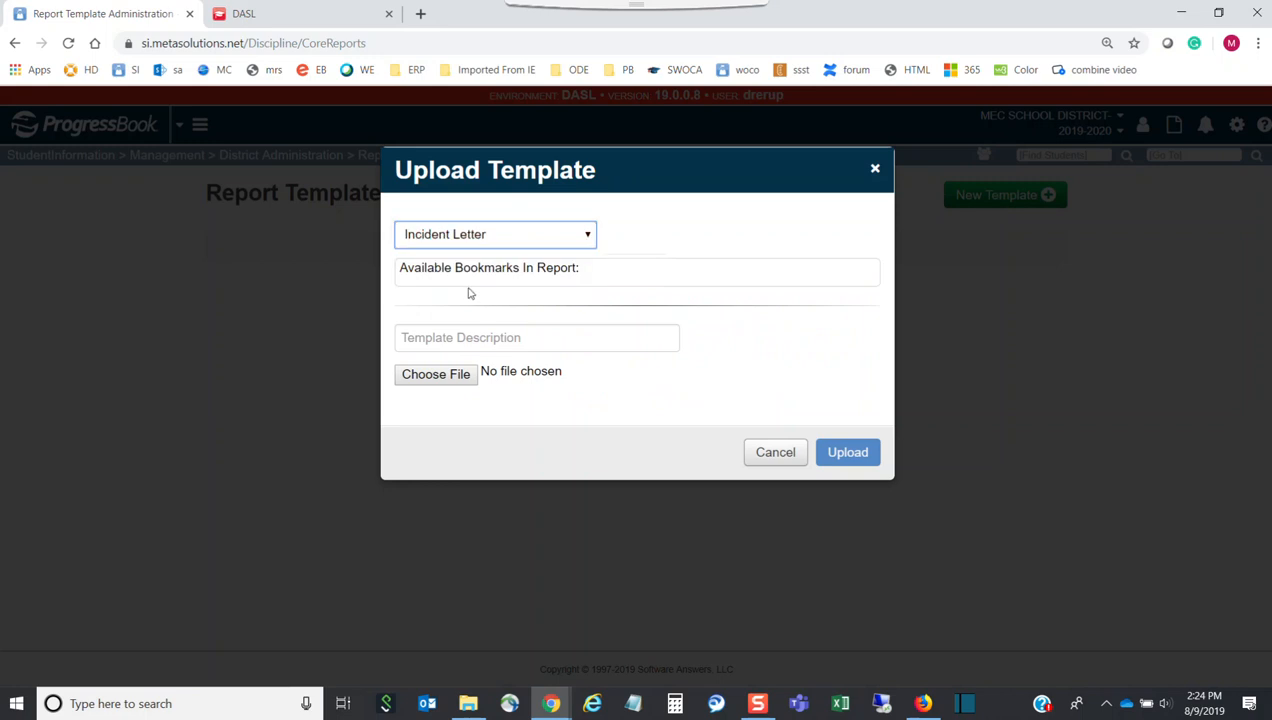
left_click(474, 476)
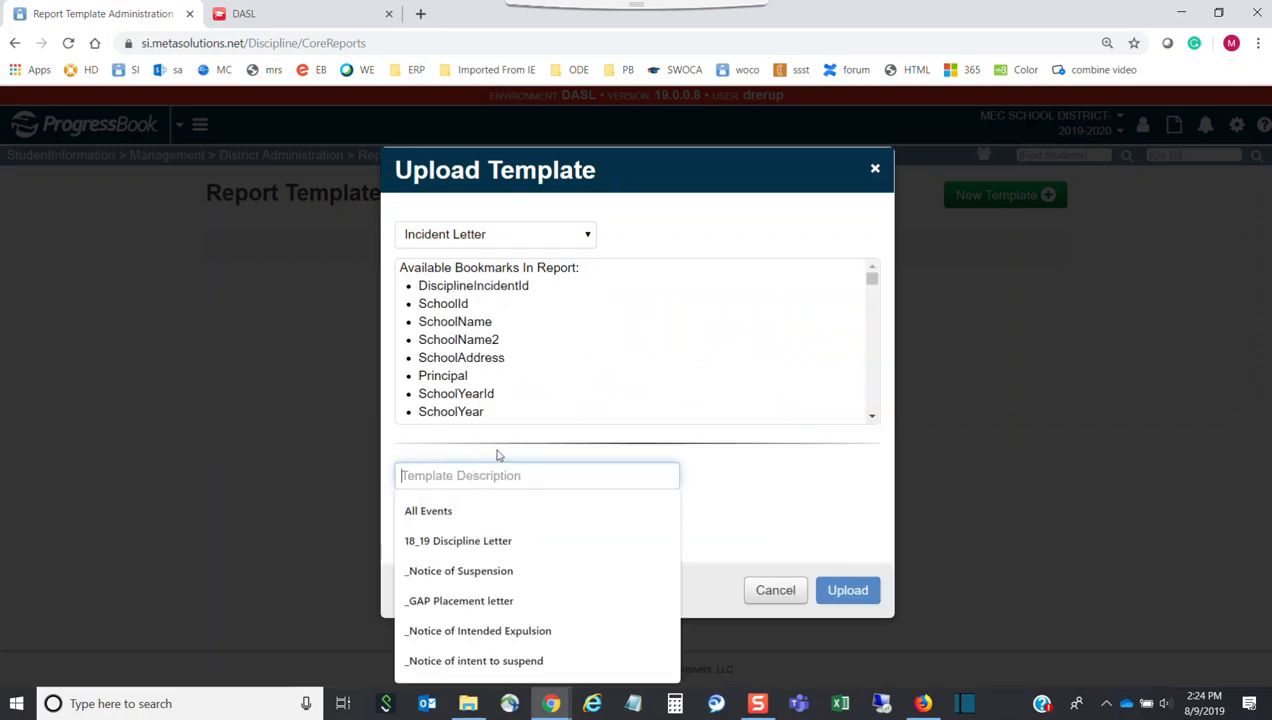
type("Notice of Explusion")
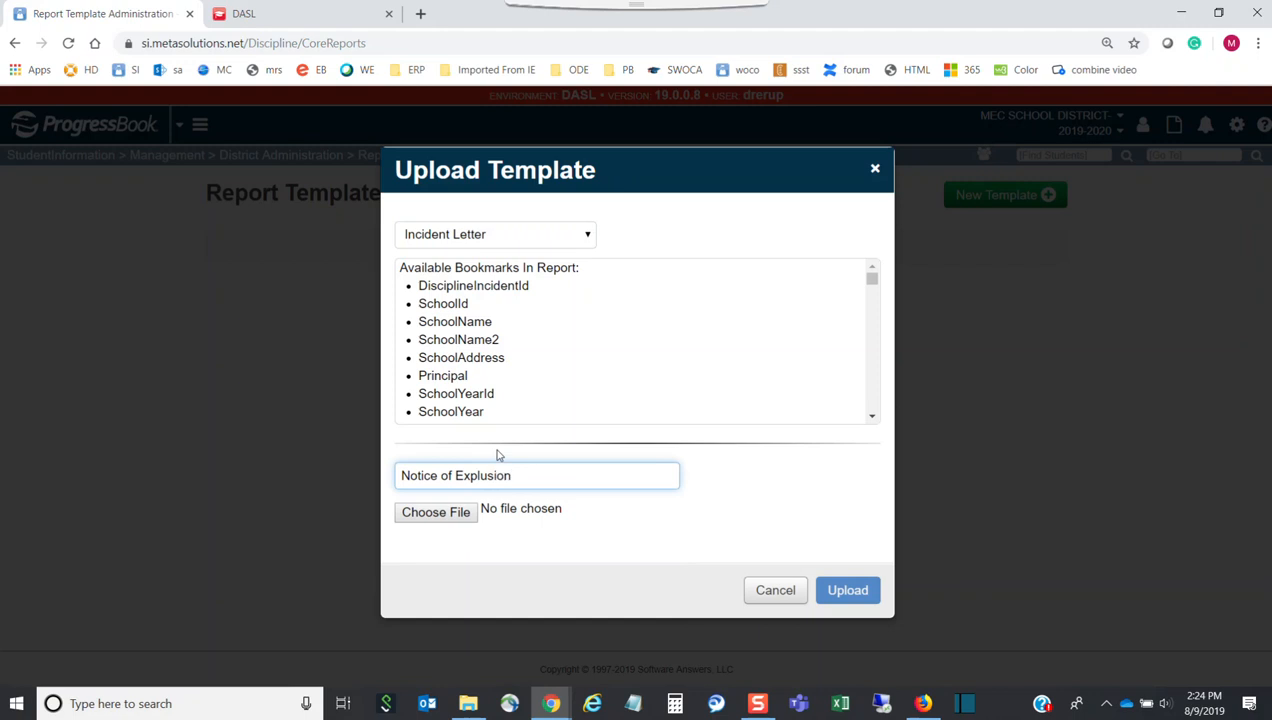
left_click(443, 514)
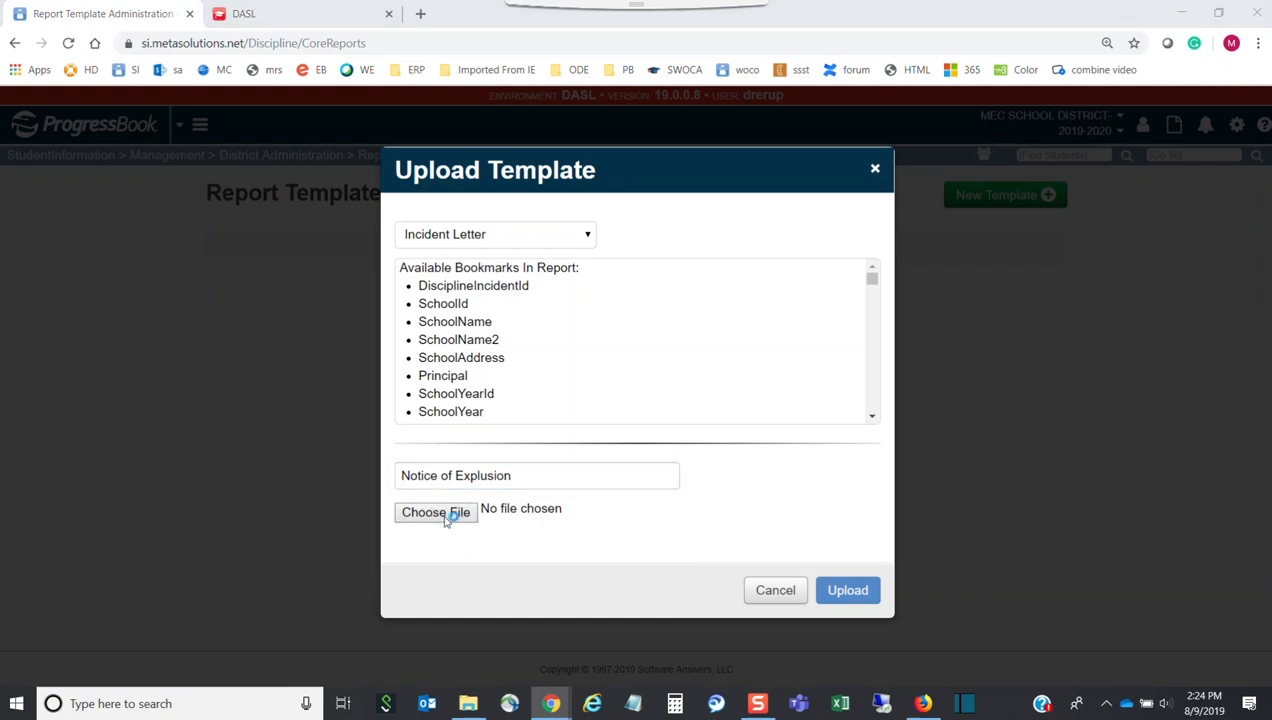
left_click(268, 228)
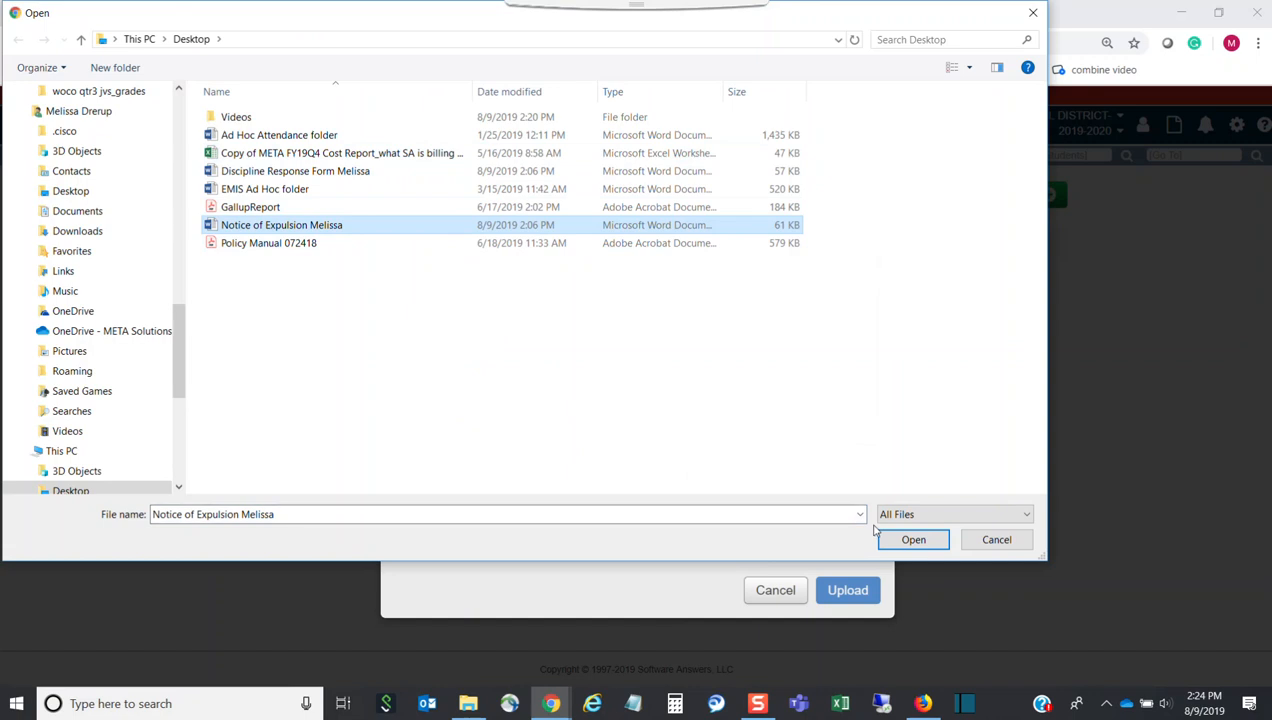
left_click(903, 540)
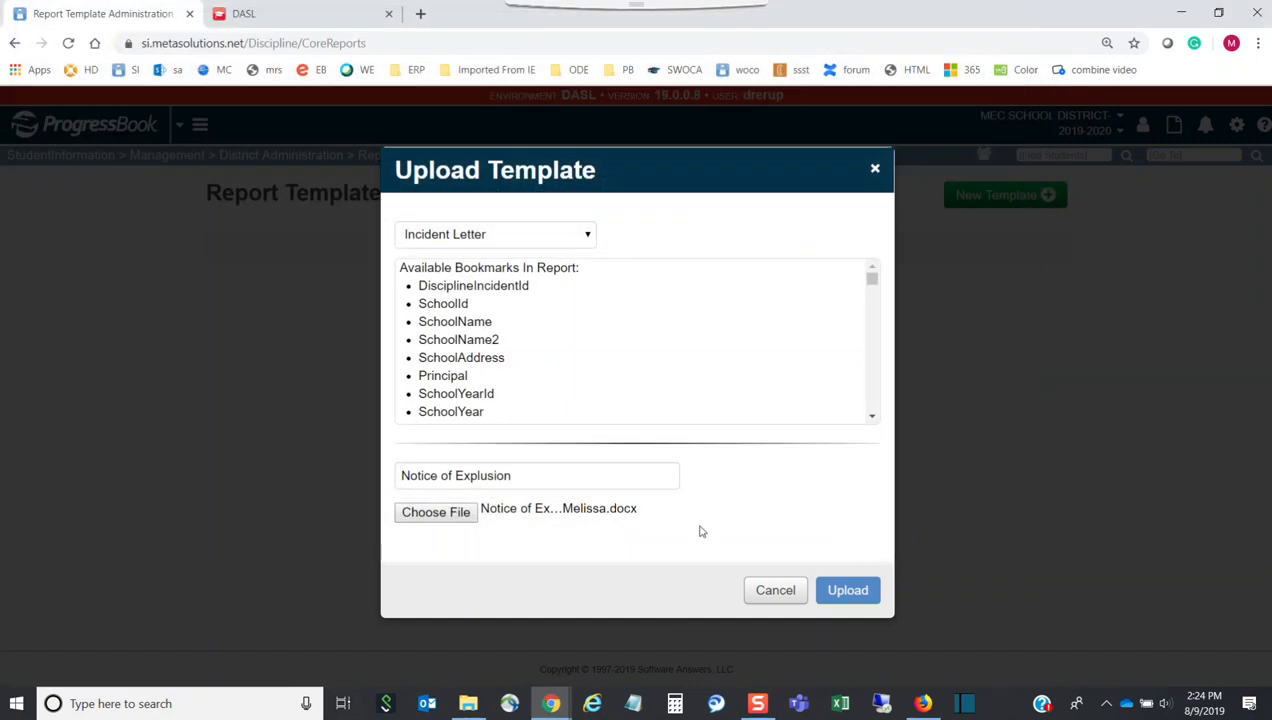
left_click(848, 590)
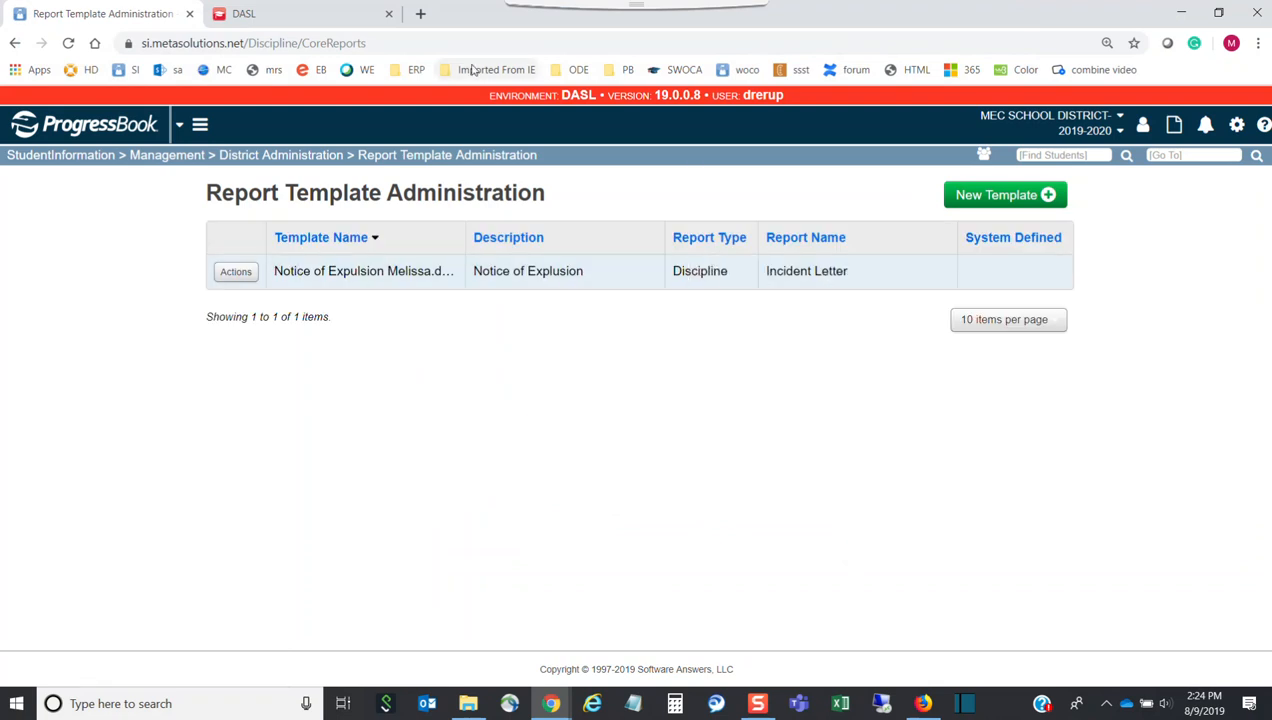
Search for the student by last name, open their record, and request their Discipline Incidents
left_click(1045, 156)
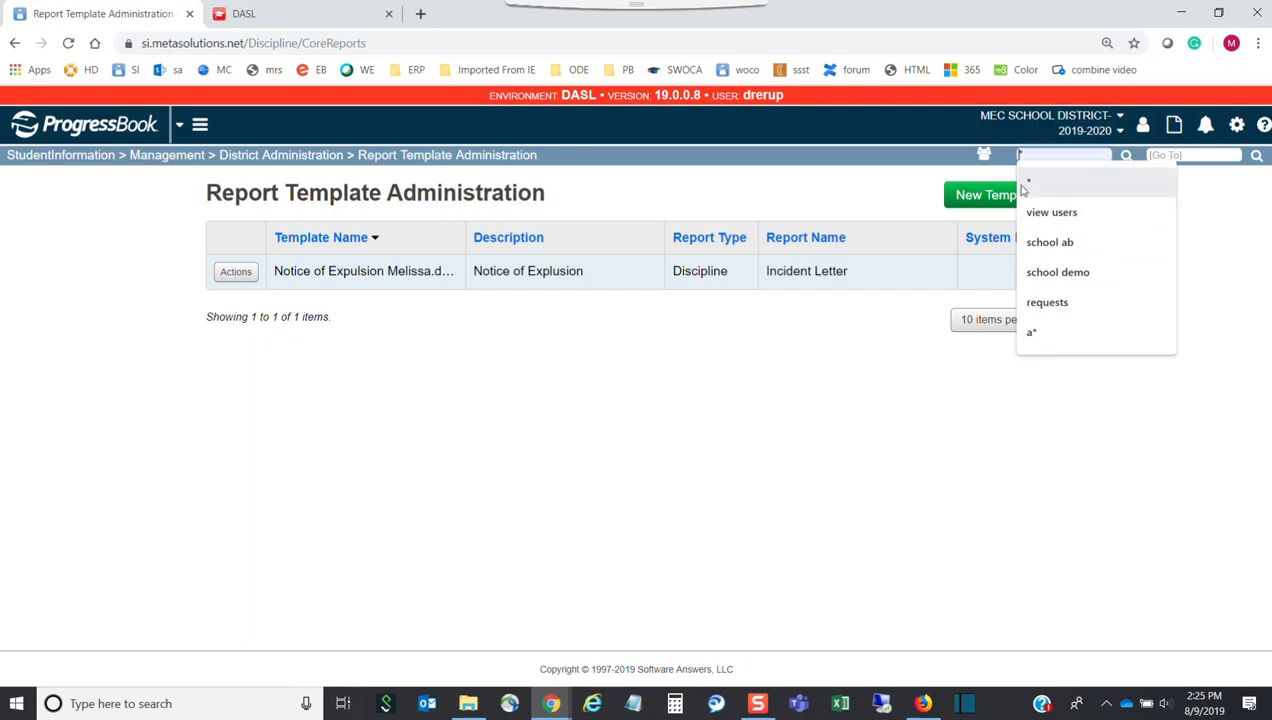
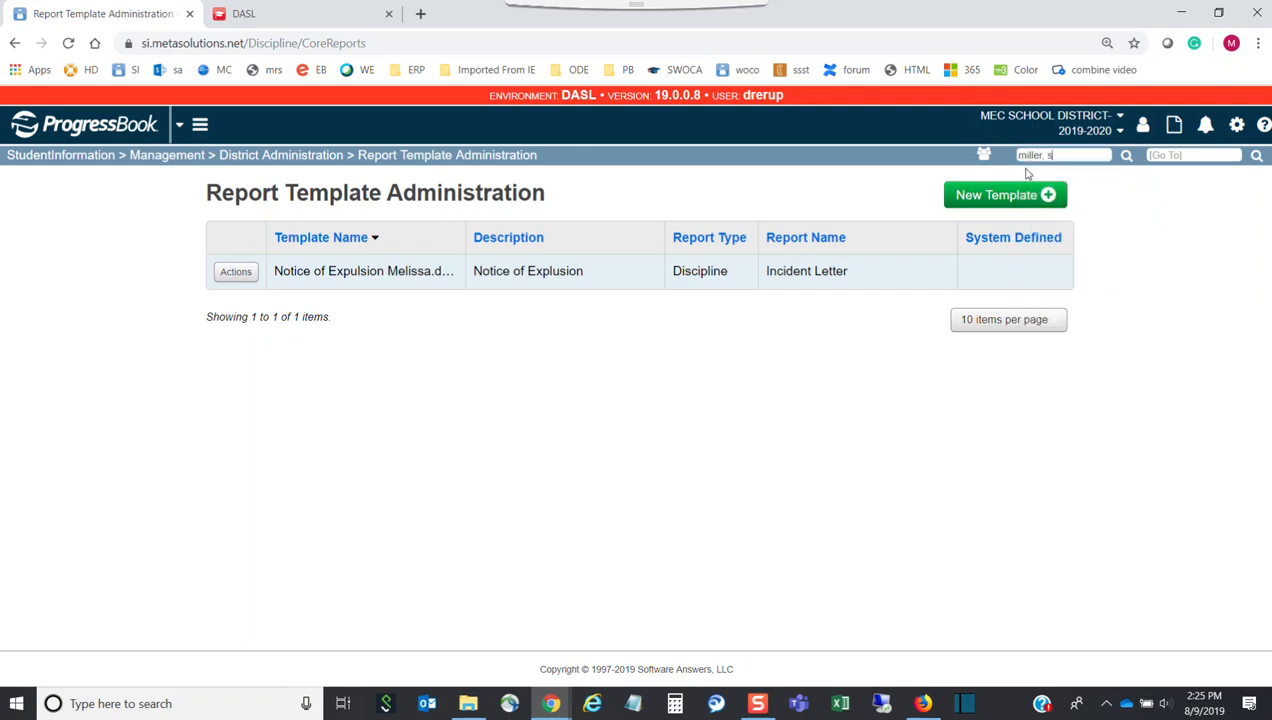
key("Return")
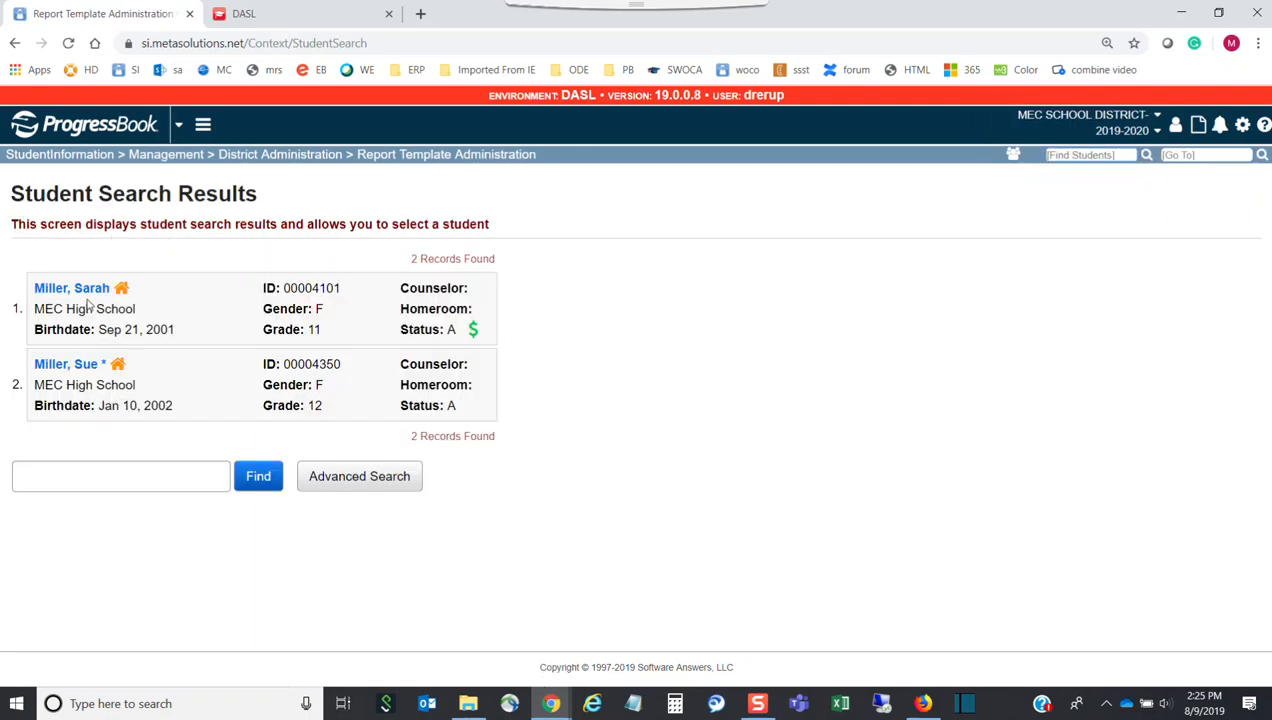
left_click(88, 289)
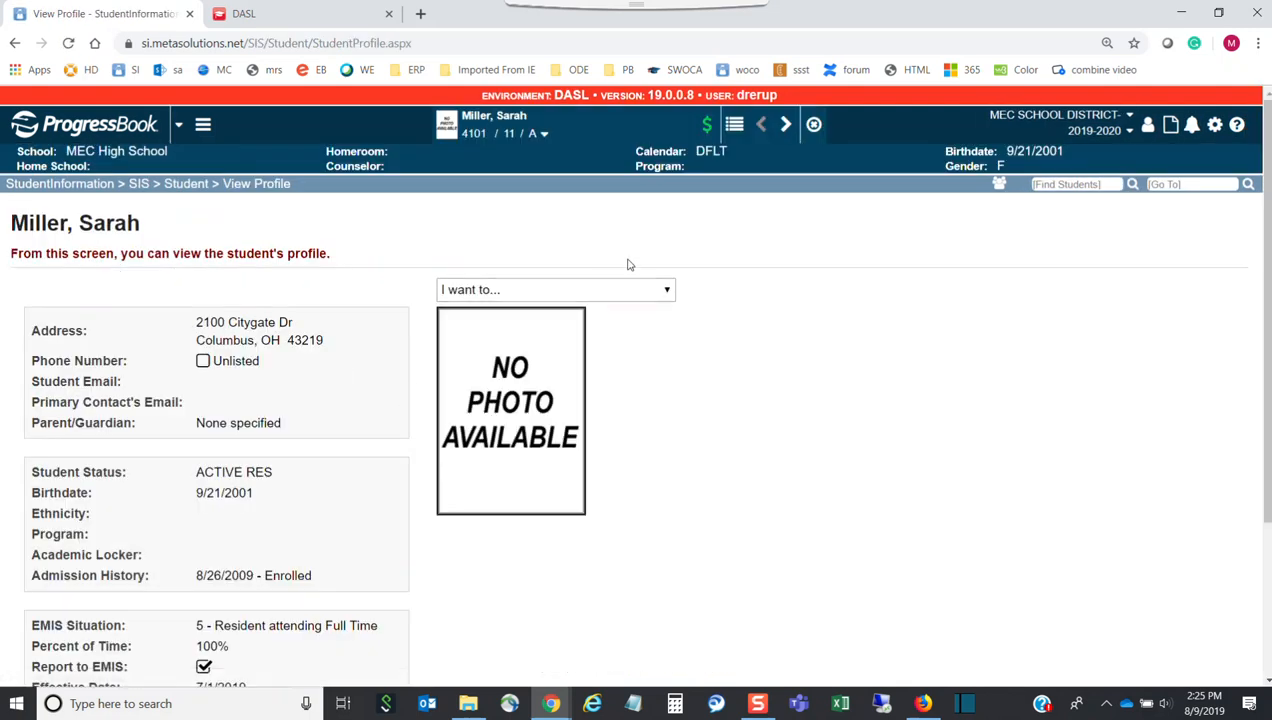
left_click(544, 136)
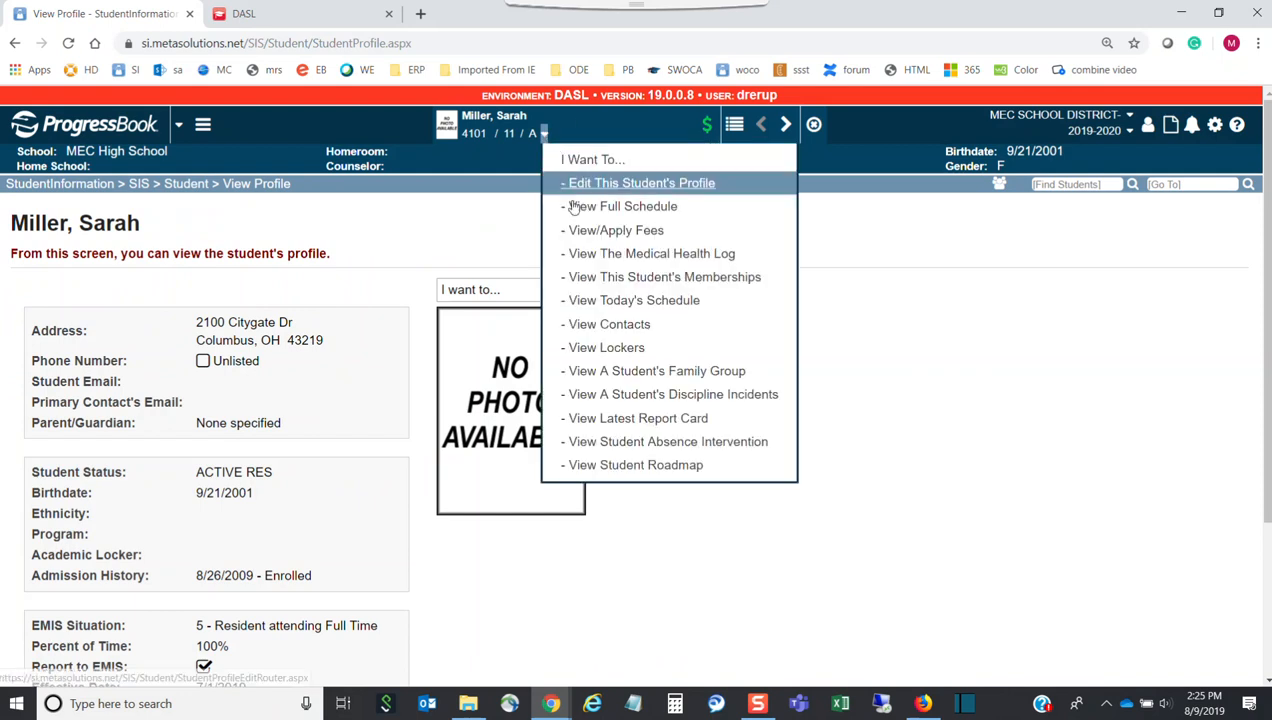
left_click(620, 396)
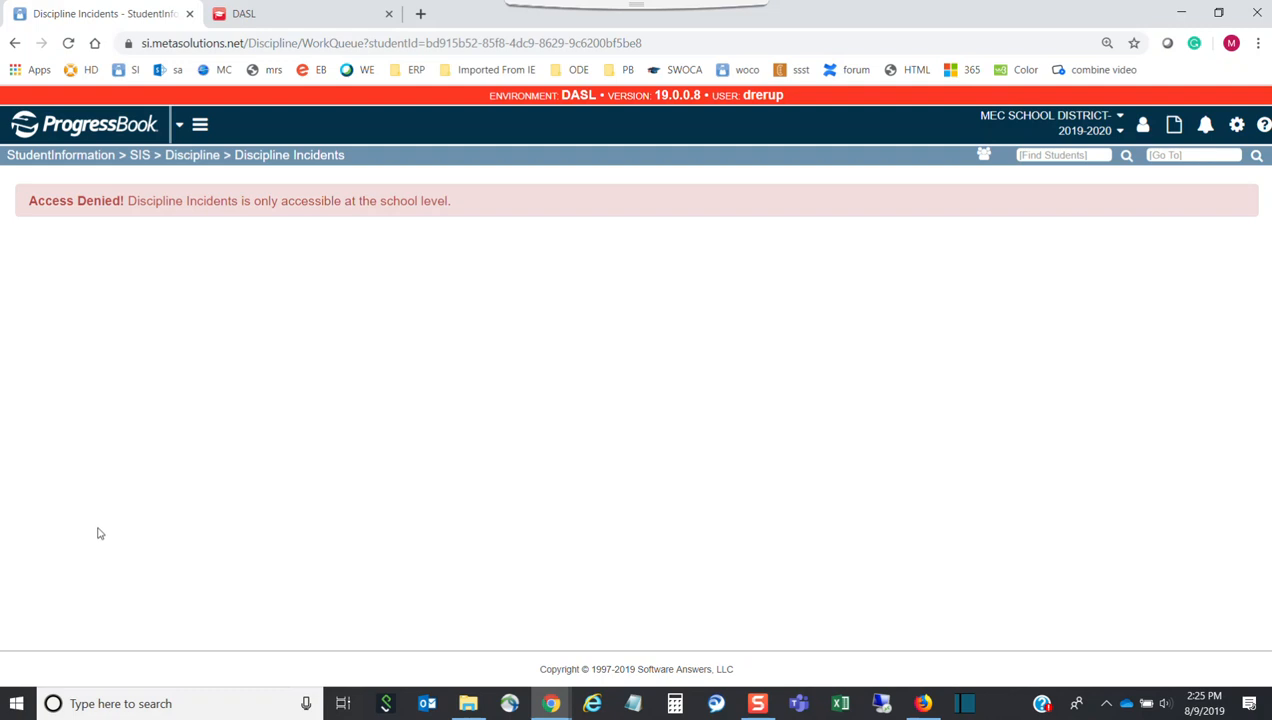
Switch the building to MEC High School and begin a new student search
left_click(1045, 117)
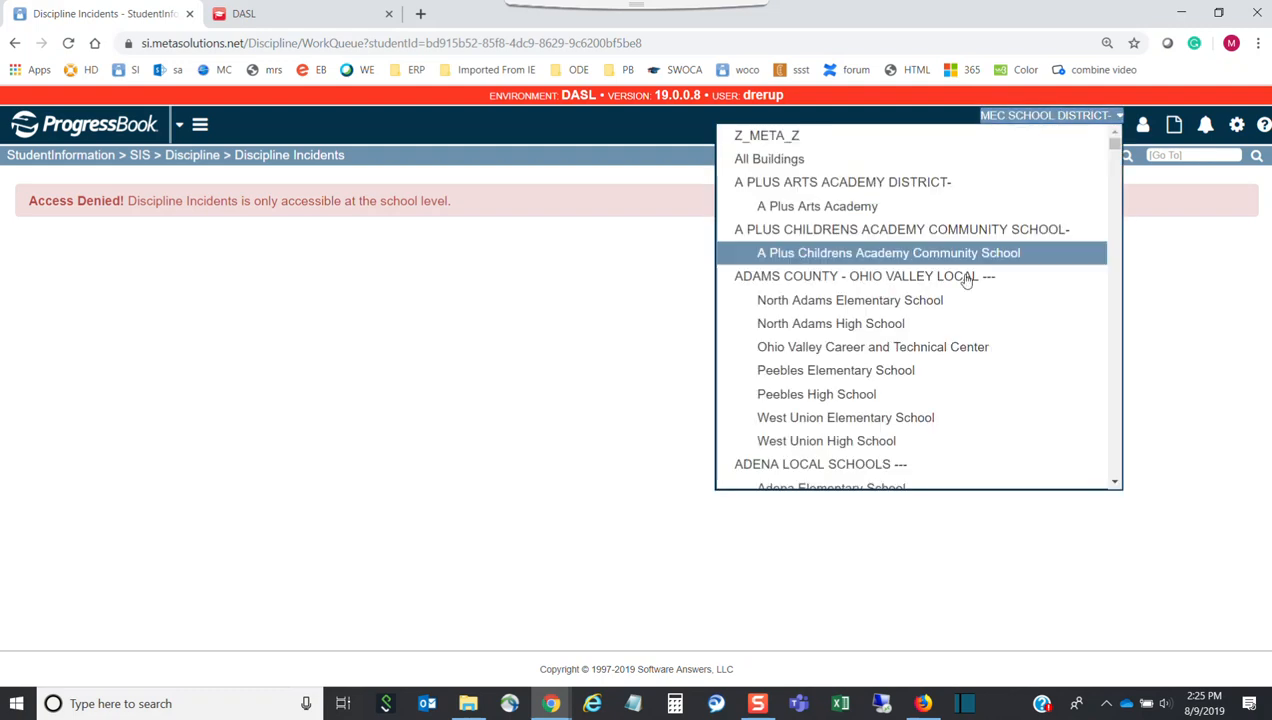
scroll(905, 371, "down", 3)
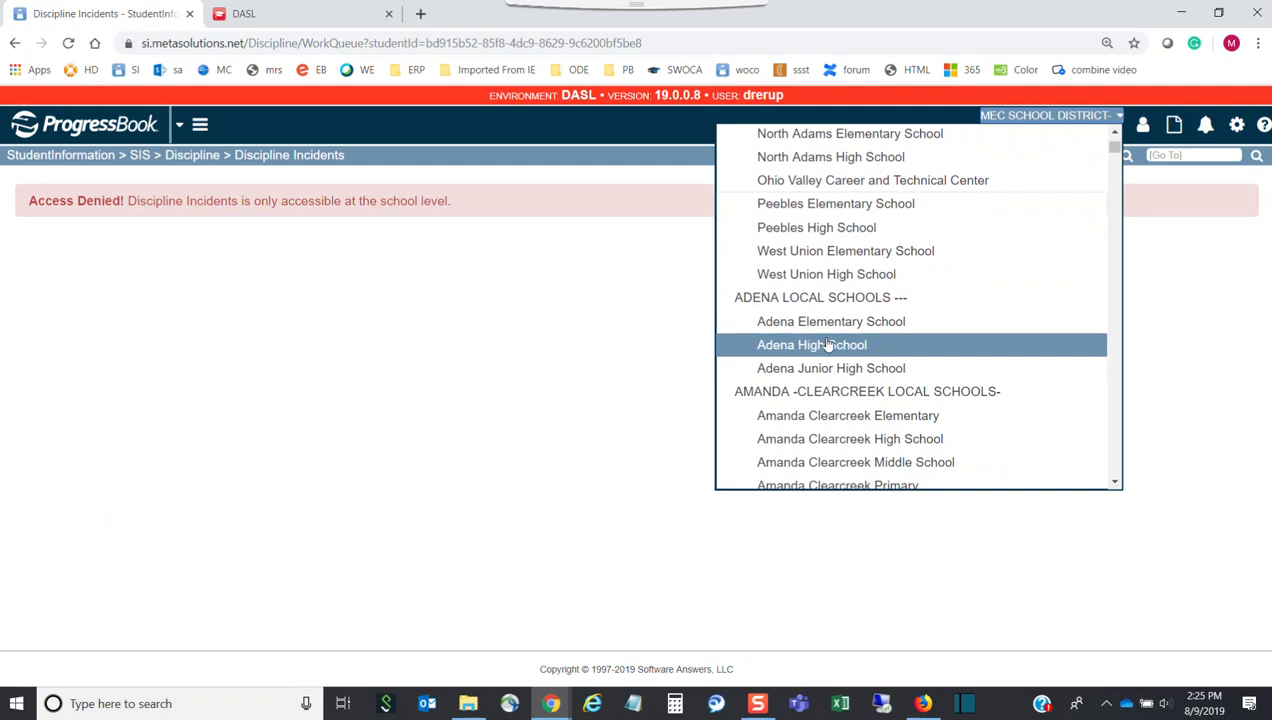
scroll(1057, 207, "down", 5)
left_click_drag(1110, 161, 1089, 316)
left_click(845, 424)
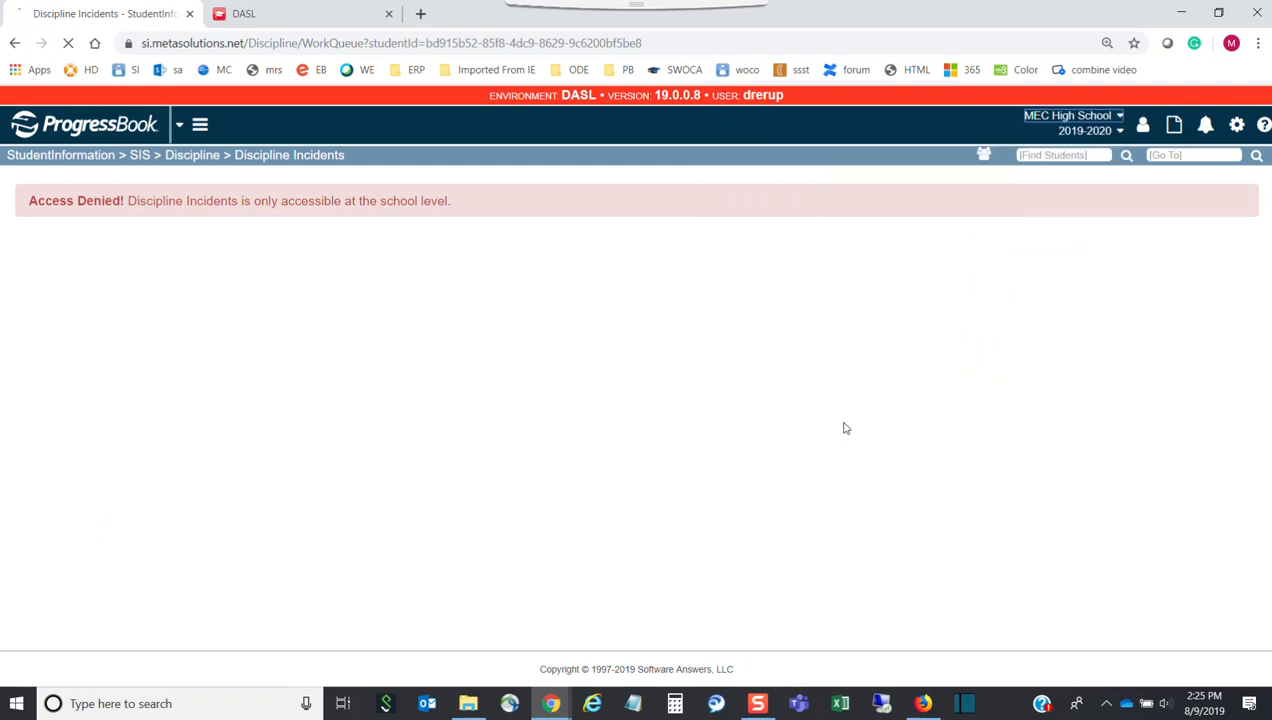
left_click(1080, 158)
type("mi")
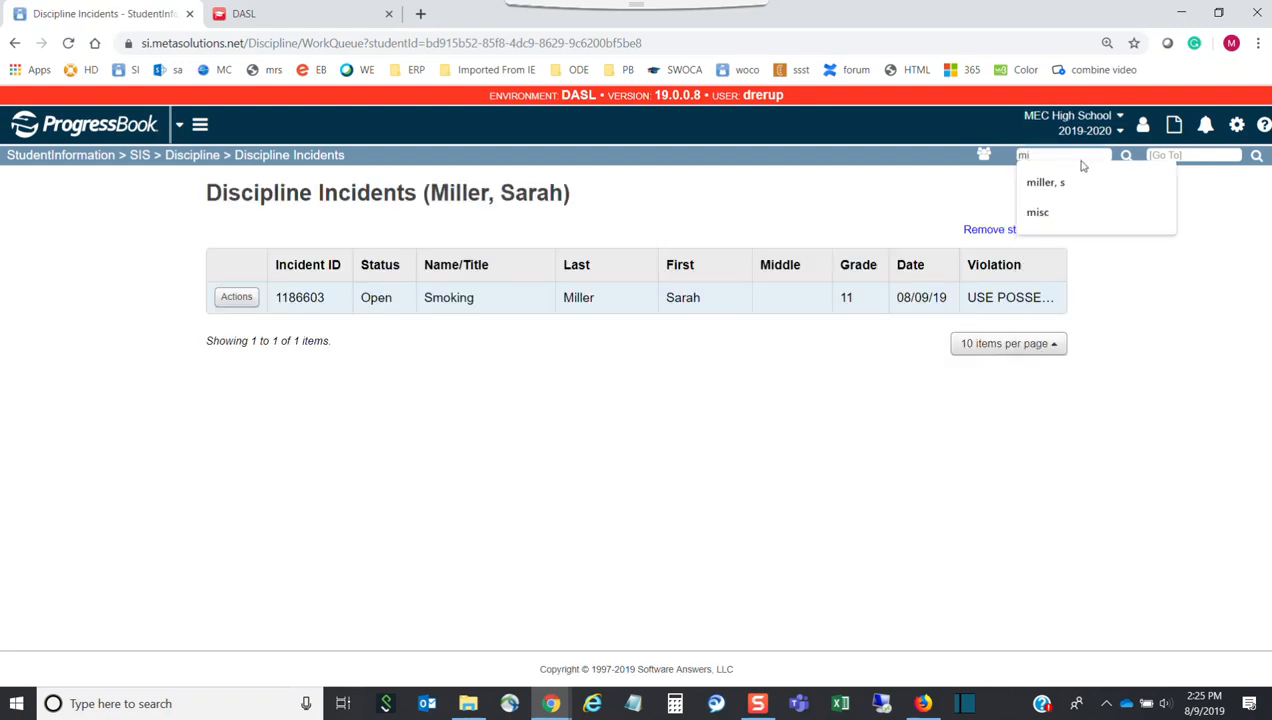
left_click(240, 299)
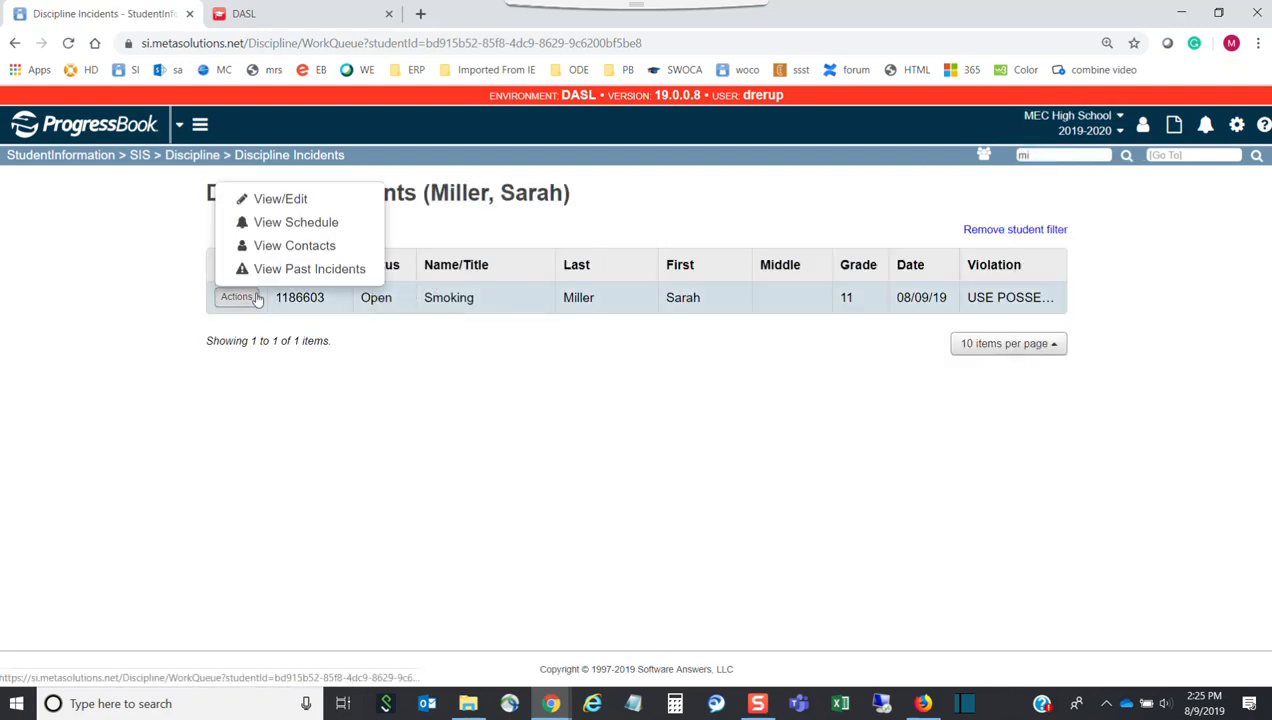
left_click(276, 201)
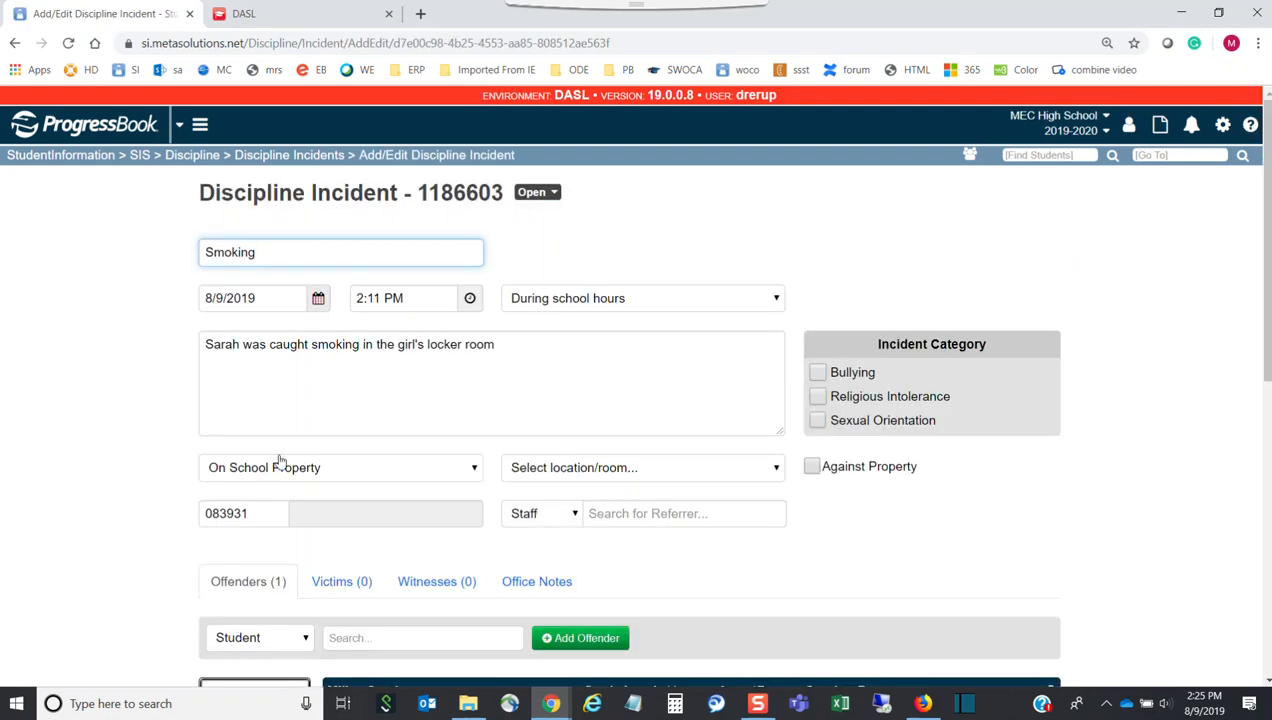
scroll(280, 460, "down", 2)
scroll(278, 468, "down", 3)
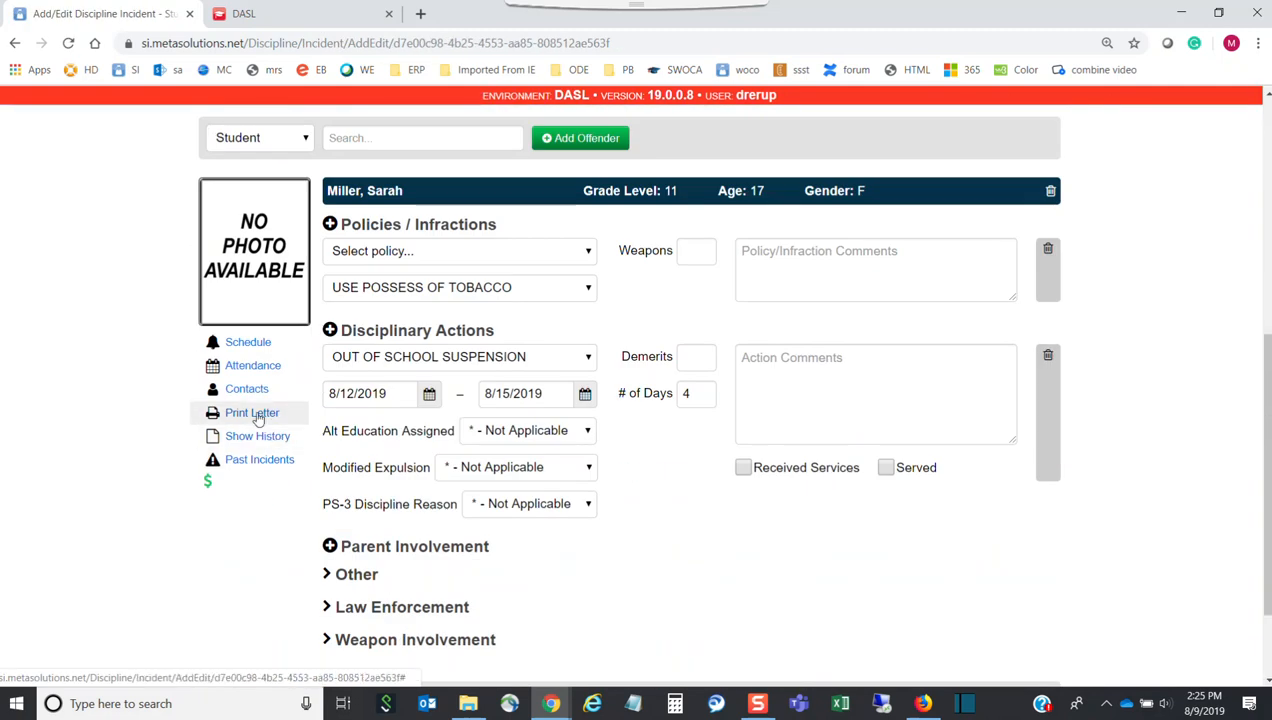
left_click(254, 413)
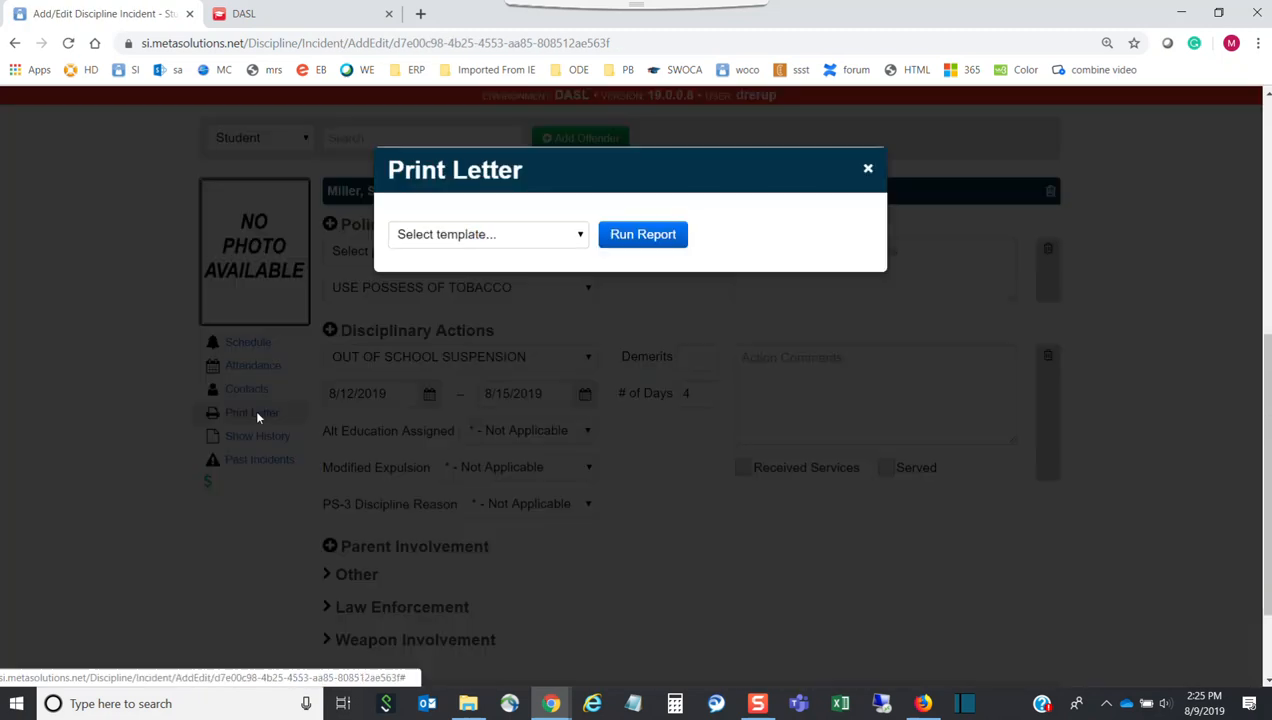
Run the Notice of Explusion template and save the letter to the Desktop as an Incident Letter file
left_click(583, 238)
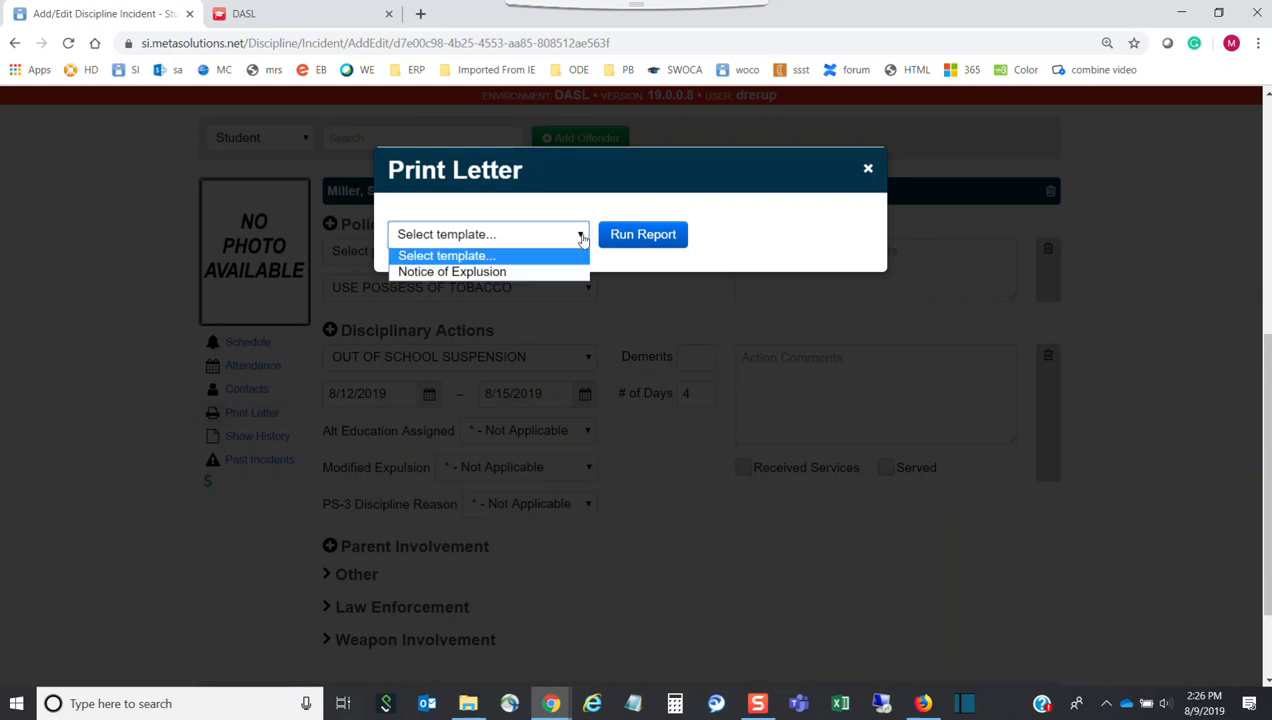
left_click(455, 273)
left_click(630, 240)
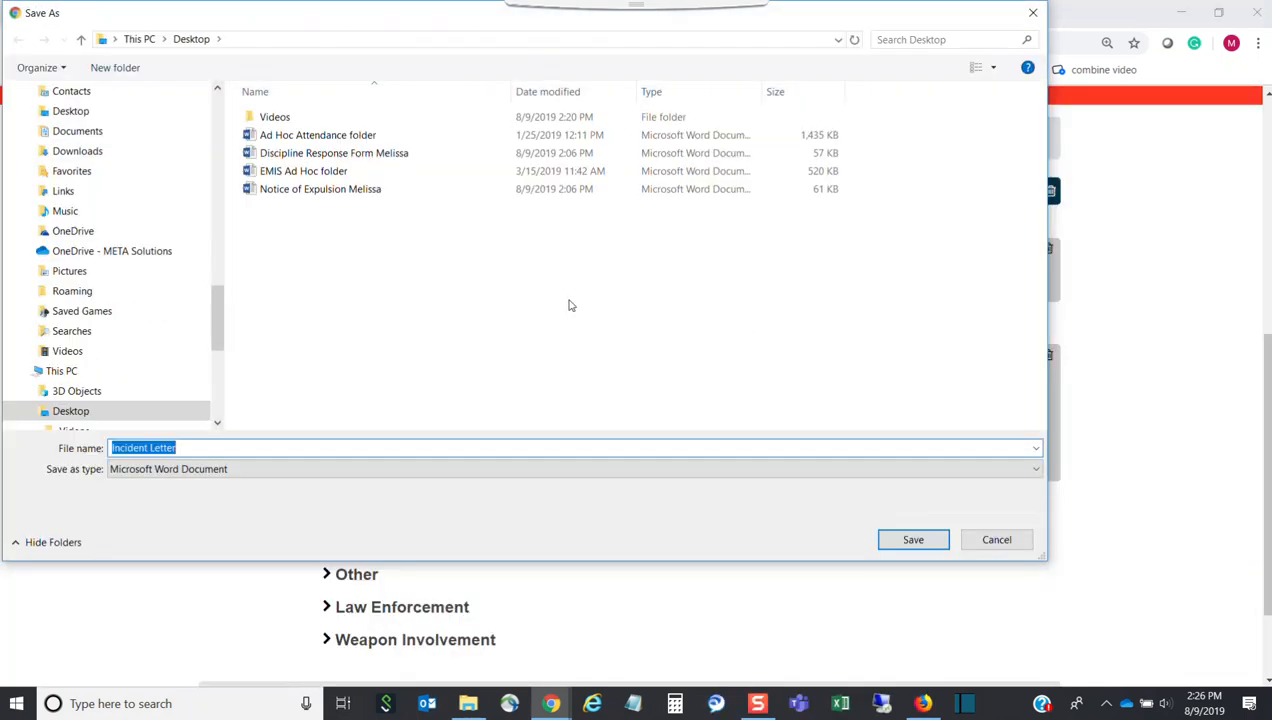
left_click(221, 445)
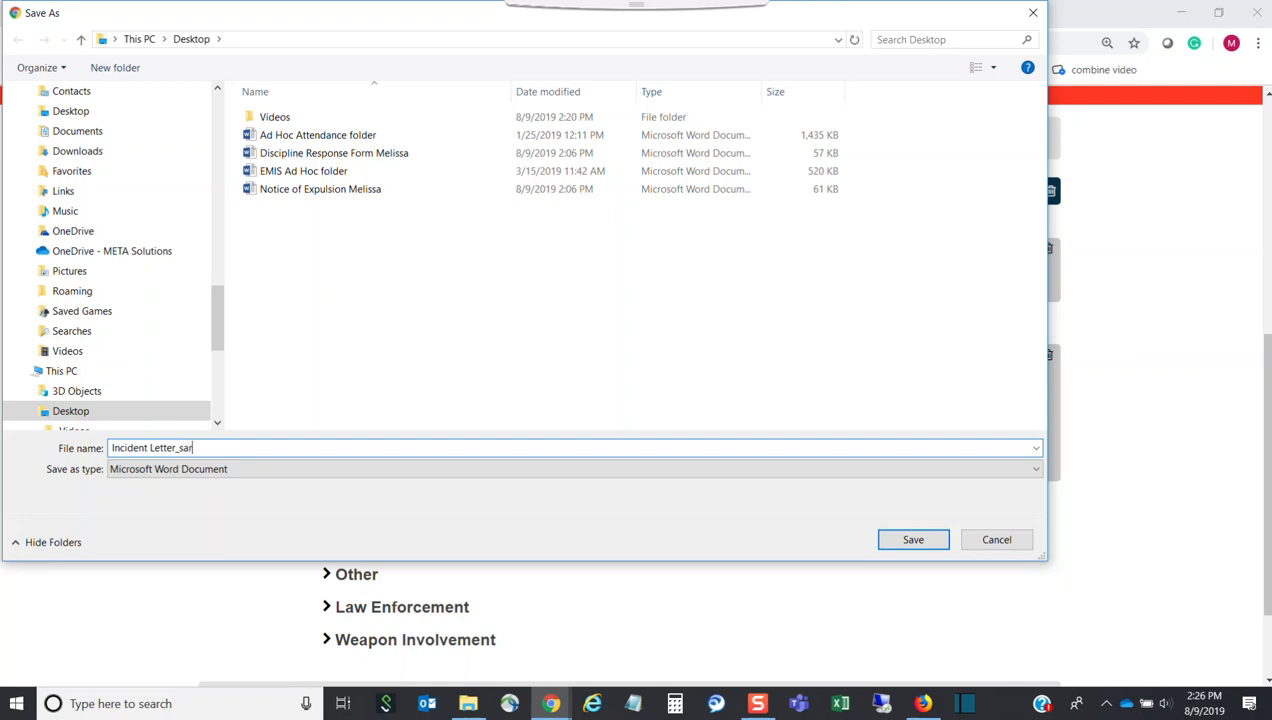
key("Return")
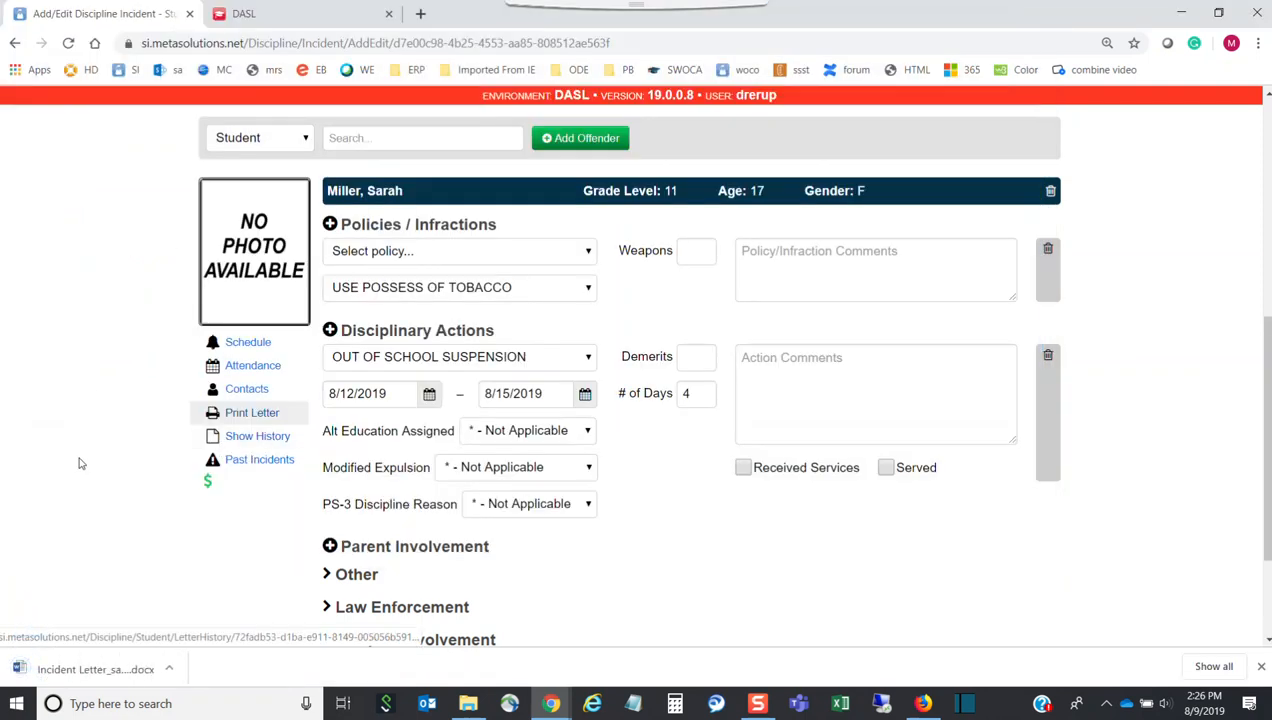
Open the downloaded Incident Letter in Word, check which fields merged, and close it
left_click(96, 671)
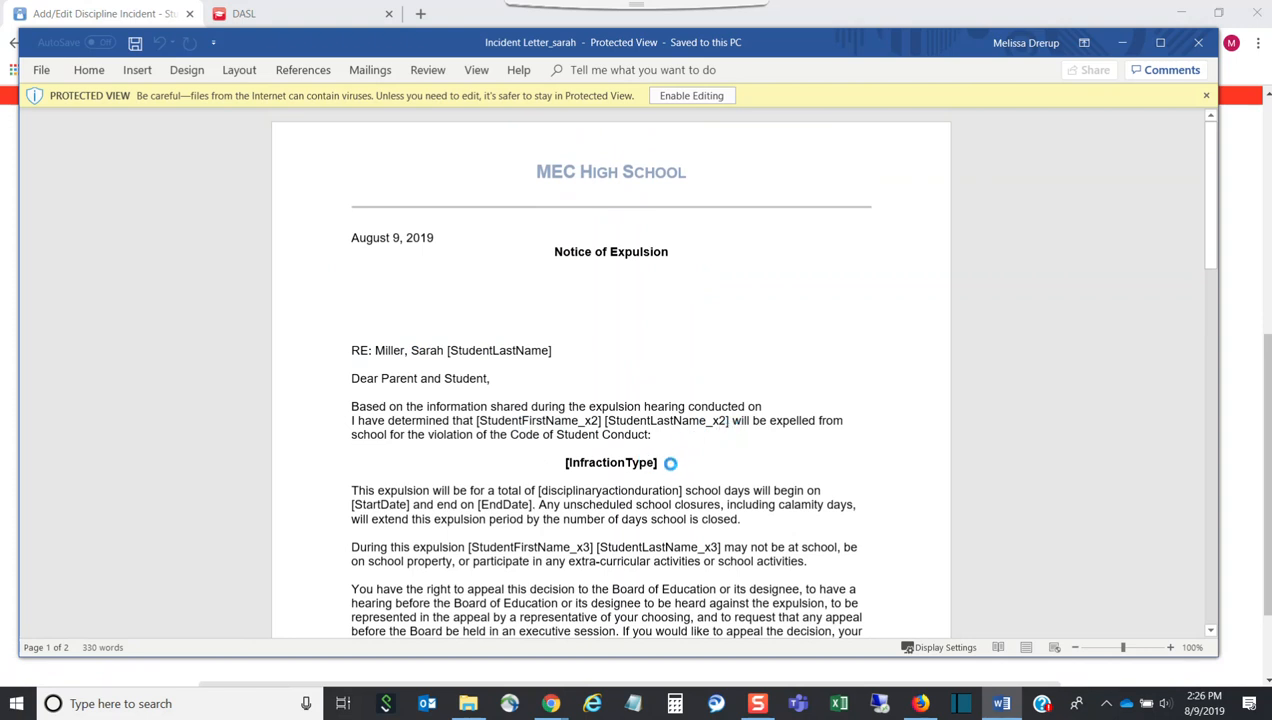
scroll(585, 490, "down", 2)
scroll(589, 486, "down", 7)
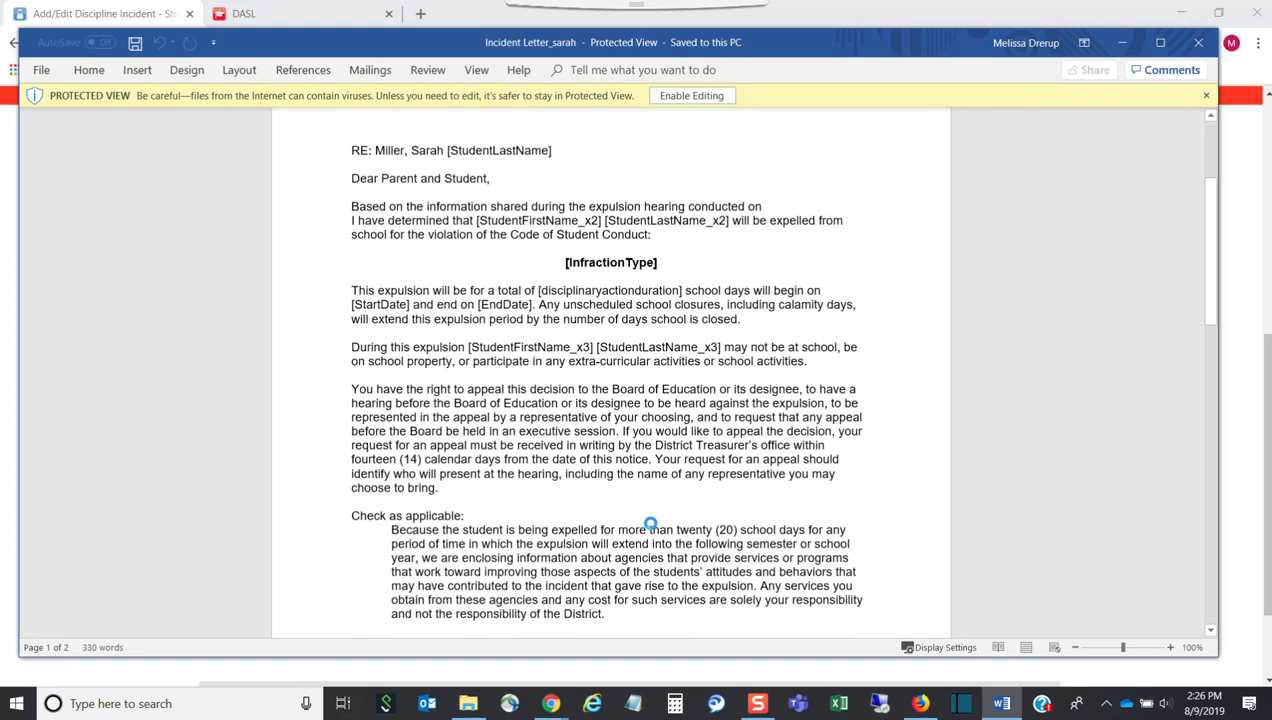
scroll(630, 616, "up", 5)
scroll(620, 506, "up", 1)
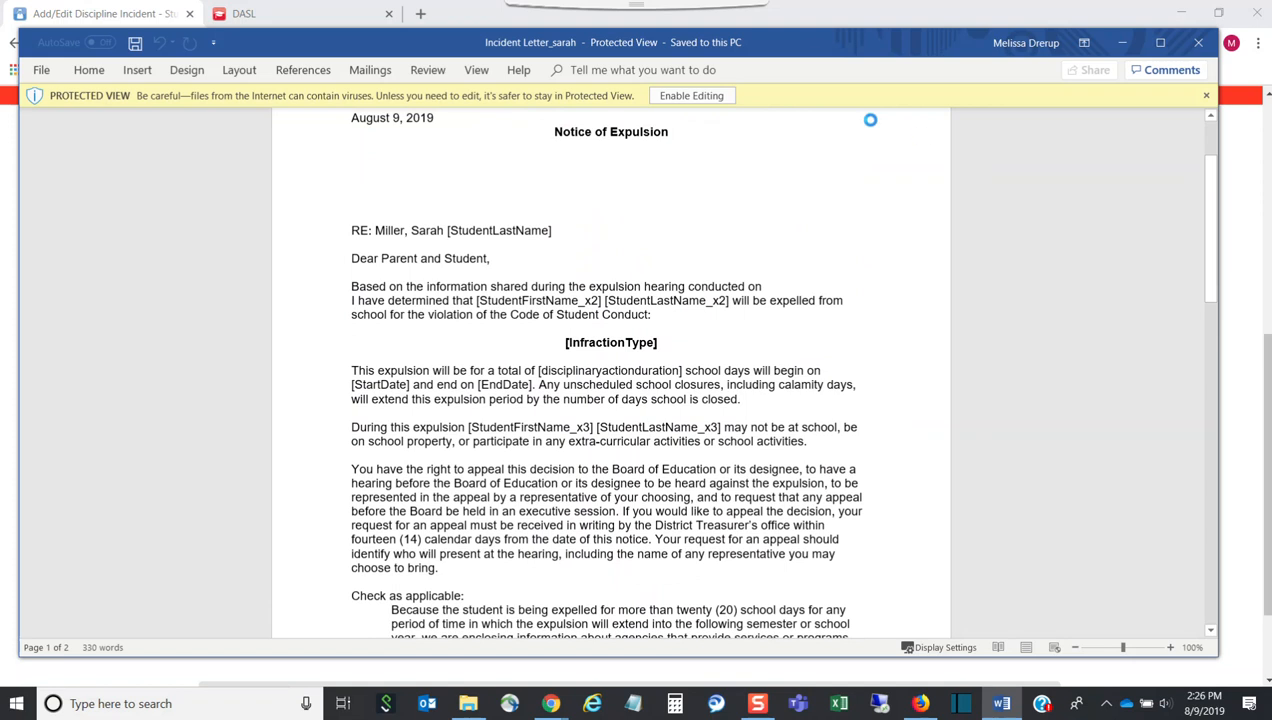
left_click(1200, 45)
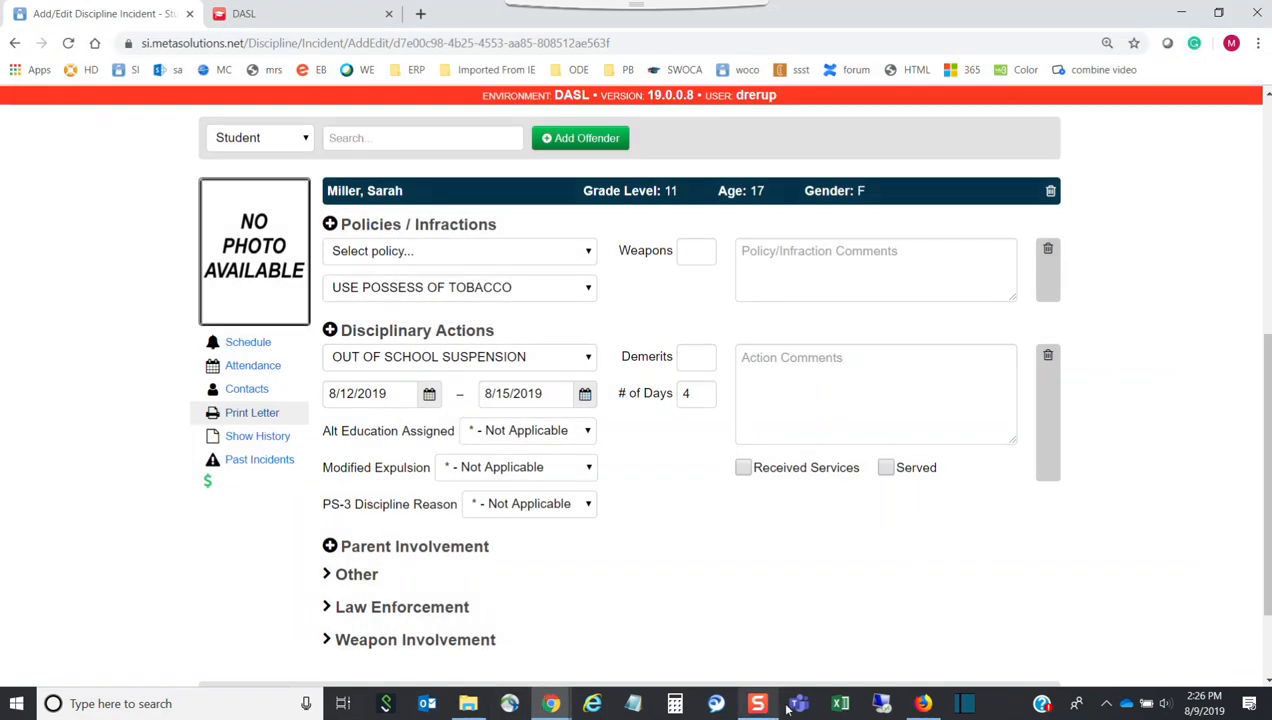
Launch Word and open the Notice of Expulsion template .docx from the Desktop
left_click(172, 705)
type("word")
left_click(242, 250)
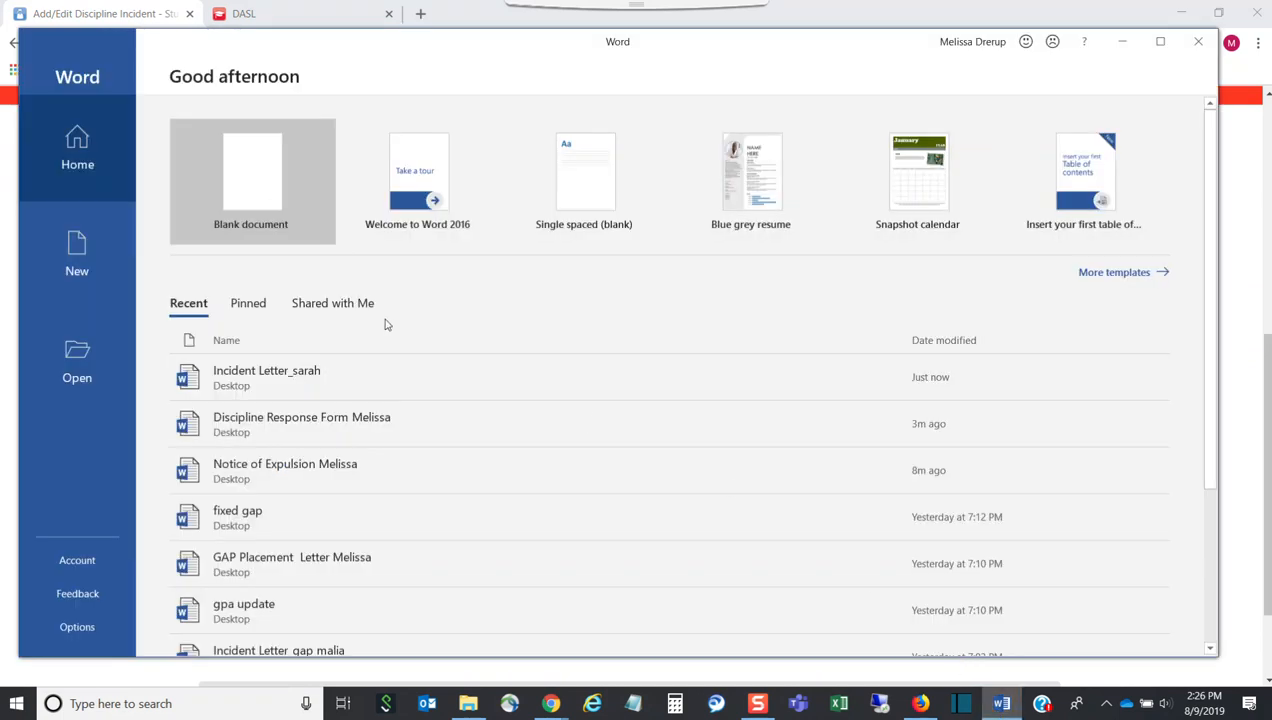
left_click(70, 356)
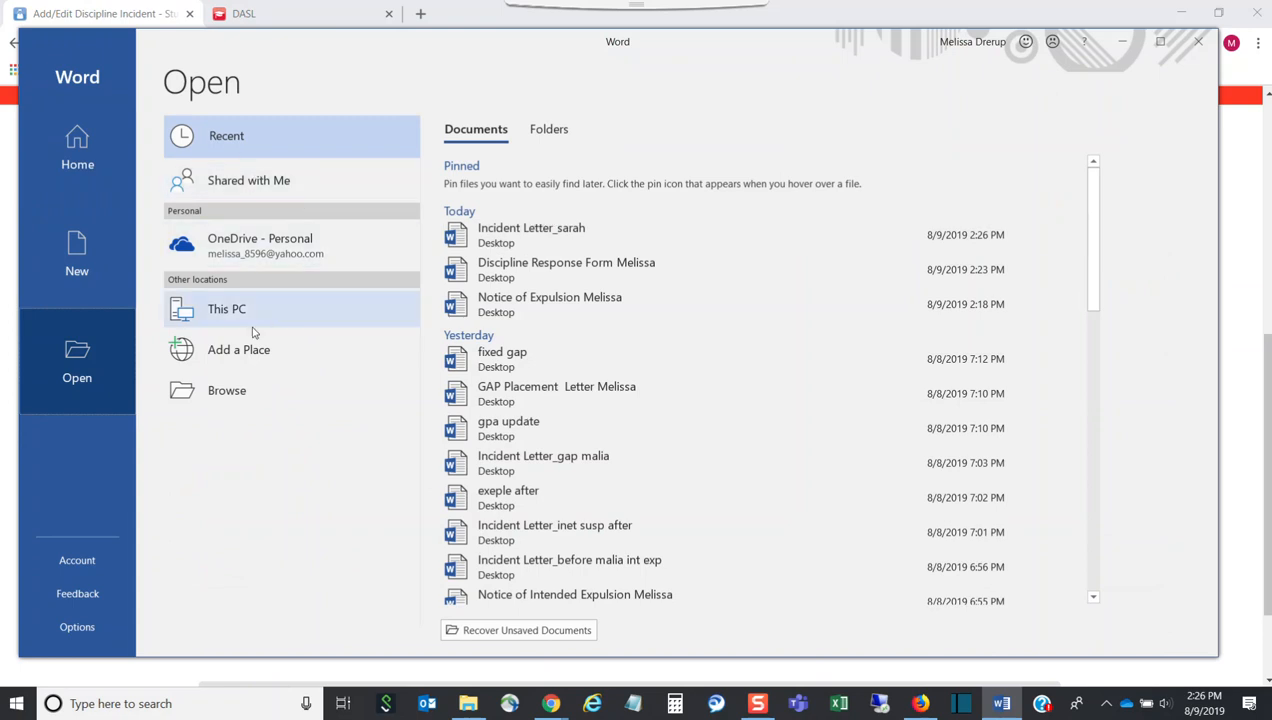
left_click(566, 134)
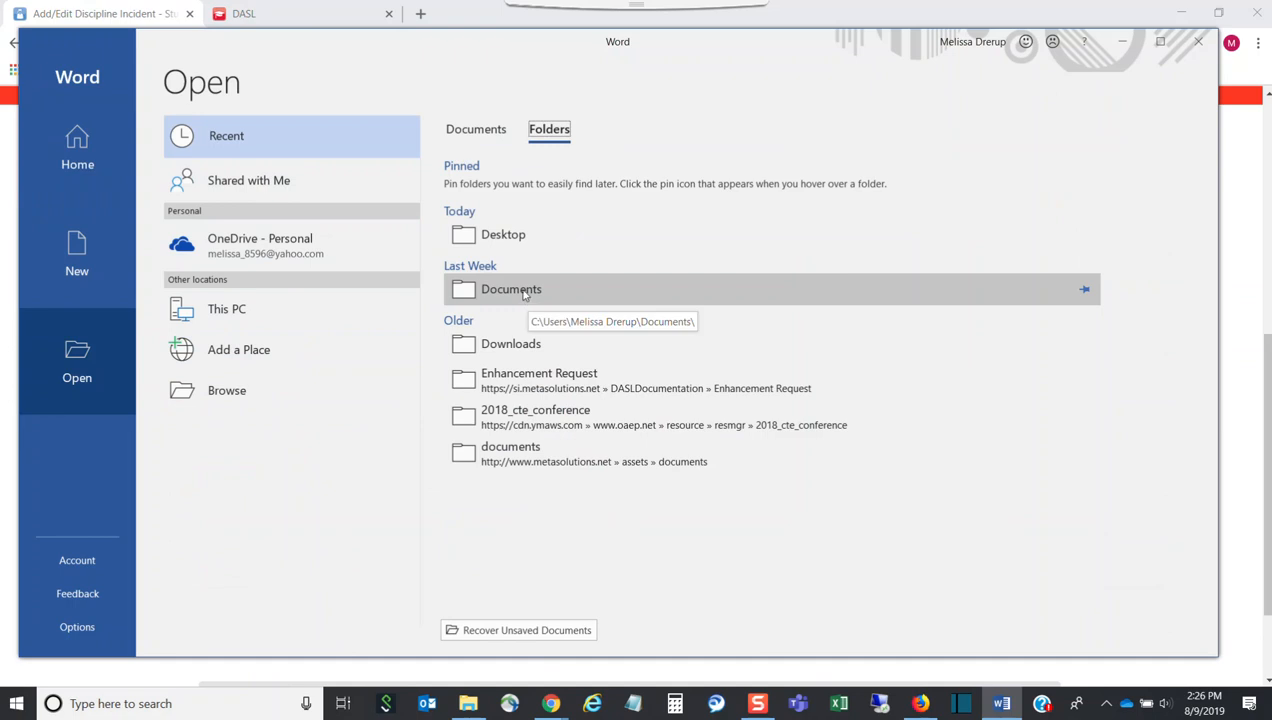
left_click(508, 238)
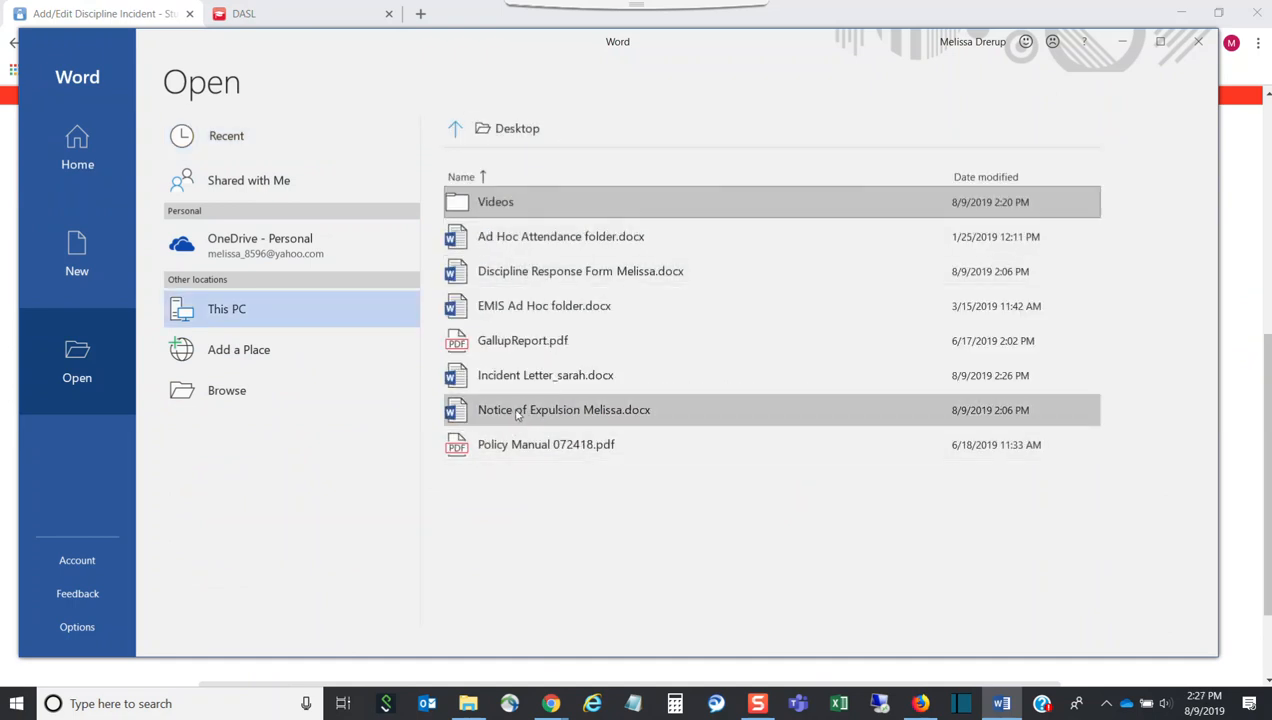
left_click(517, 414)
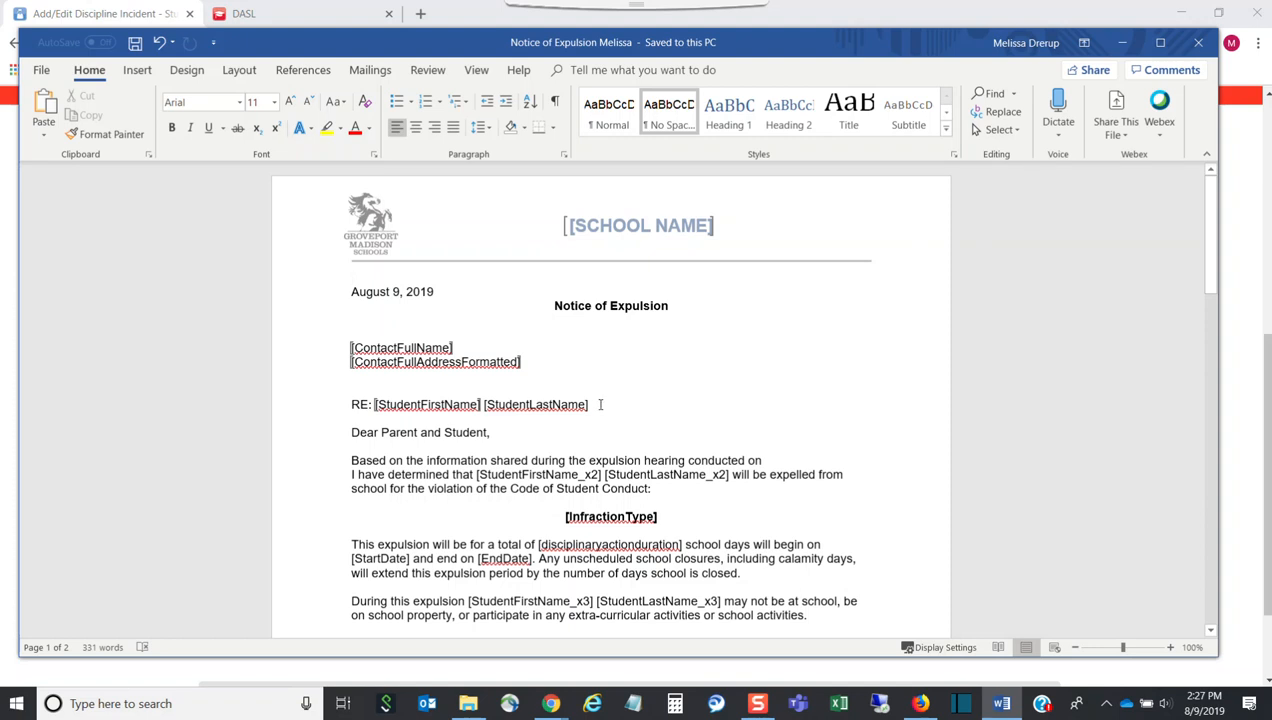
Delete the [StudentFirstName] [StudentLastName] placeholders from the RE line, then bring up the discipline letters help PDF
left_click_drag(583, 403, 353, 418)
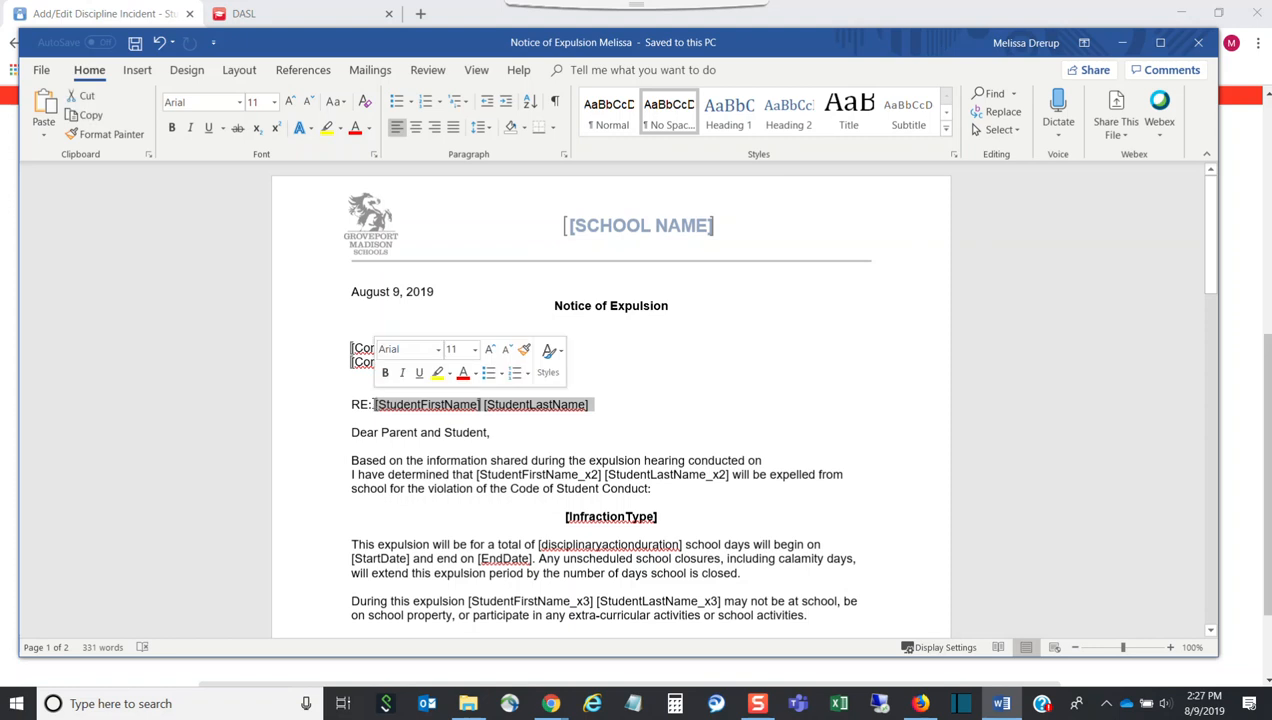
key("Delete")
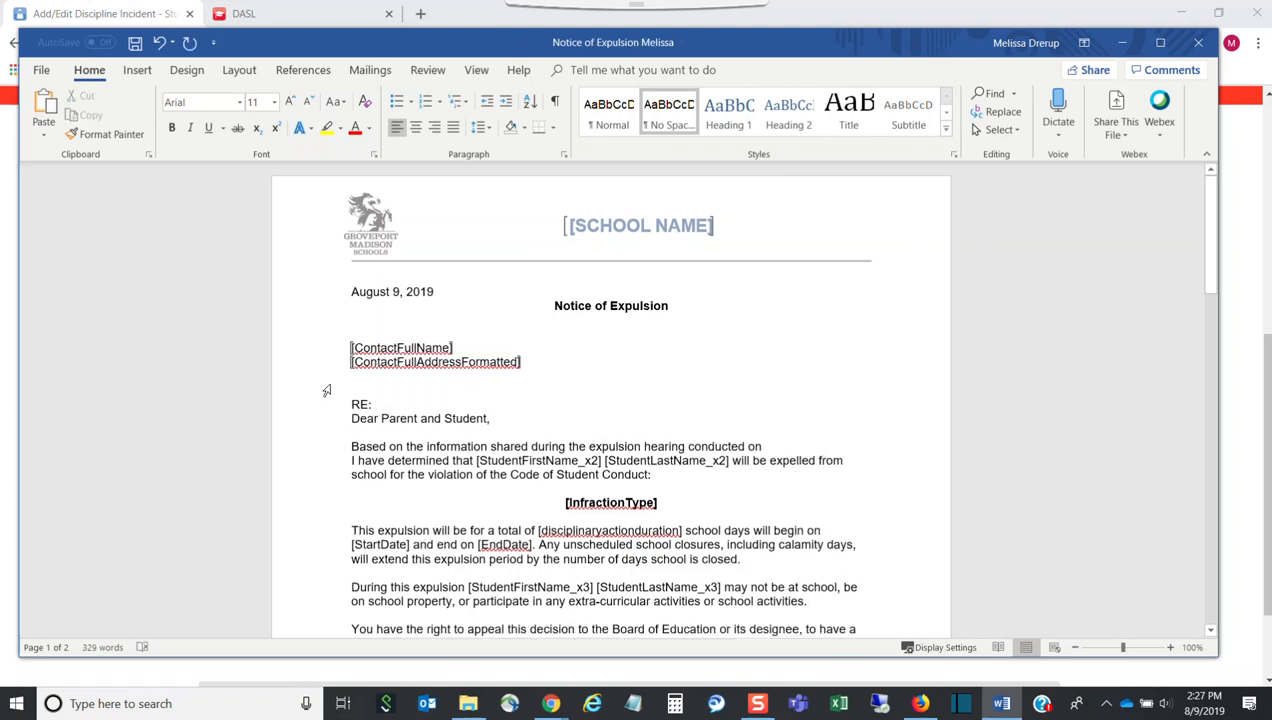
left_click(553, 705)
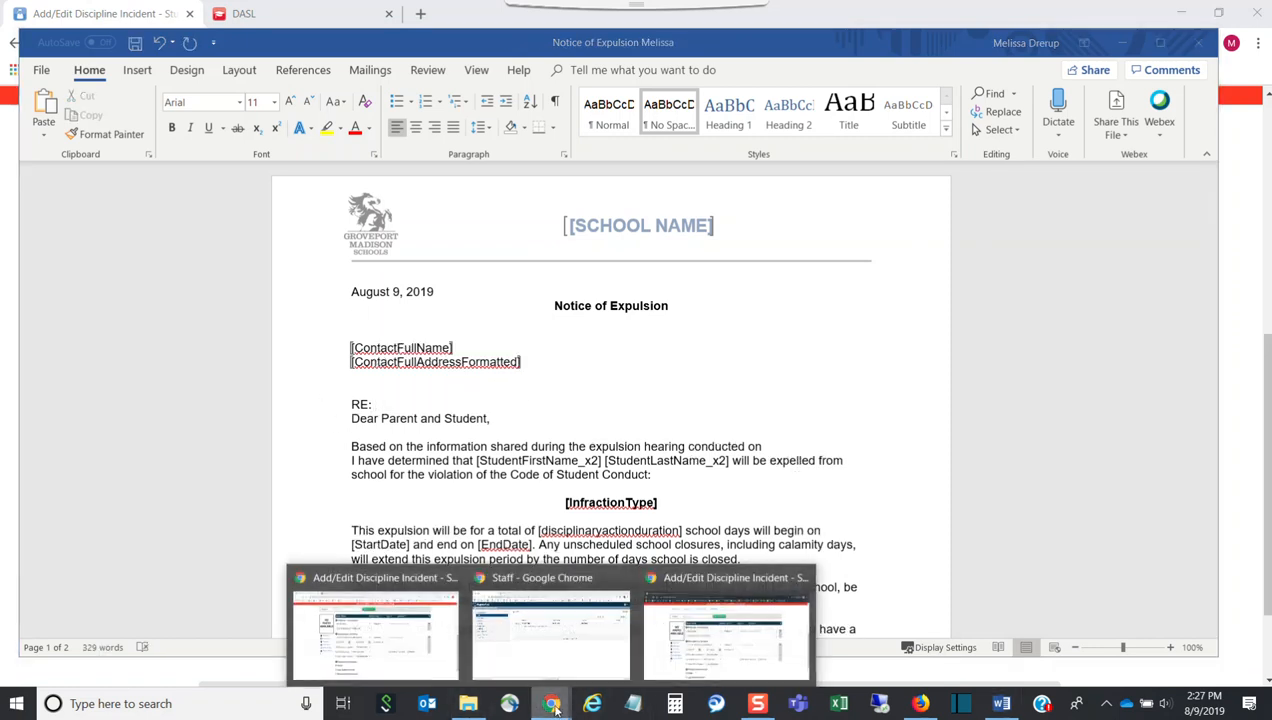
left_click(396, 614)
left_click(338, 18)
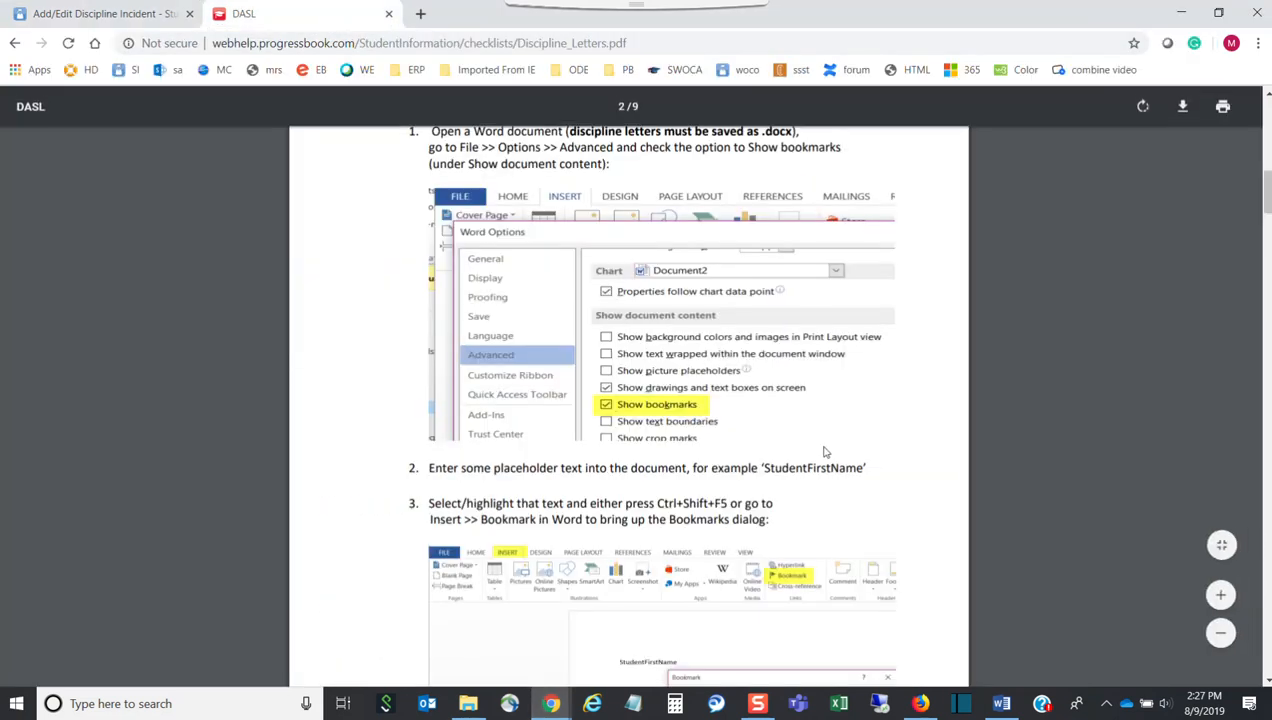
Copy the StudentFirstName field name from the help PDF's Available Bookmarks list and return to Word
scroll(633, 330, "down", 5)
left_click_drag(1267, 228, 1267, 531)
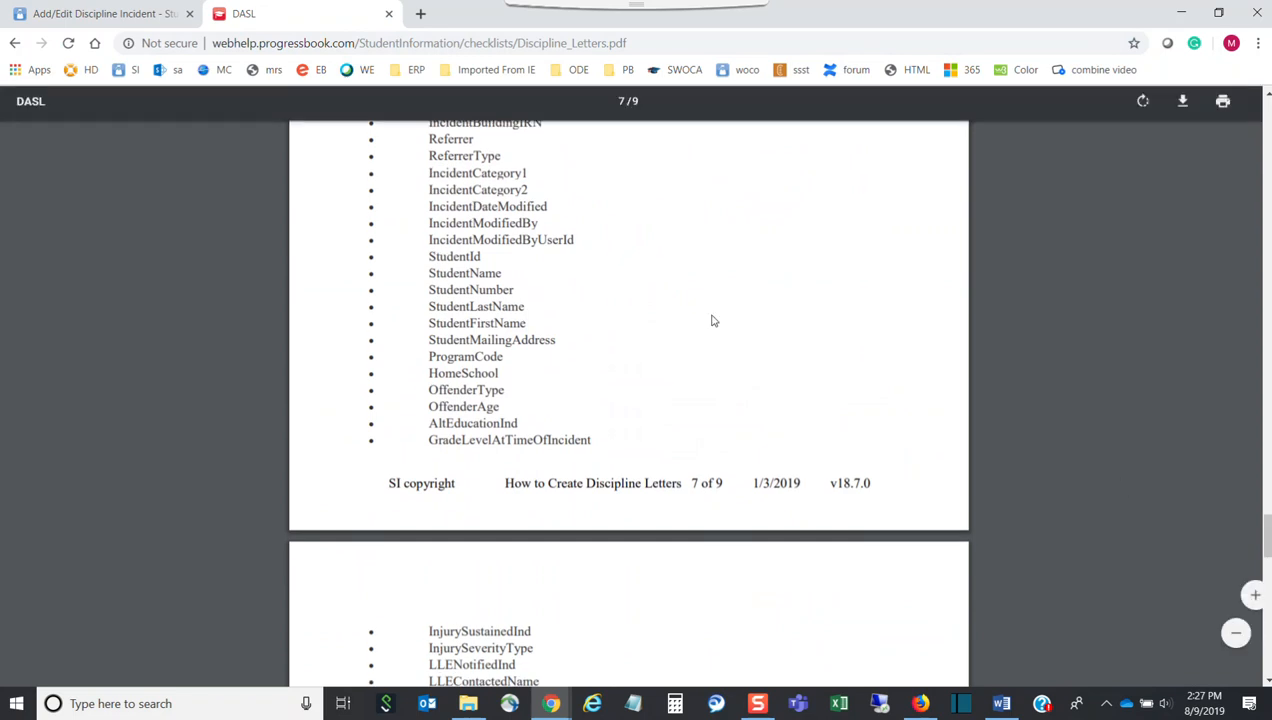
scroll(668, 306, "up", 10)
scroll(640, 312, "down", 5)
scroll(652, 366, "down", 5)
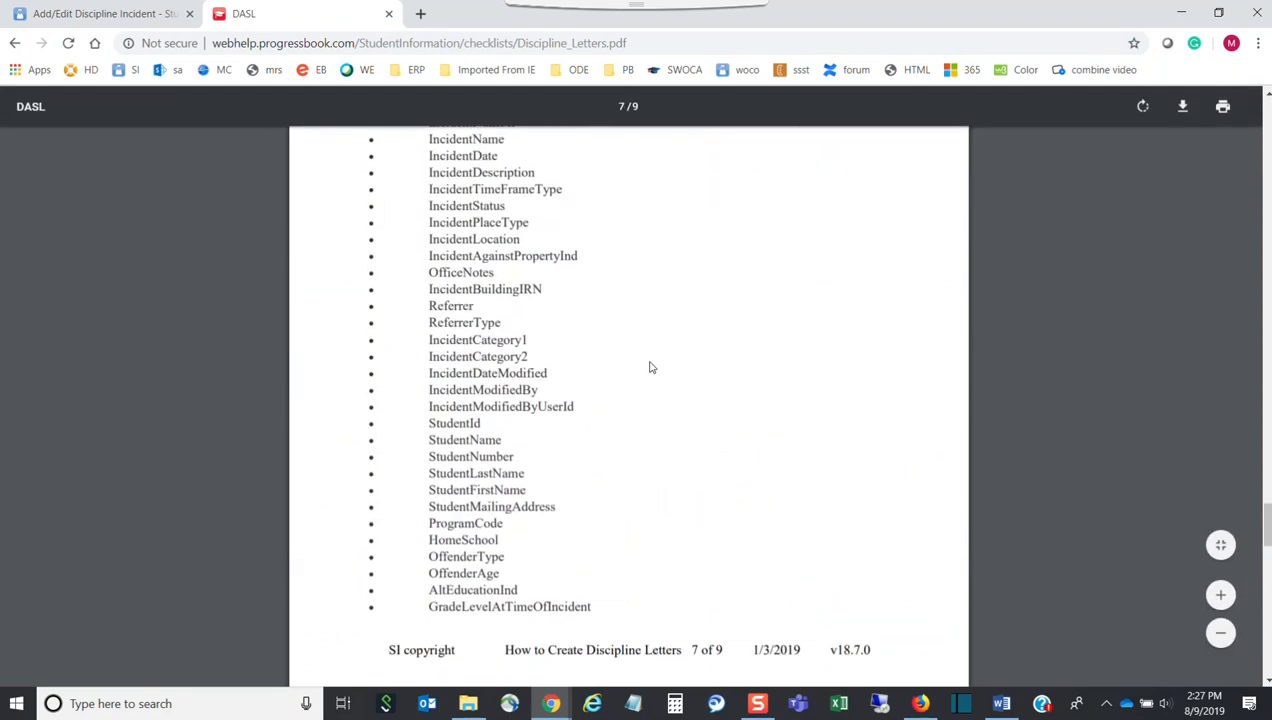
left_click_drag(530, 490, 429, 490)
key("ctrl+c")
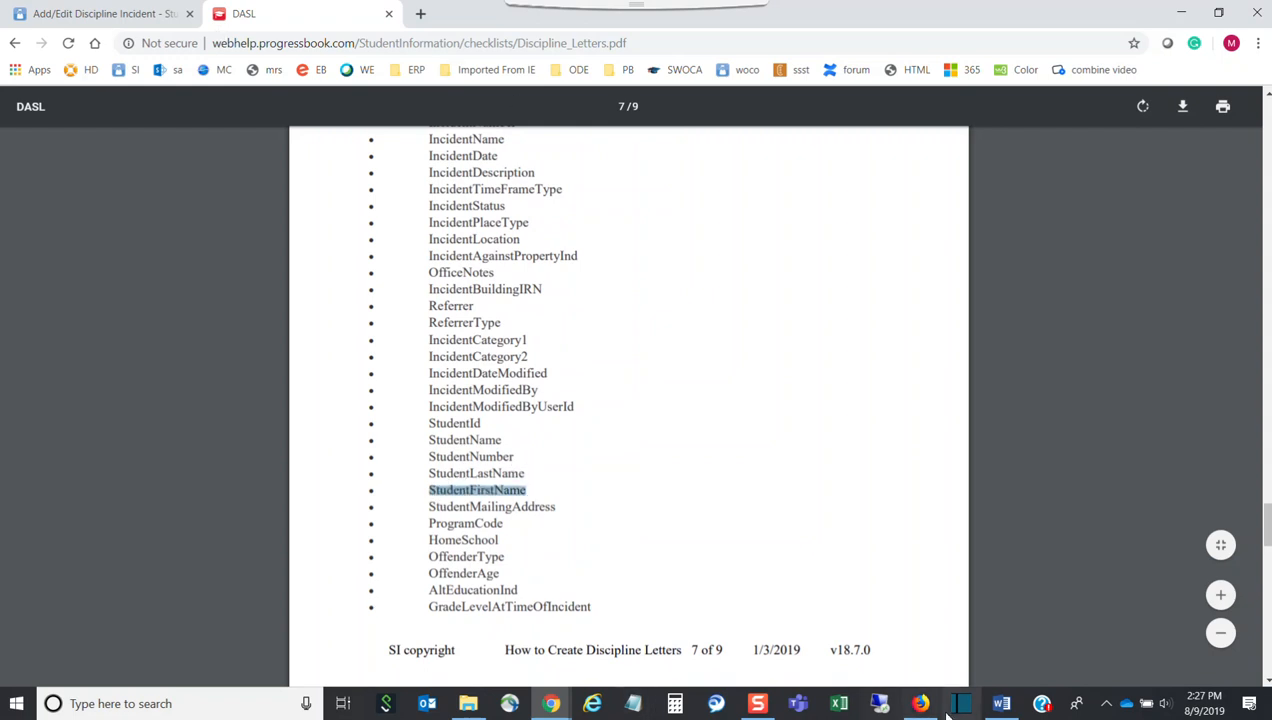
left_click(1001, 703)
Paste StudentFirstName after RE: and bookmark it as StudentFirstName
left_click(393, 404)
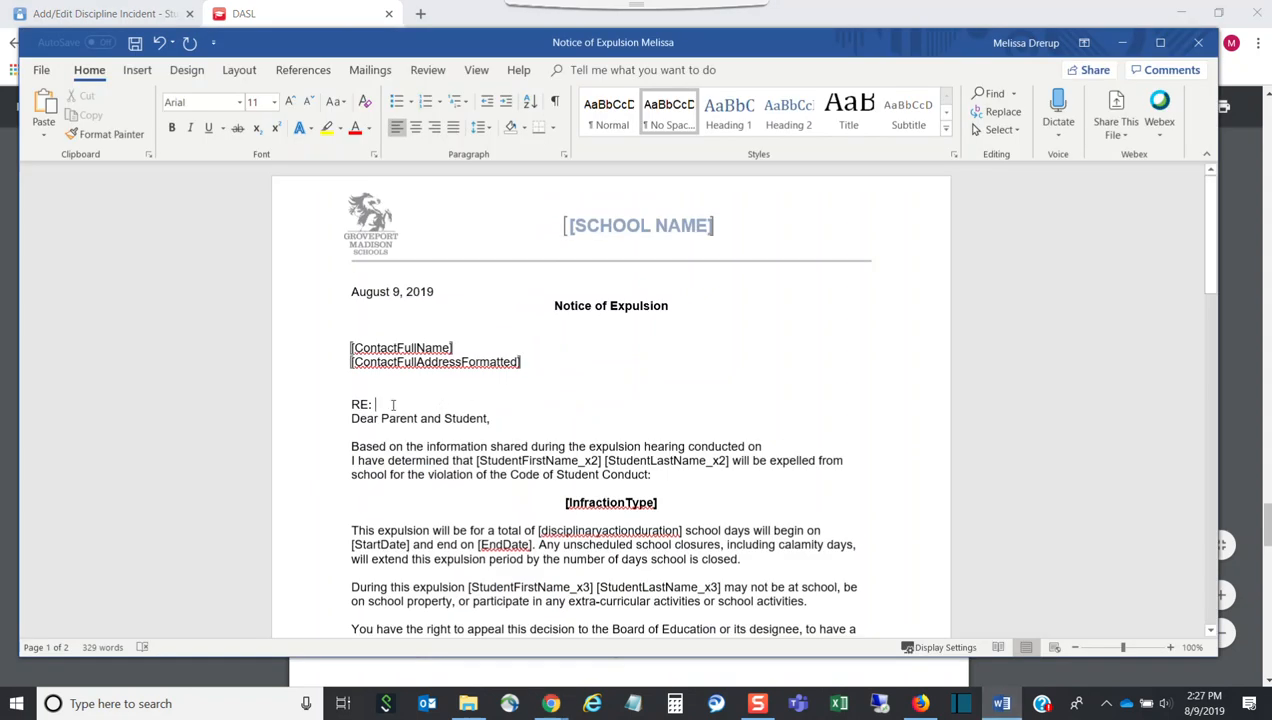
key("ctrl+v")
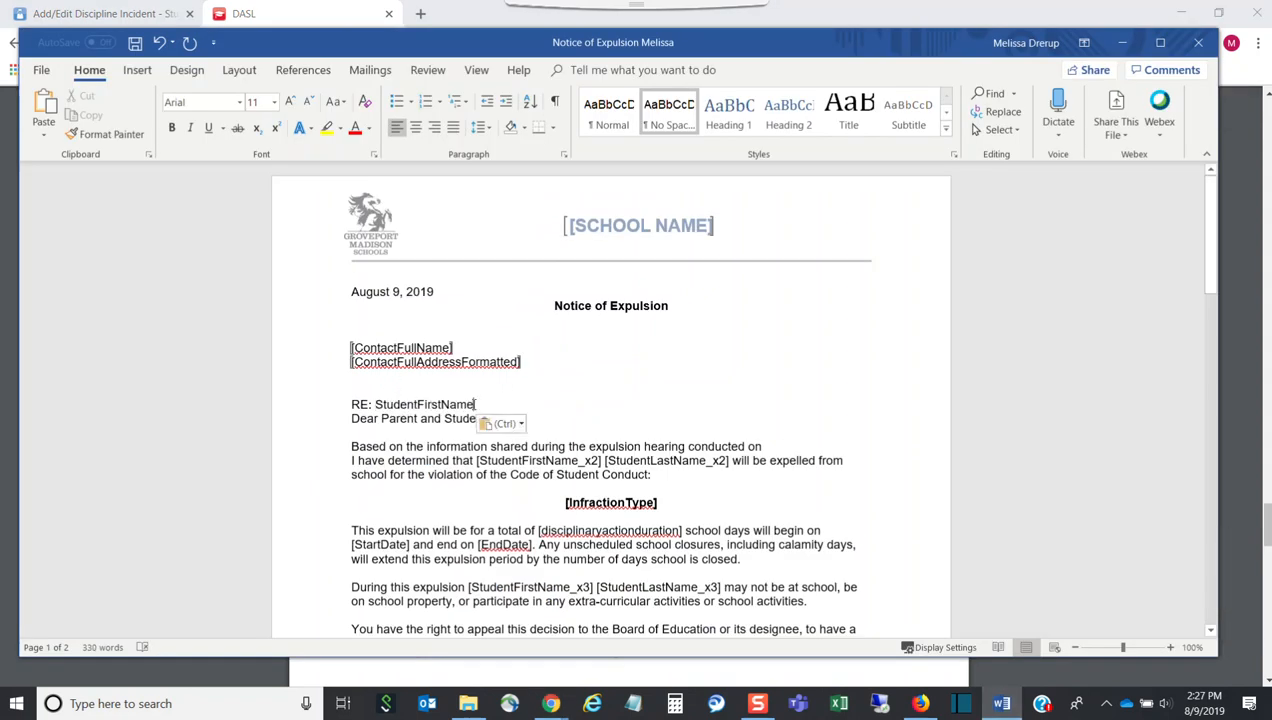
left_click(369, 404, "shift")
key("ctrl+c")
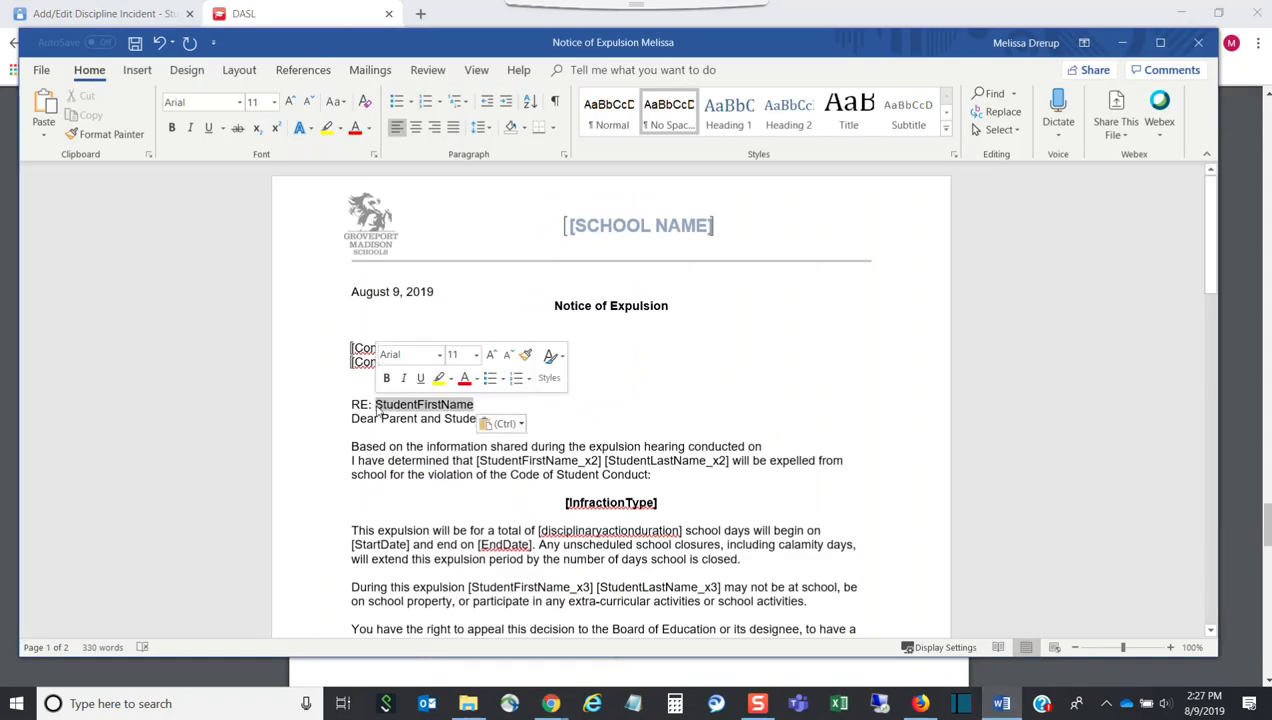
left_click(138, 72)
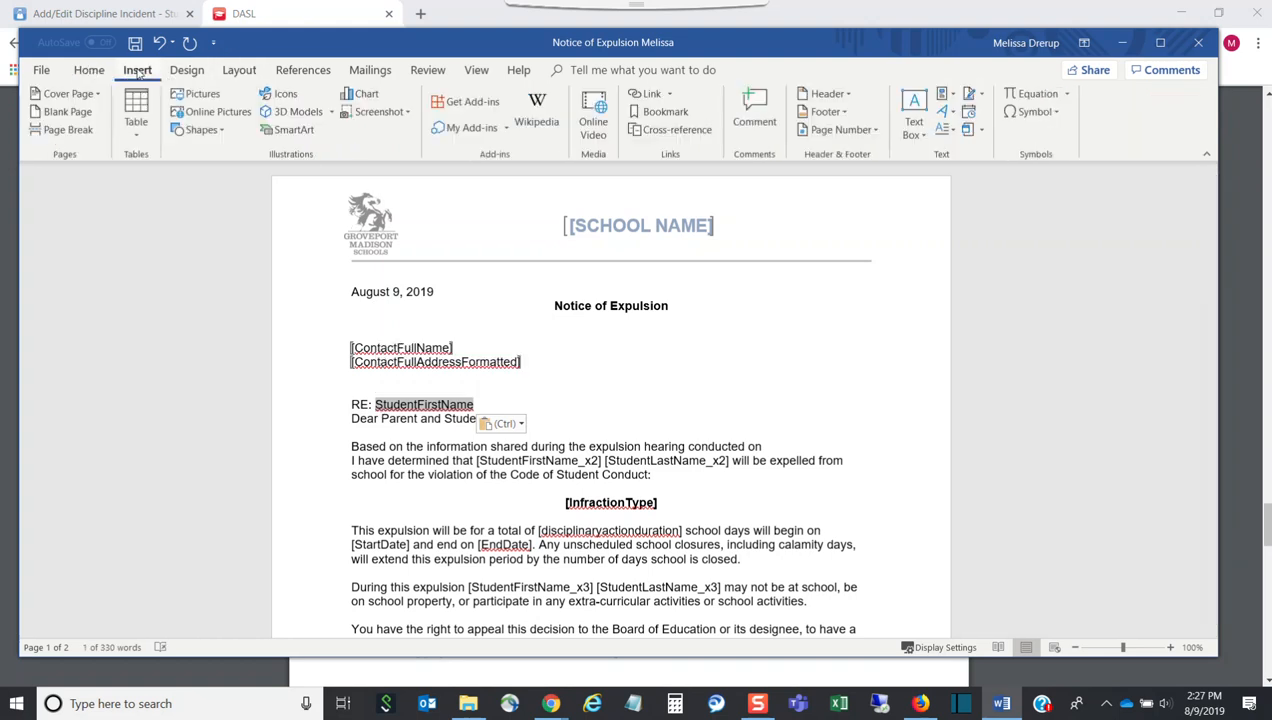
left_click(659, 115)
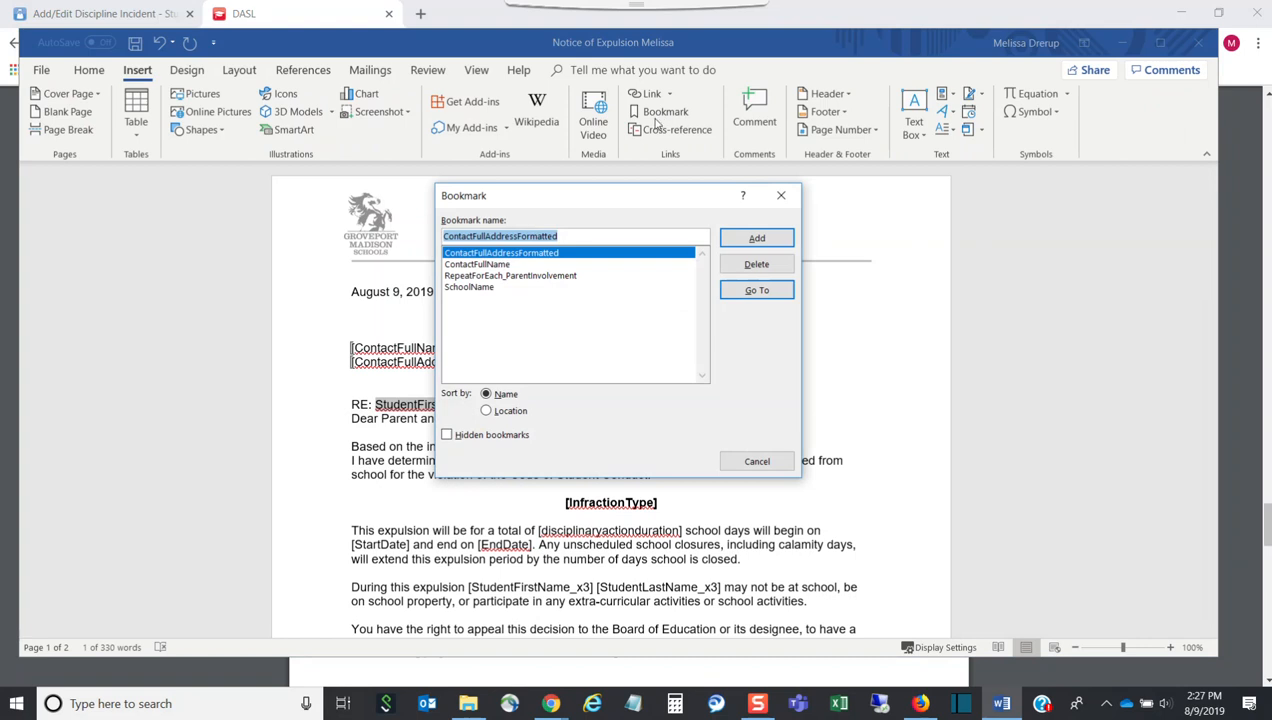
key("ctrl+v")
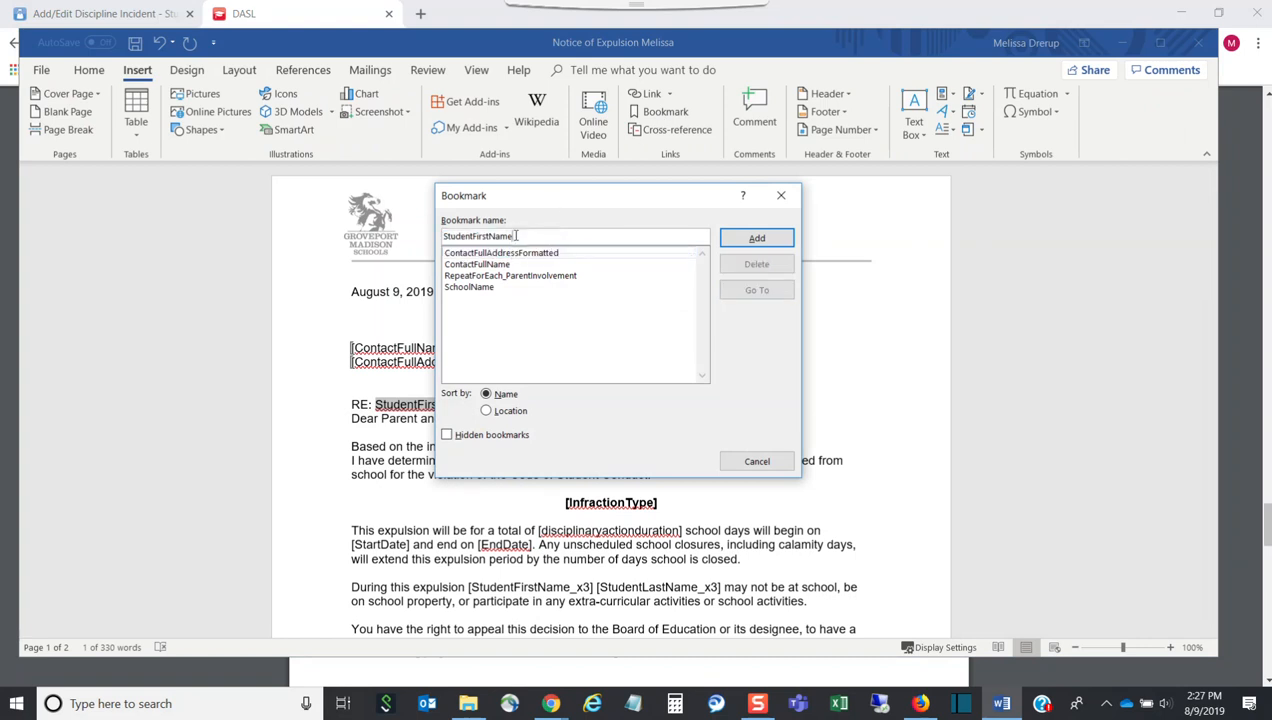
left_click(757, 237)
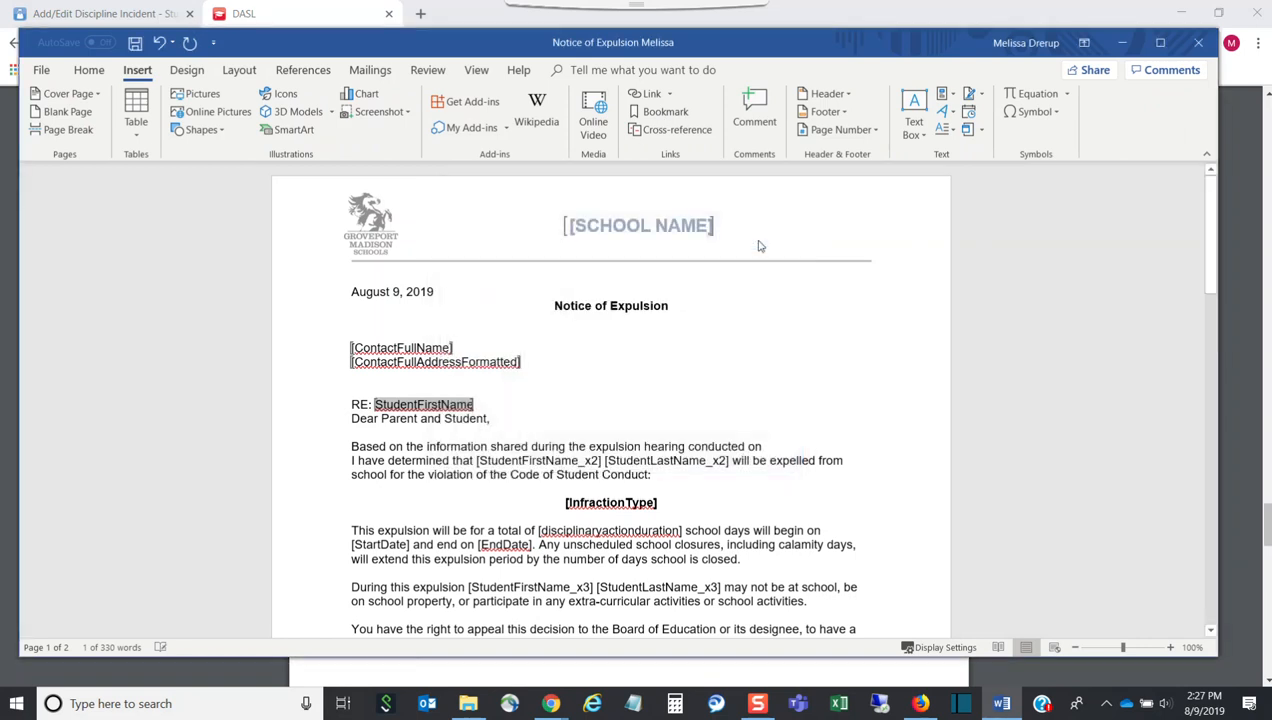
left_click(503, 400)
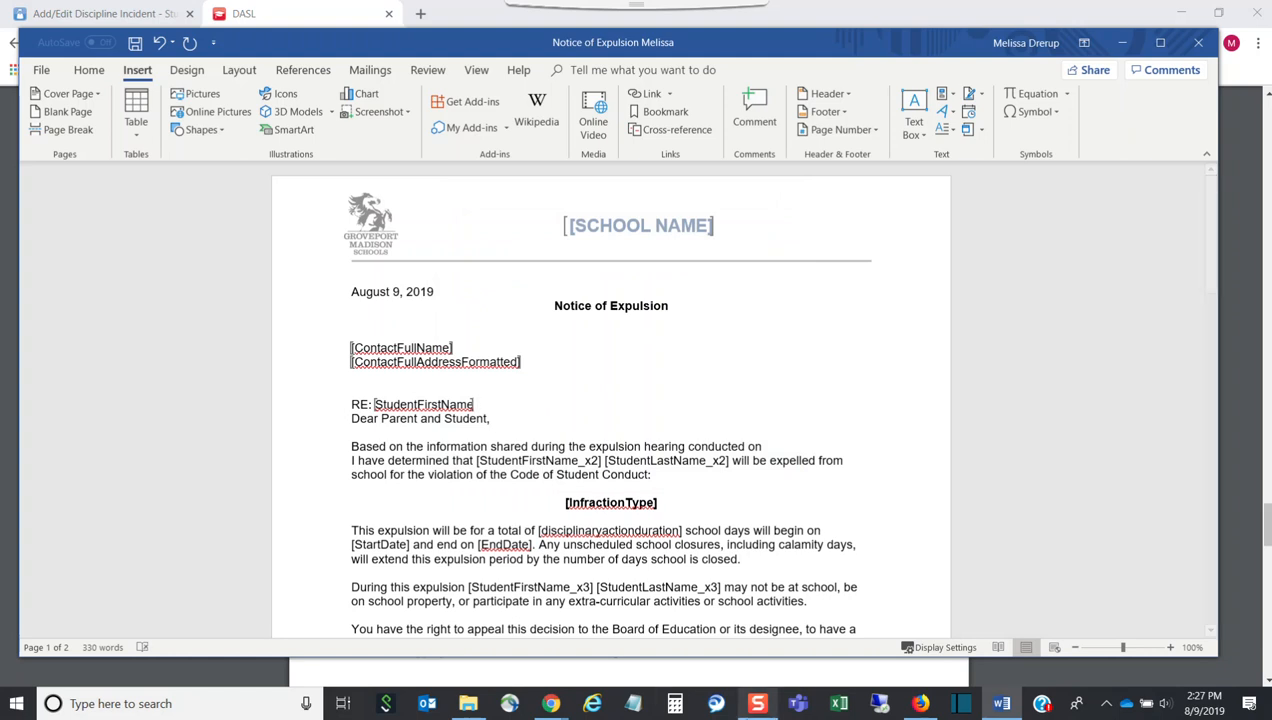
left_click(997, 702)
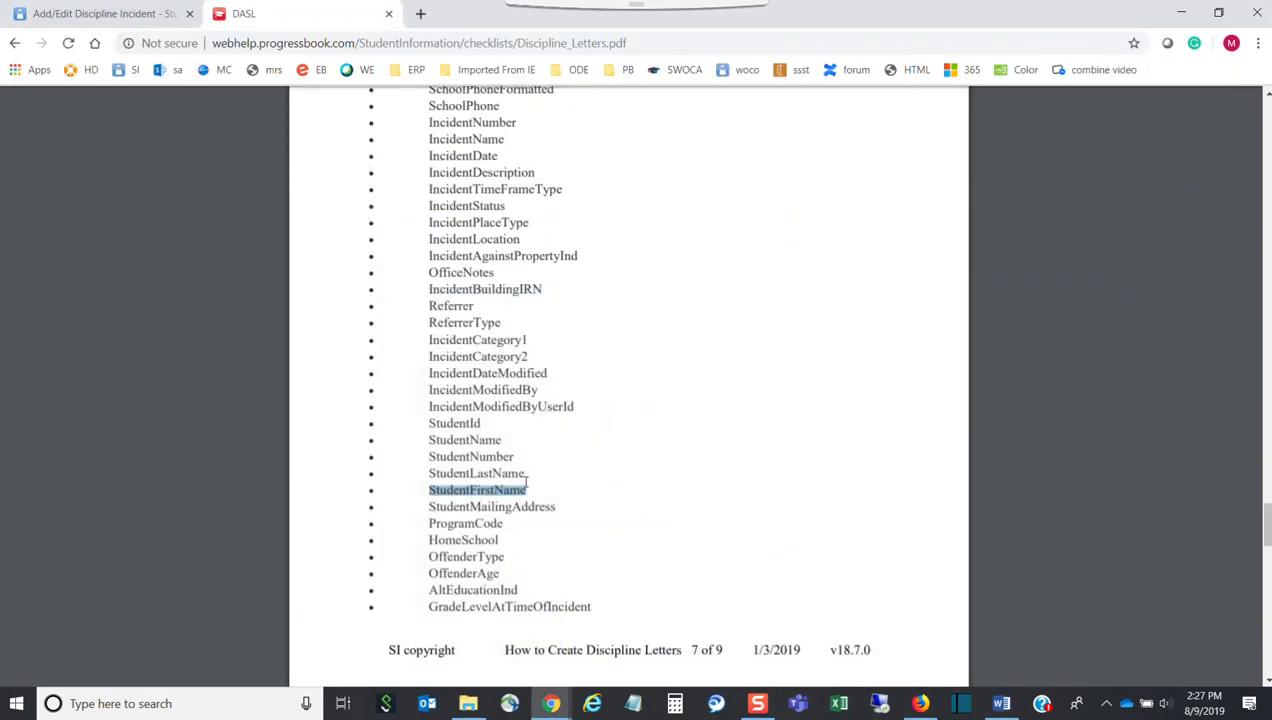
Copy StudentLastName from the PDF, paste it after StudentFirstName, and bookmark it as StudentLastName
left_click_drag(525, 474, 440, 466)
key("ctrl+c")
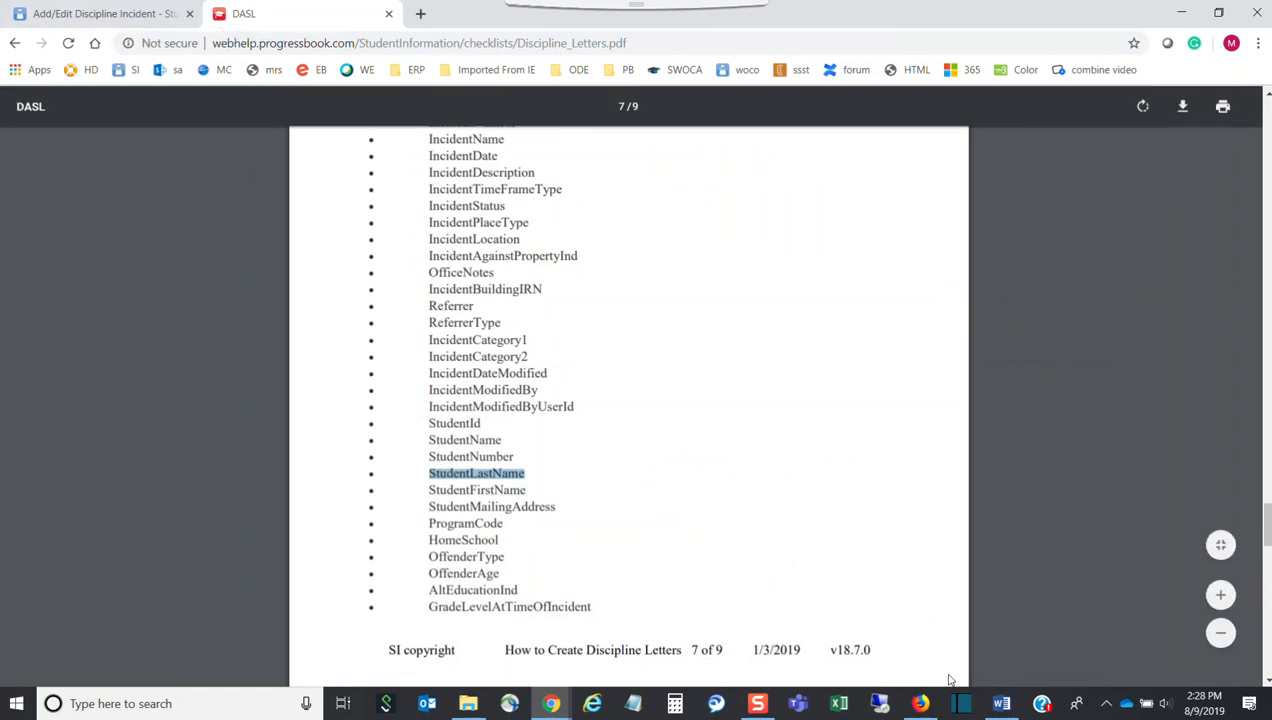
left_click(1001, 703)
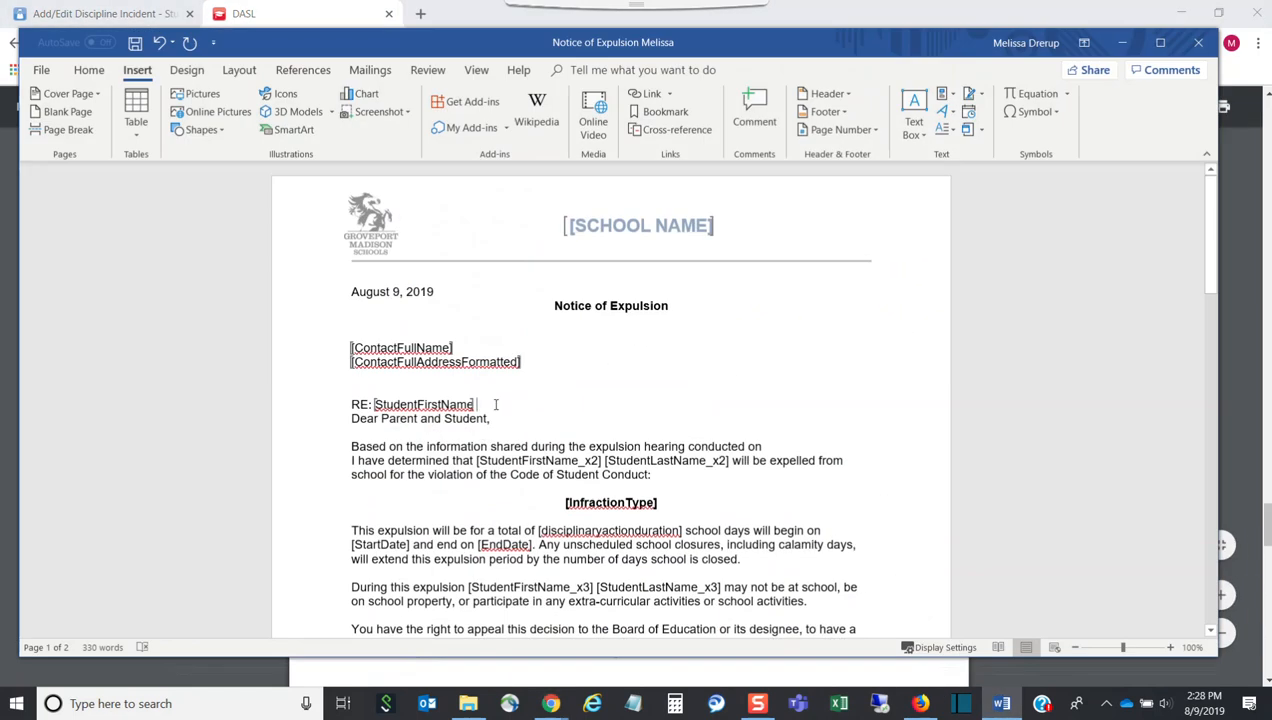
key("ctrl+v")
left_click_drag(575, 404, 476, 404)
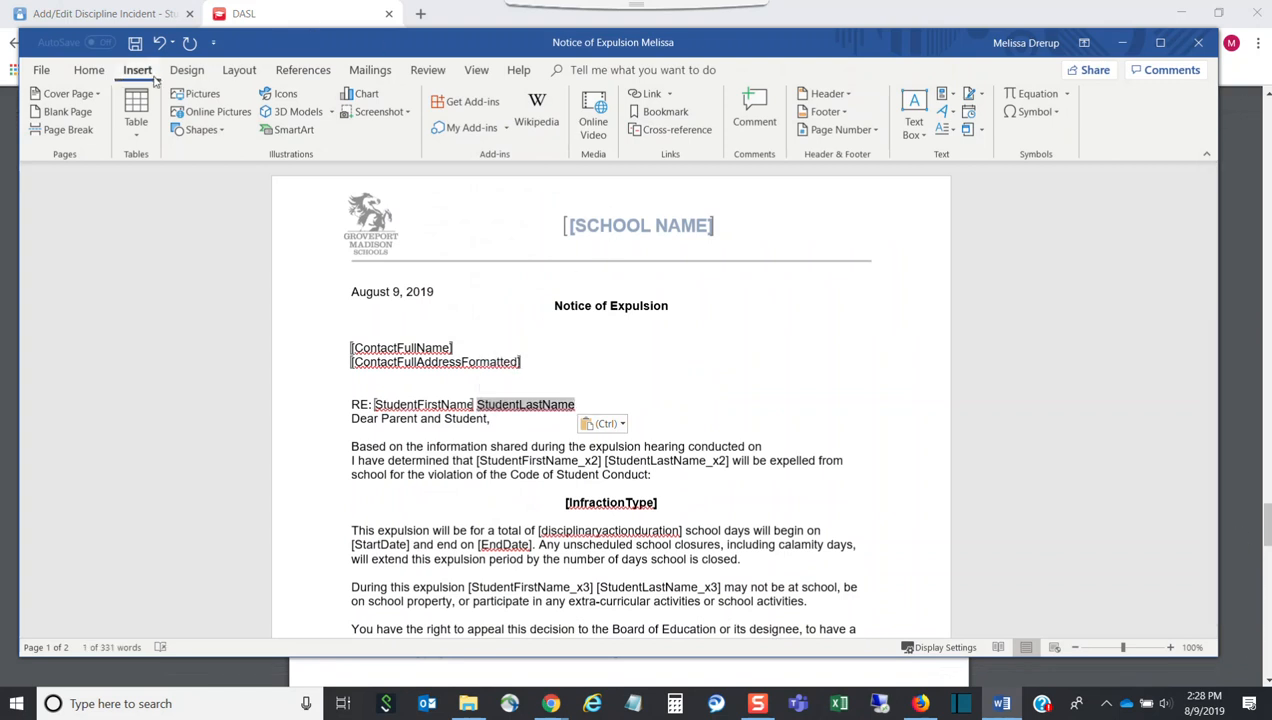
left_click(662, 111)
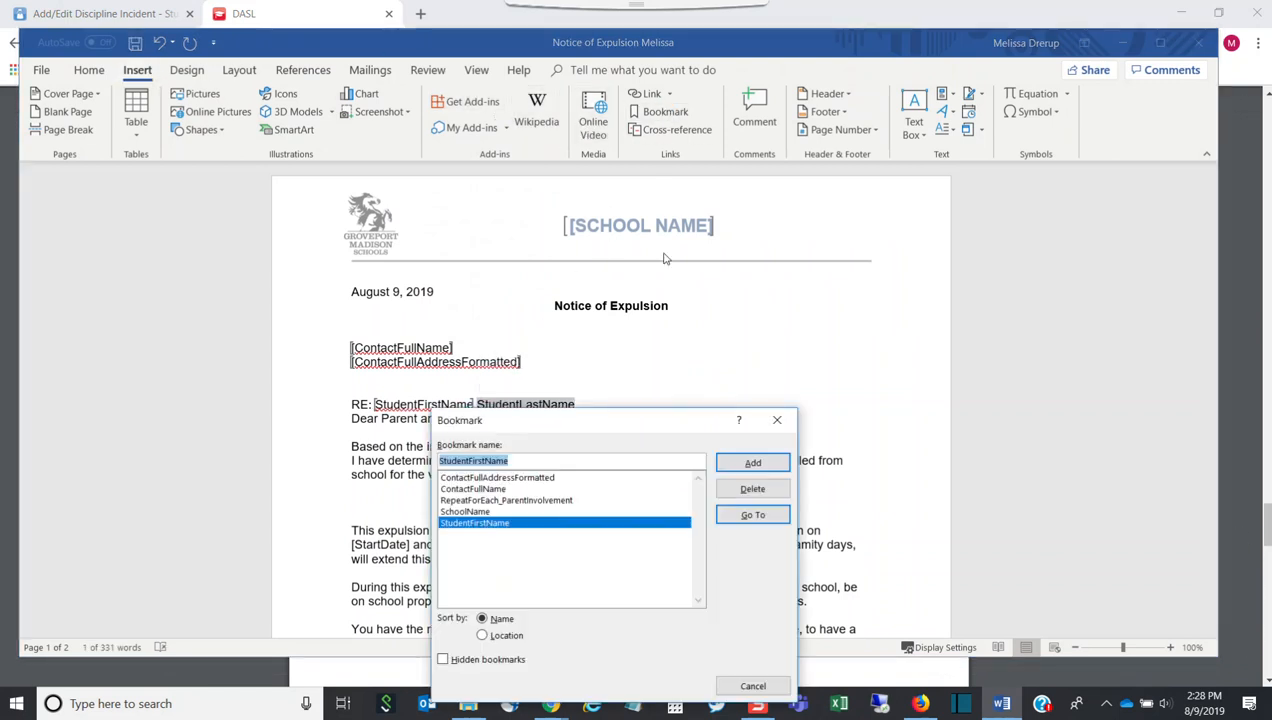
type("StudentLastName")
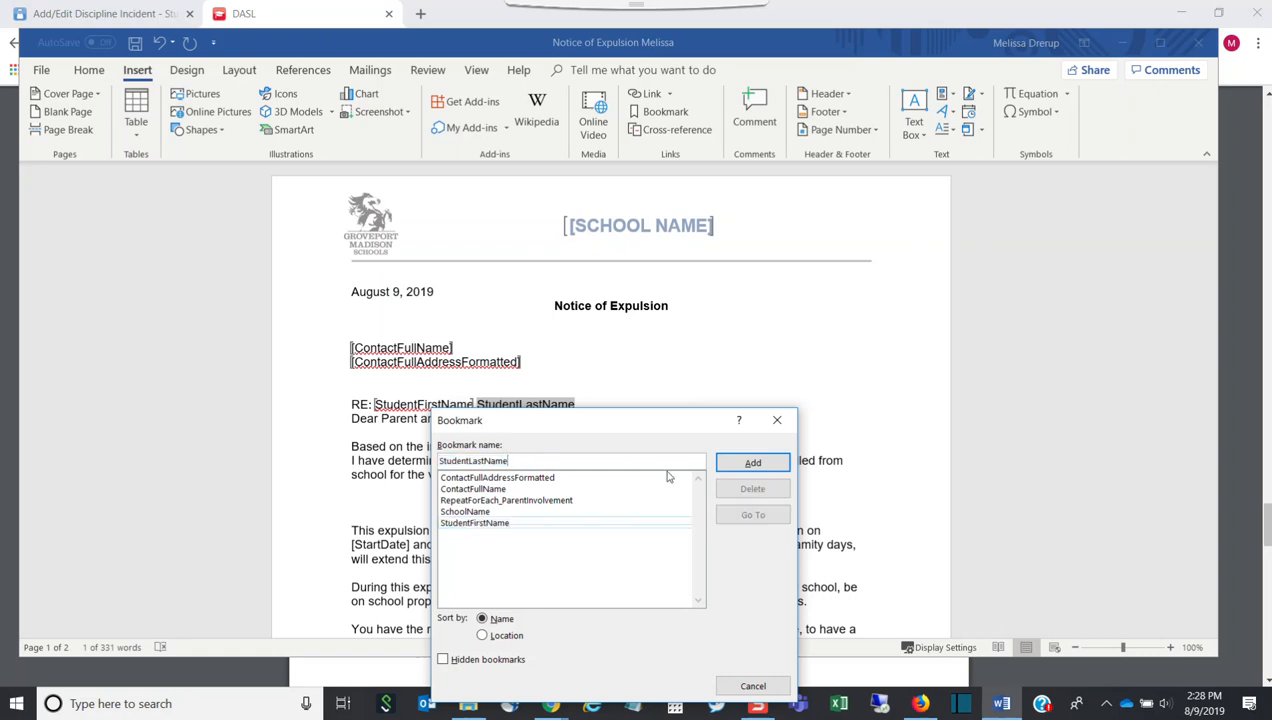
left_click(768, 468)
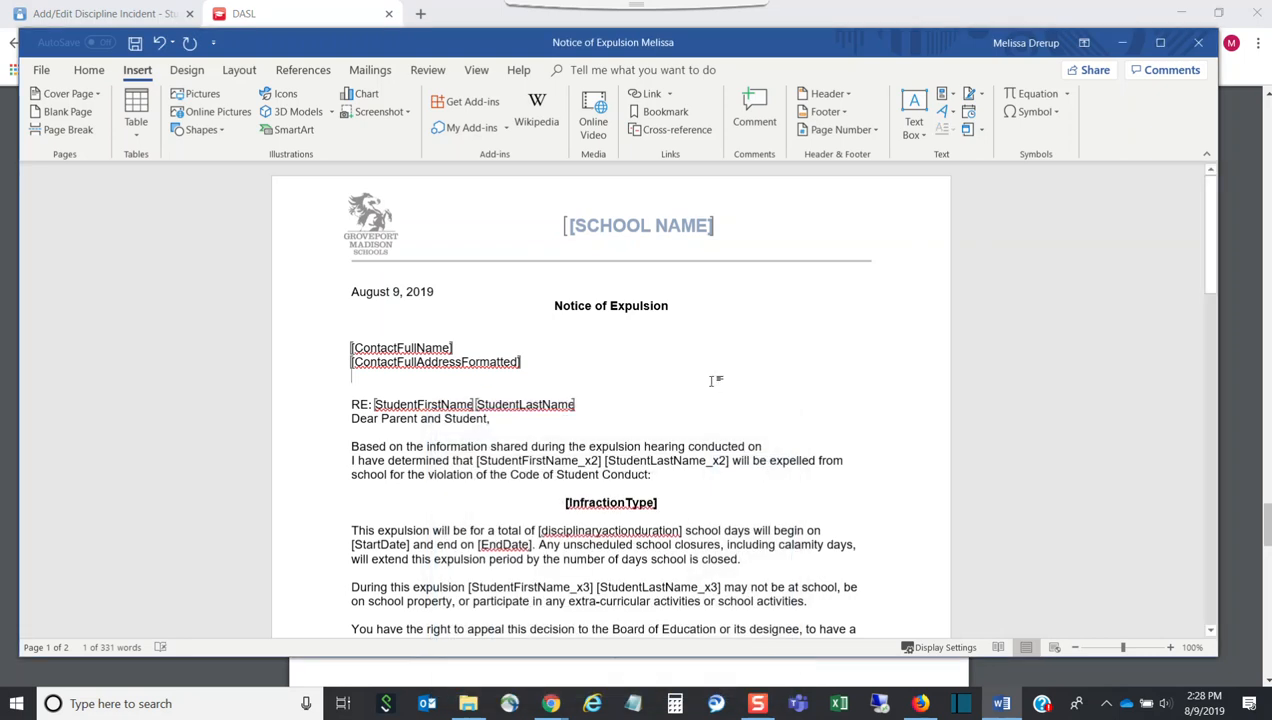
scroll(713, 380, "down", 1)
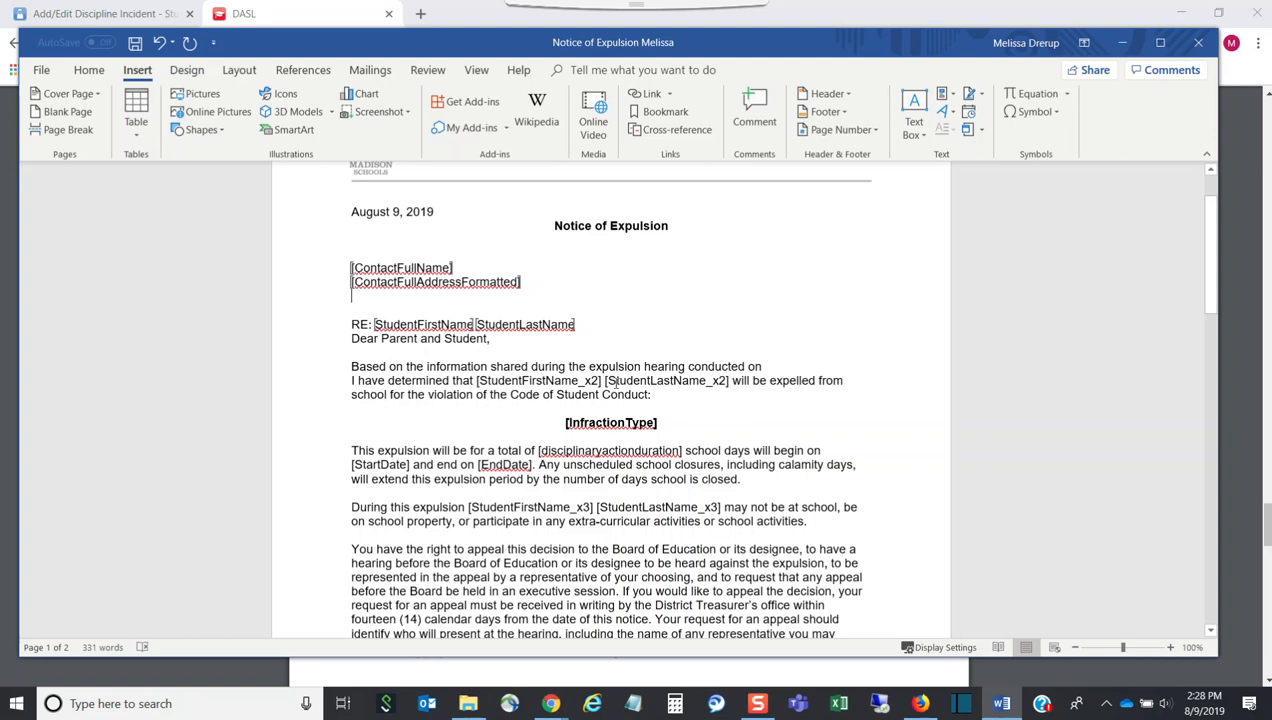
Replace the [StudentFirstName_x2] [StudentLastName_x2] placeholders with StudentFirstName copied from the help PDF
left_click_drag(728, 380, 470, 386)
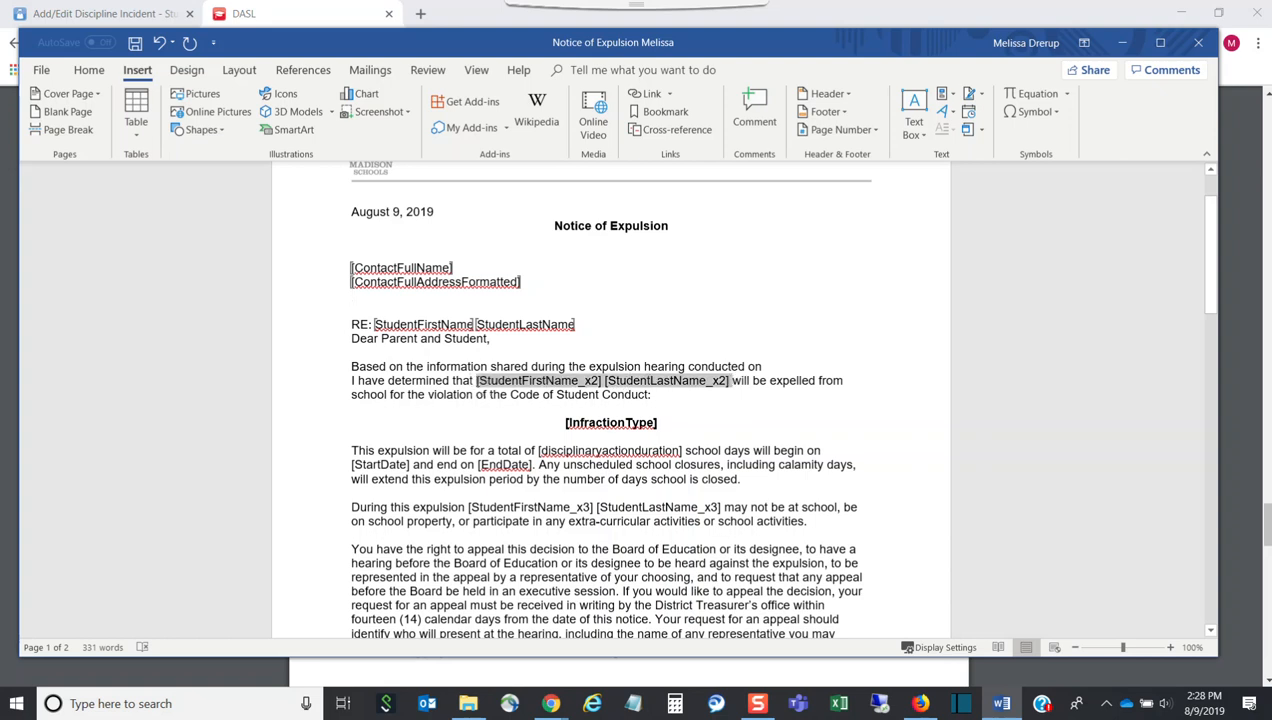
key("Delete")
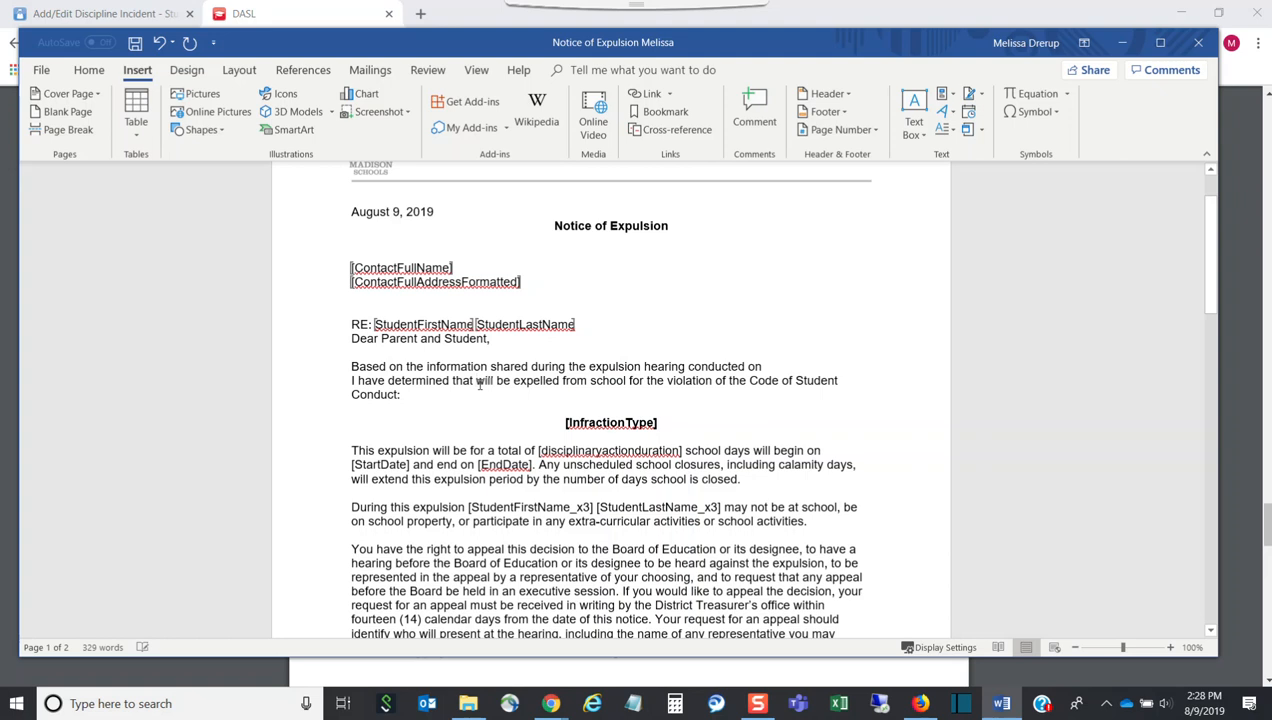
left_click(1001, 703)
left_click_drag(530, 489, 435, 486)
key("ctrl+c")
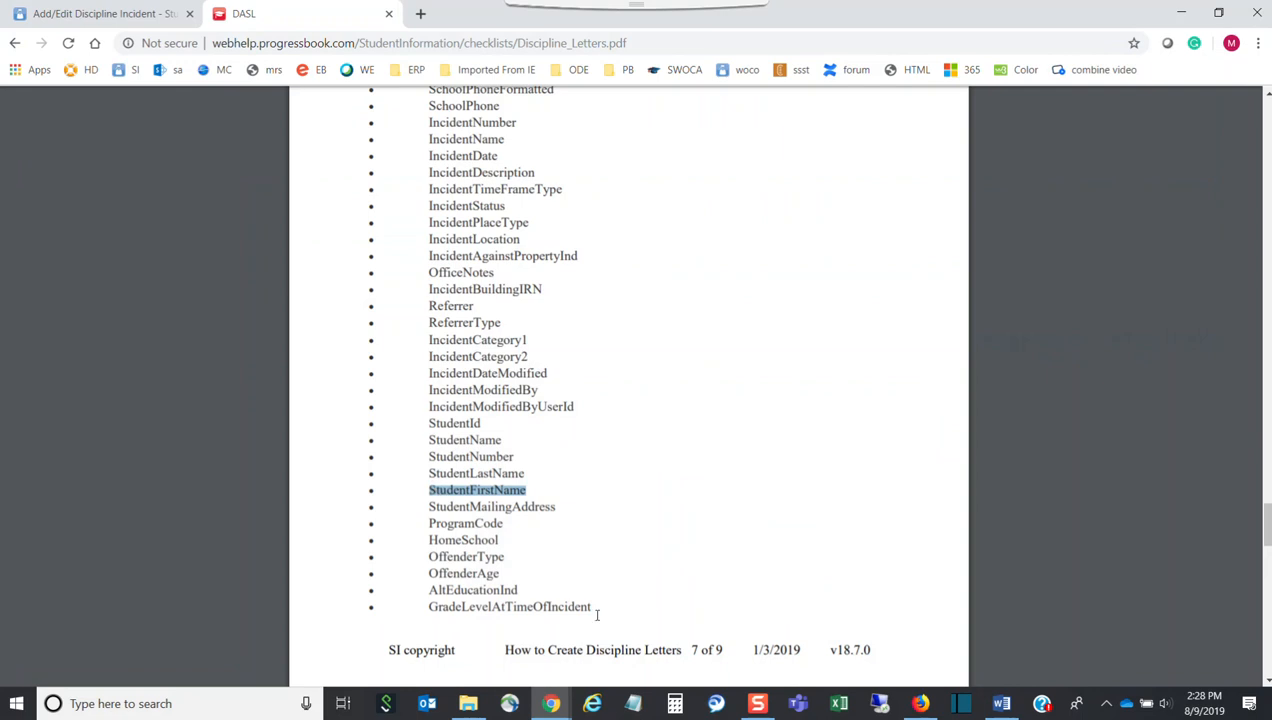
left_click(1001, 703)
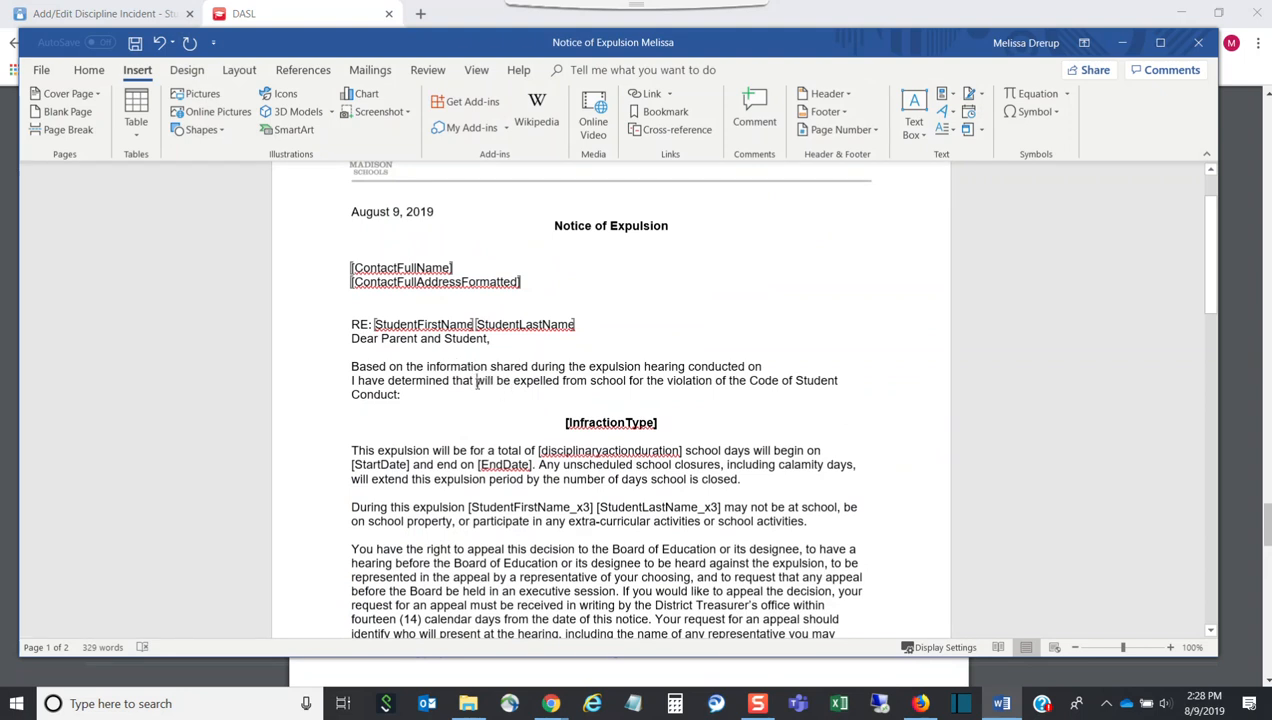
key("ctrl+v")
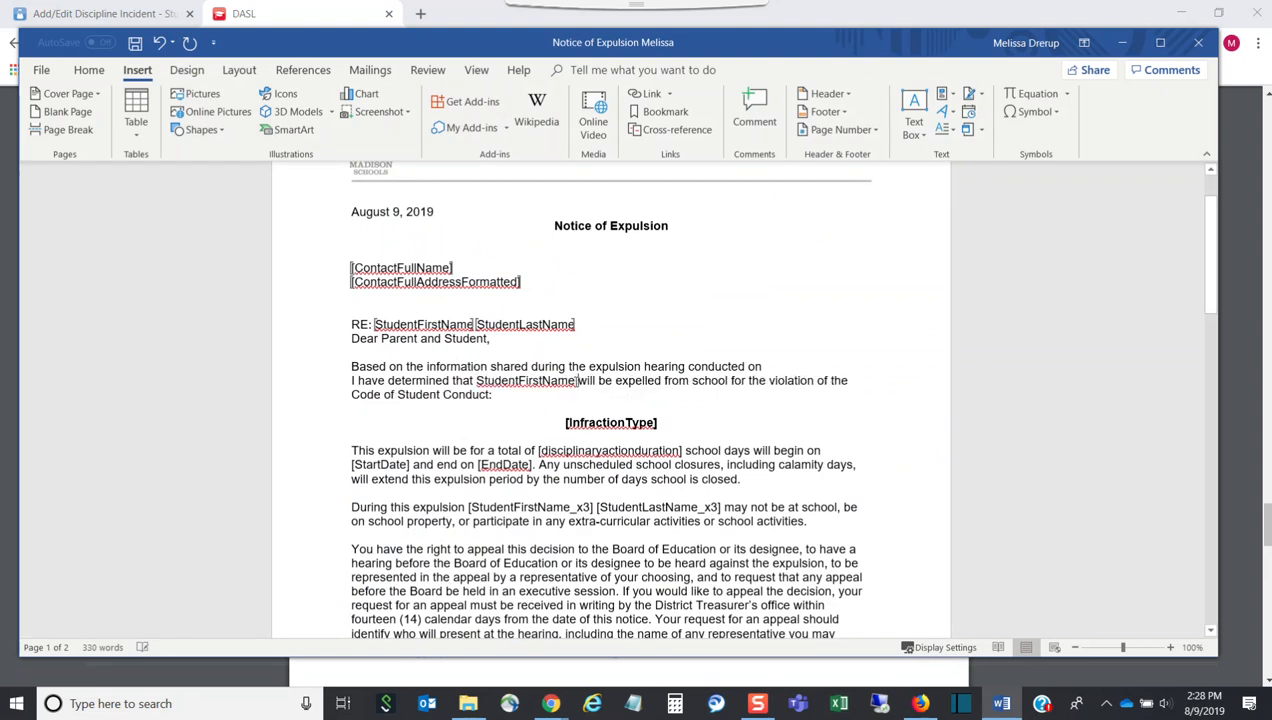
Bookmark the pasted StudentFirstName as StudentFirstName_x2, then copy StudentLastName from the help PDF
left_click_drag(575, 380, 476, 381)
key("ctrl+c")
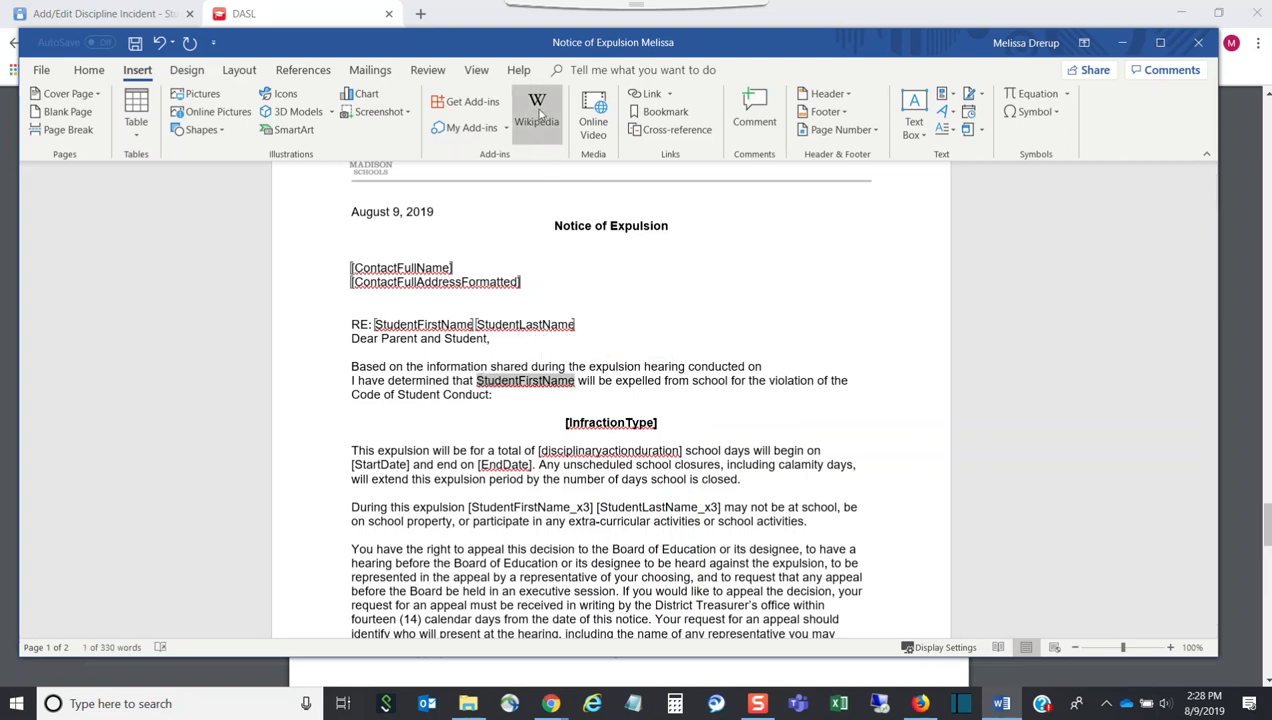
left_click(660, 111)
key("ctrl+v")
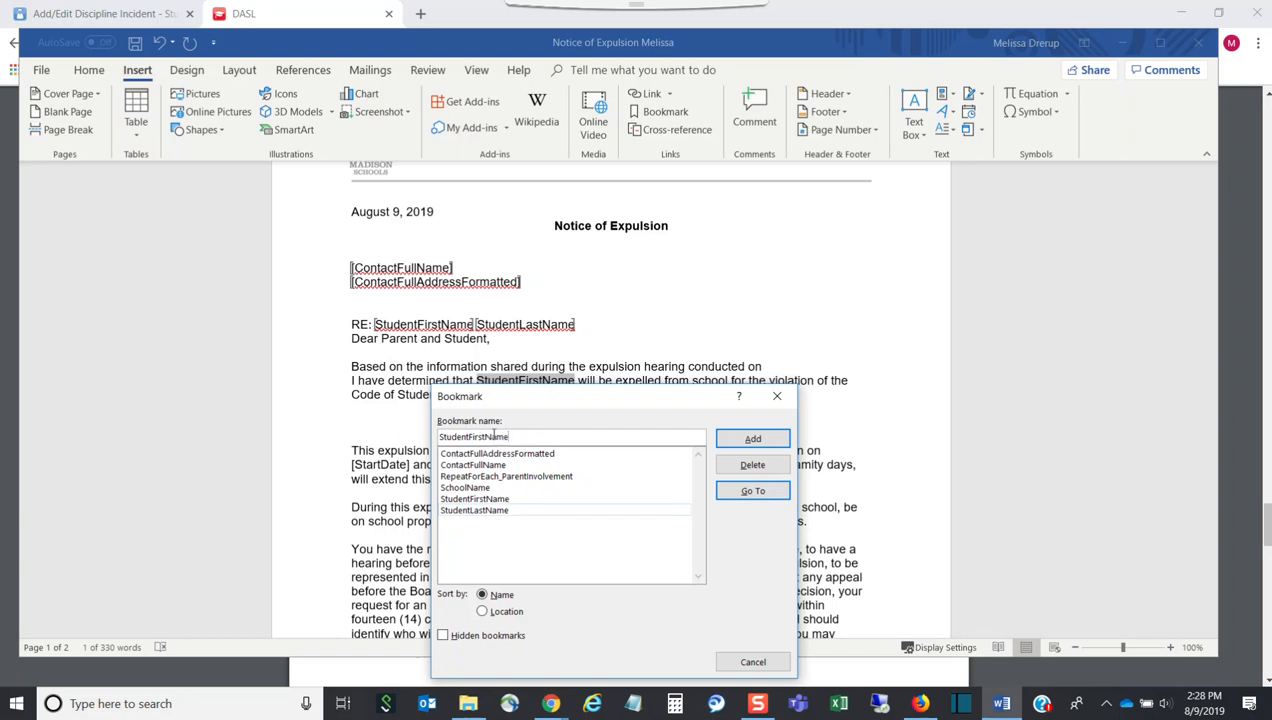
type("_x2")
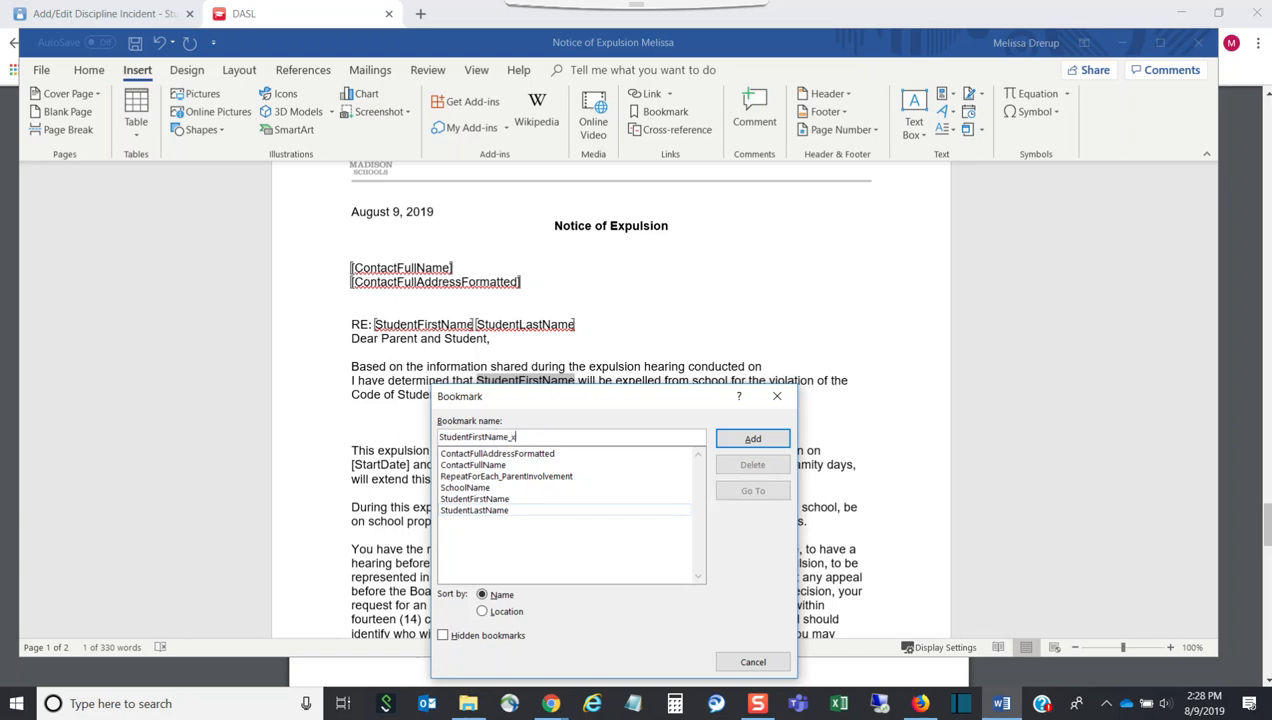
left_click(774, 438)
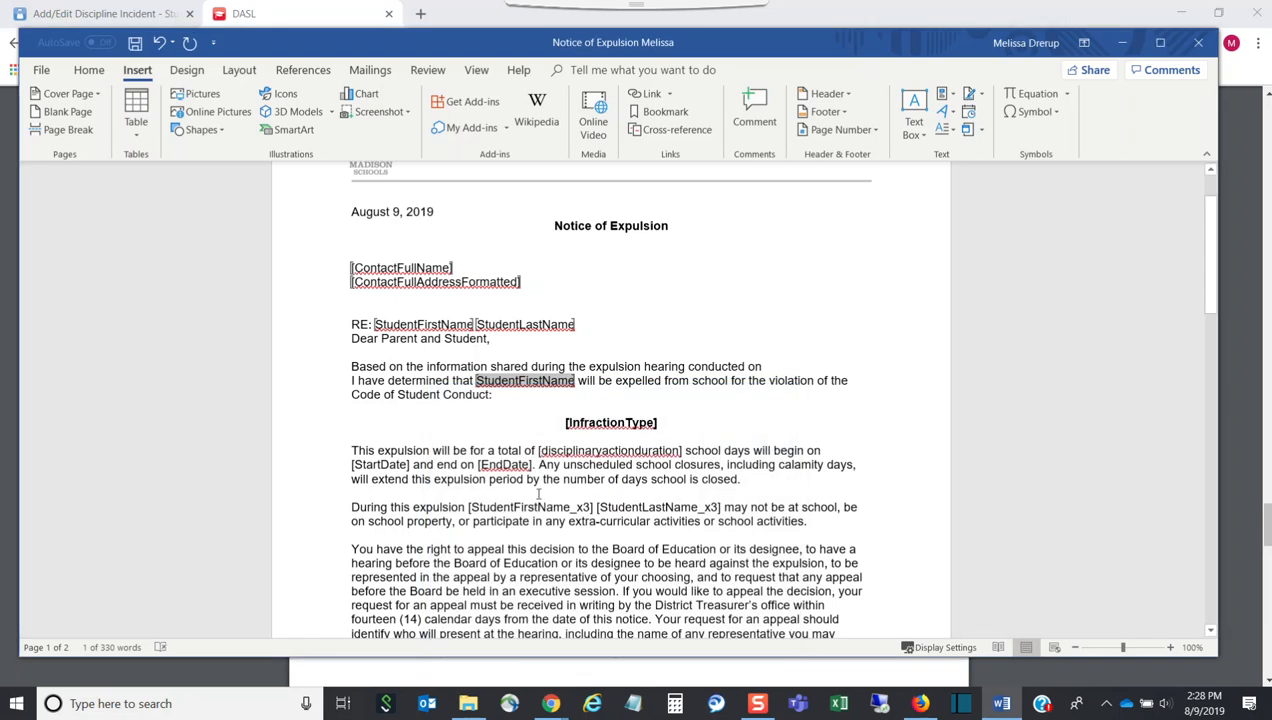
key("Delete")
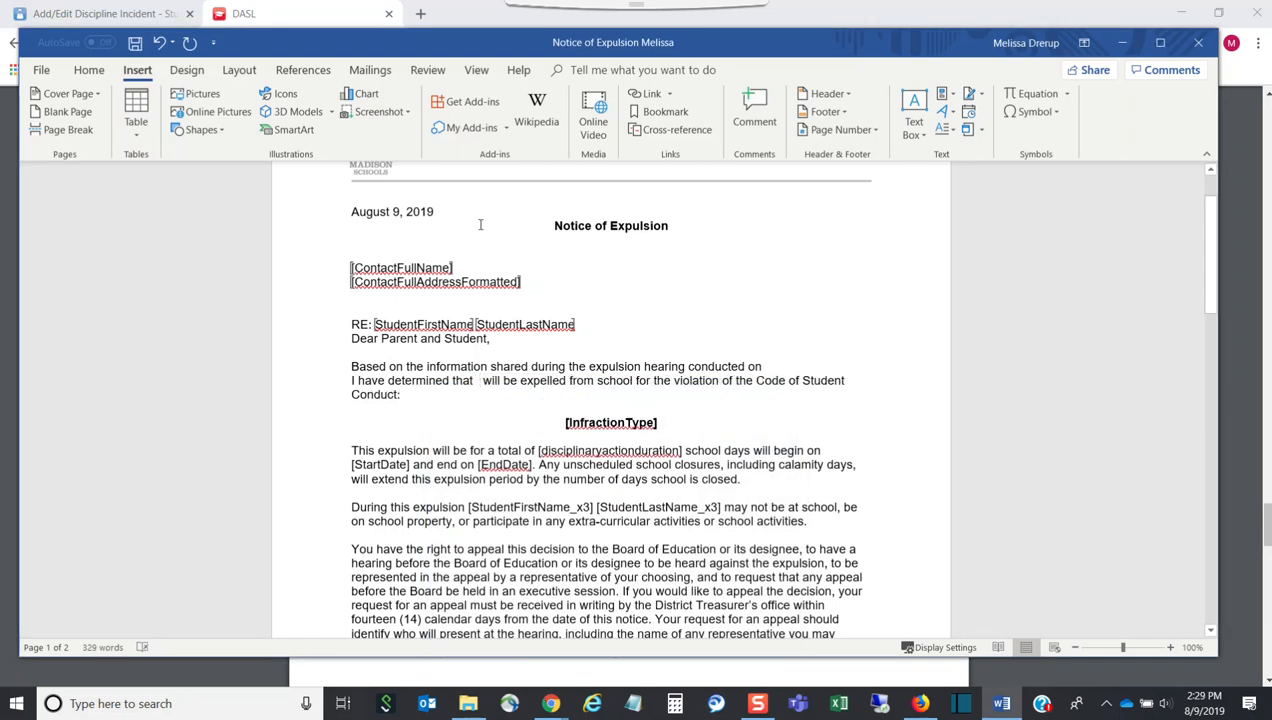
left_click(159, 42)
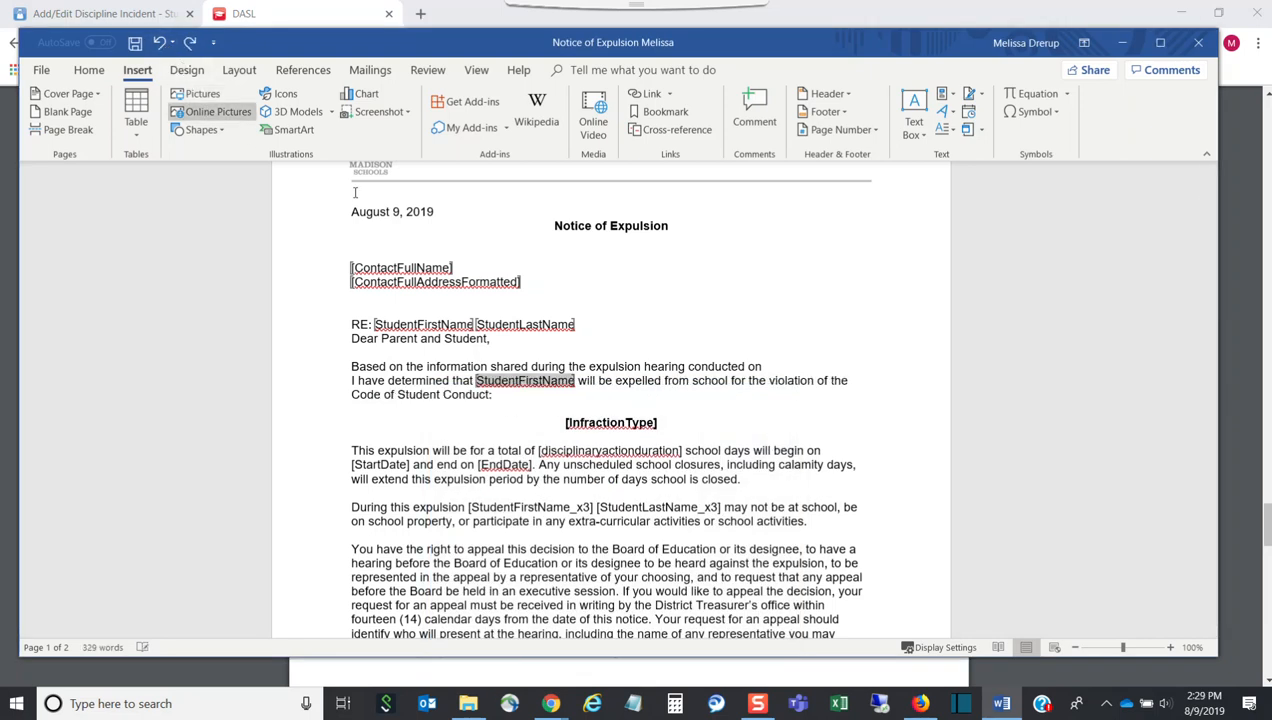
left_click(603, 387)
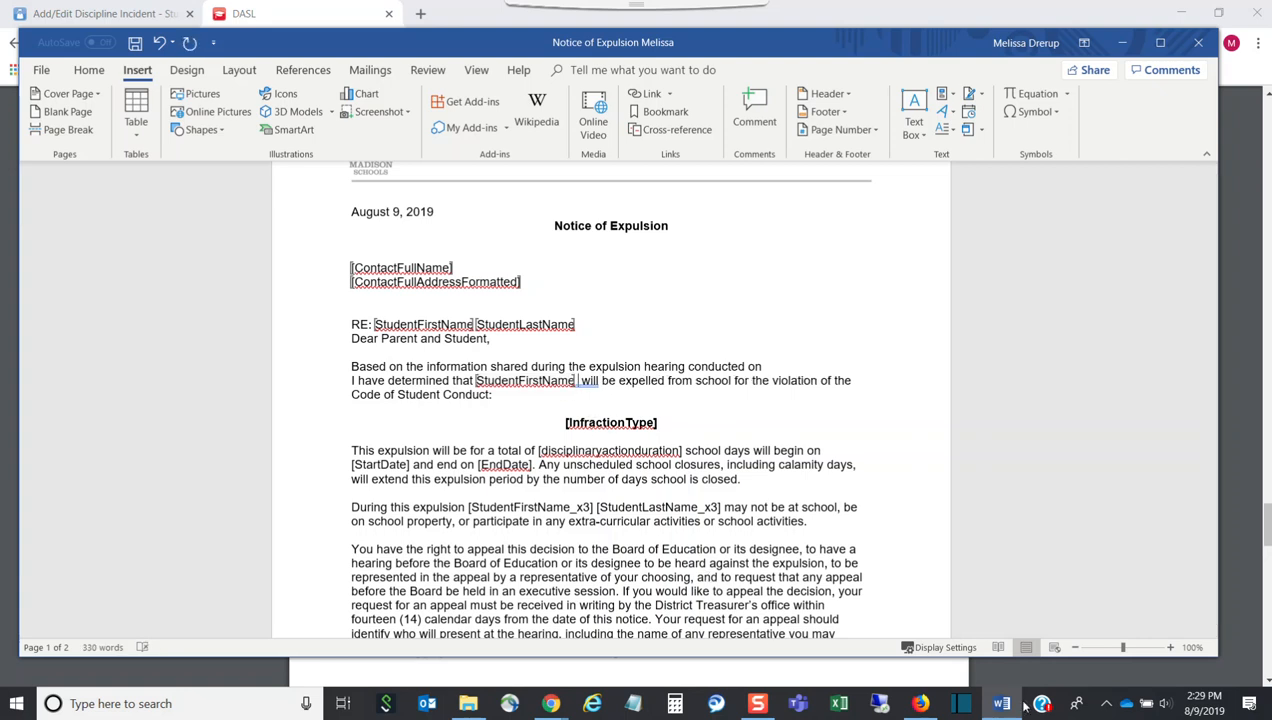
key("alt+Tab")
left_click_drag(525, 476, 430, 474)
key("ctrl+c")
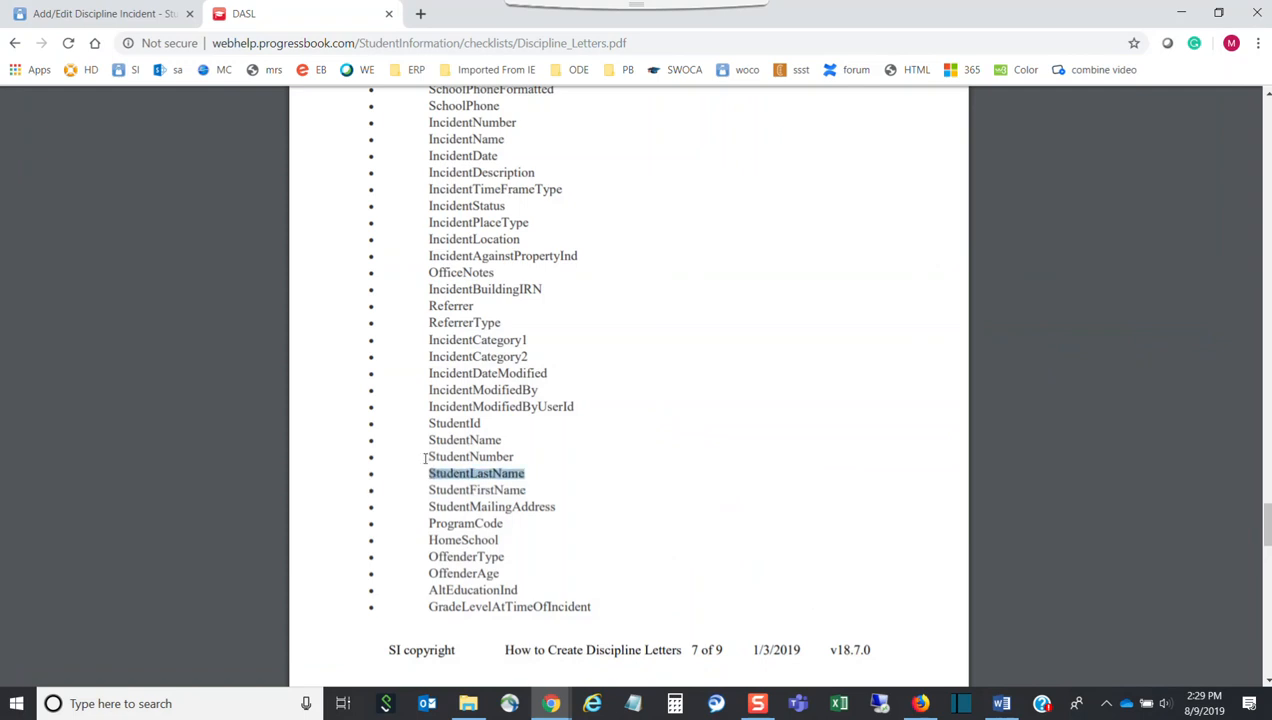
Paste StudentLastName after StudentFirstName in the expulsion sentence and bookmark it as StudentLastName_x2
left_click(1001, 704)
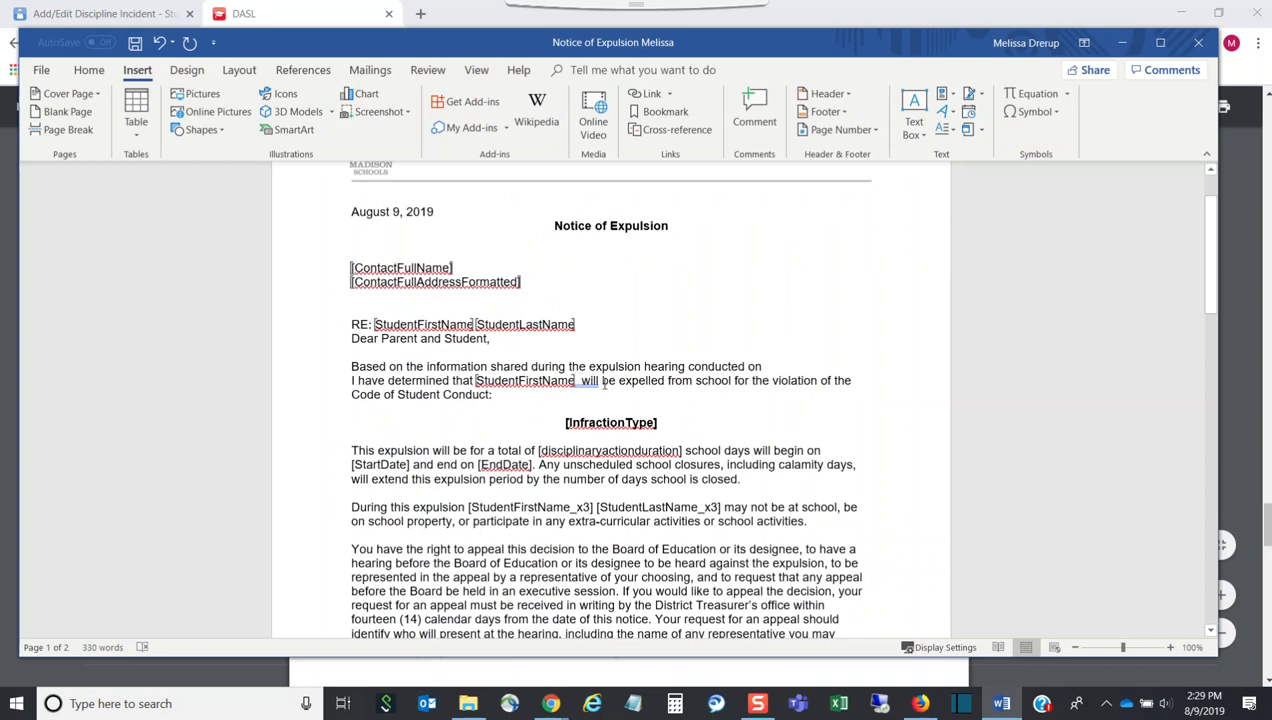
key("ctrl+v")
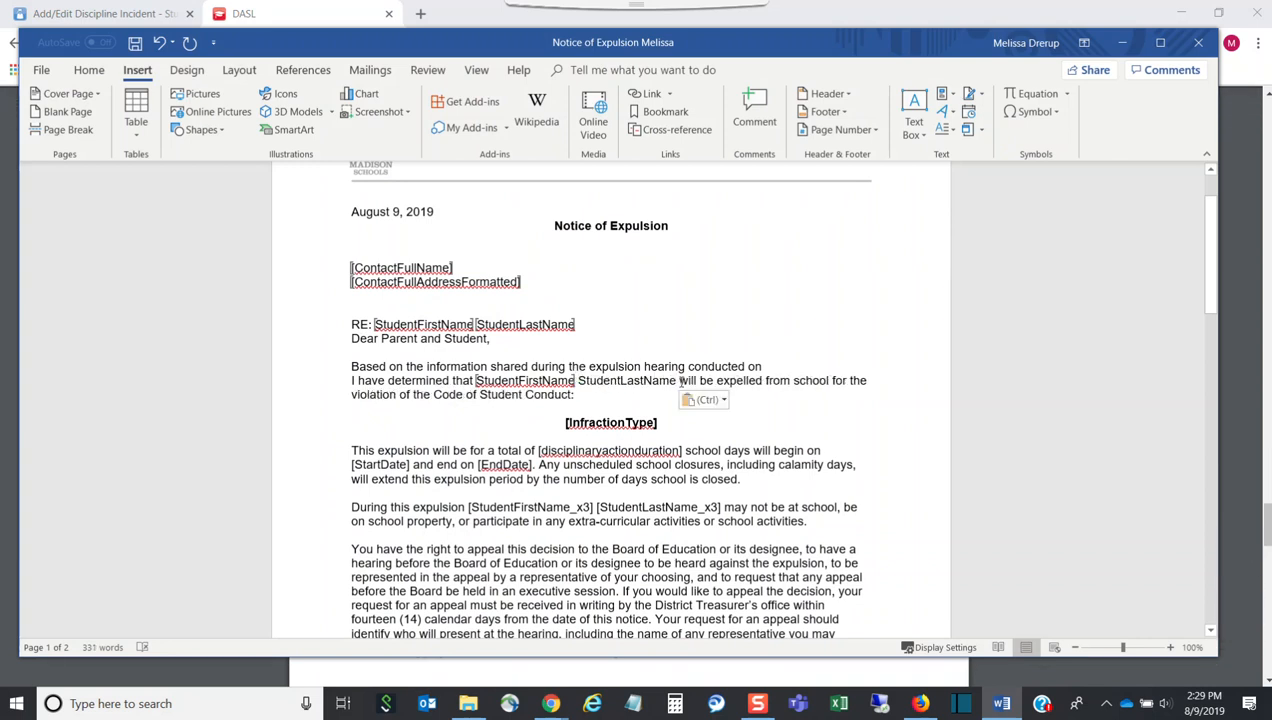
left_click_drag(678, 381, 578, 381)
key("ctrl+c")
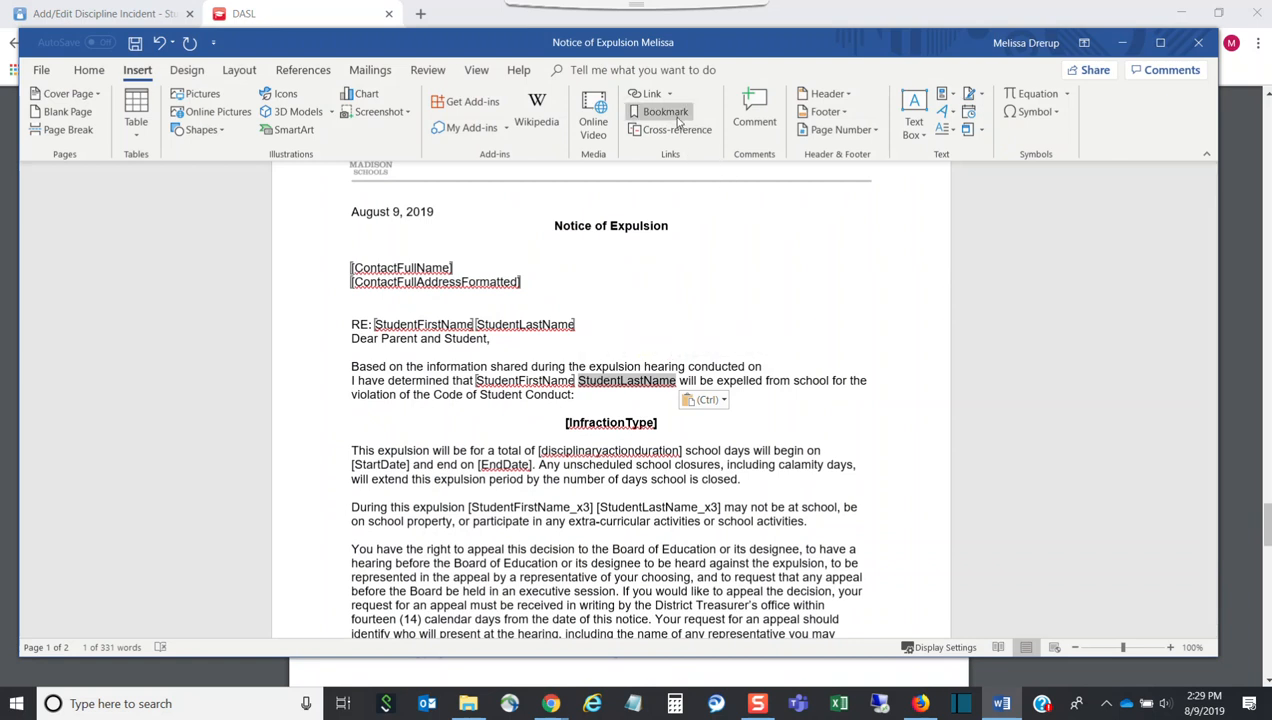
left_click(678, 119)
left_click(498, 434)
left_click_drag(497, 433, 409, 415)
key("ctrl+v")
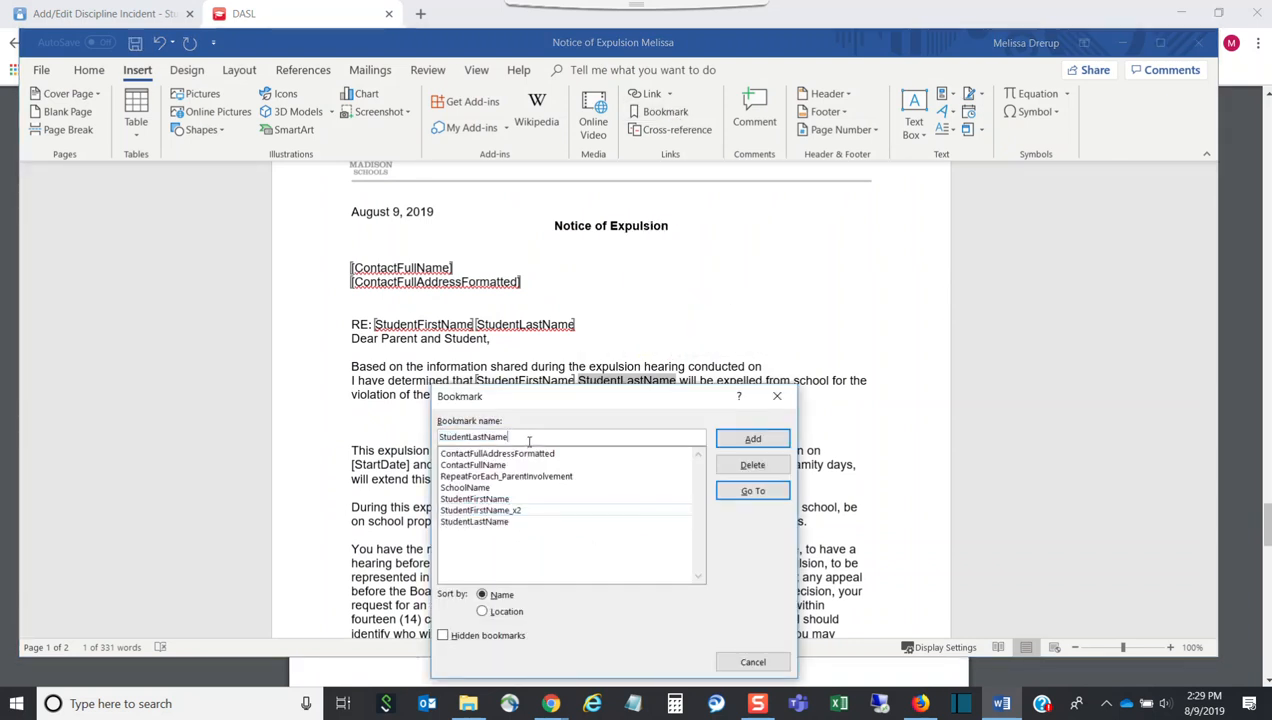
type("_")
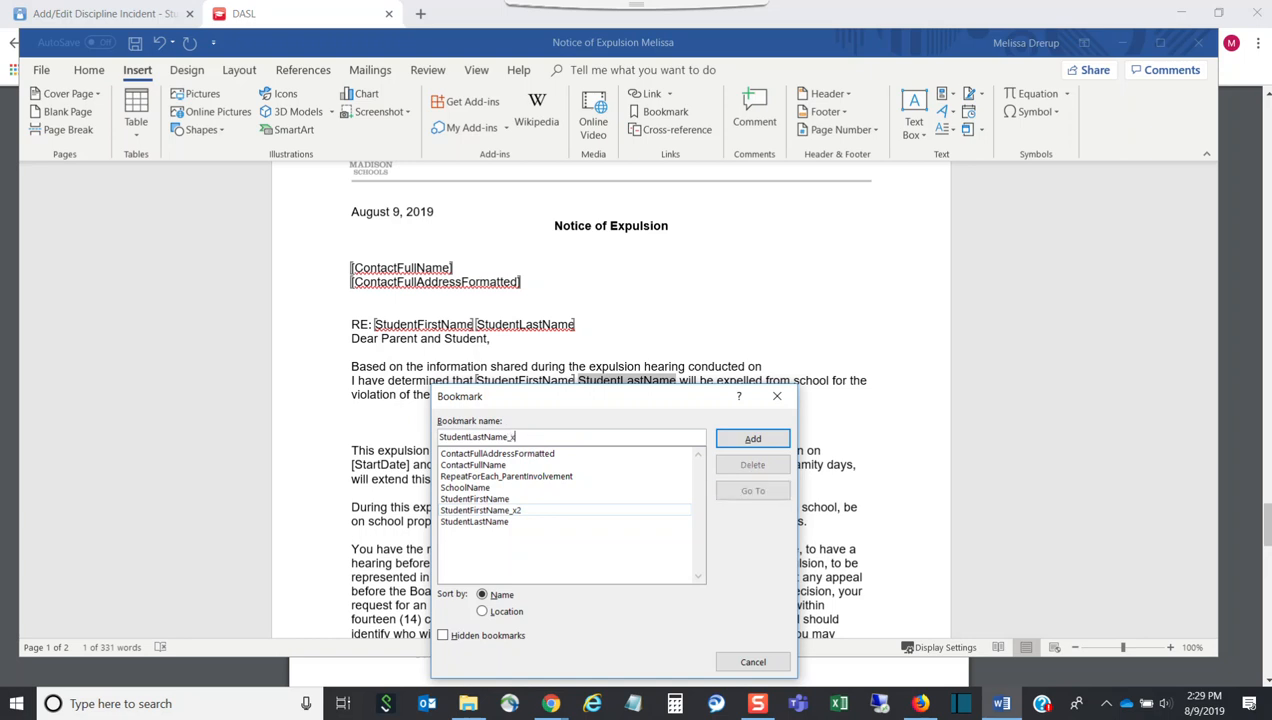
type("x")
left_click(751, 438)
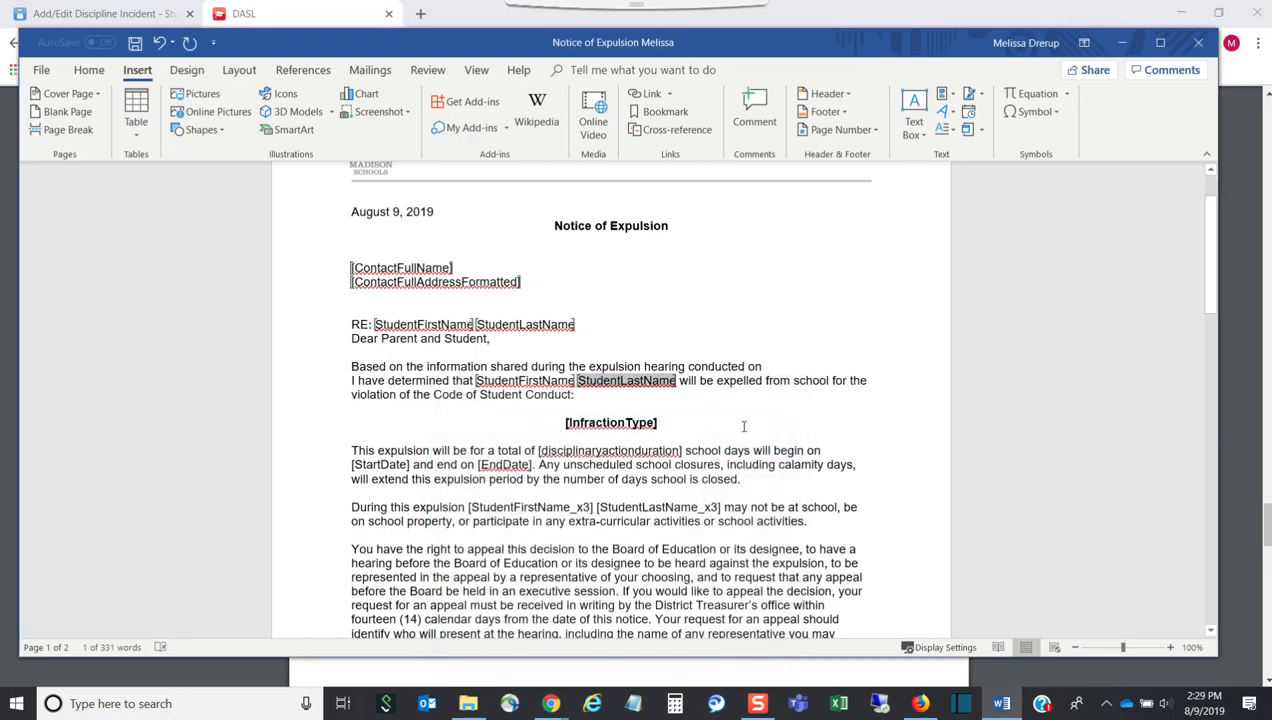
Delete the [disciplinaryactionduration] placeholder from the 'total of … school days' sentence and return to the PDF
scroll(741, 427, "down", 2)
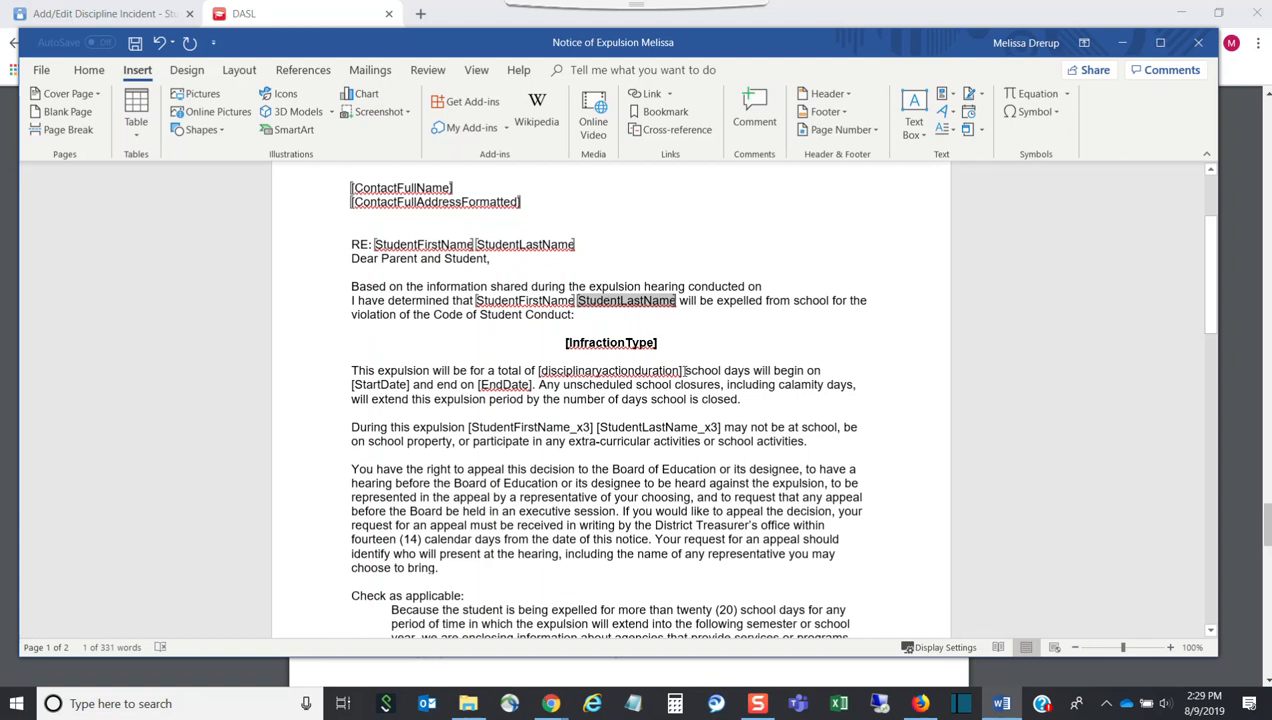
left_click(592, 371)
mouse_move(548, 382)
left_mouse_down()
mouse_move(530, 374)
mouse_move(541, 374)
left_mouse_up()
key("Delete")
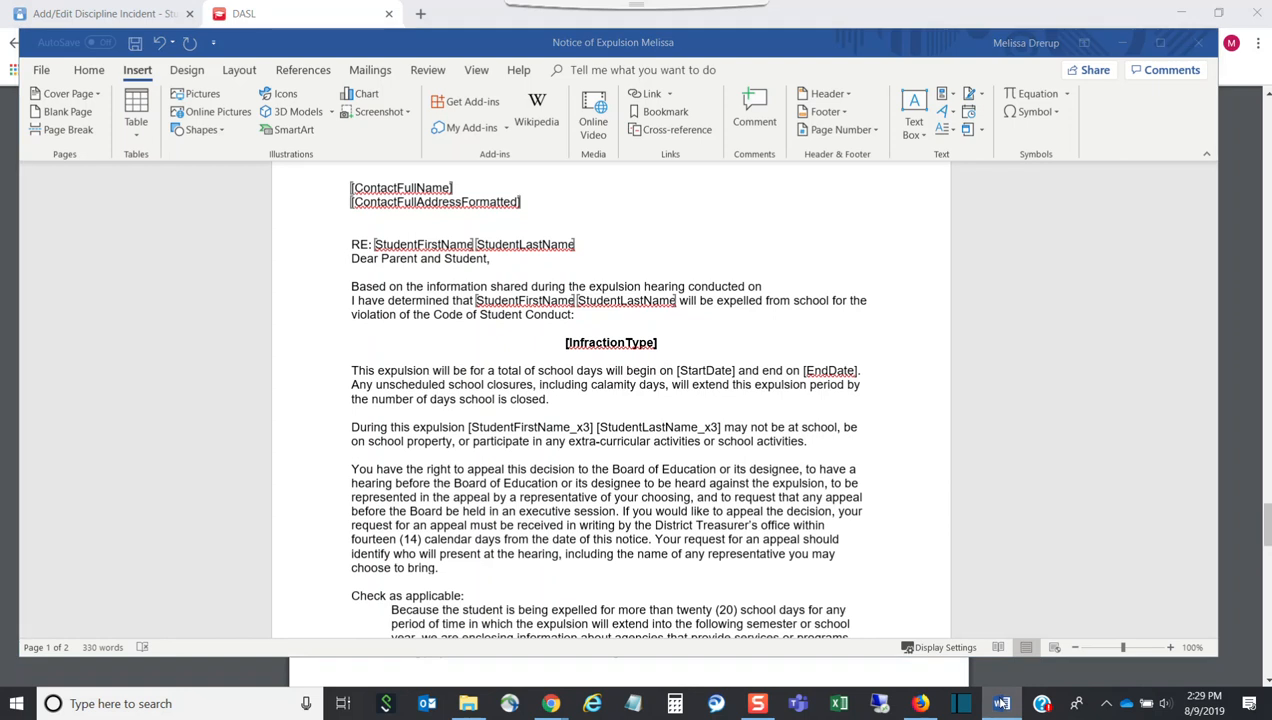
key("alt+Tab")
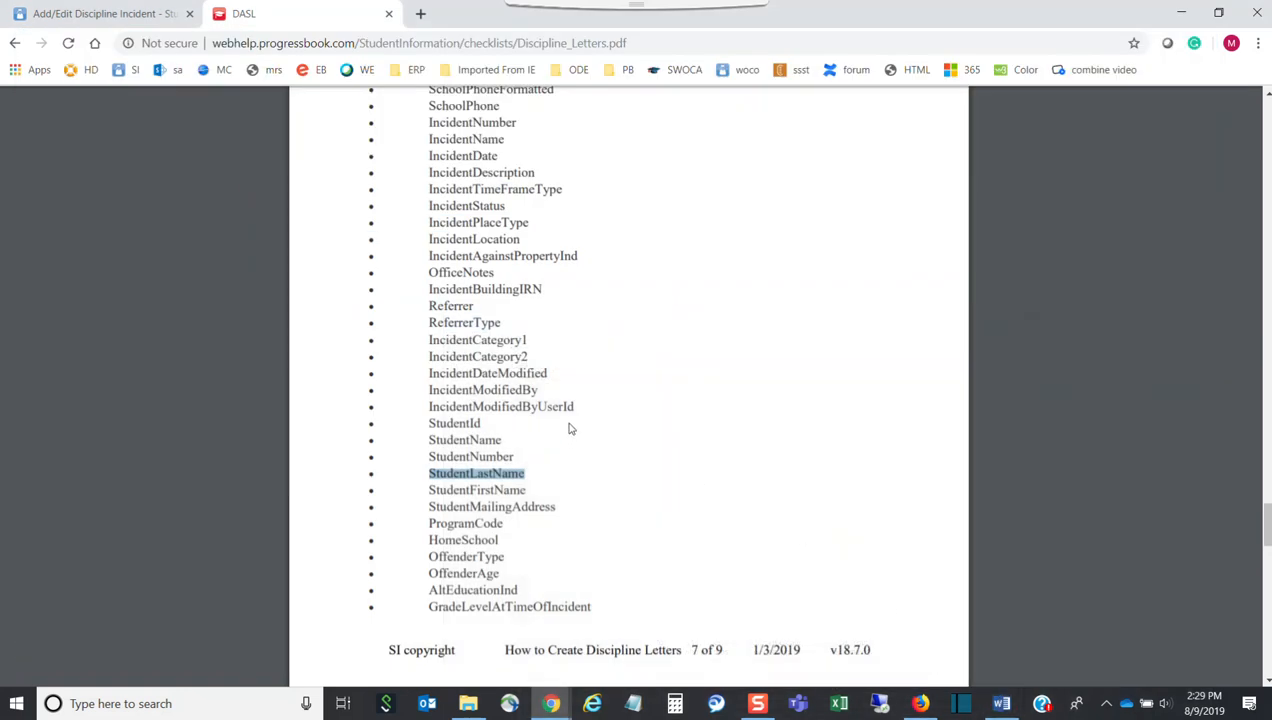
Copy DisciplinaryActionDuration from the help PDF's bookmark list and return to the Word letter
scroll(567, 425, "down", 2)
scroll(565, 420, "up", 3)
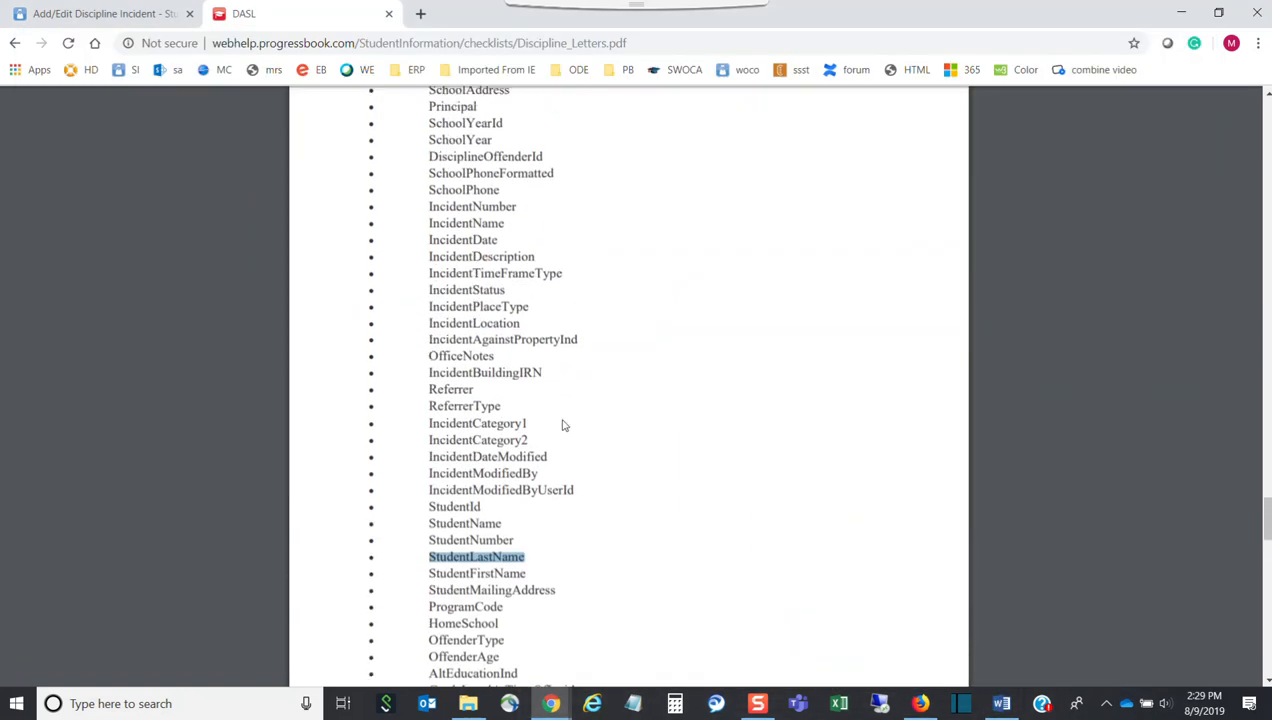
scroll(562, 425, "down", 7)
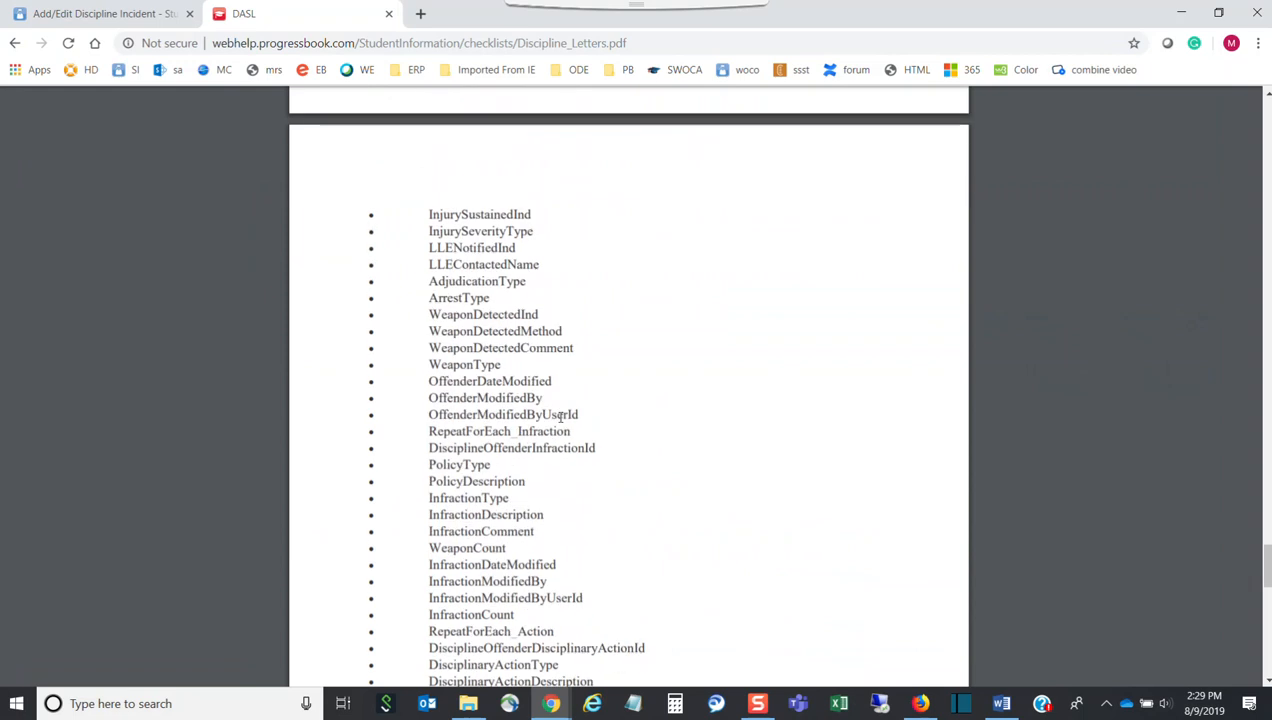
scroll(560, 420, "down", 2)
scroll(557, 423, "down", 2)
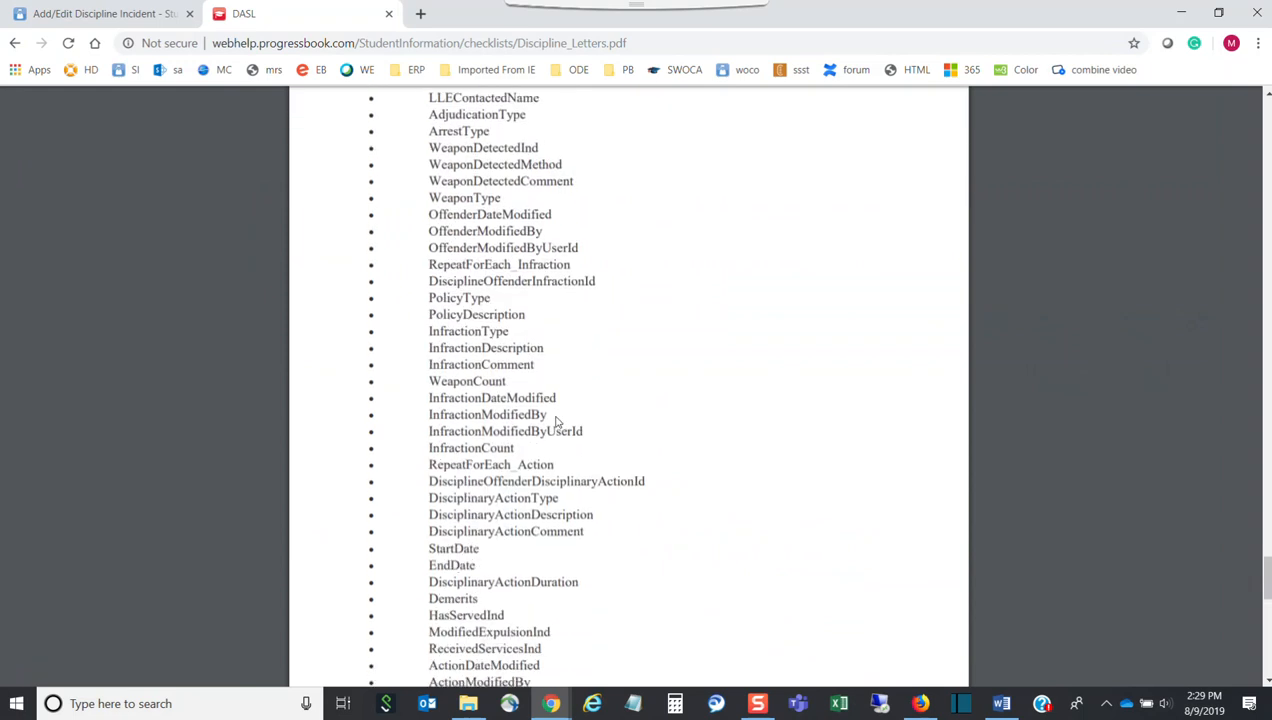
left_click_drag(578, 581, 434, 580)
key("ctrl+c")
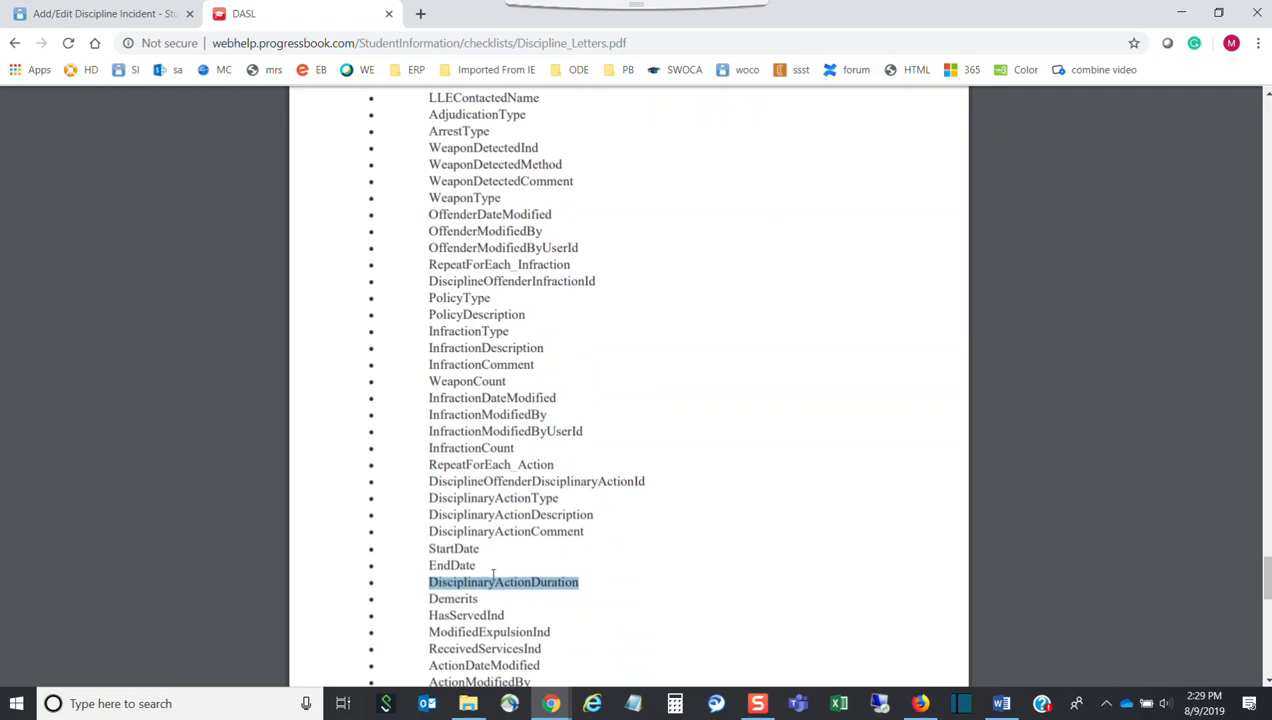
left_click(1002, 705)
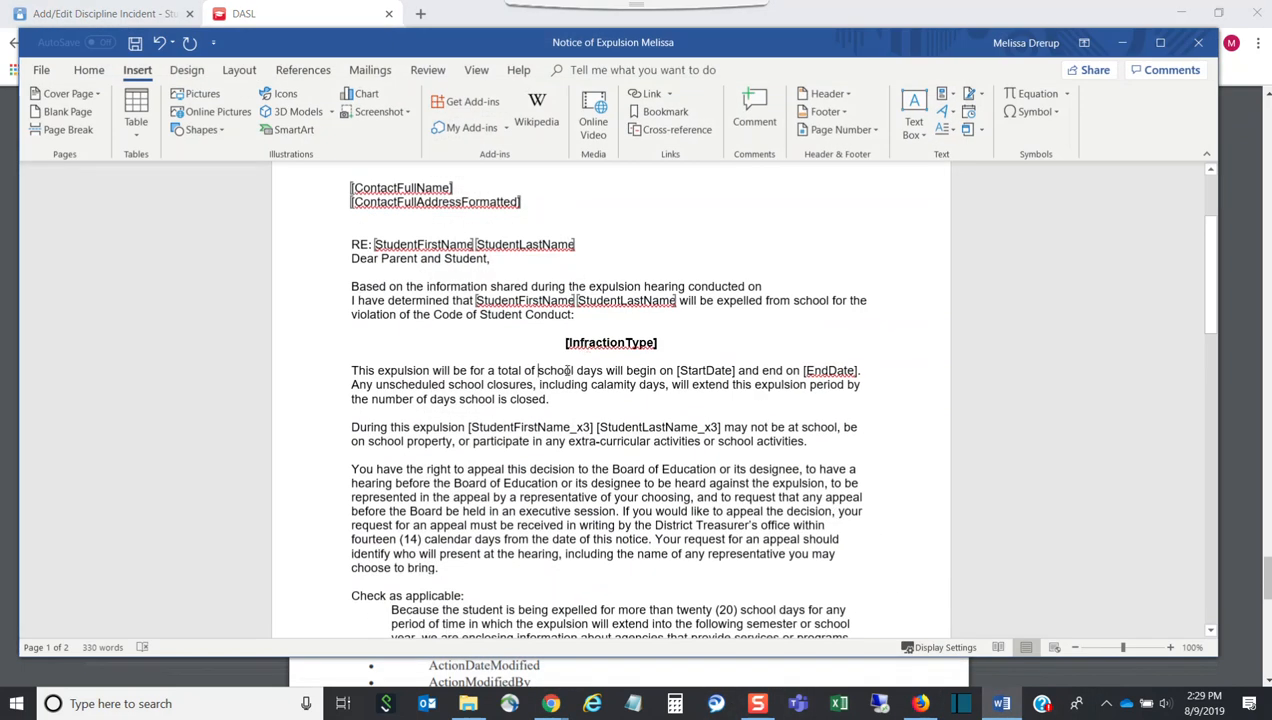
Paste DisciplinaryActionDuration after 'total of', bookmark it under that name, then select the [StartDate] placeholder
left_click(538, 370)
key("ctrl+v")
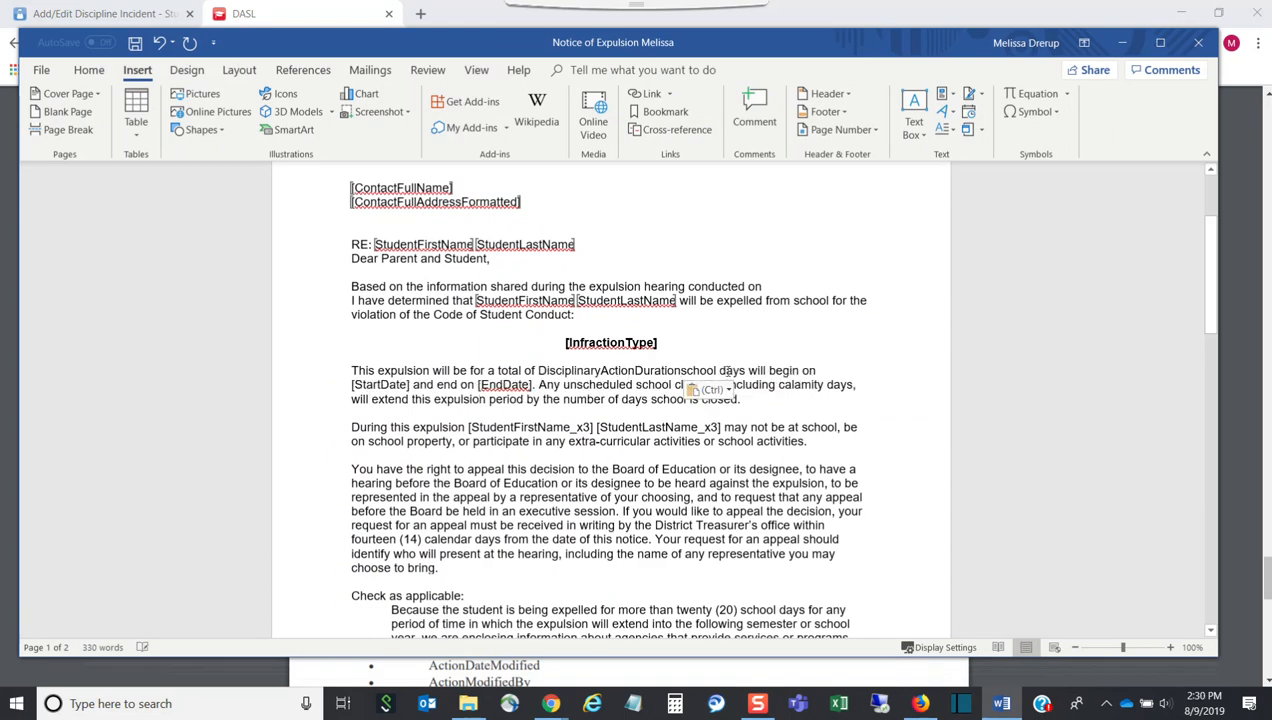
left_click_drag(680, 371, 541, 373)
key("ctrl+c")
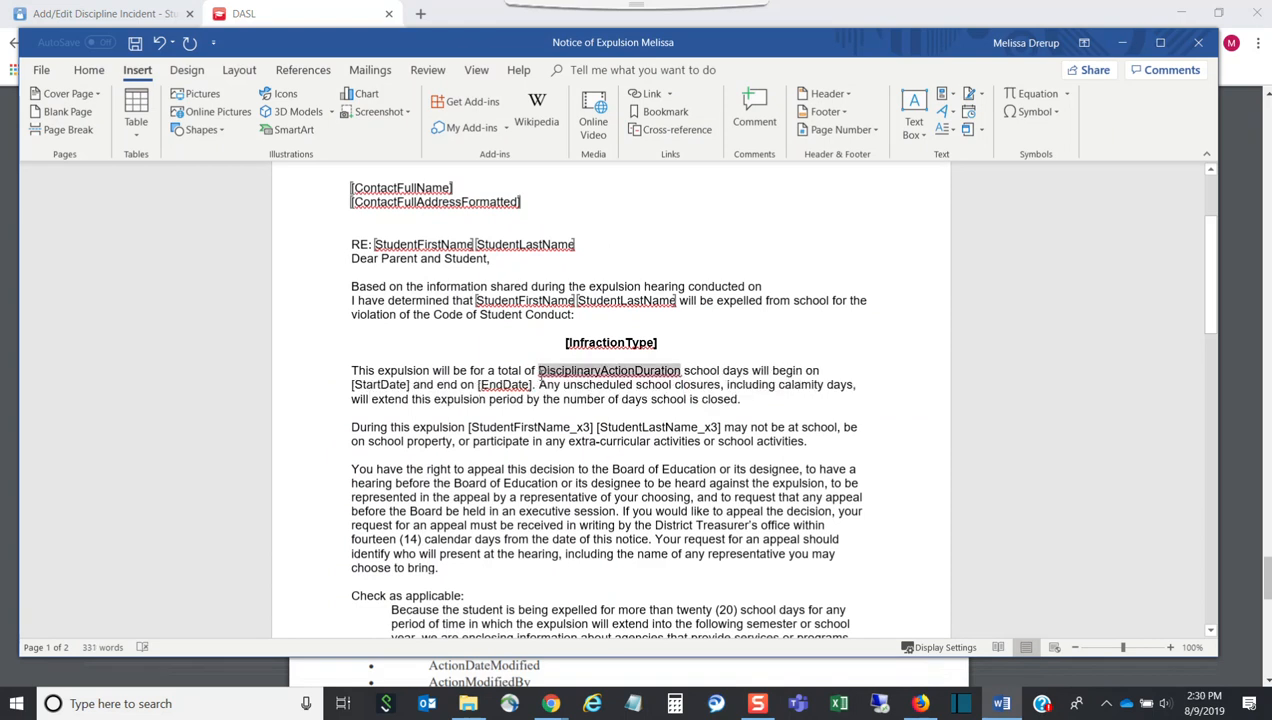
left_click(665, 112)
key("ctrl+v")
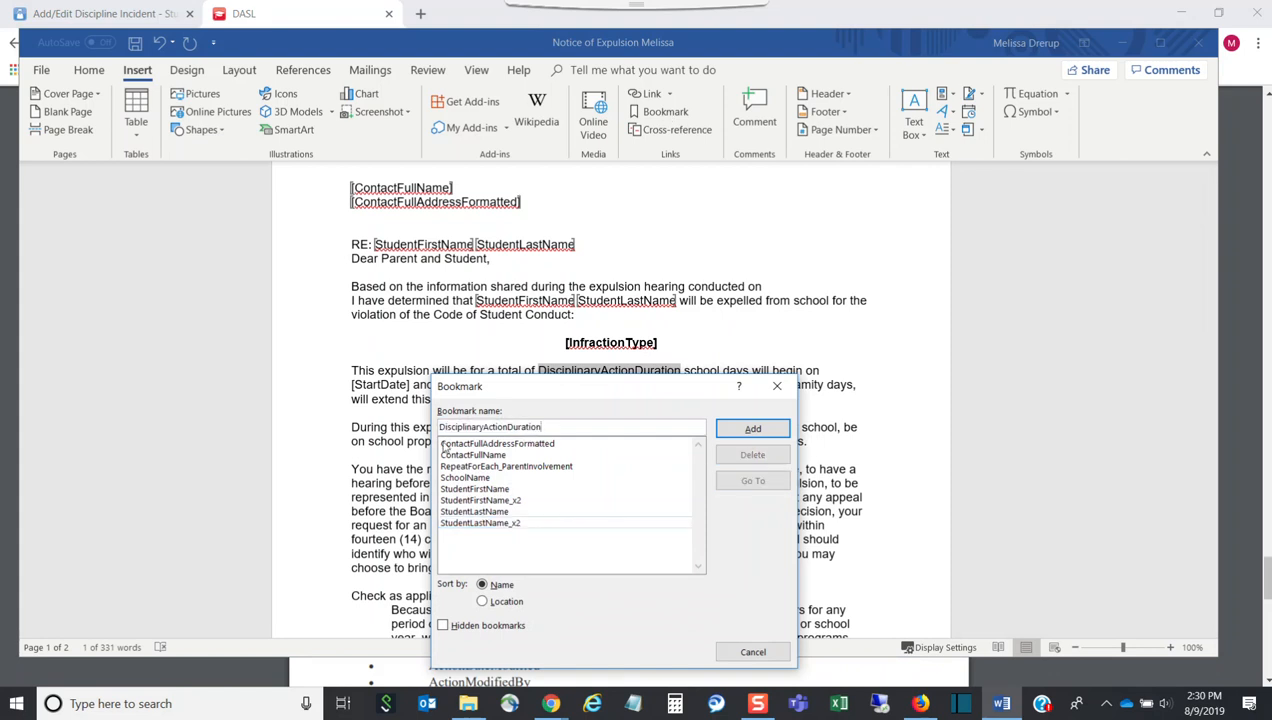
left_click(764, 429)
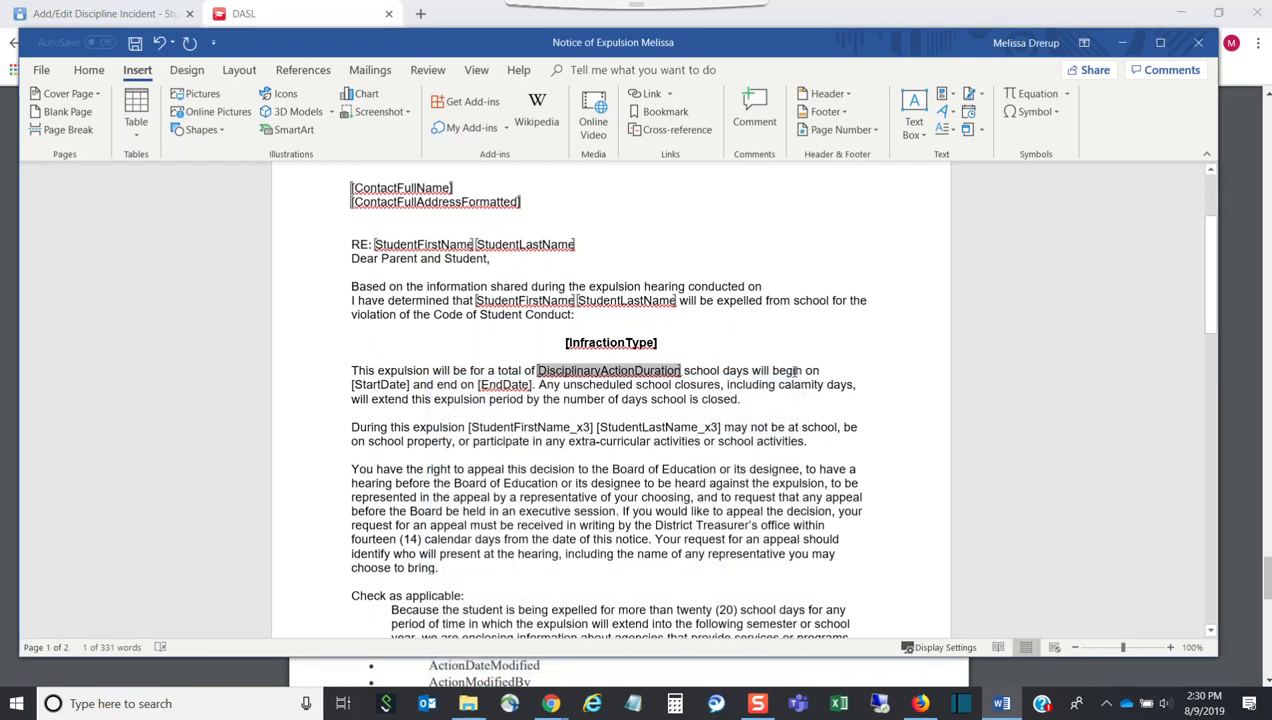
left_click_drag(412, 386, 354, 385)
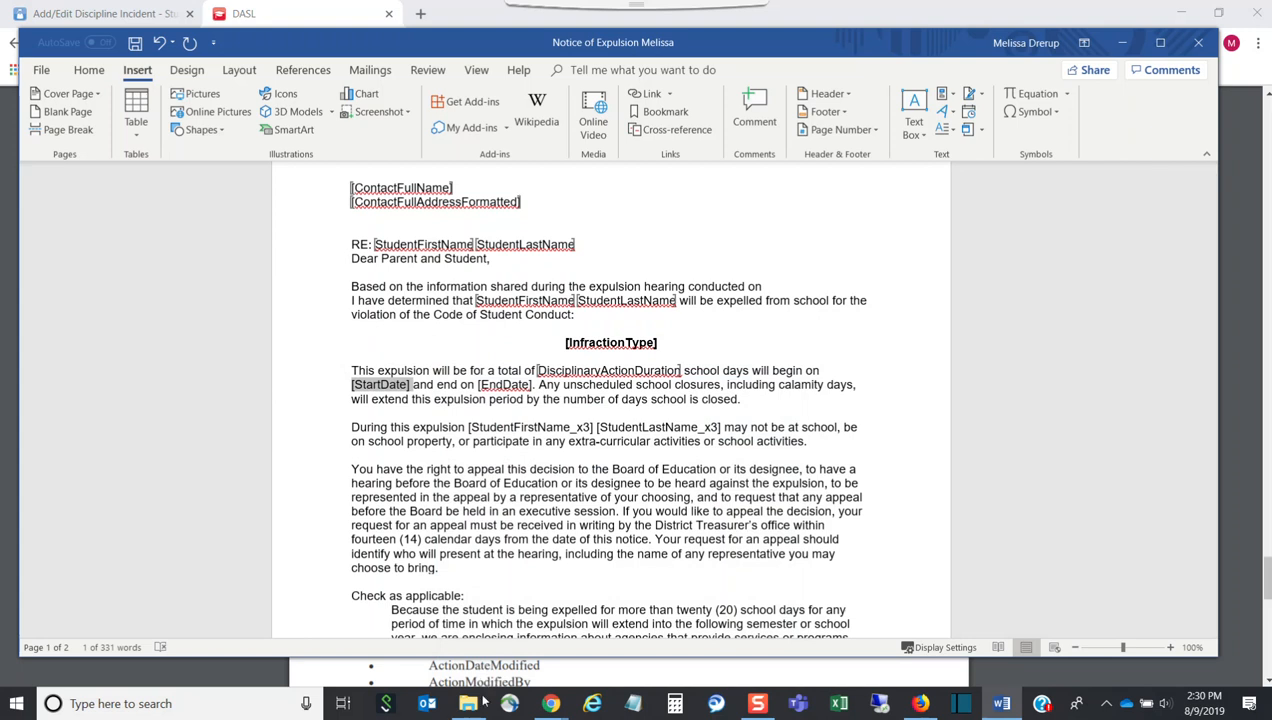
left_click(467, 703)
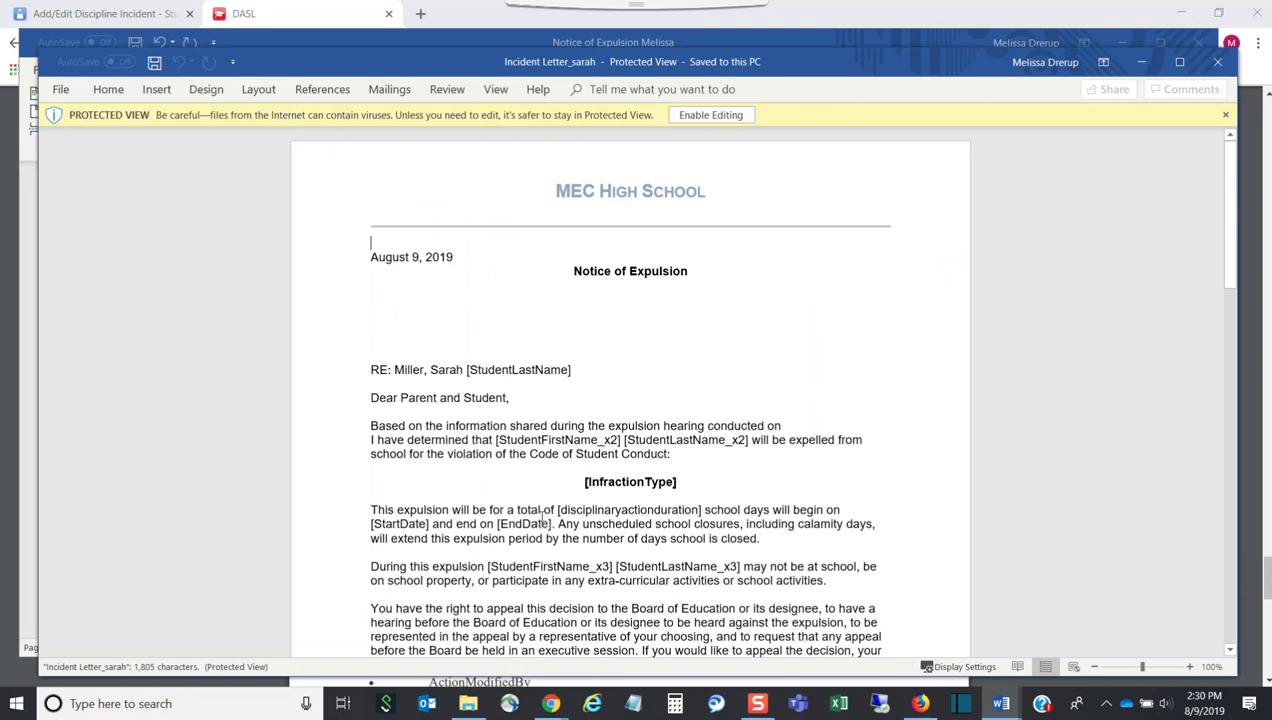
Minimise the merged letter and delete the [InfractionType] placeholder in the expulsion template
left_click_drag(585, 511, 573, 482)
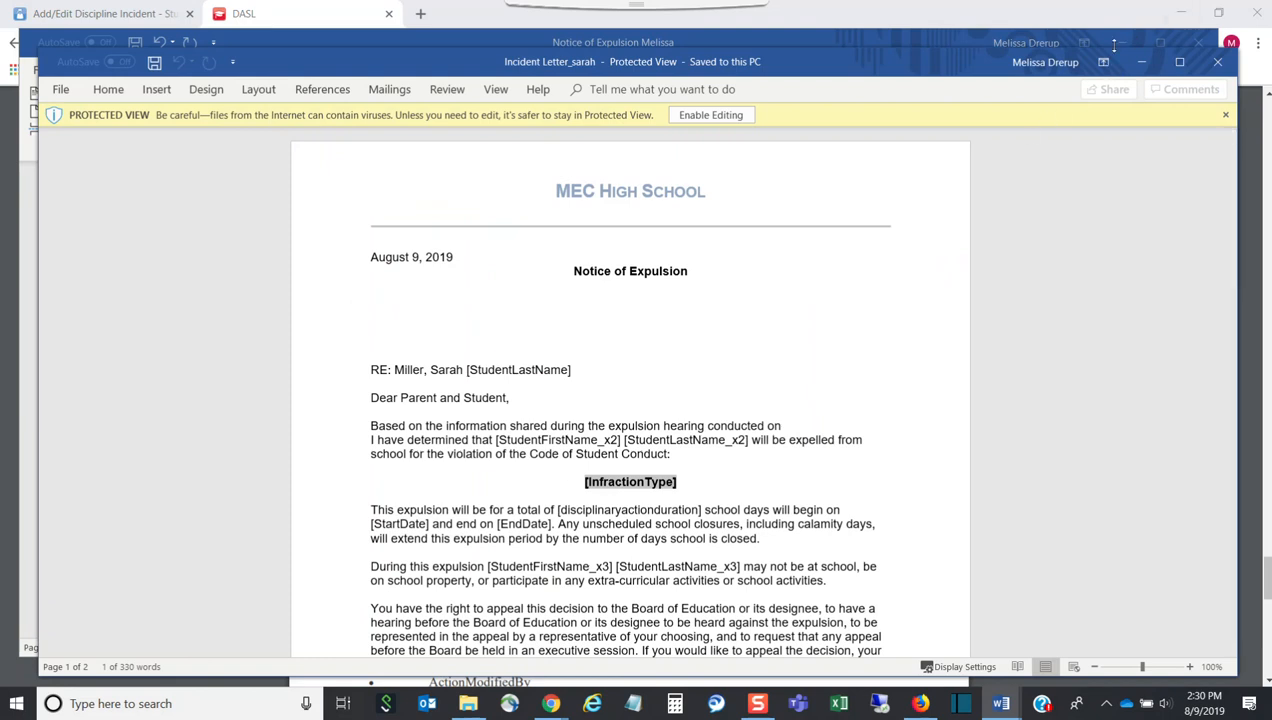
left_click(1142, 68)
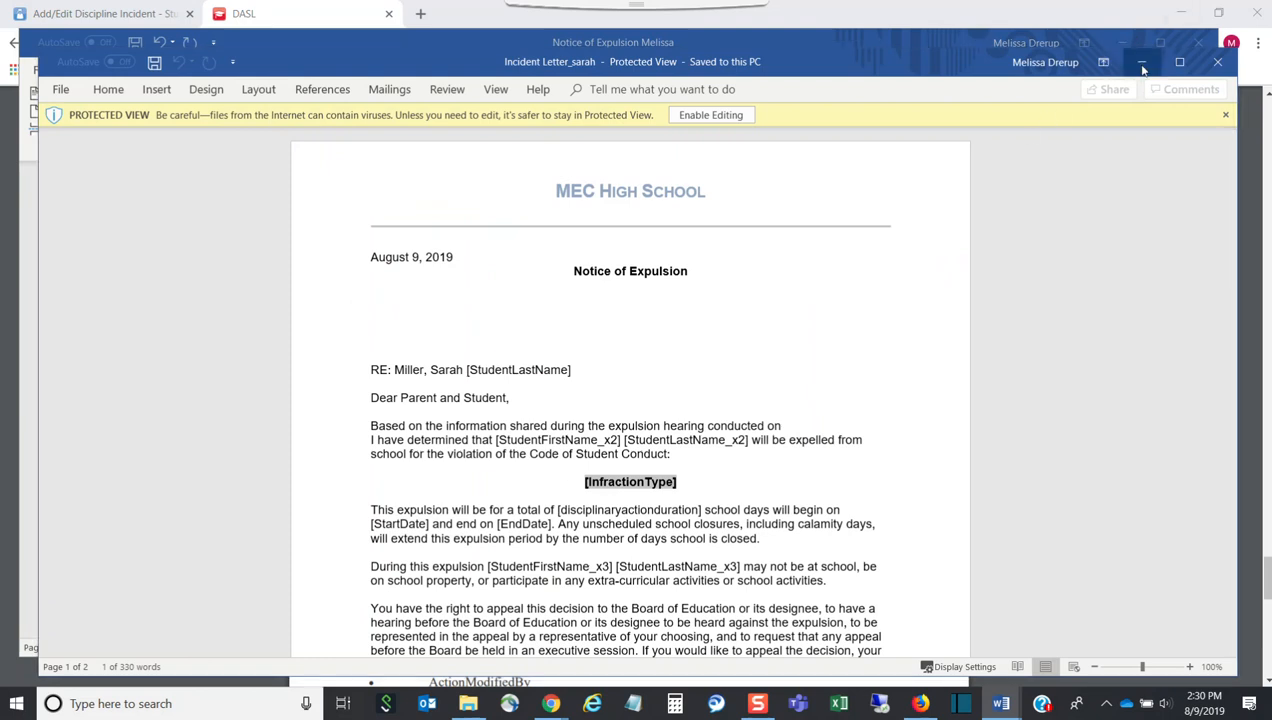
left_click(597, 342)
double_click(562, 342)
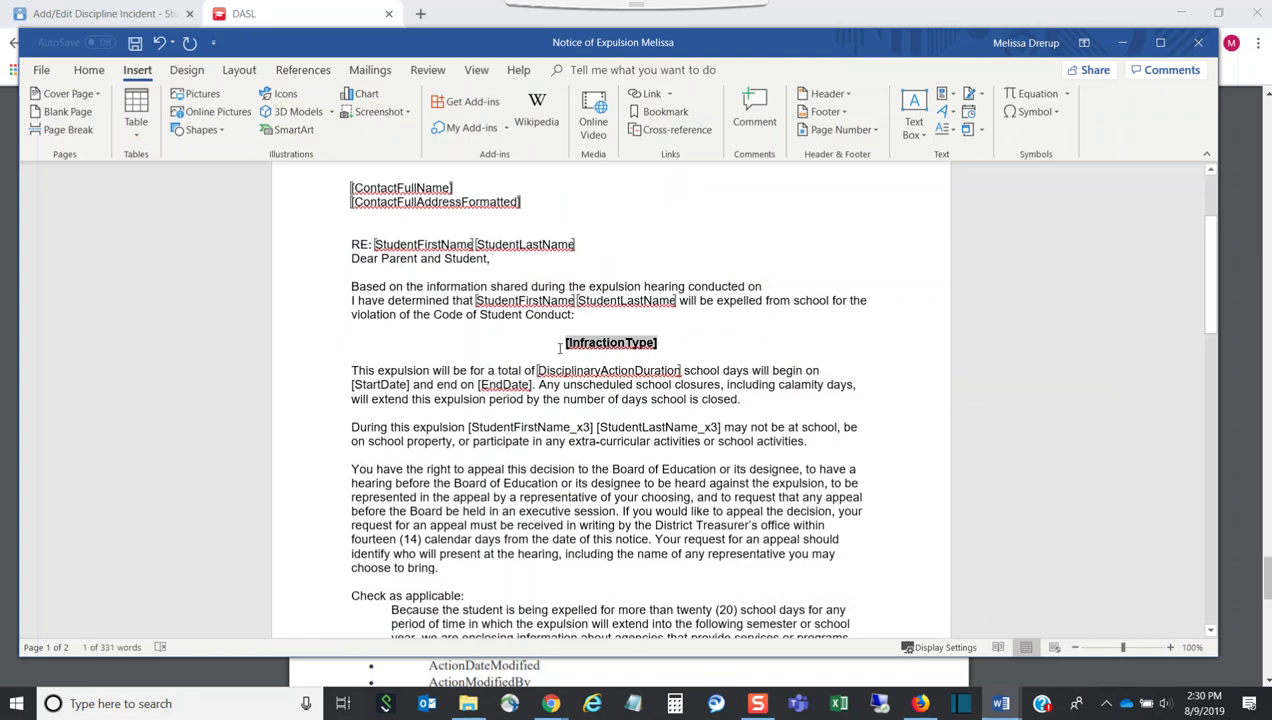
key("Delete")
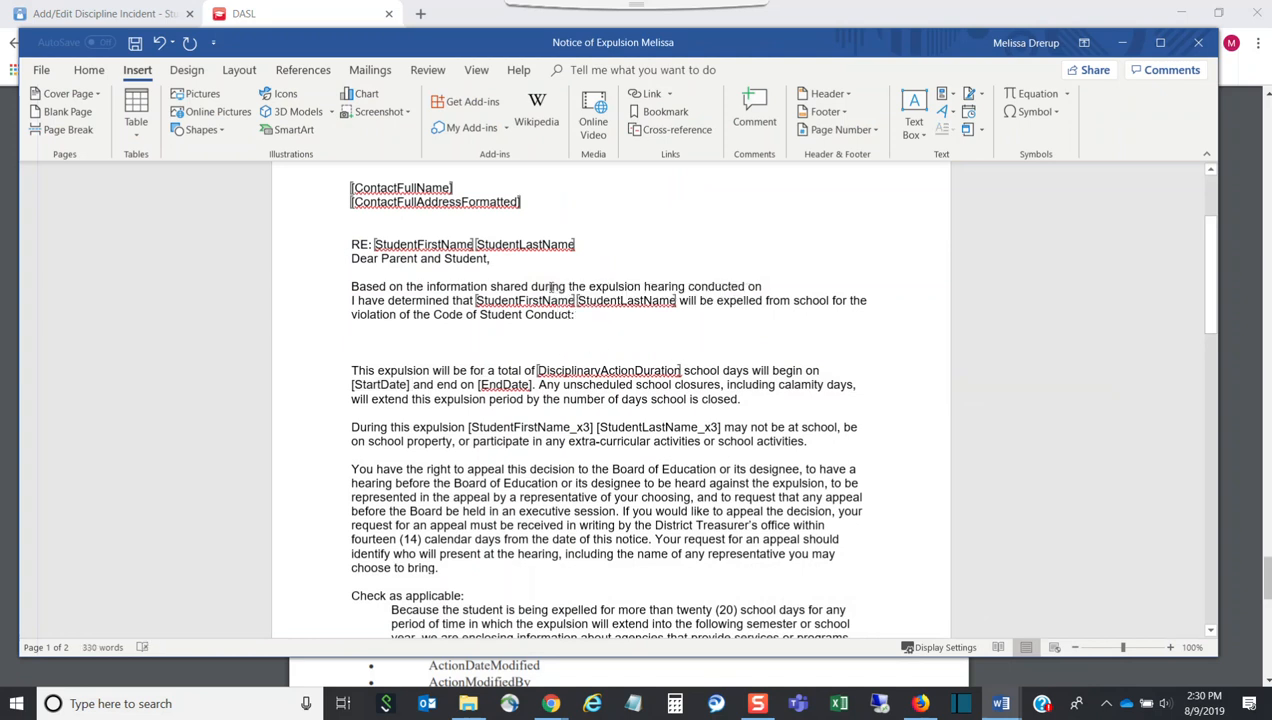
Bring the Discipline Letters help PDF back in front of Word
left_click(1001, 703)
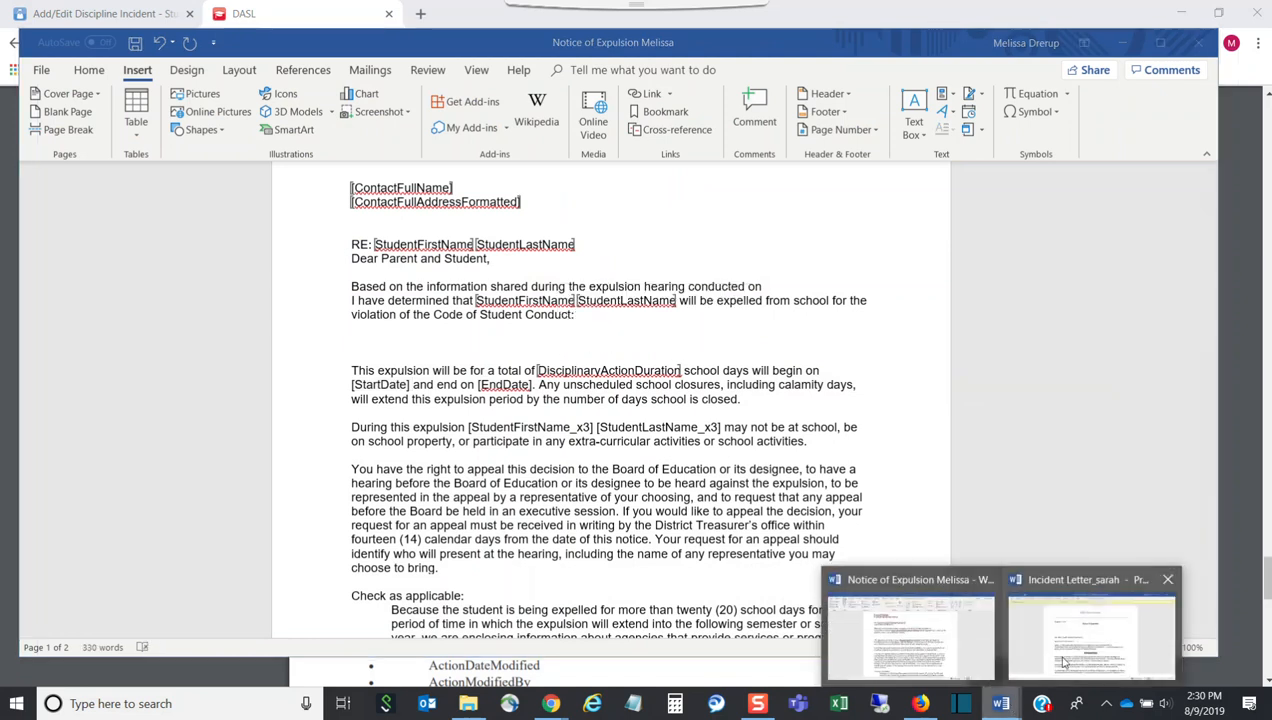
left_click(1005, 705)
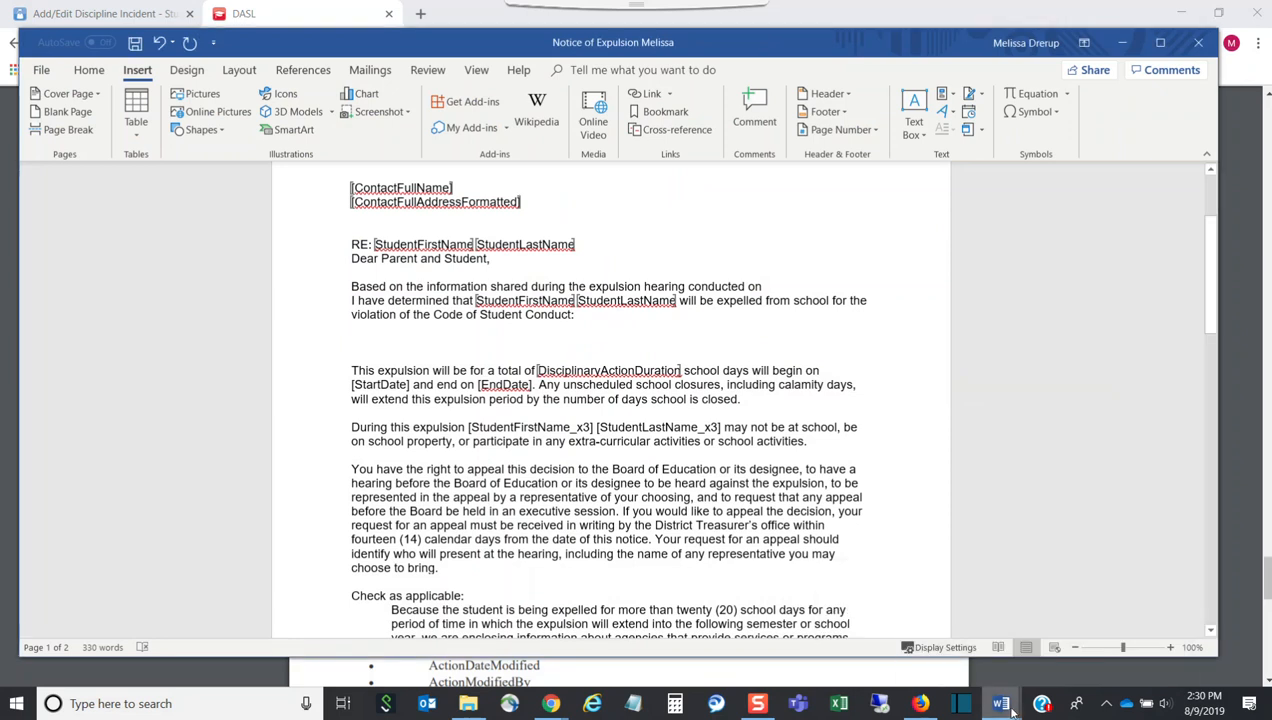
left_click(320, 15)
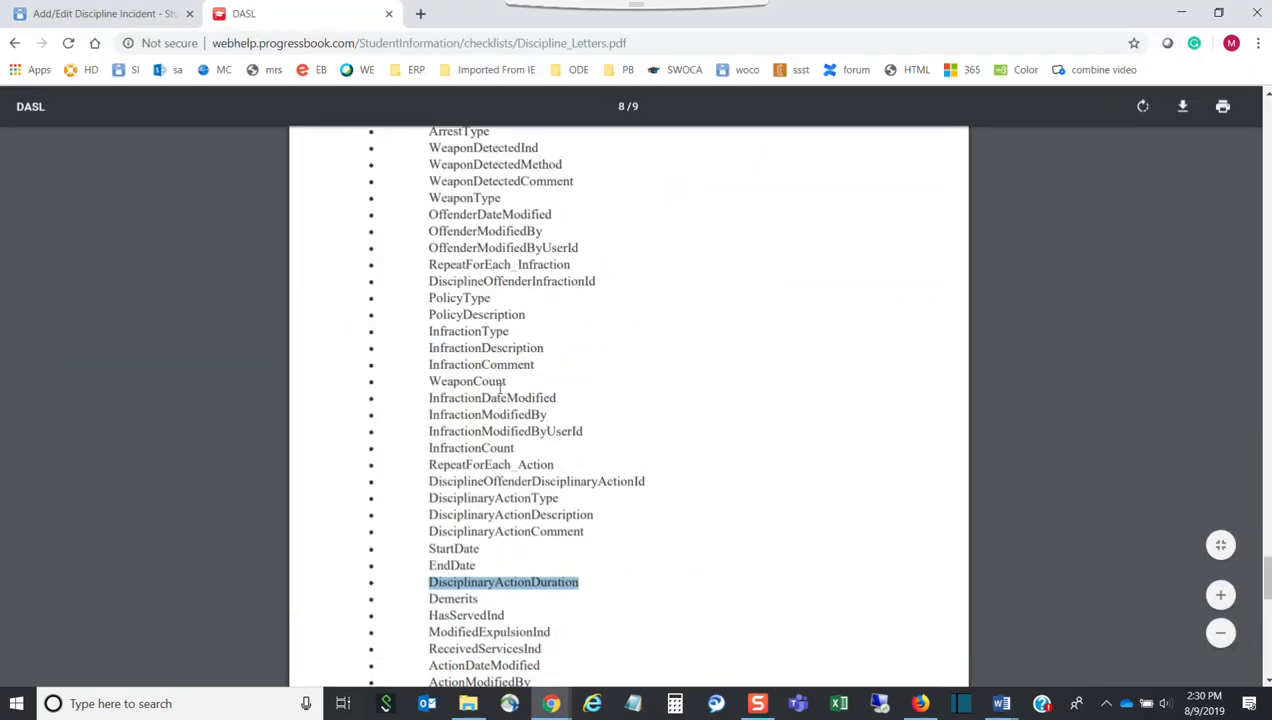
Copy InfractionType from the help PDF's field list and return to the Notice of Expulsion template
scroll(500, 388, "up", 3)
scroll(494, 381, "up", 3)
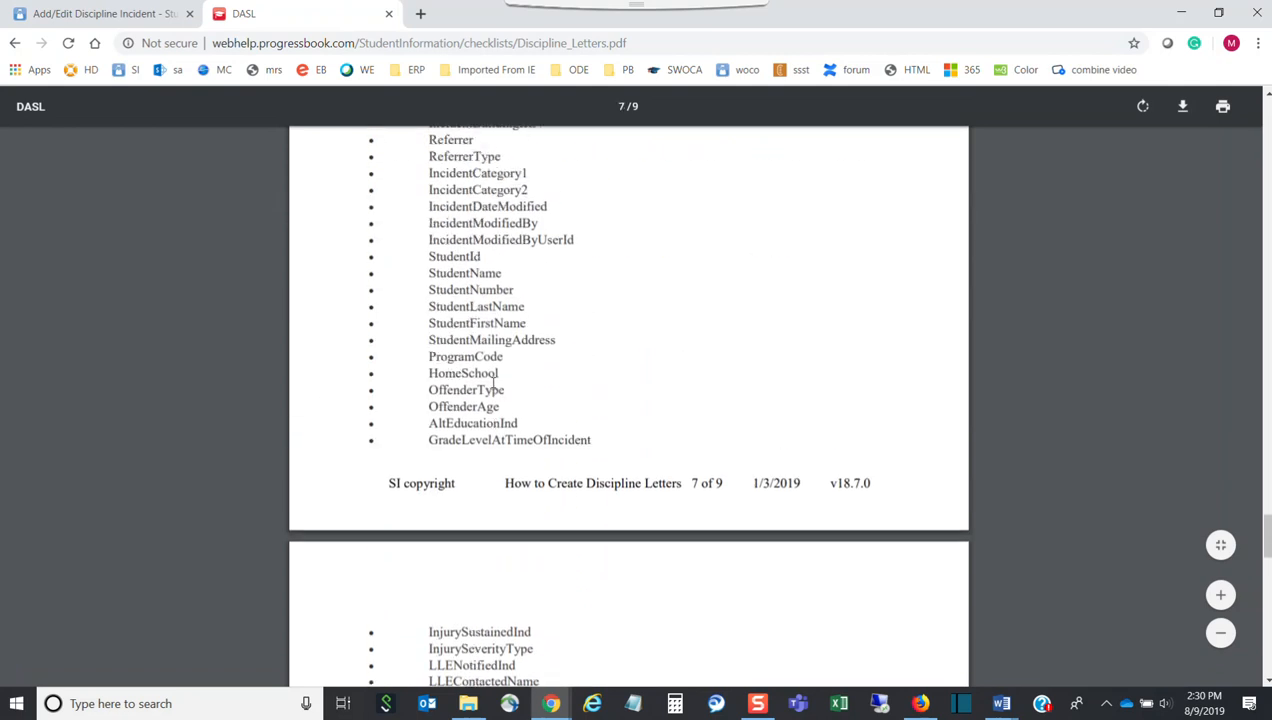
scroll(490, 385, "up", 3)
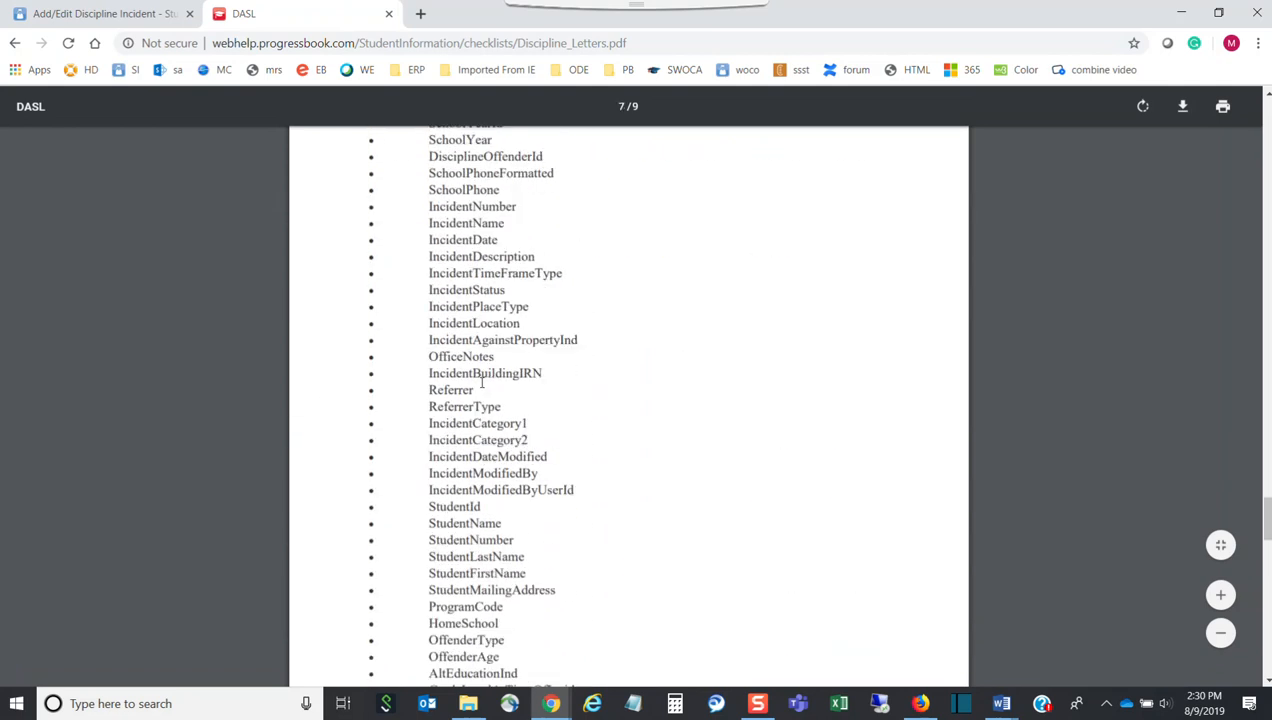
scroll(481, 382, "up", 3)
scroll(478, 381, "down", 3)
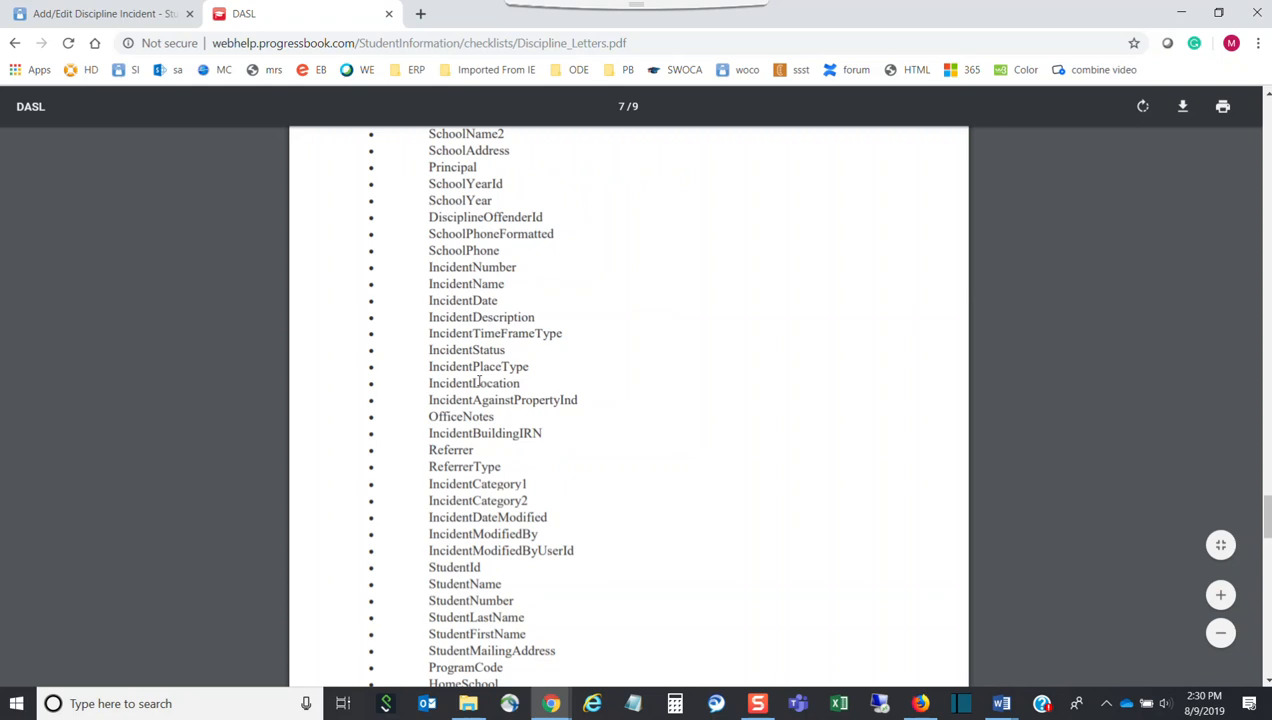
scroll(478, 381, "down", 3)
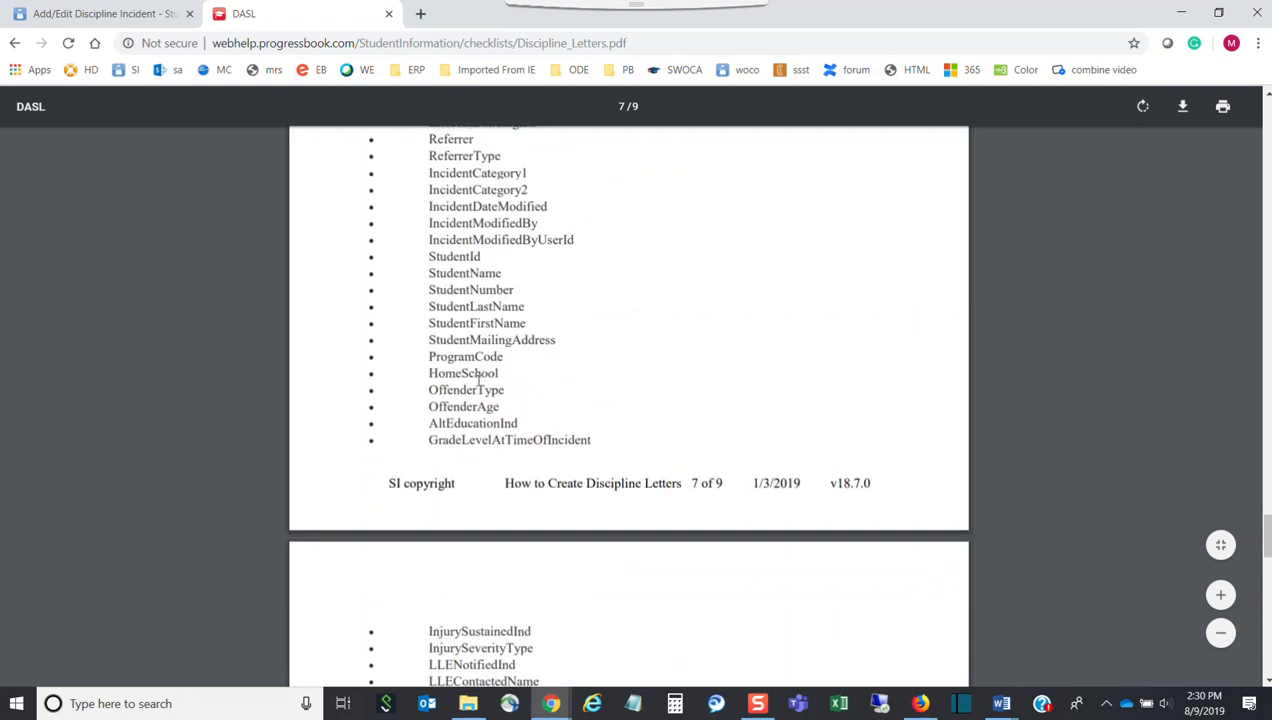
scroll(478, 381, "down", 7)
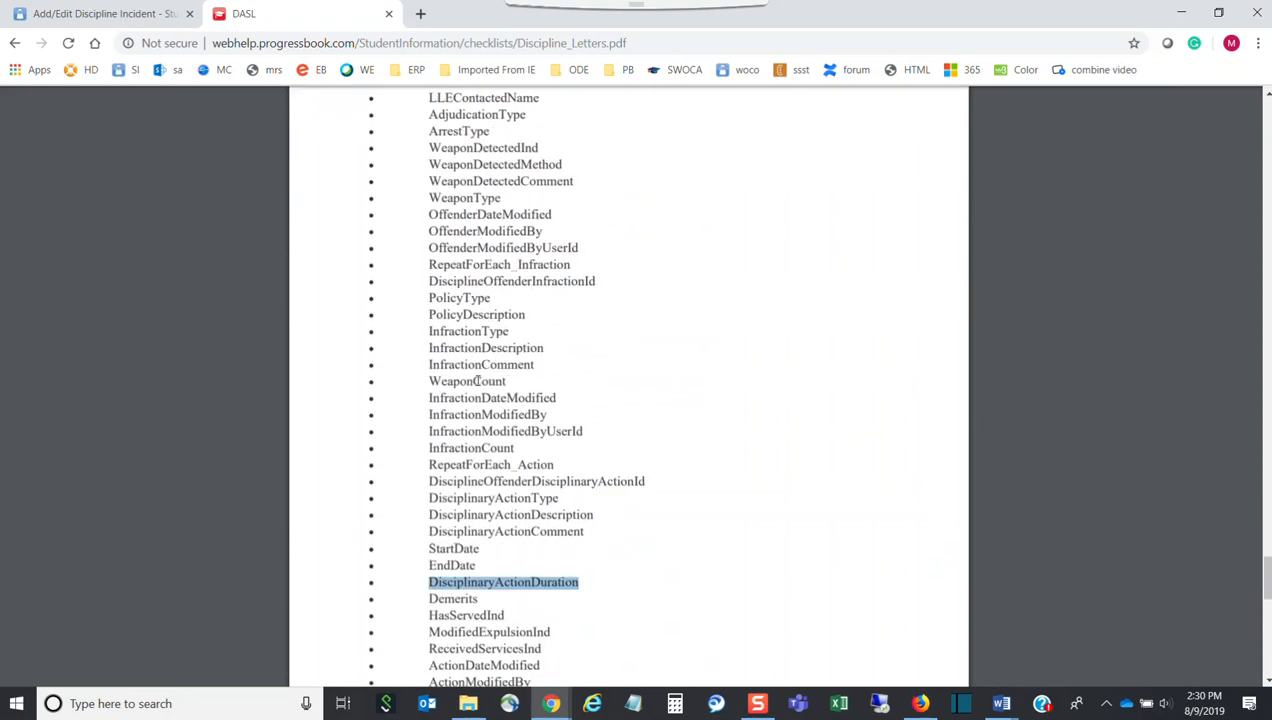
scroll(488, 406, "down", 4)
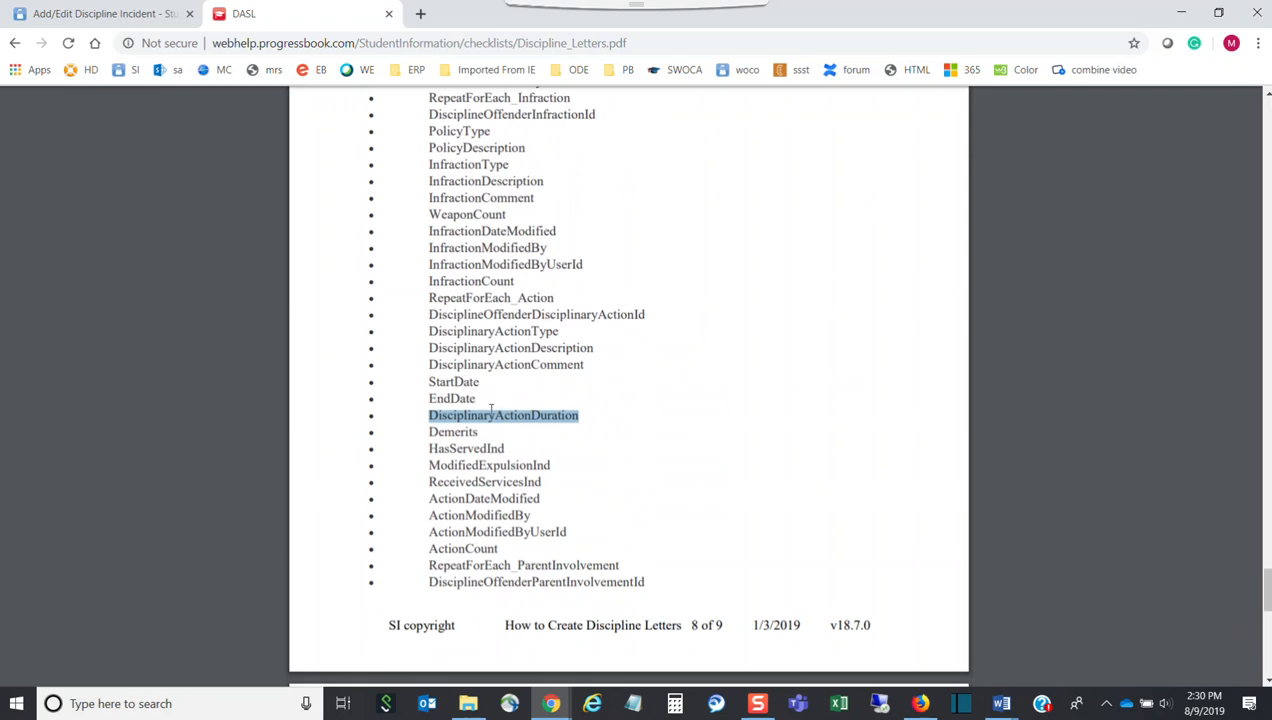
scroll(489, 404, "down", 4)
scroll(487, 401, "up", 4)
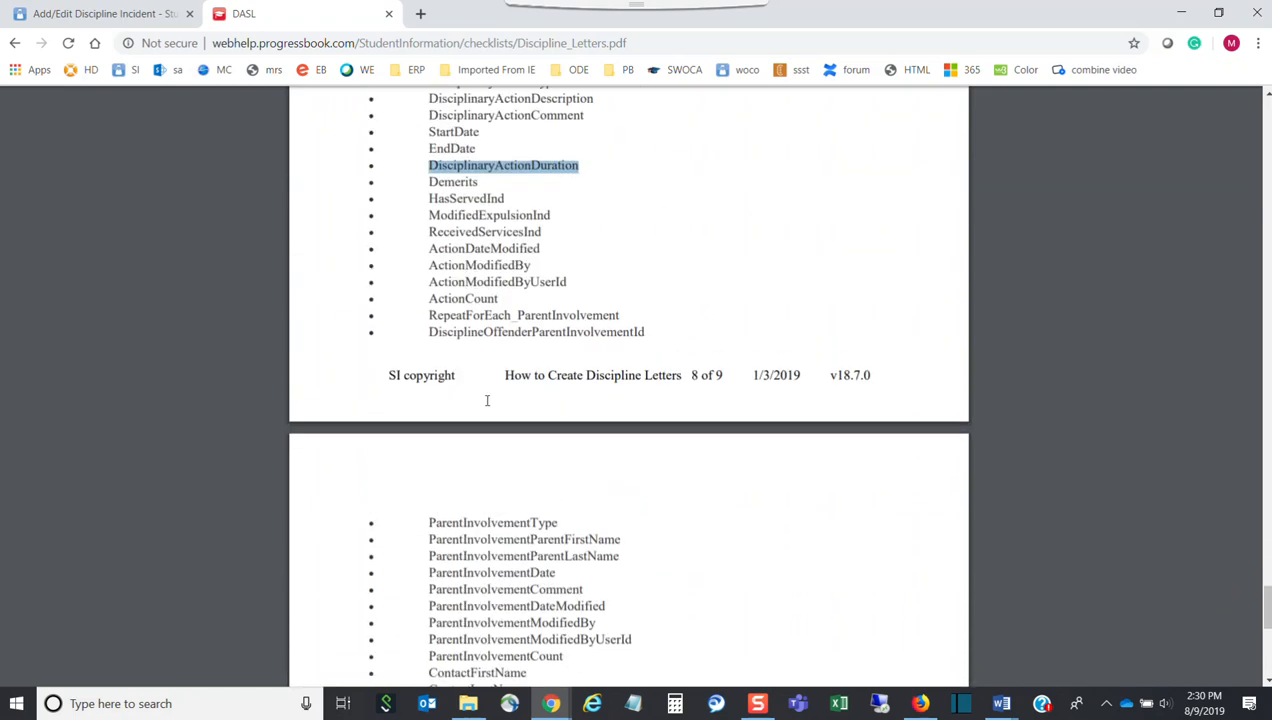
scroll(487, 400, "up", 2)
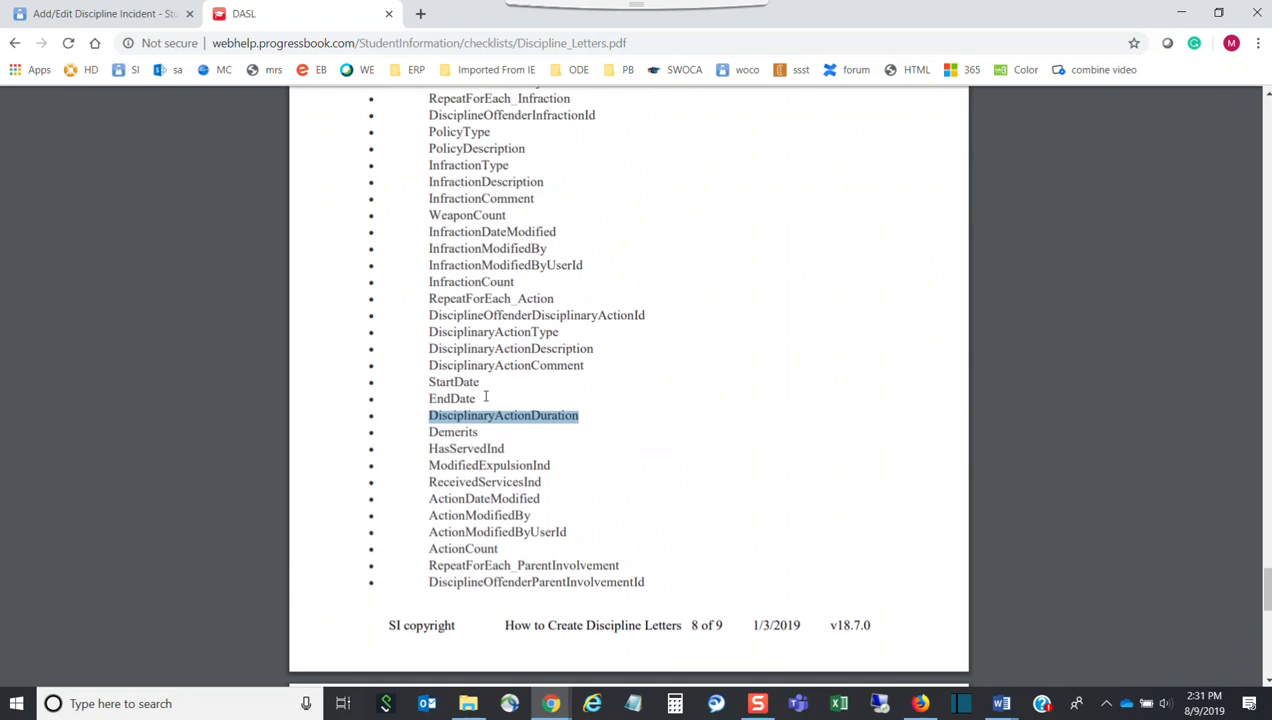
left_click_drag(509, 165, 428, 166)
key("ctrl+c")
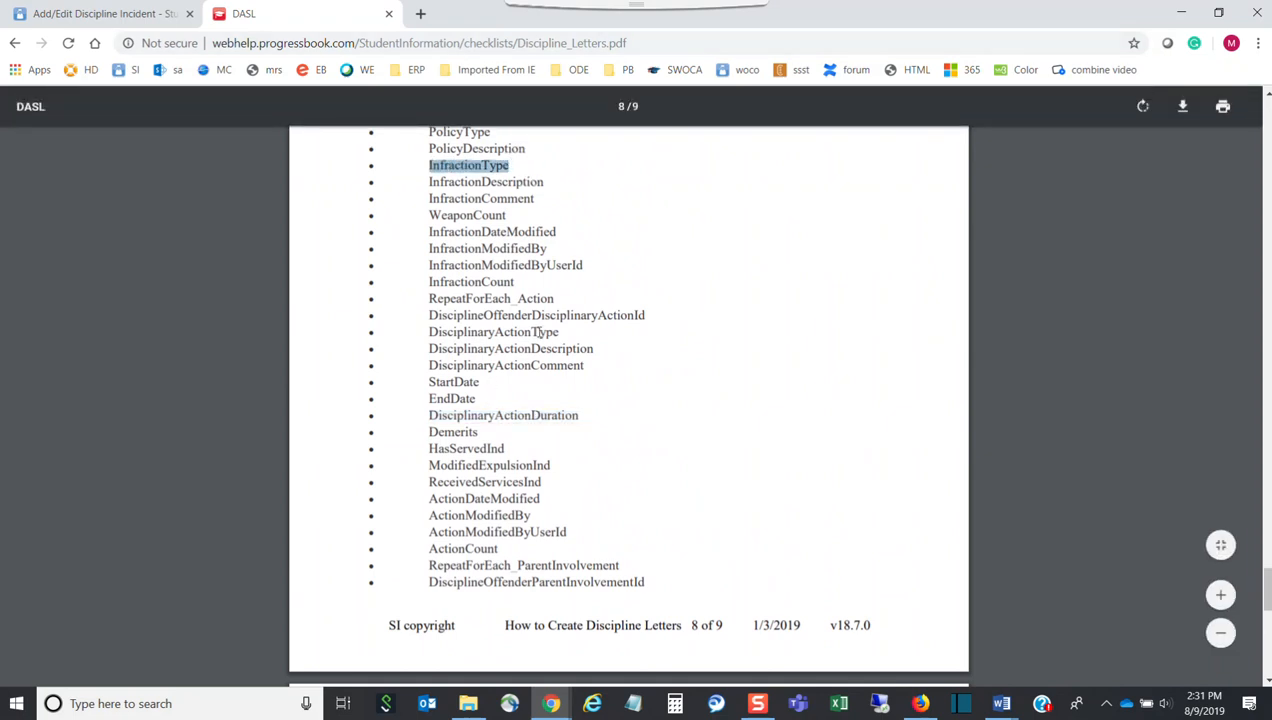
left_click(1001, 703)
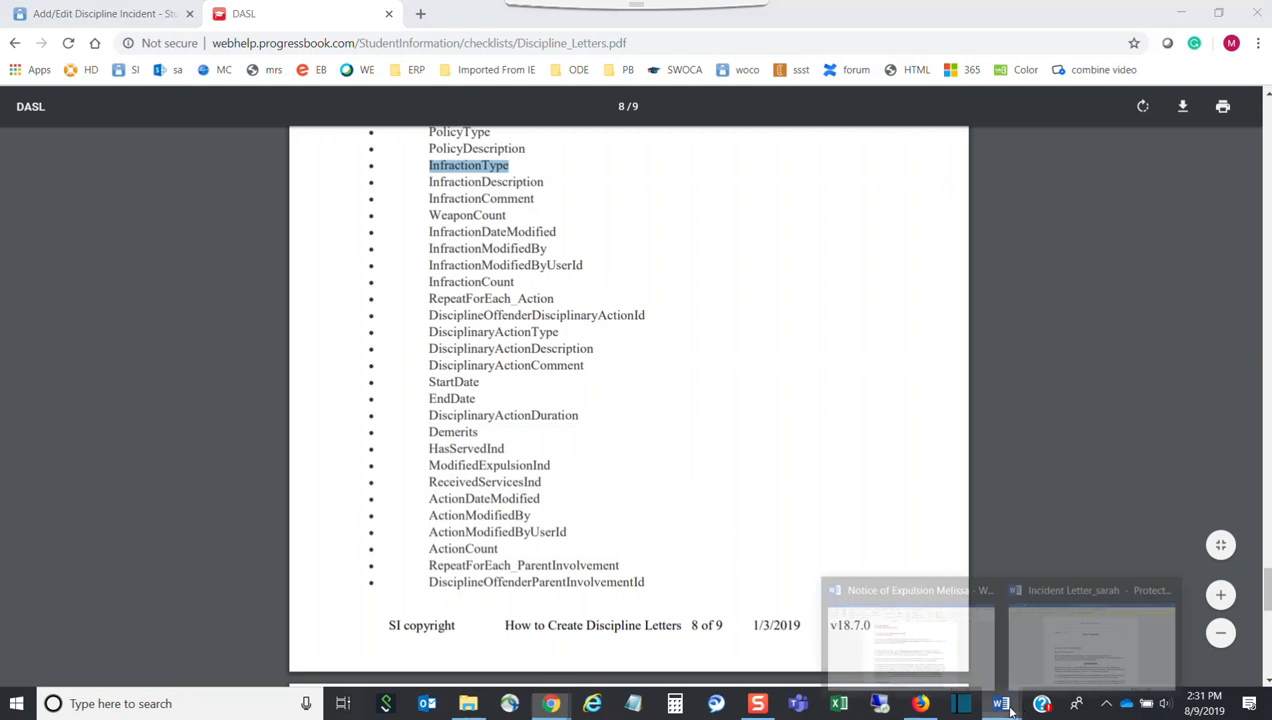
left_click(938, 674)
Paste InfractionType on the centred violation line and bookmark it as InfractionType
key("ctrl+v")
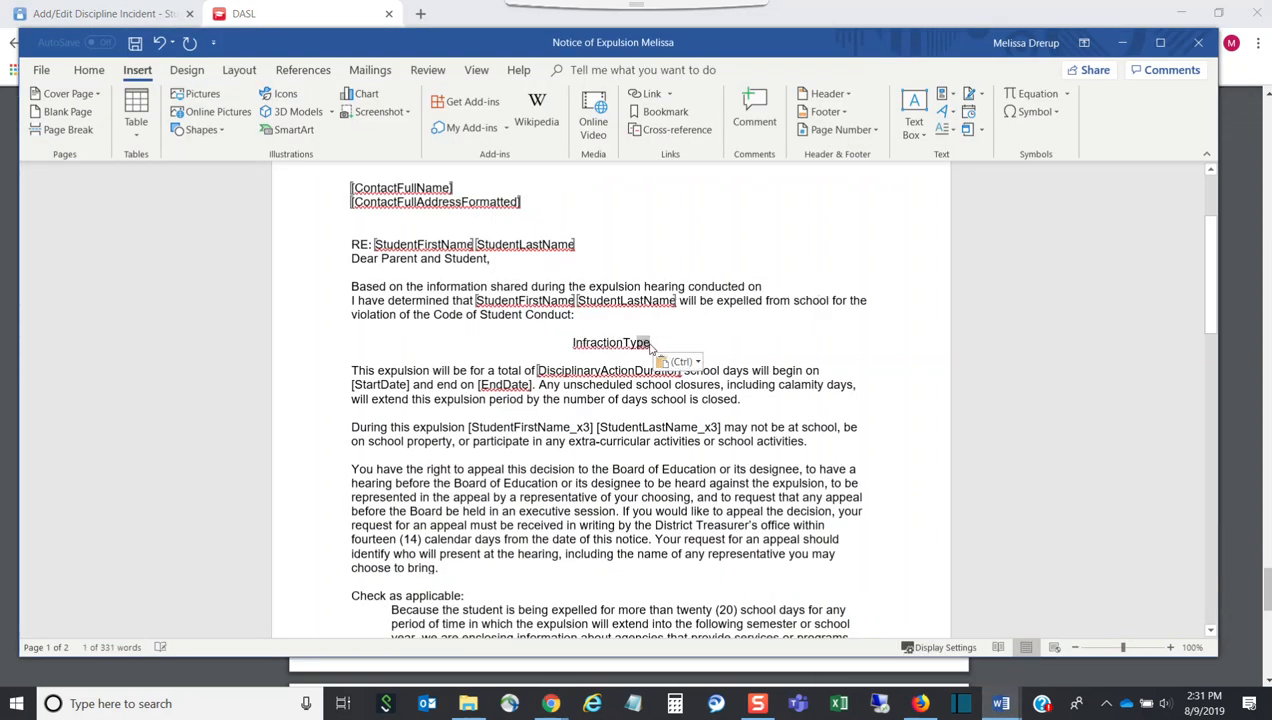
left_click_drag(650, 342, 572, 343)
key("ctrl+c")
left_click(665, 111)
key("ctrl+v")
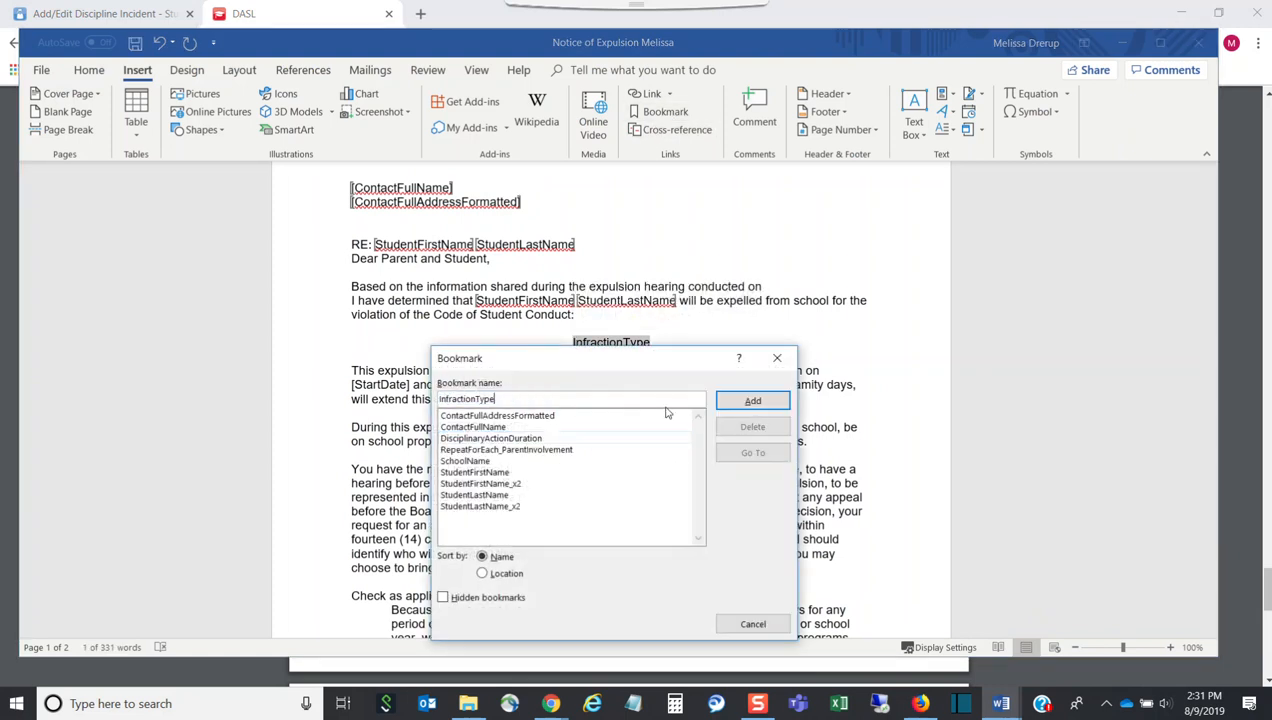
left_click(752, 401)
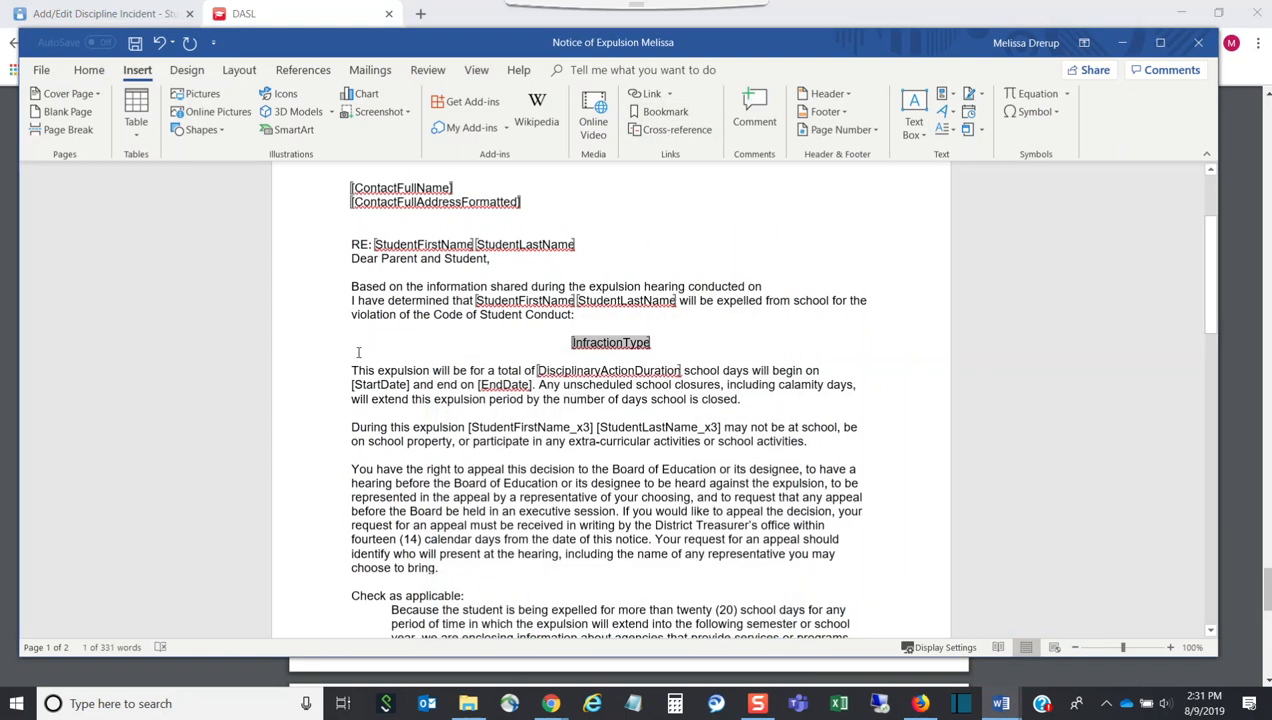
left_click_drag(409, 384, 352, 385)
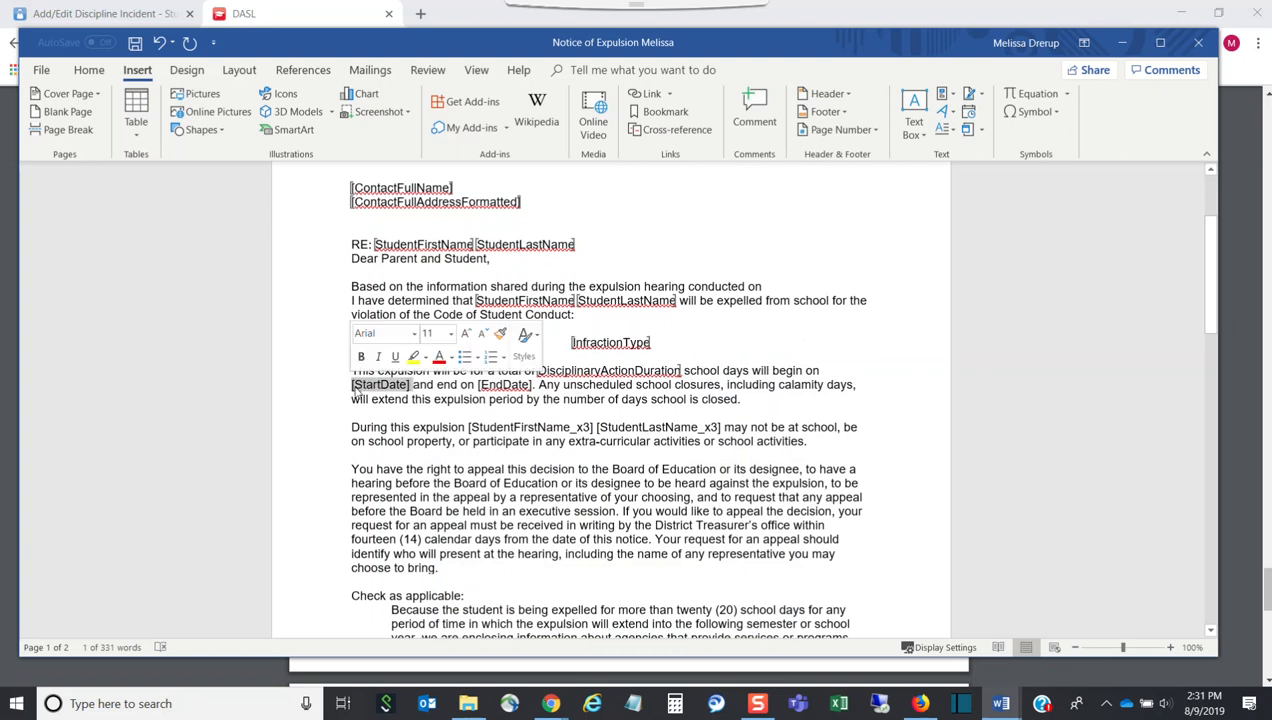
Replace [StartDate] with StartDate copied from the help PDF, after 'begin on'
key("Delete")
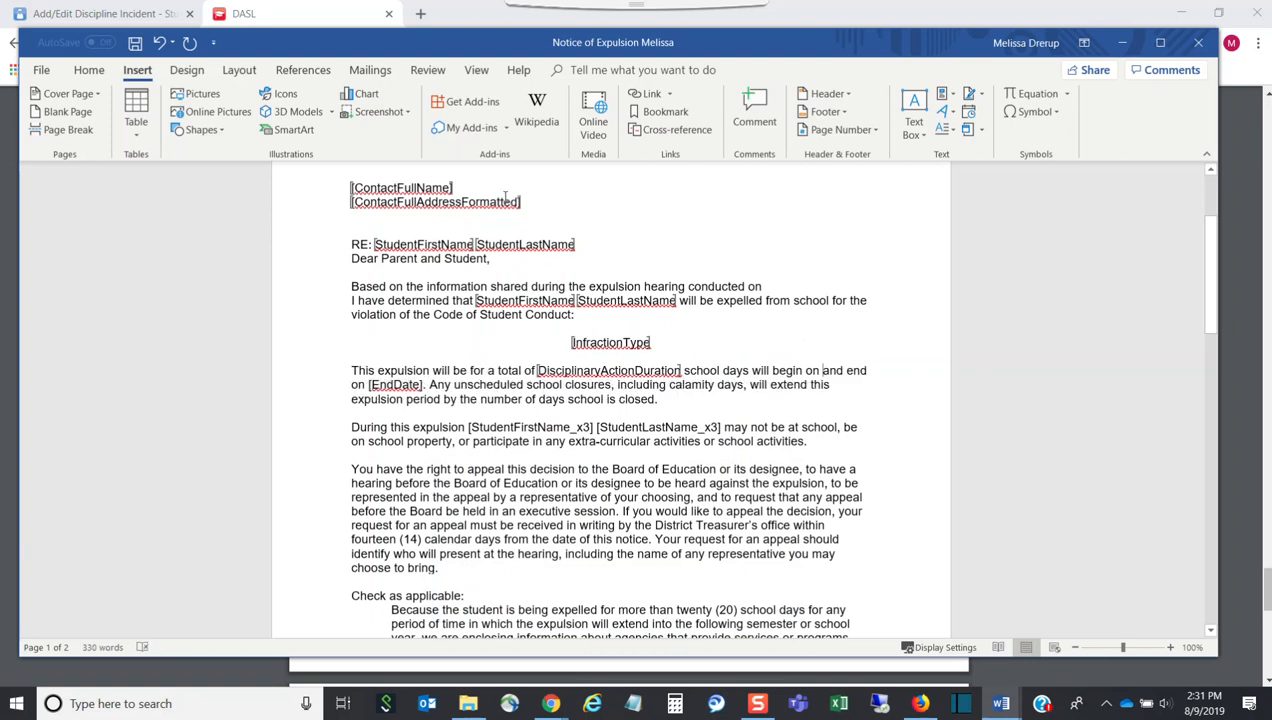
left_click(290, 27)
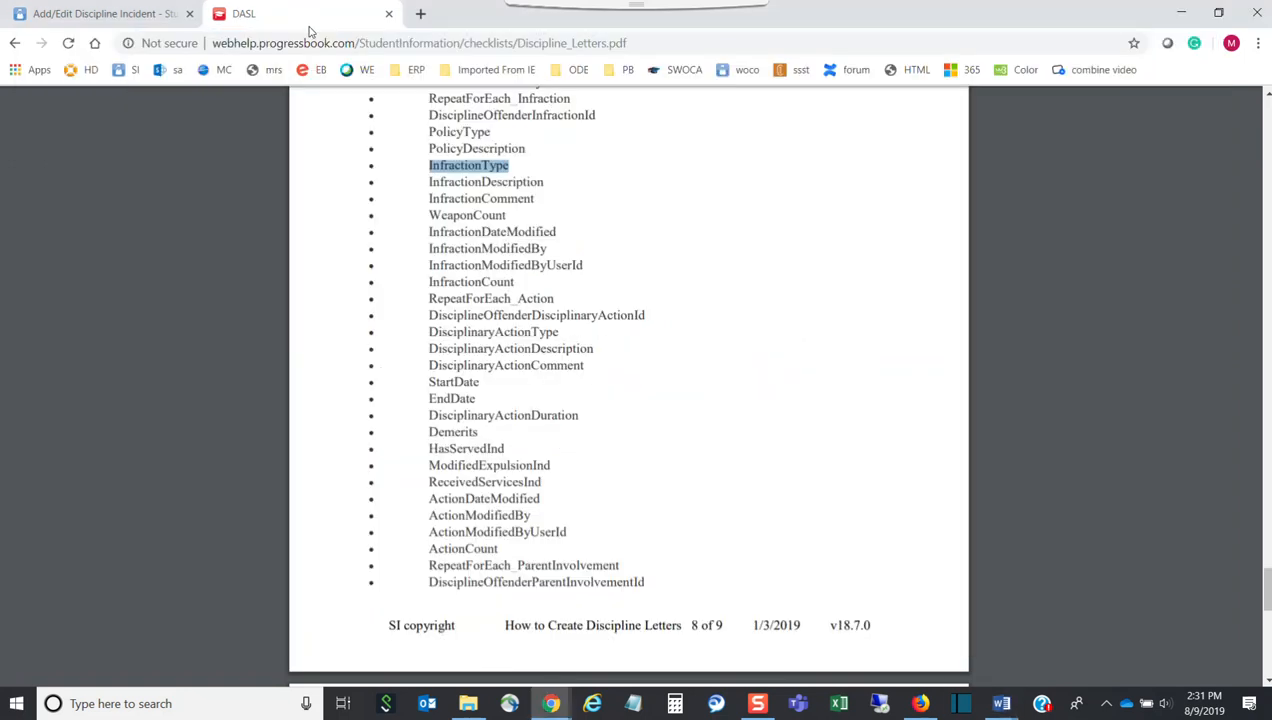
left_click_drag(481, 382, 436, 376)
key("ctrl+c")
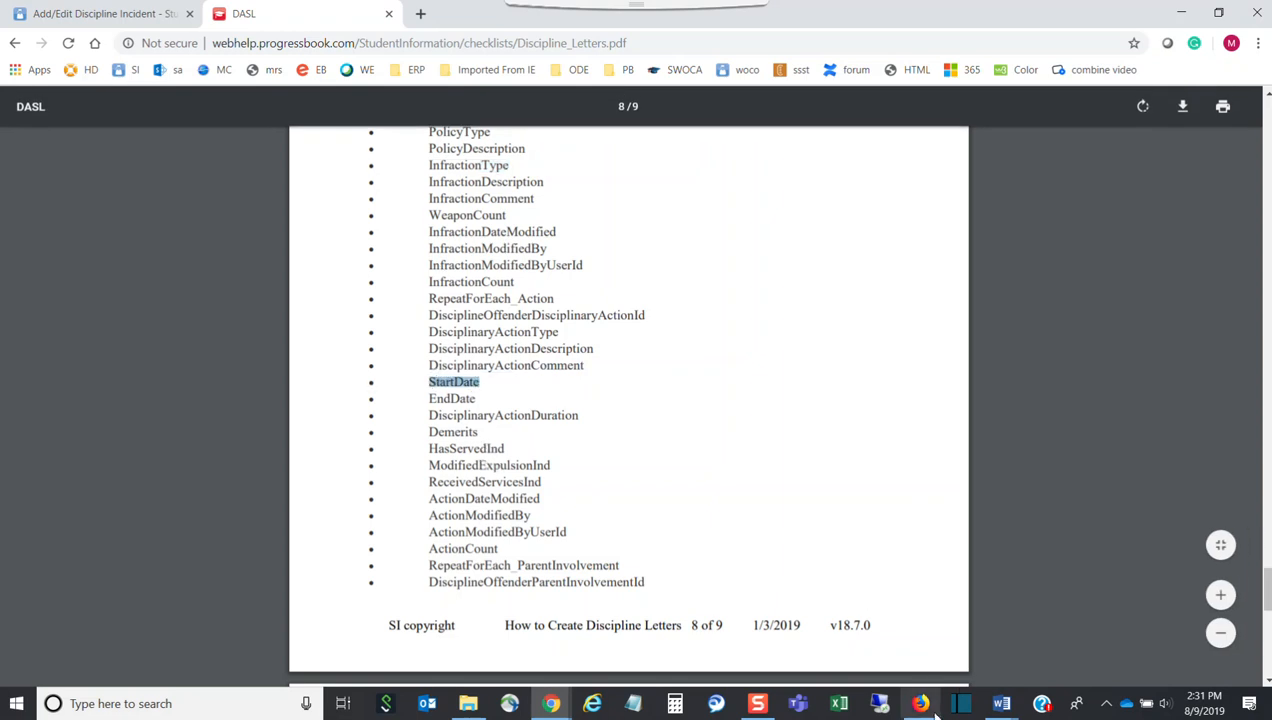
mouse_move(1001, 703)
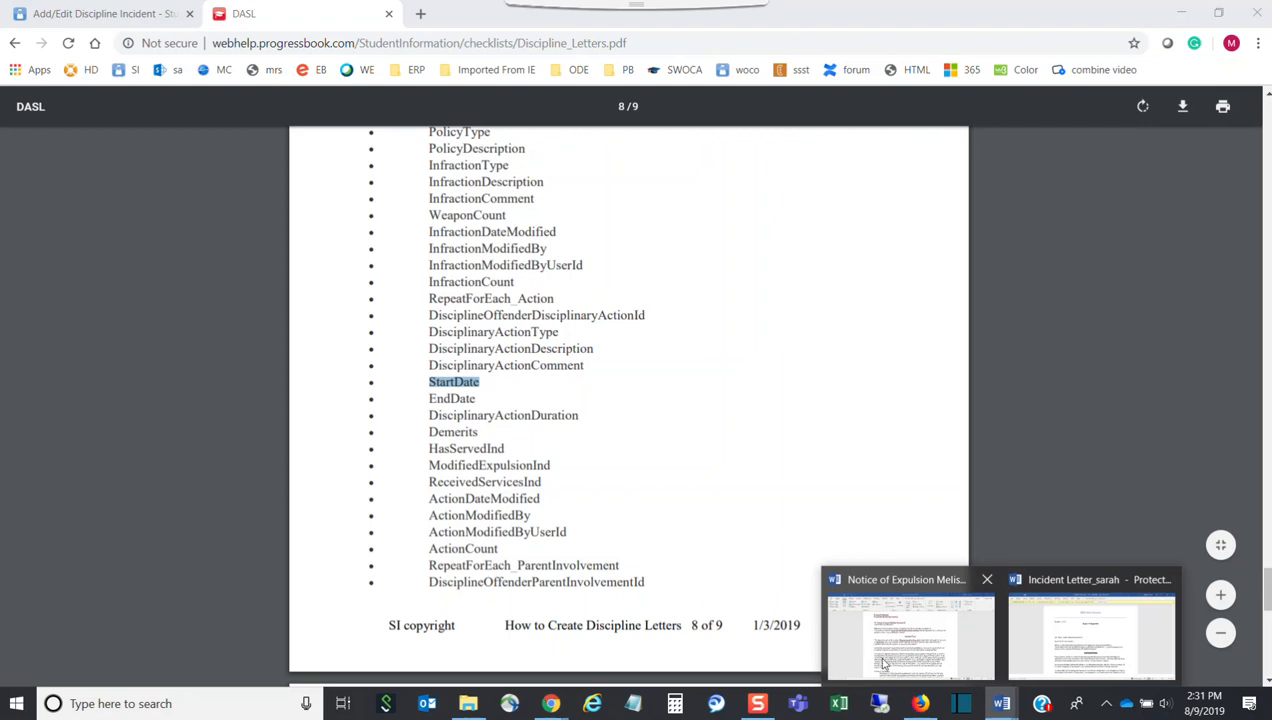
left_click(905, 640)
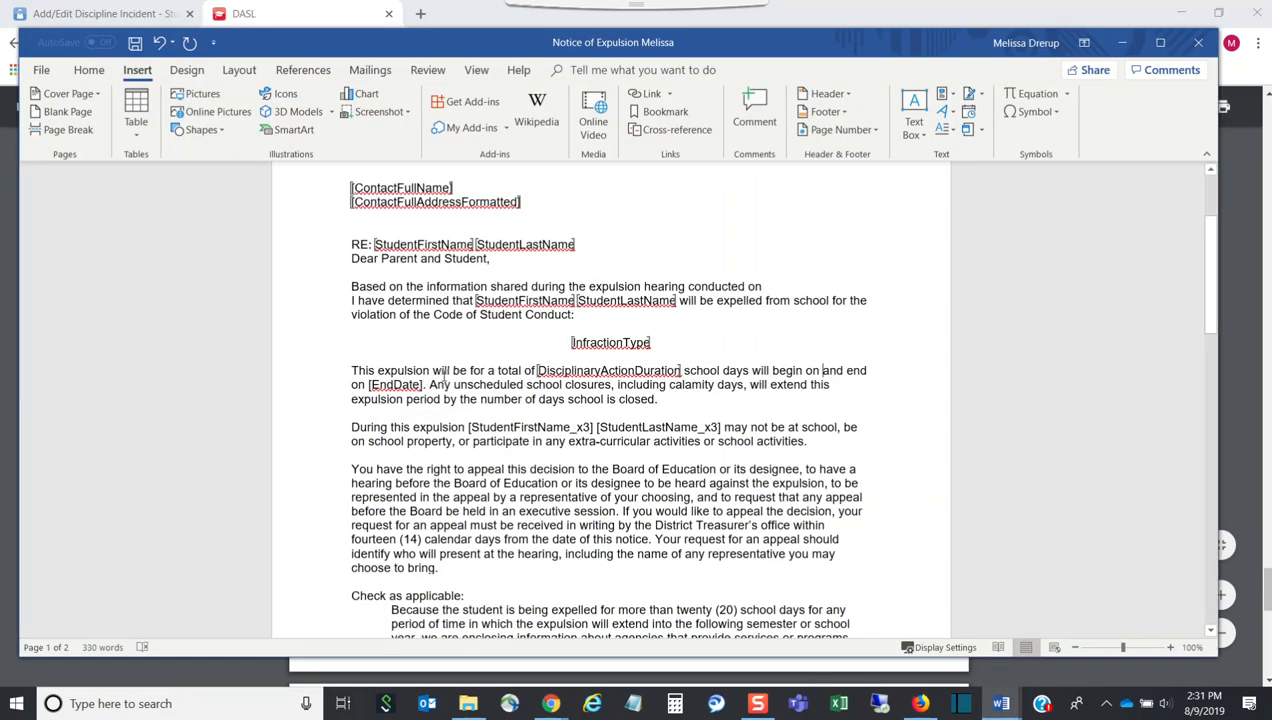
left_click(826, 370)
key("ctrl+v")
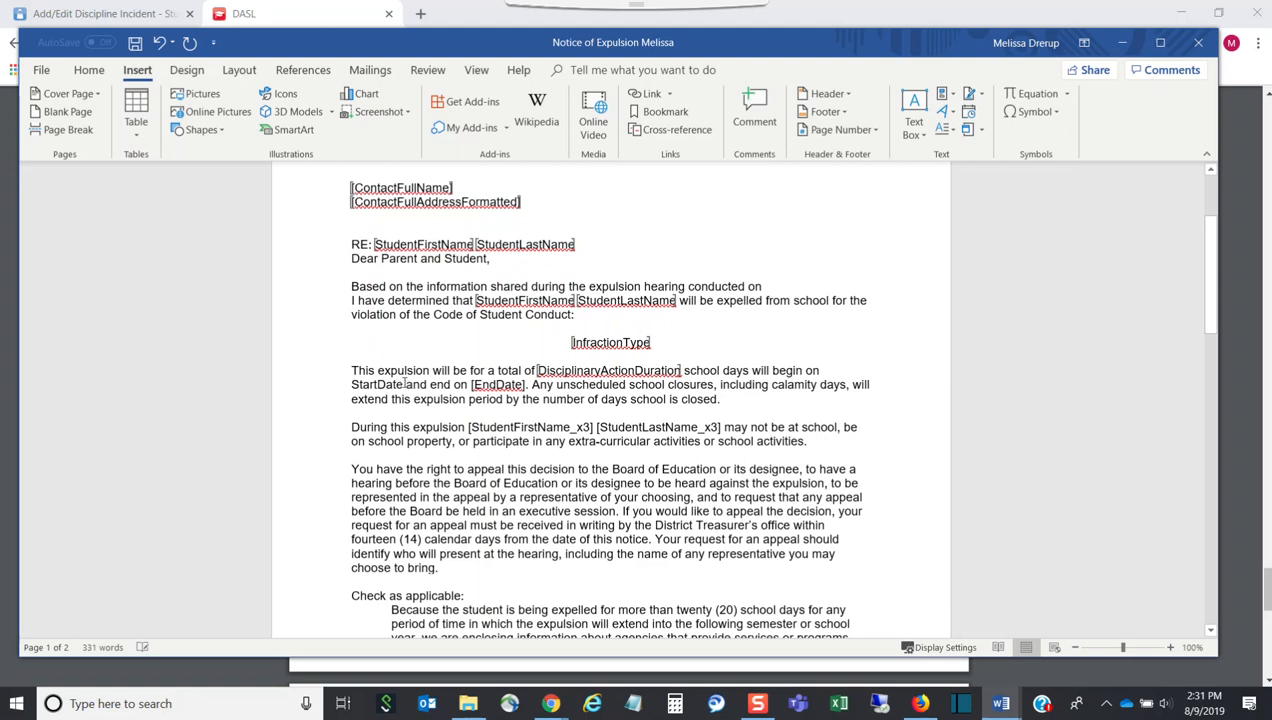
Bookmark the pasted StartDate text under the name StartDate
left_click_drag(397, 385, 353, 385)
key("ctrl+c")
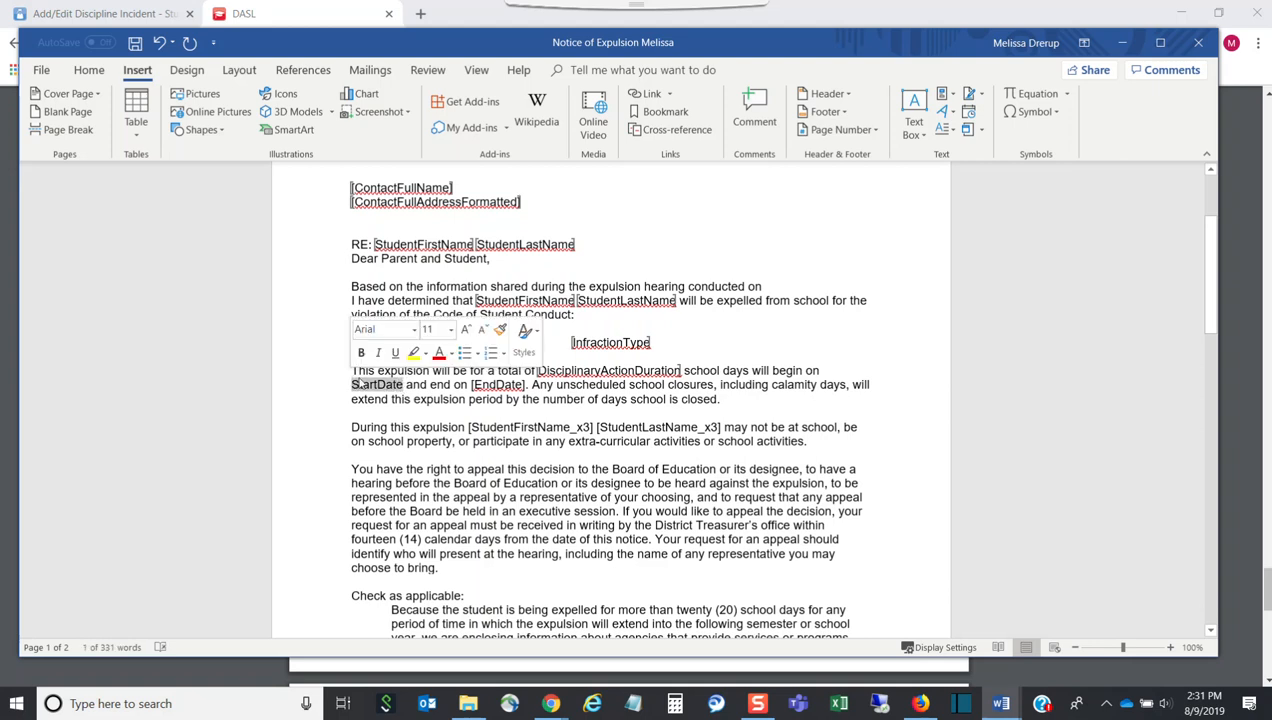
left_click(662, 111)
key("ctrl+v")
left_click(757, 238)
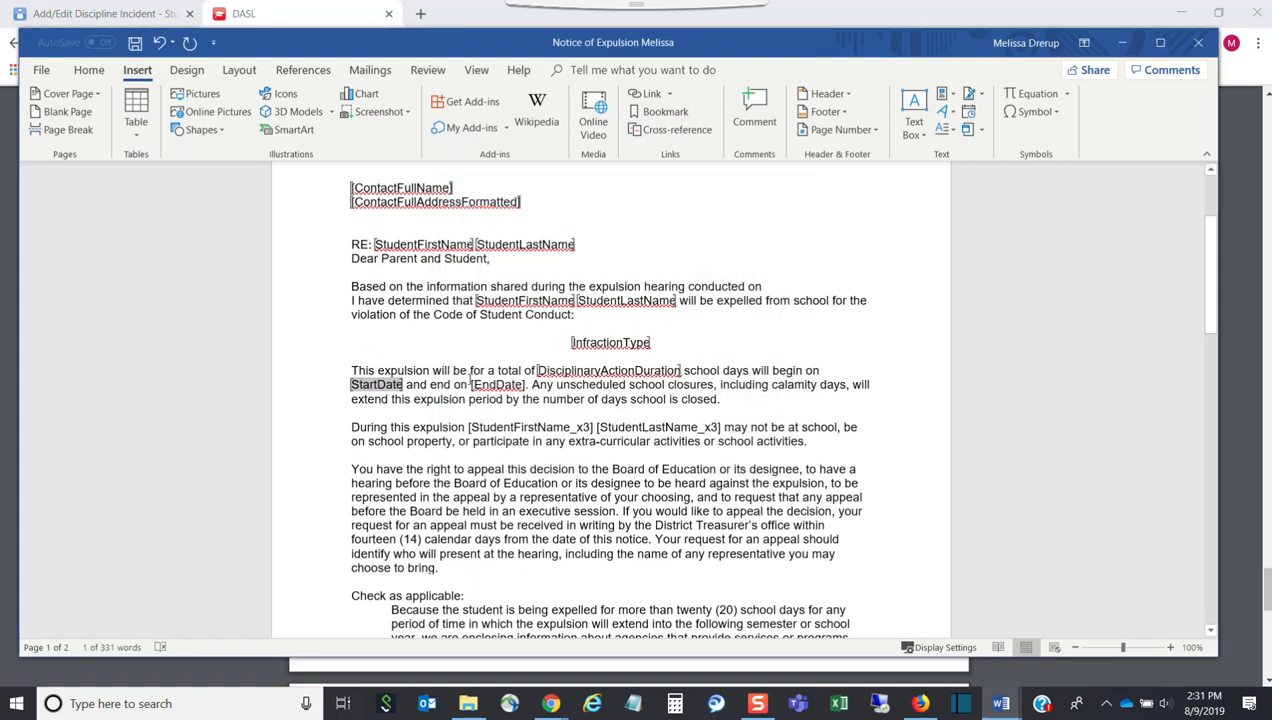
left_click_drag(527, 386, 473, 390)
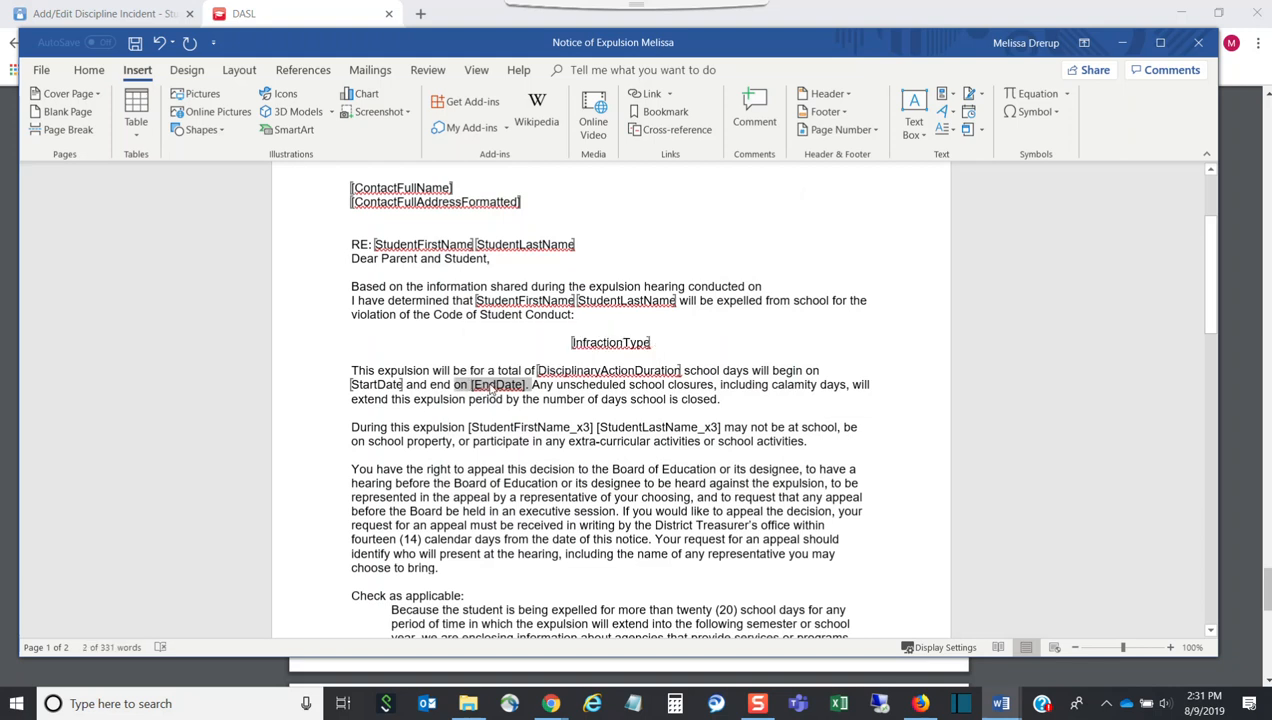
Replace the [EndDate]. placeholder with EndDate copied from the help PDF
left_click(533, 385)
left_click_drag(528, 386, 470, 386)
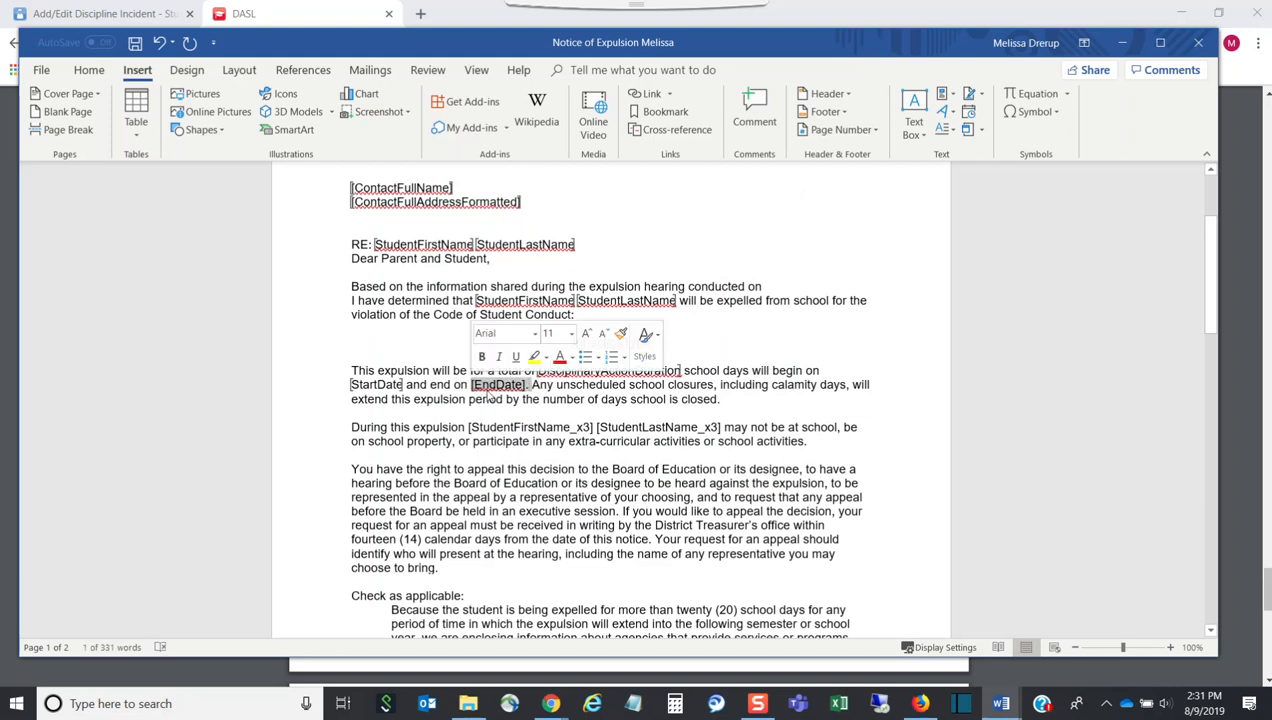
key("Delete")
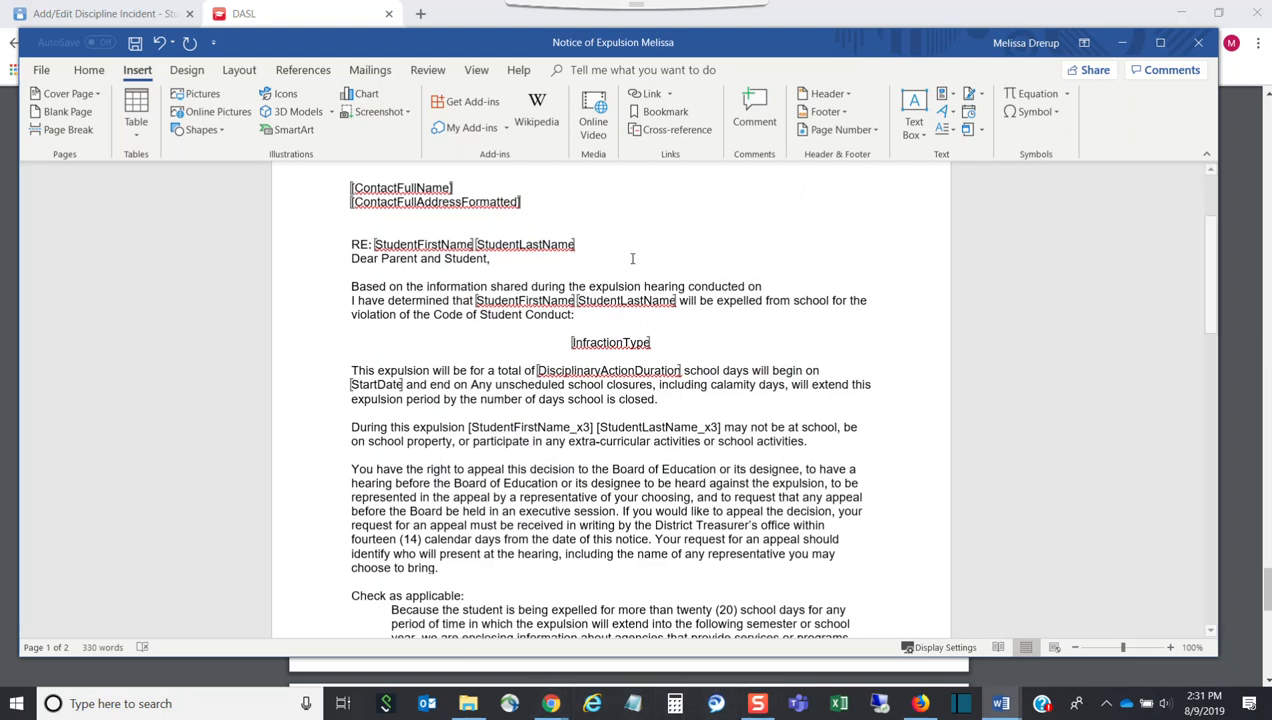
left_click(285, 22)
left_click_drag(478, 398, 430, 398)
key("ctrl+c")
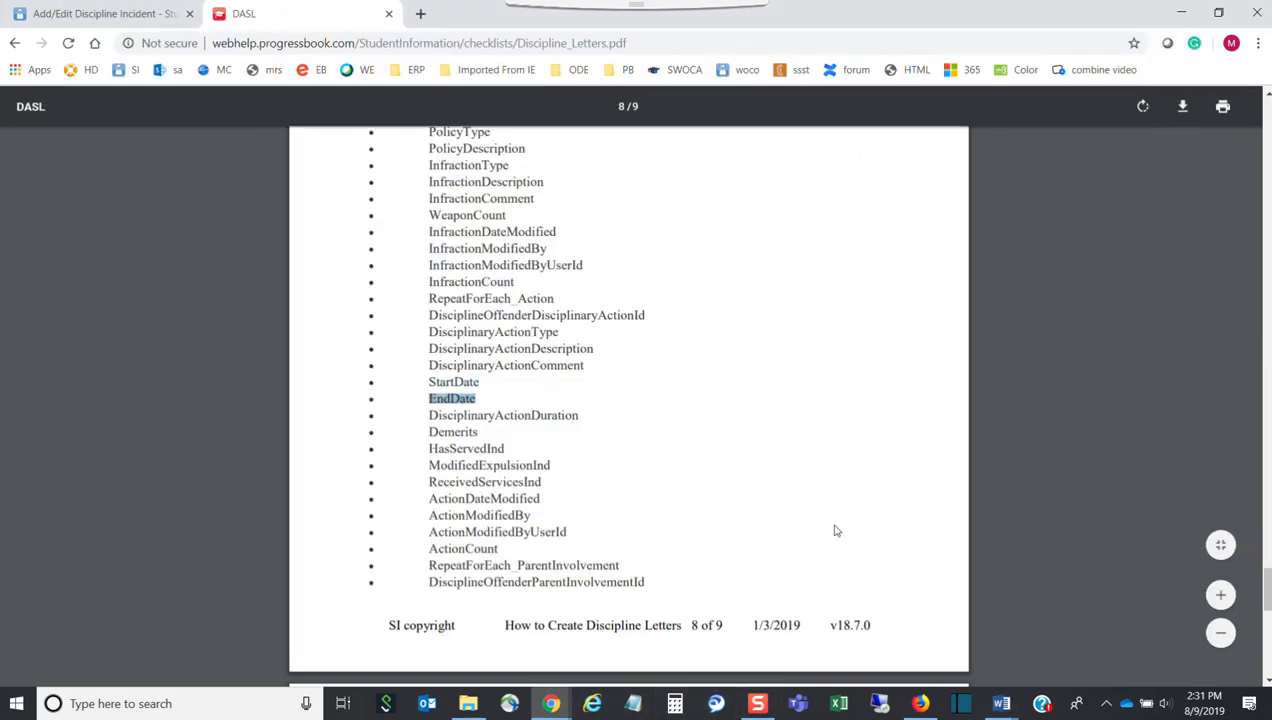
left_click(140, 13)
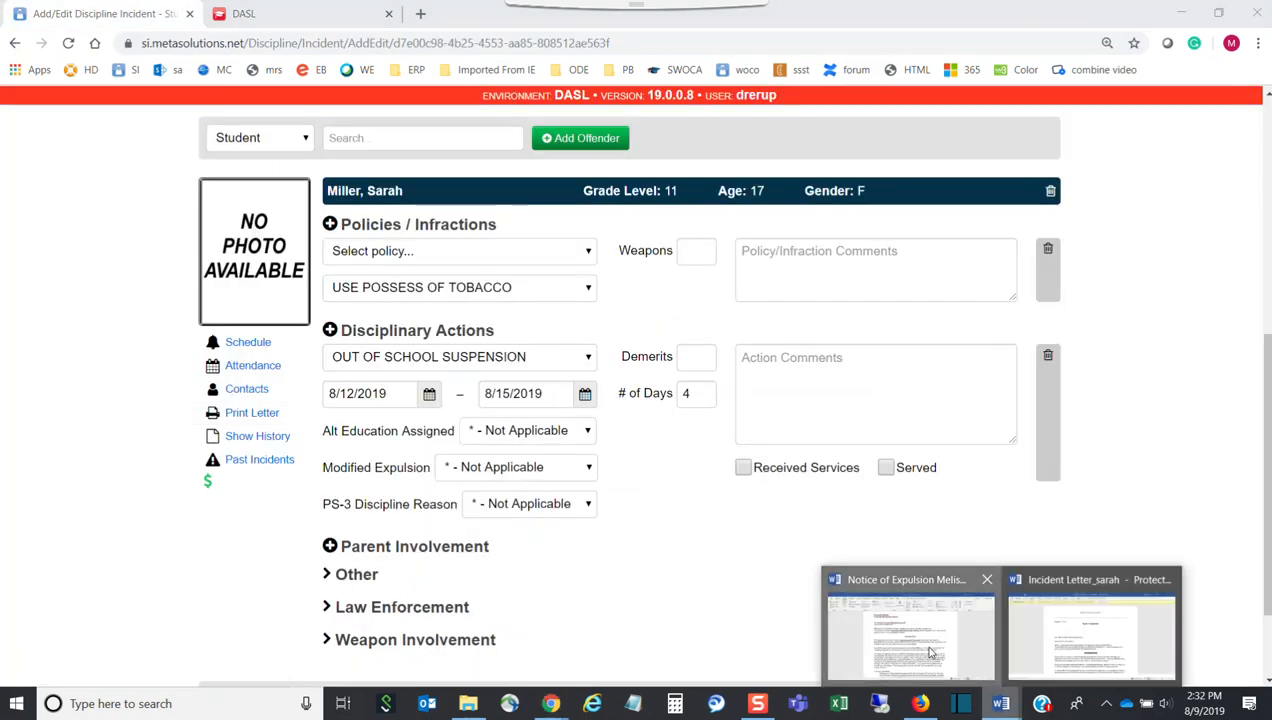
left_click(909, 632)
key("ctrl+v")
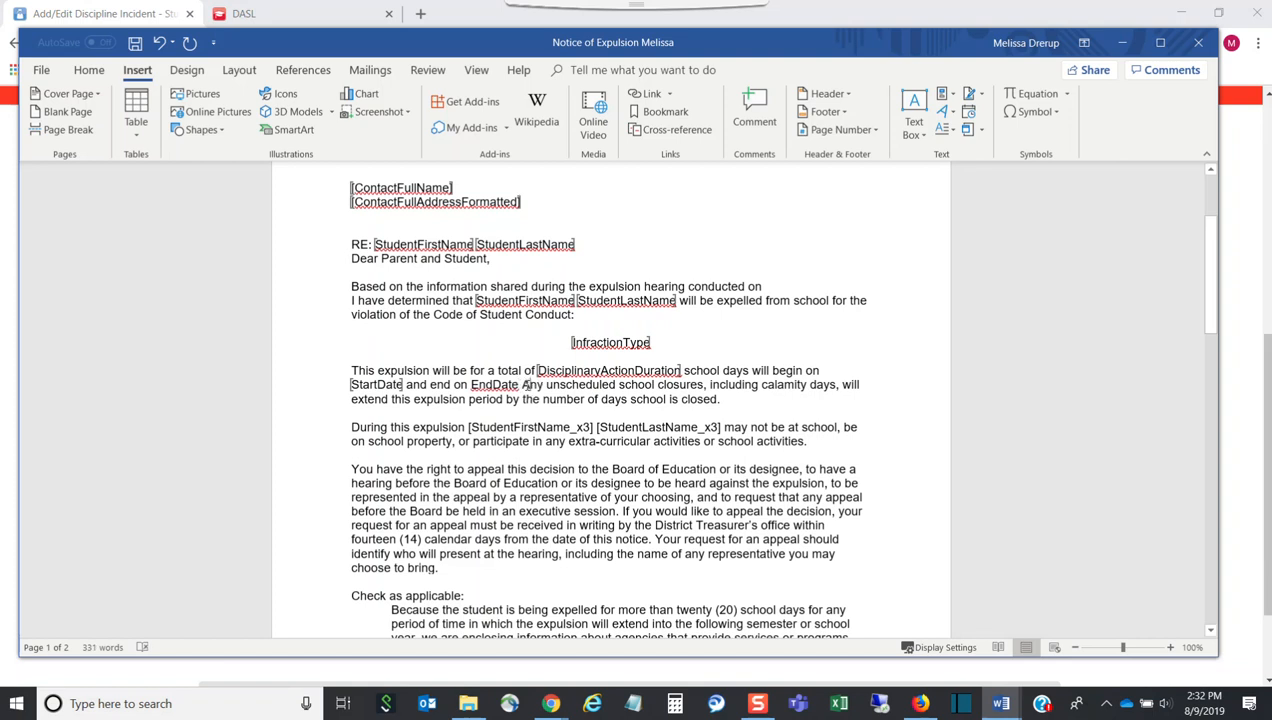
Bookmark EndDate under the name EndDate and add a period after it
double_click(490, 384)
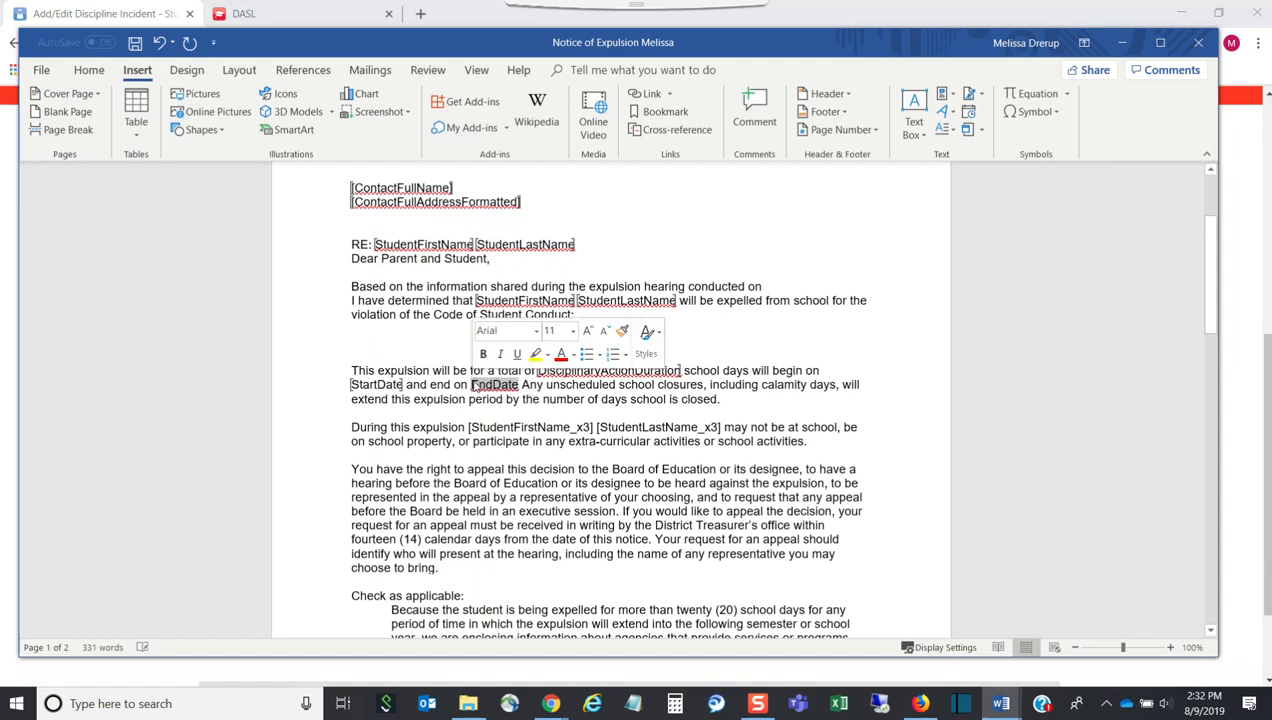
left_click(662, 111)
type("EndDate")
left_click(751, 443)
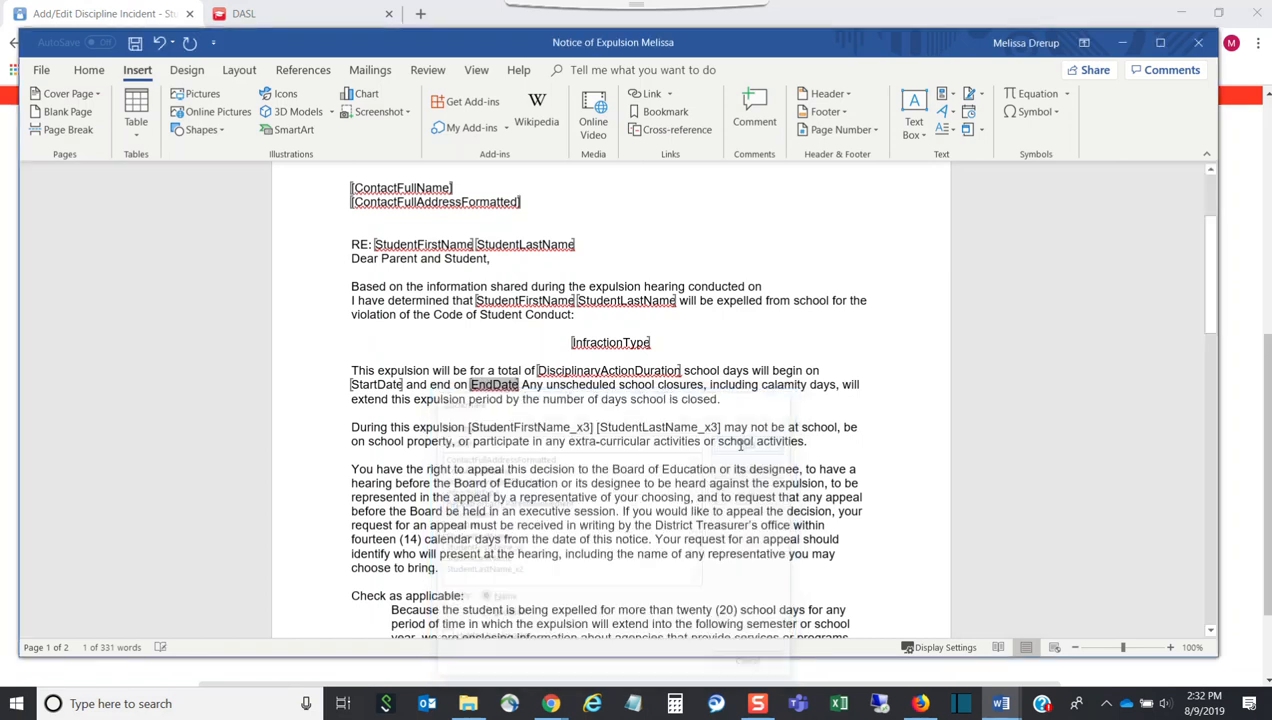
left_click(521, 385)
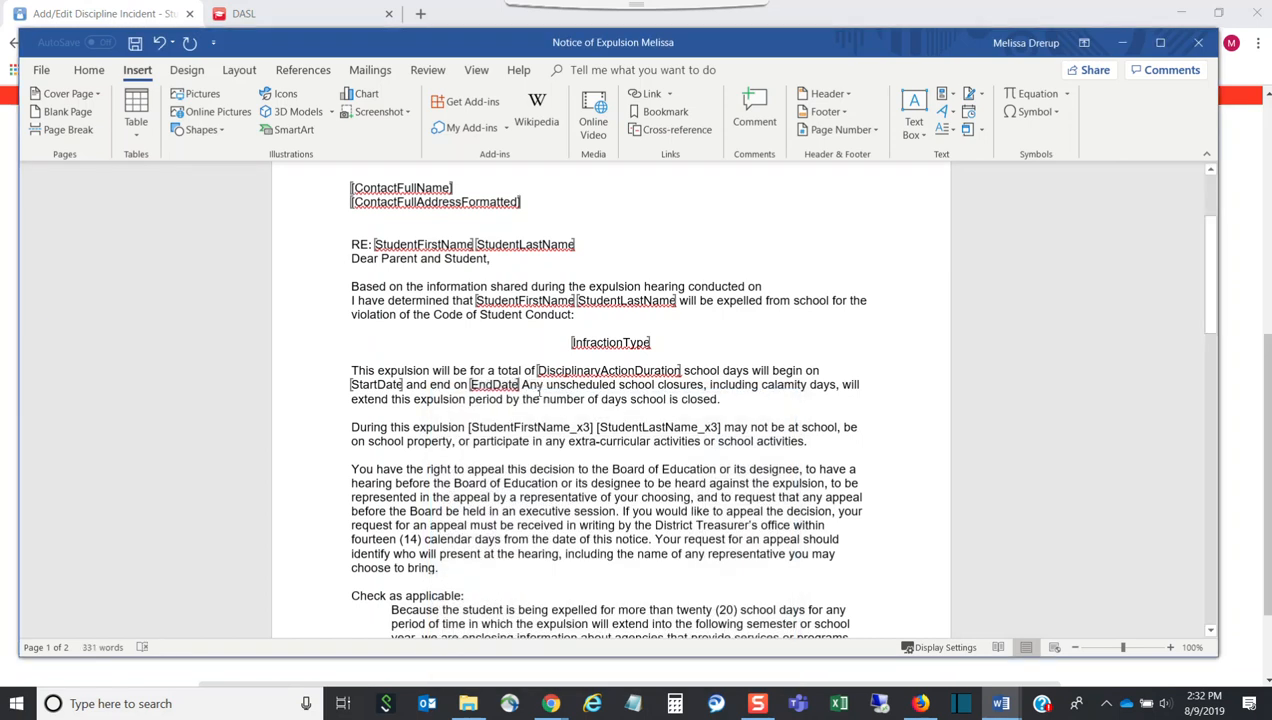
type(".")
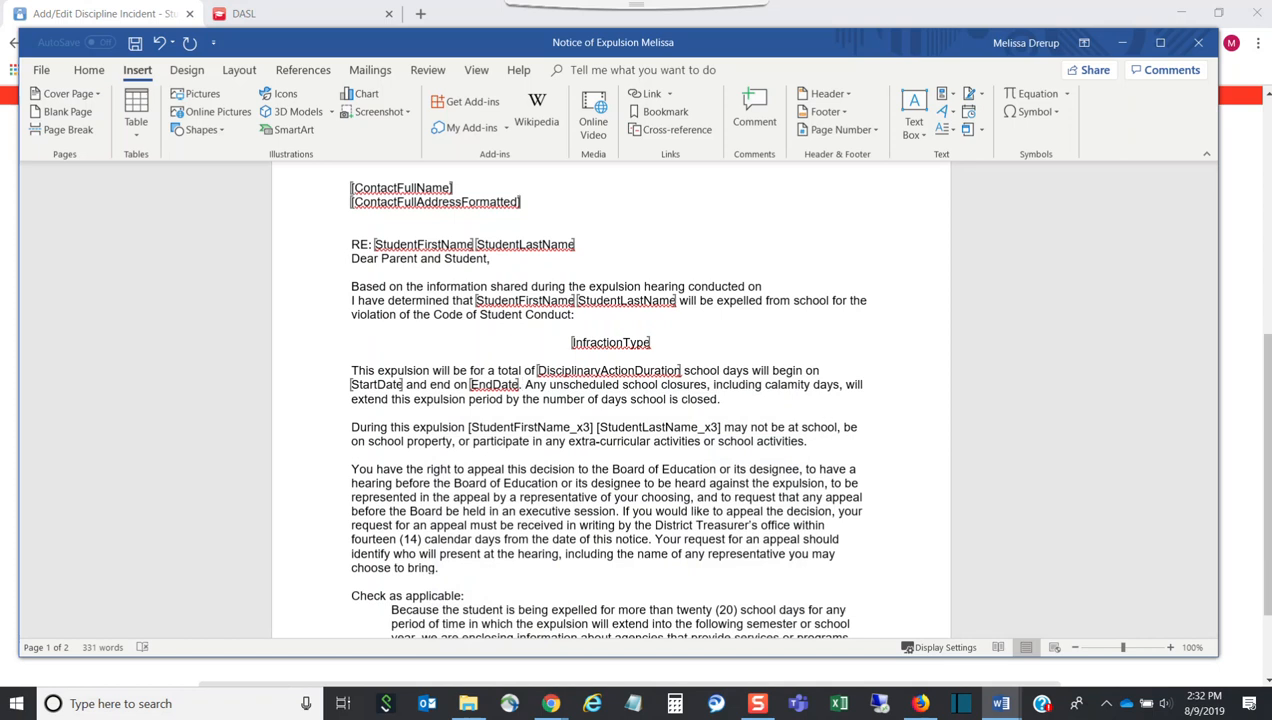
Delete the duplicate student name placeholders and 'may' from the 'During this expulsion' sentence
scroll(600, 350, "down", 2)
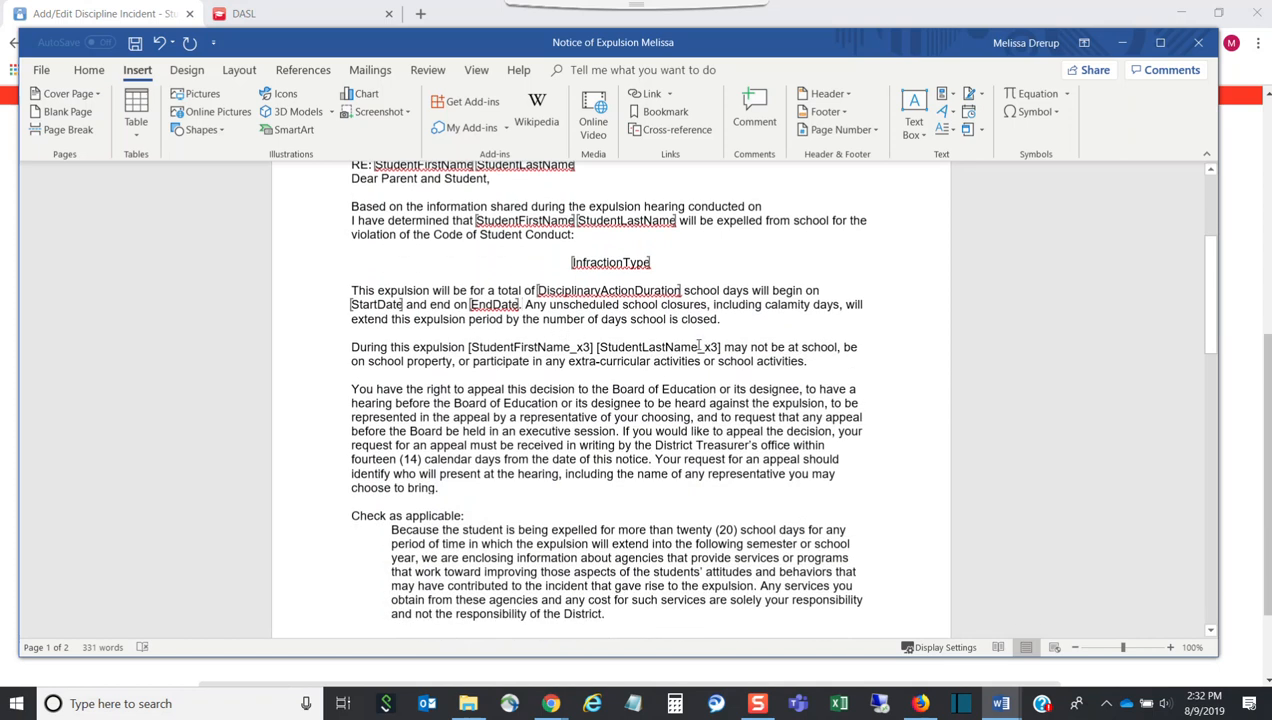
left_click_drag(723, 347, 468, 345)
key("Delete")
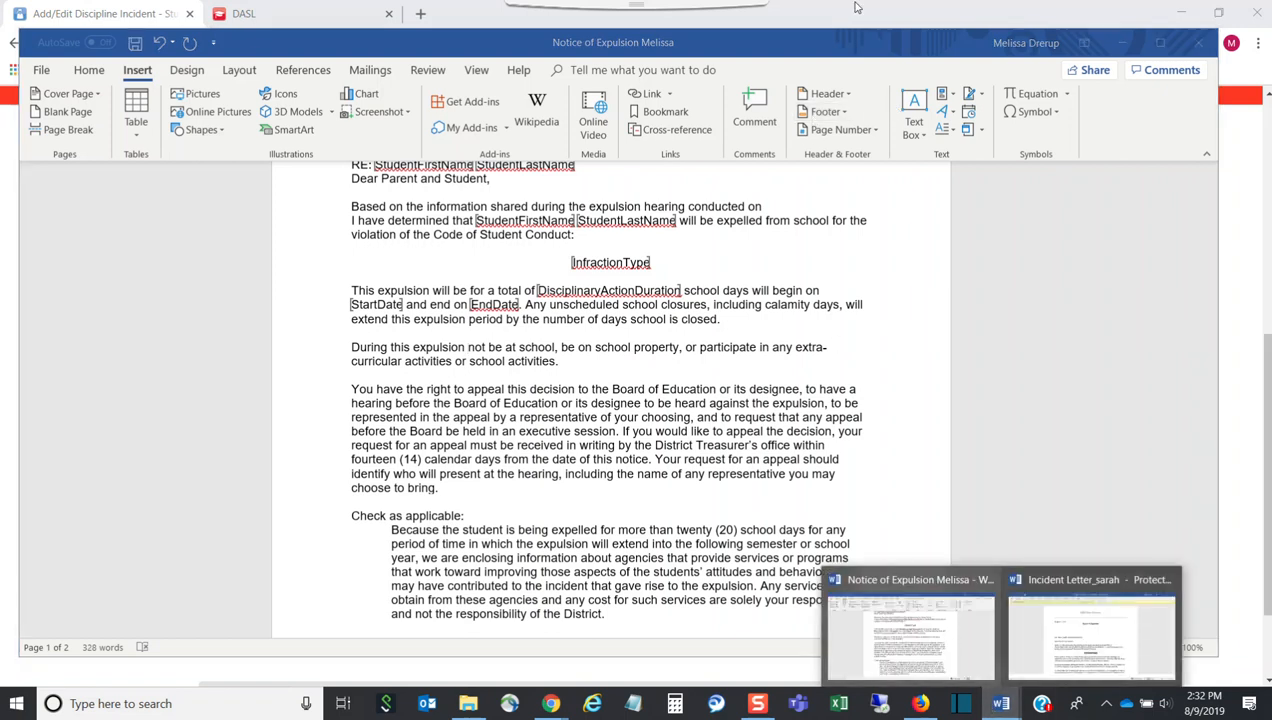
Copy StudentFirstName from the help PDF and paste it after 'During this expulsion'
left_click(355, 27)
left_click(352, 20)
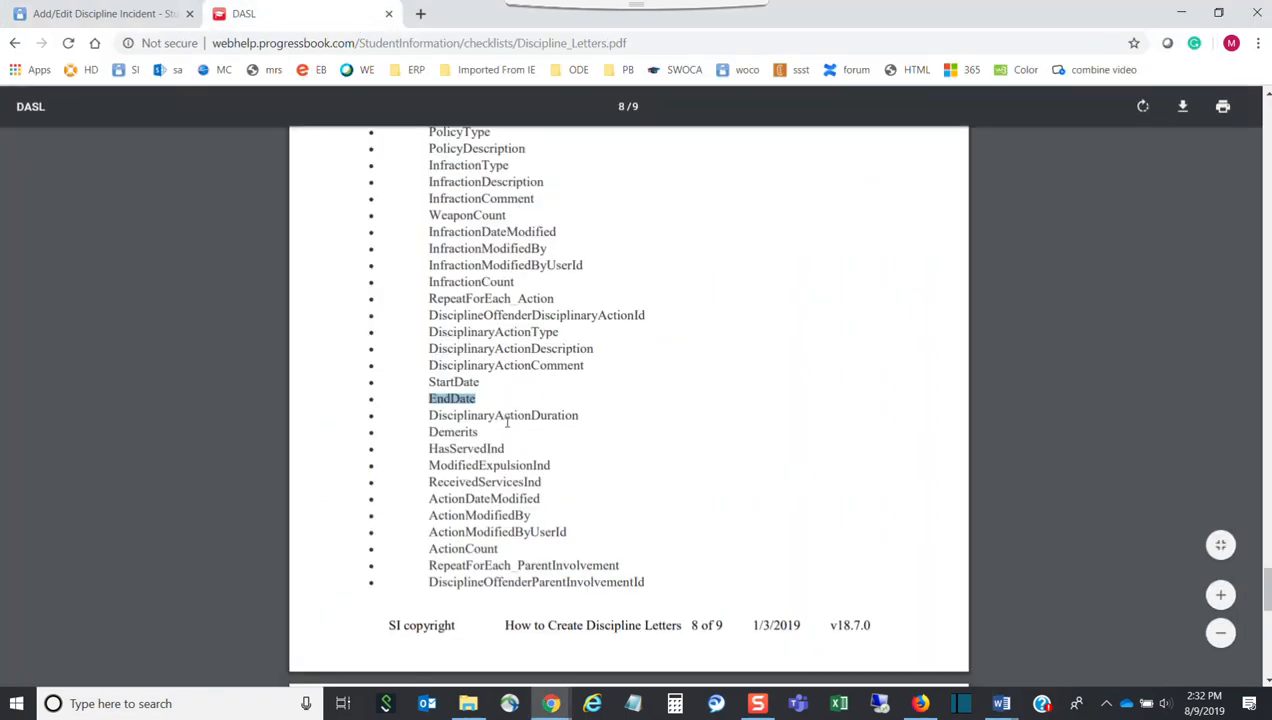
scroll(506, 421, "up", 10)
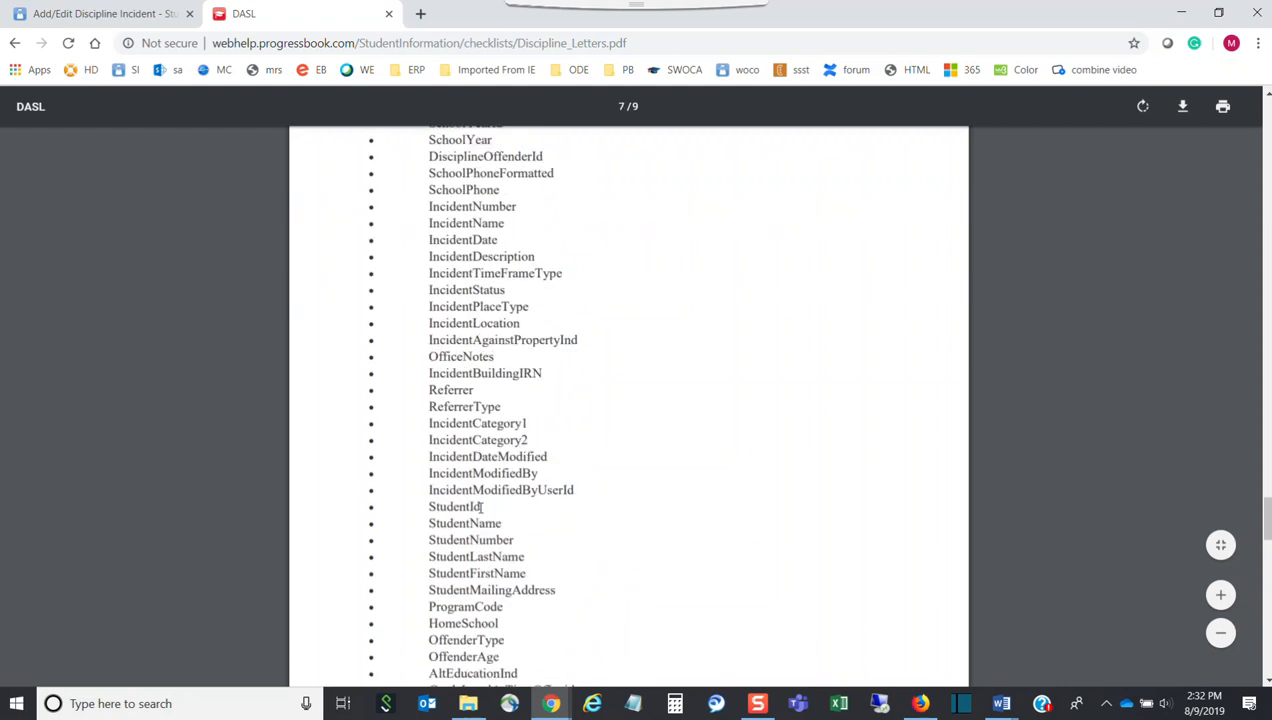
left_click_drag(524, 573, 436, 568)
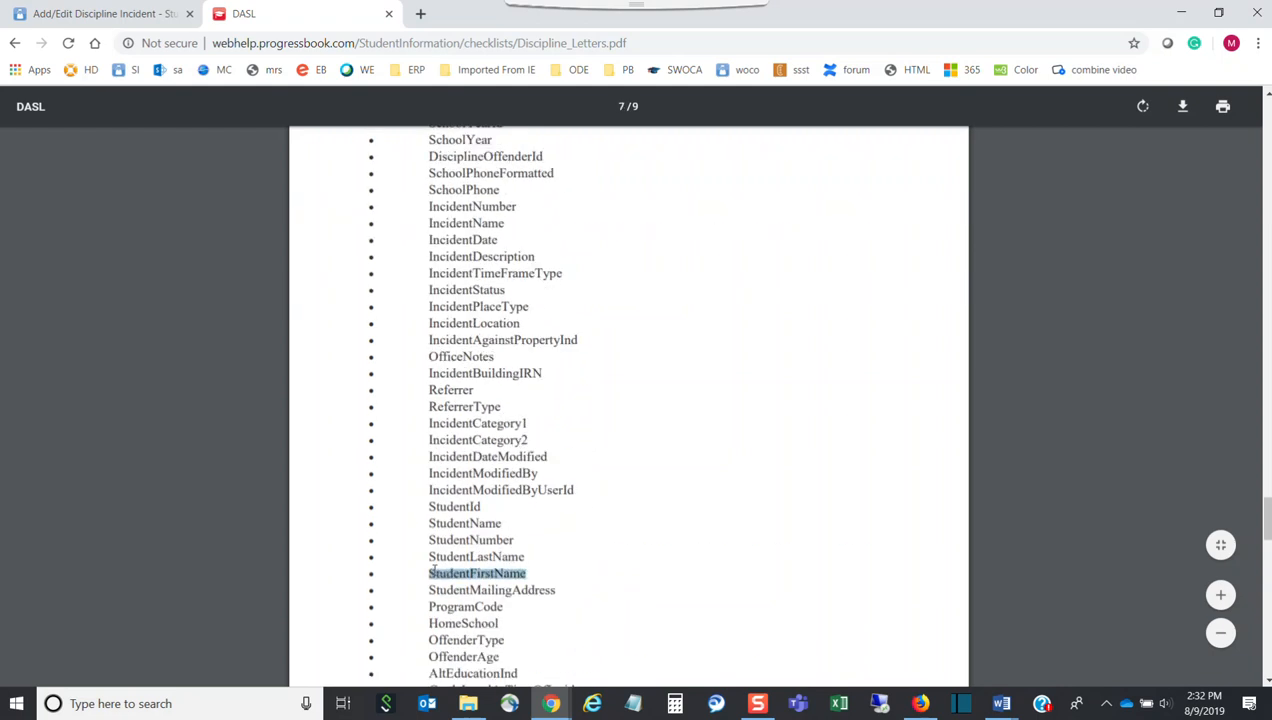
left_click(1010, 705)
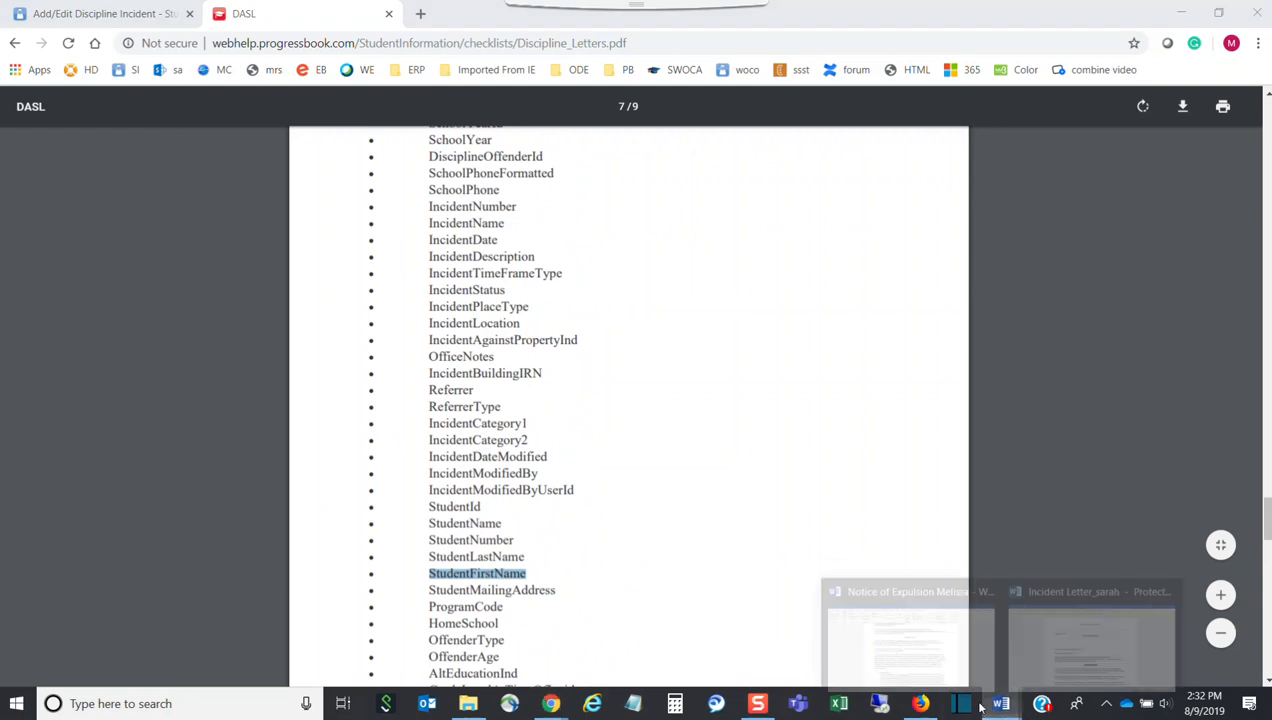
left_click(875, 648)
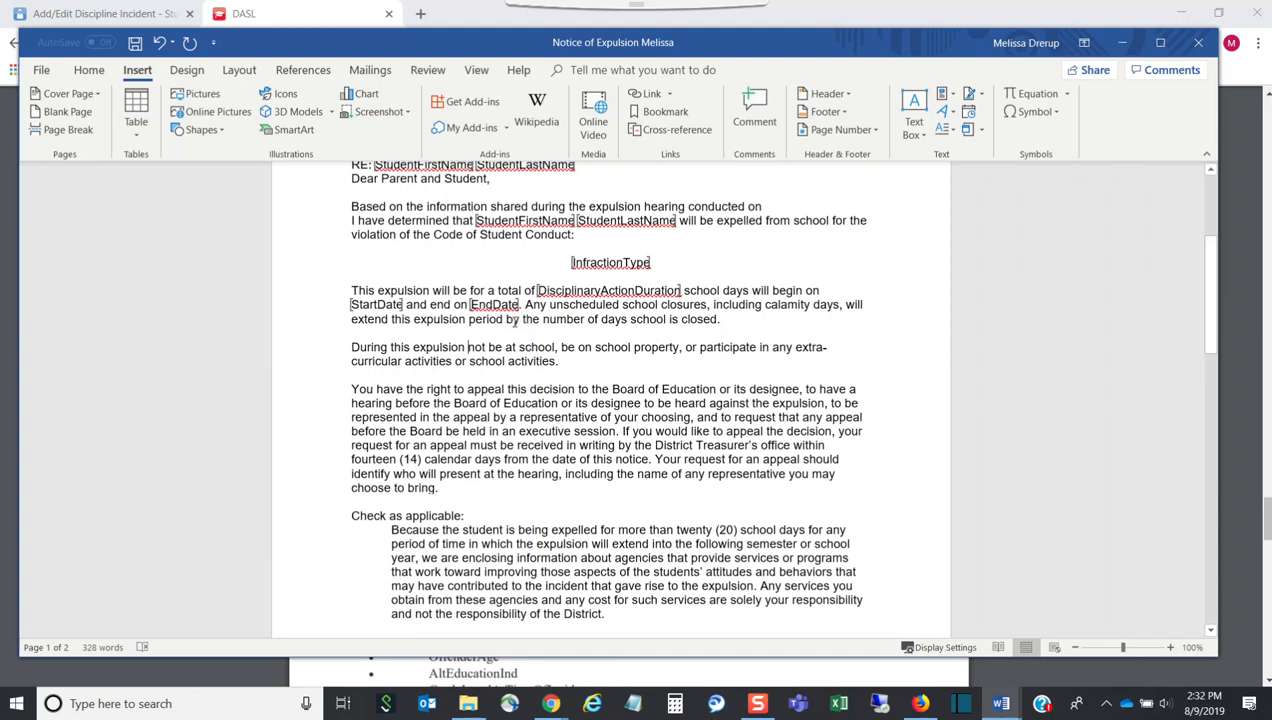
type("StudentFirstName")
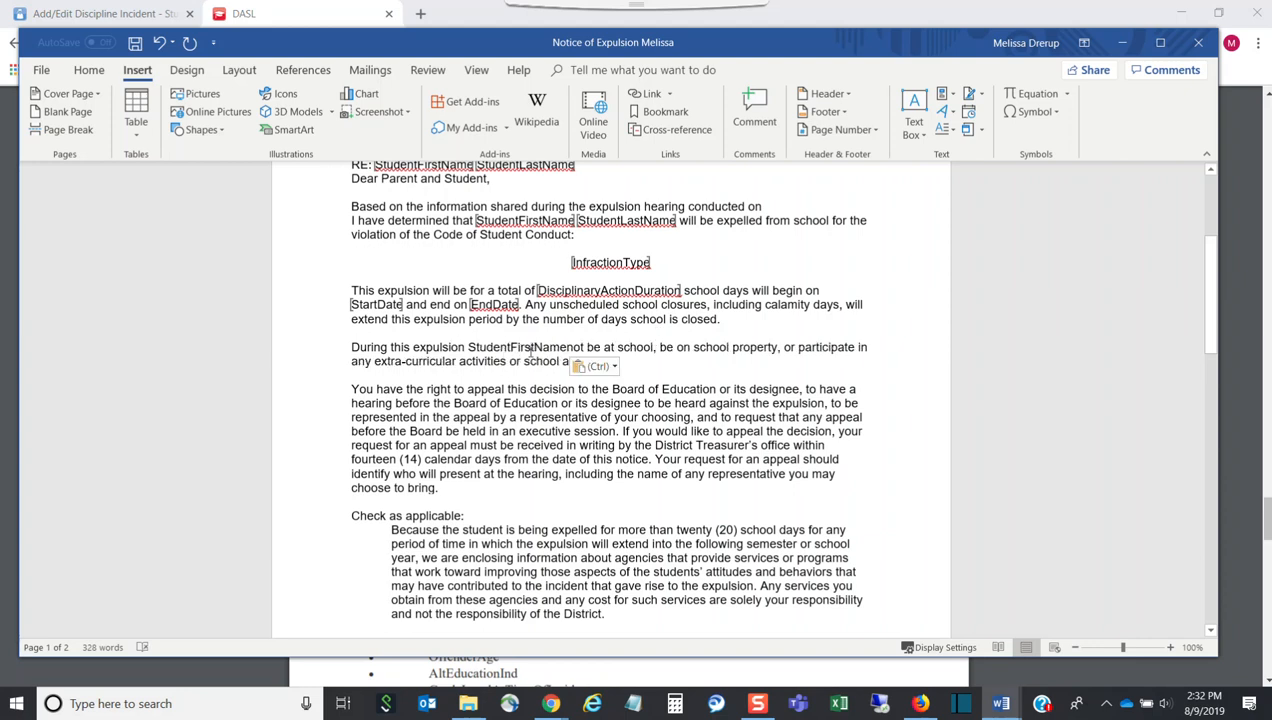
Bookmark the pasted StudentFirstName as StudentFirstName_x3
left_click_drag(569, 348, 467, 343)
key("ctrl+c")
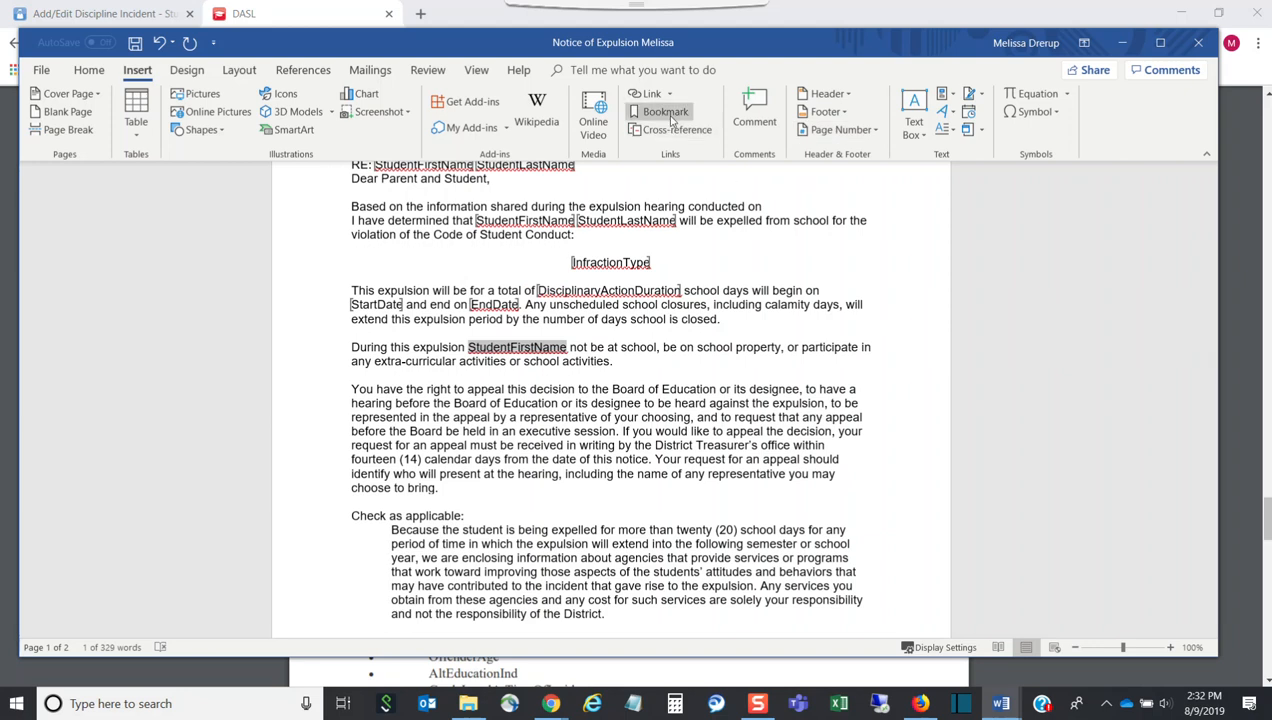
left_click(662, 111)
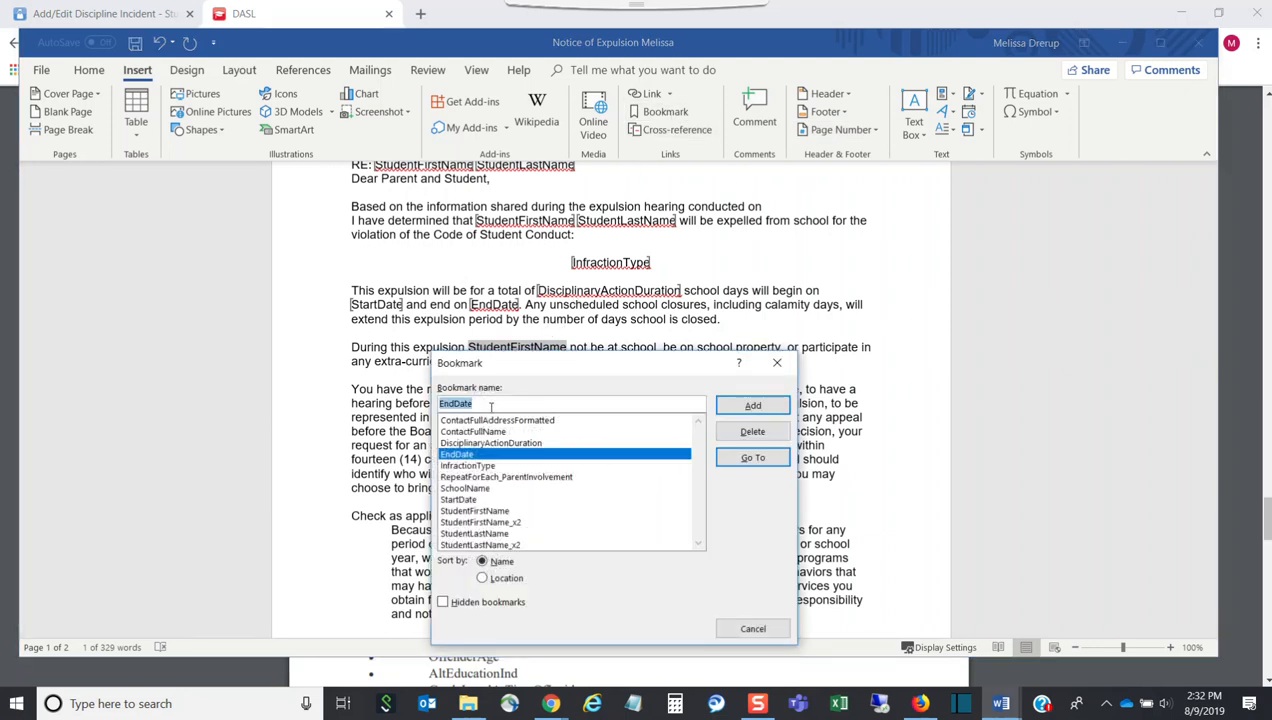
key("ctrl+v")
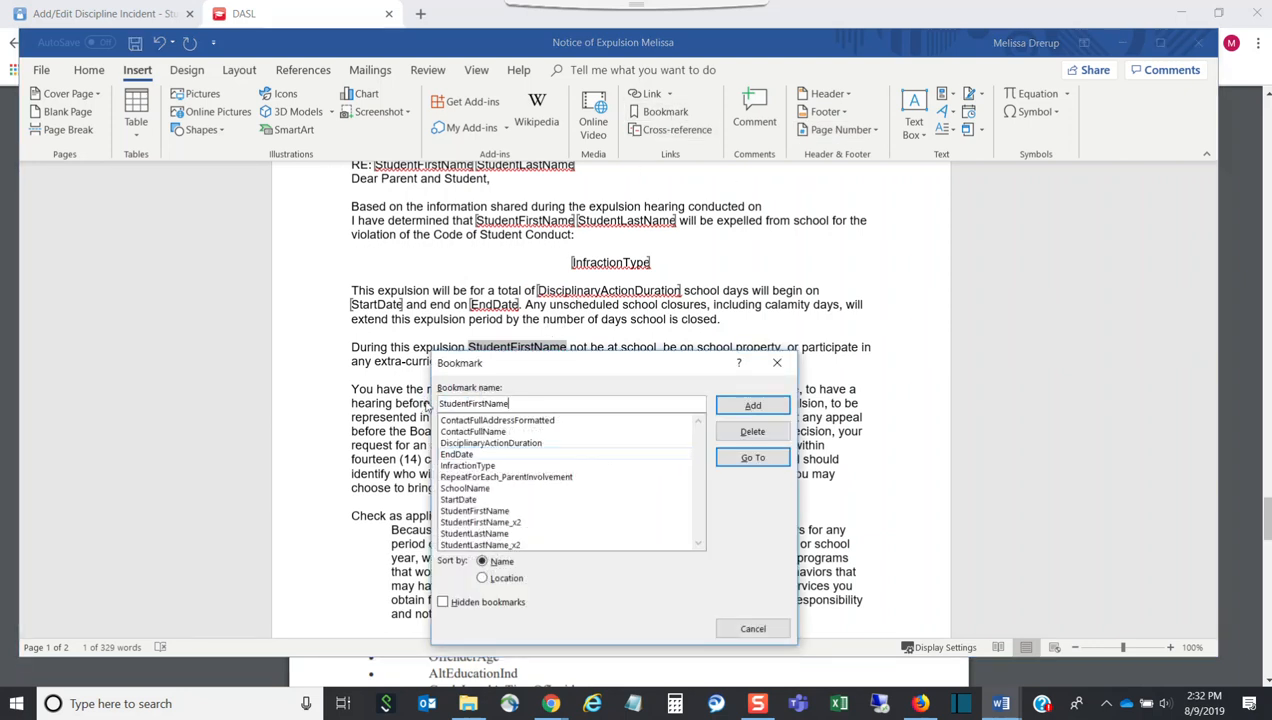
type("_x3")
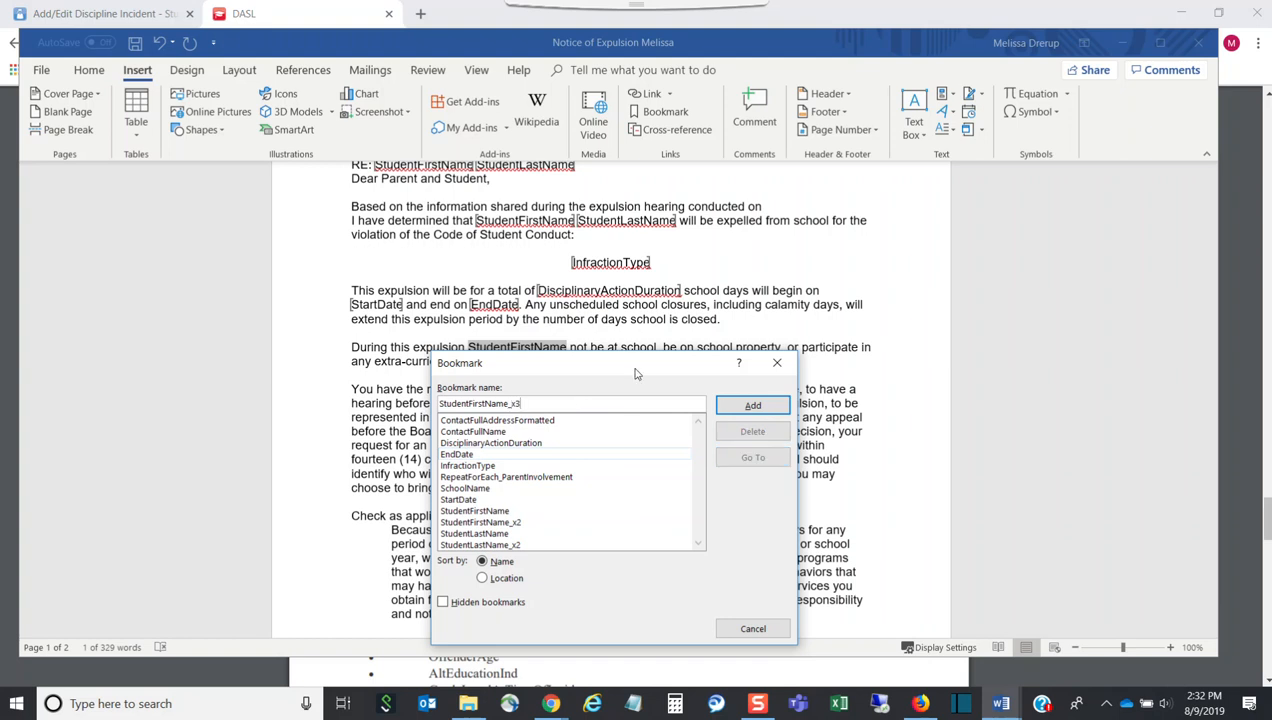
left_click(752, 405)
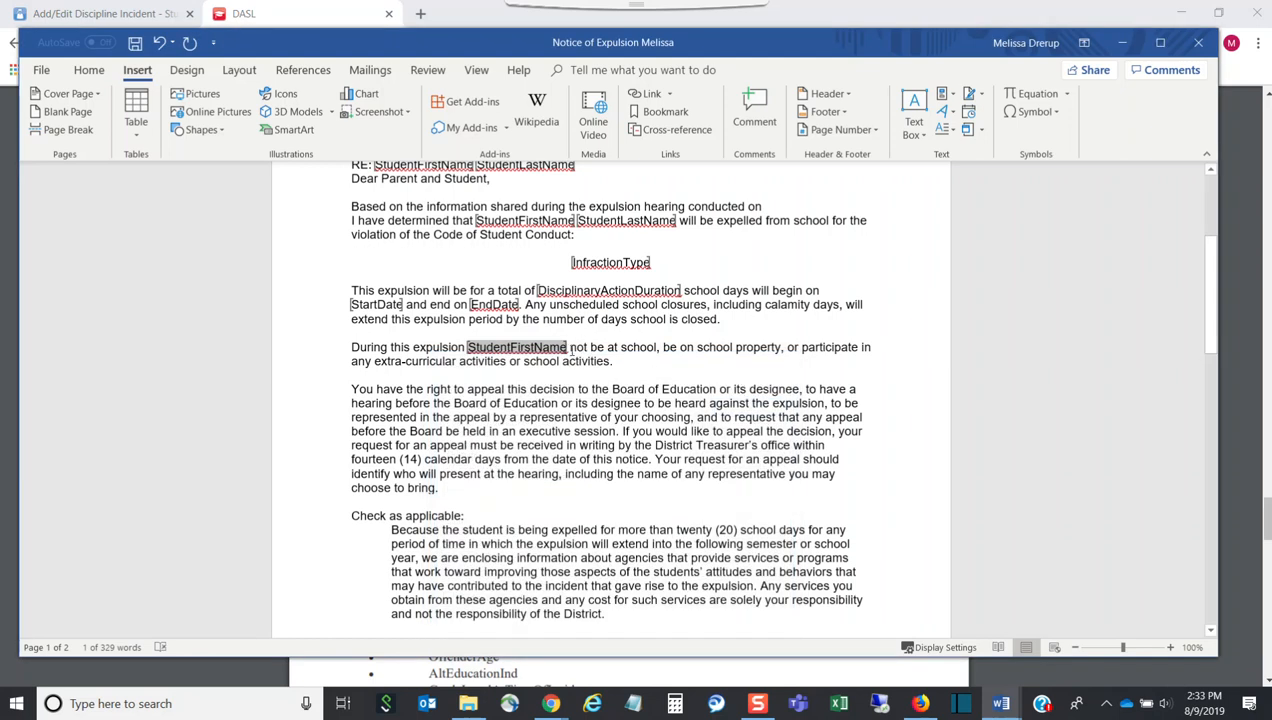
left_click(572, 350)
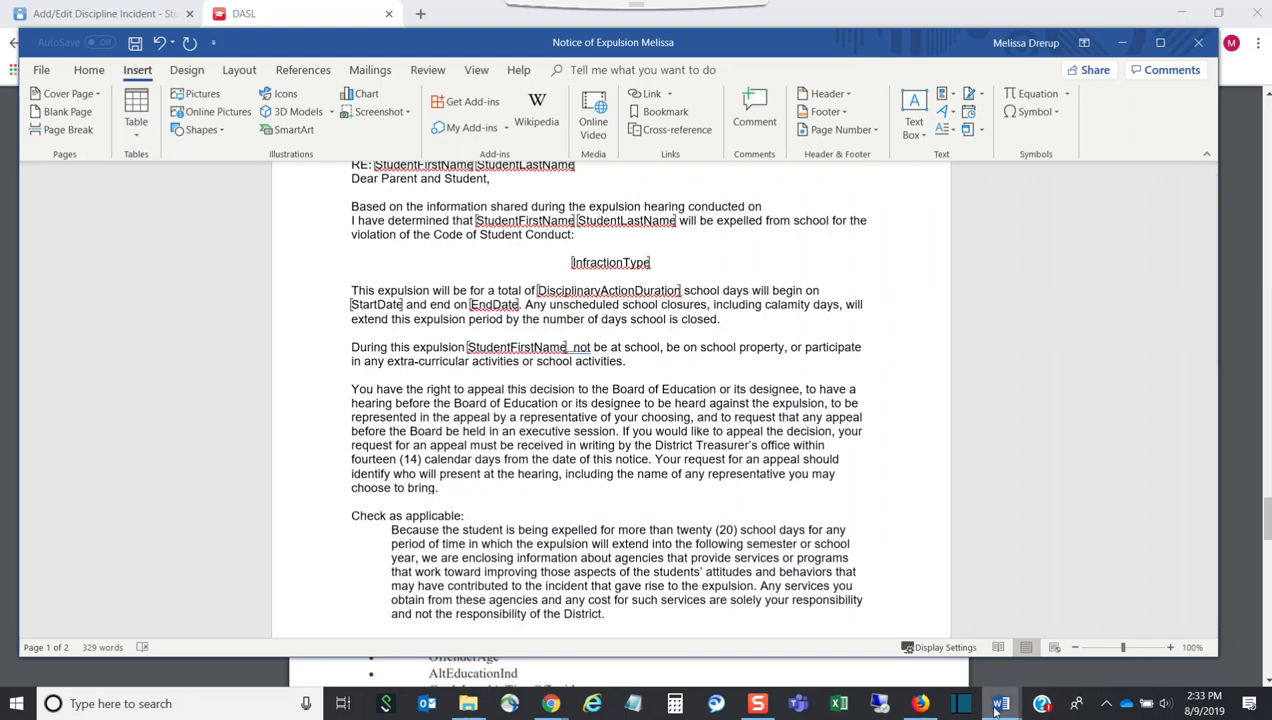
Copy StudentLastName from the help PDF and paste it after StudentFirstName
left_click(287, 22)
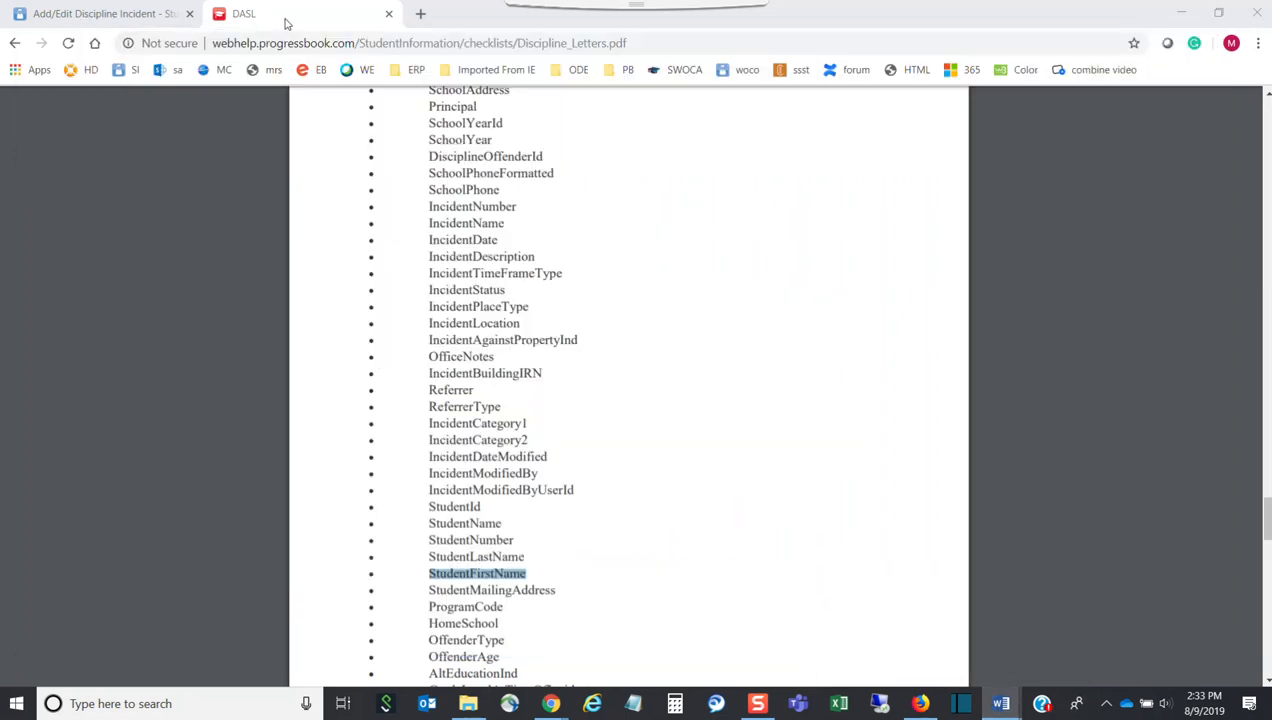
left_click_drag(525, 556, 431, 557)
key("ctrl+c")
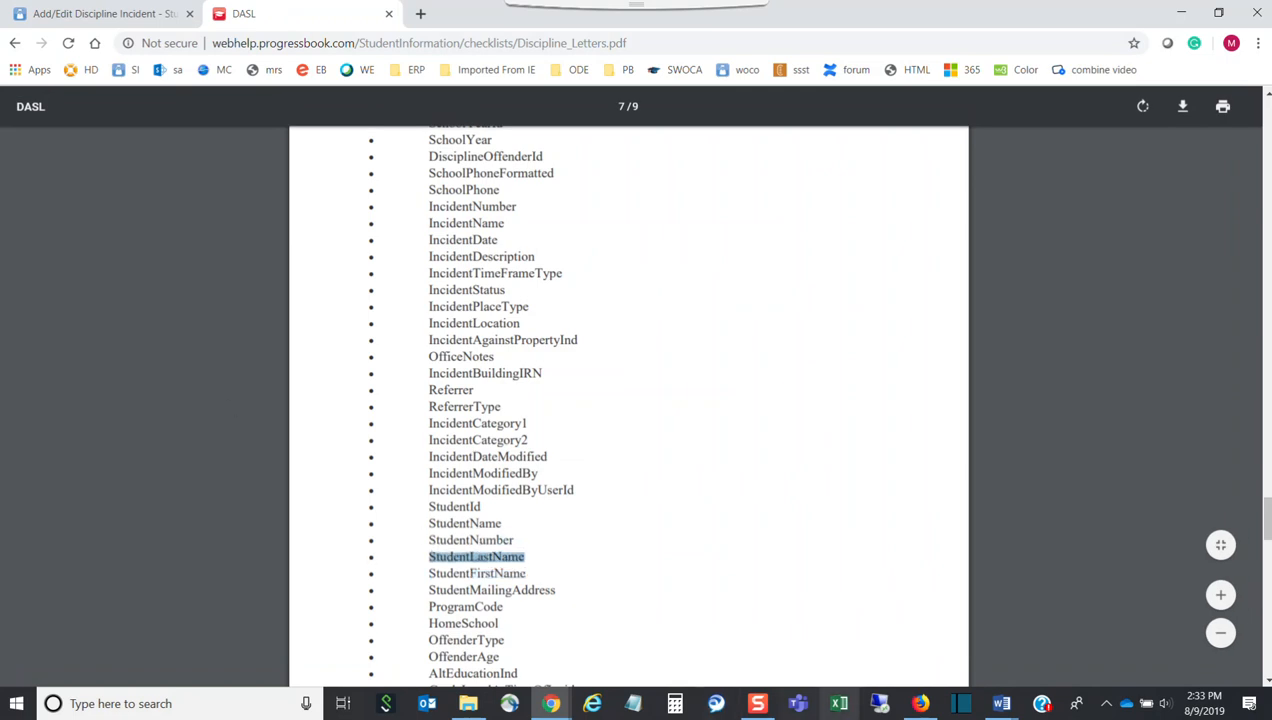
left_click(998, 704)
left_click(935, 655)
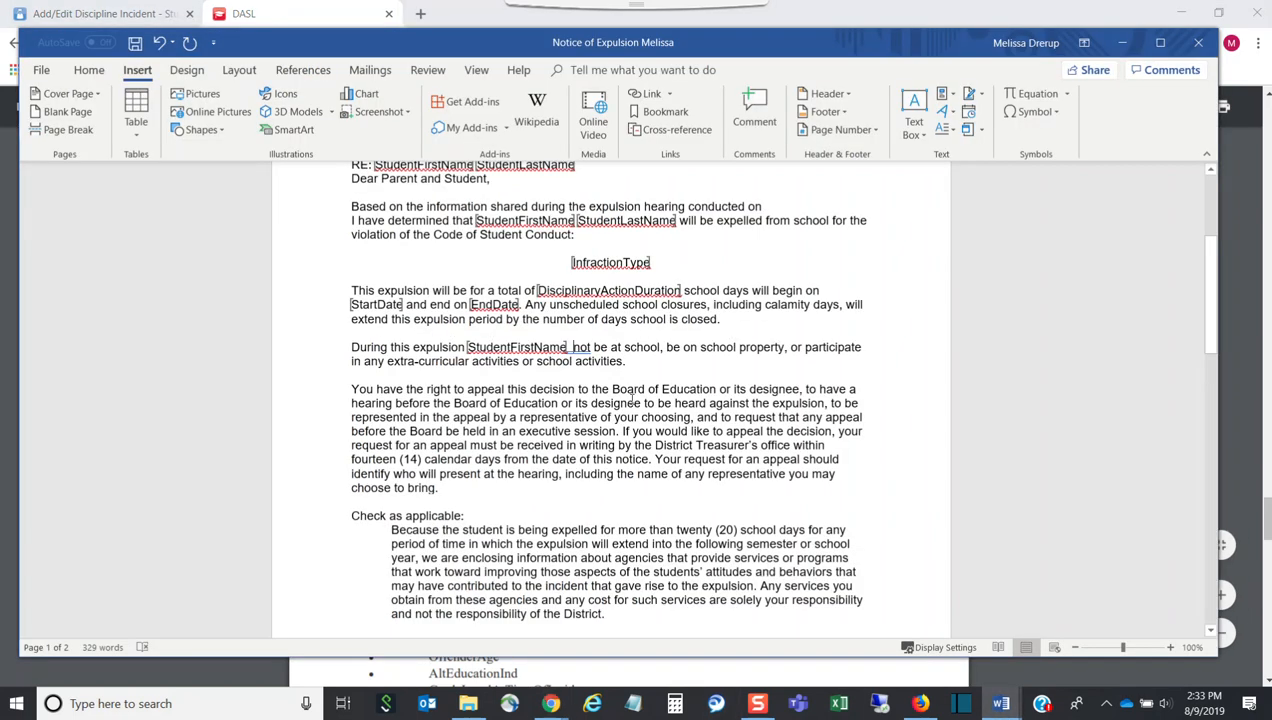
key("ctrl+v")
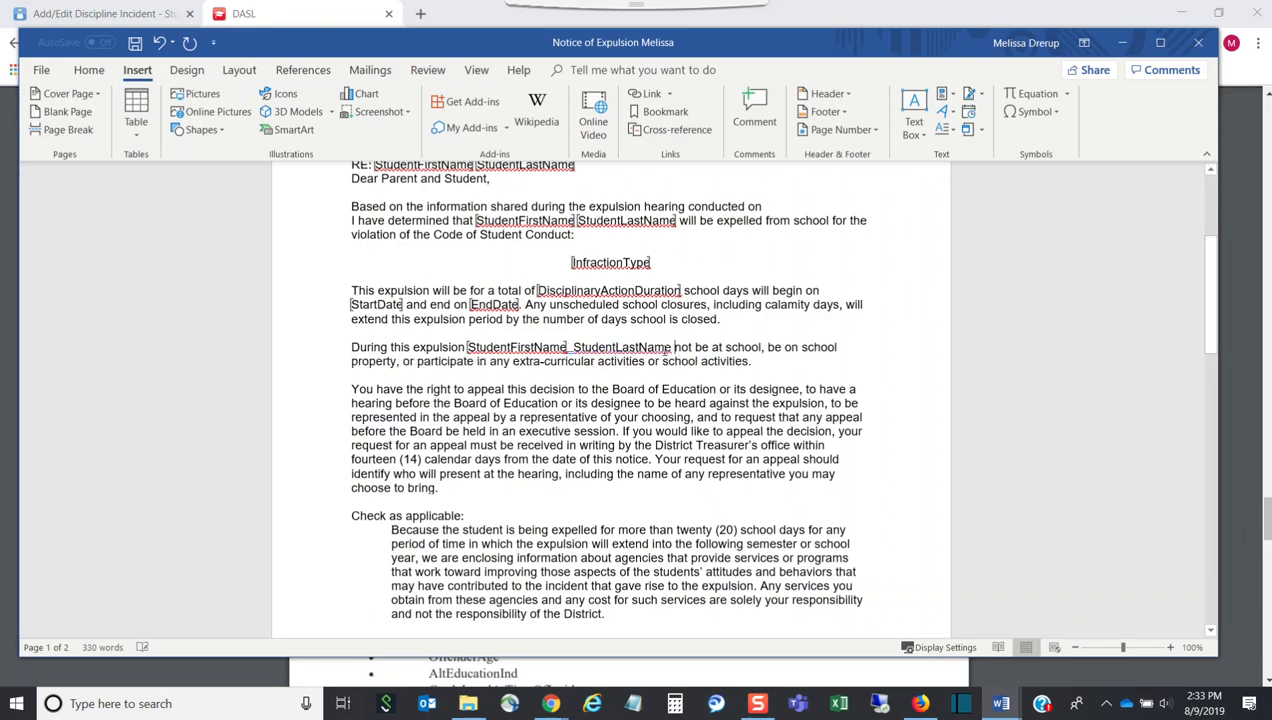
Bookmark the pasted StudentLastName as StudentLastName_x3
left_click_drag(672, 347, 573, 348)
key("ctrl+c")
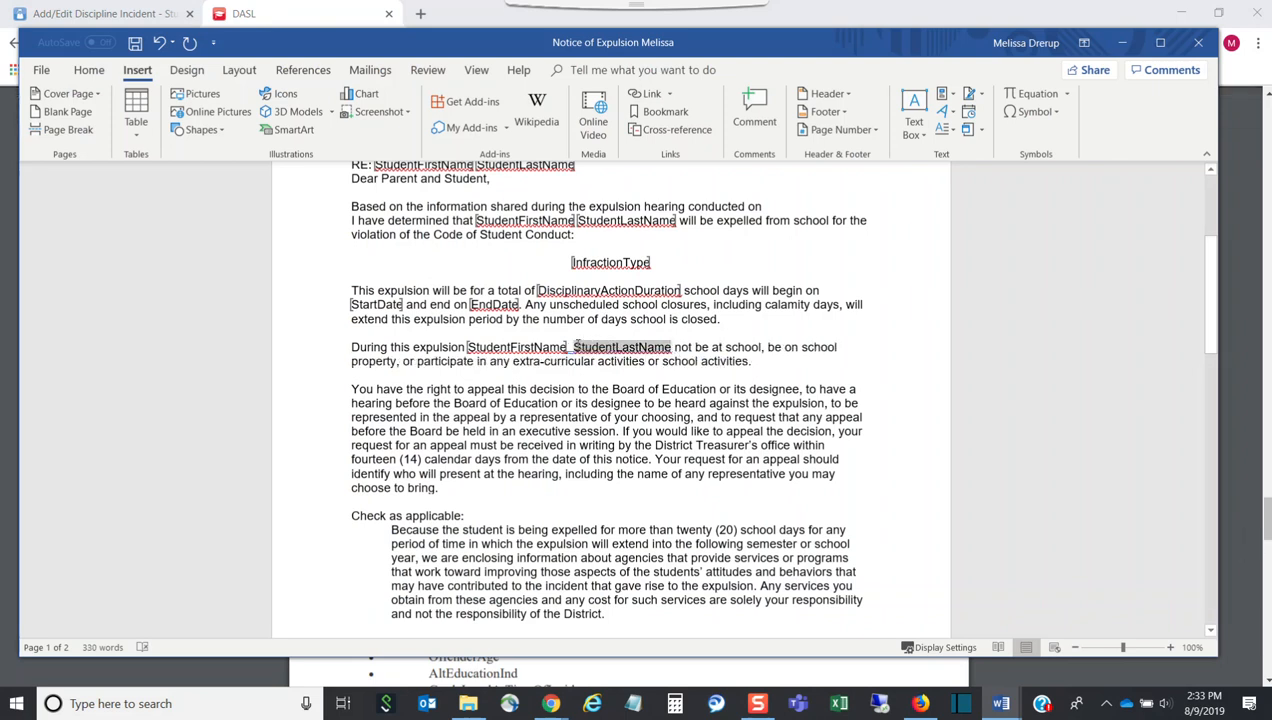
left_click(660, 111)
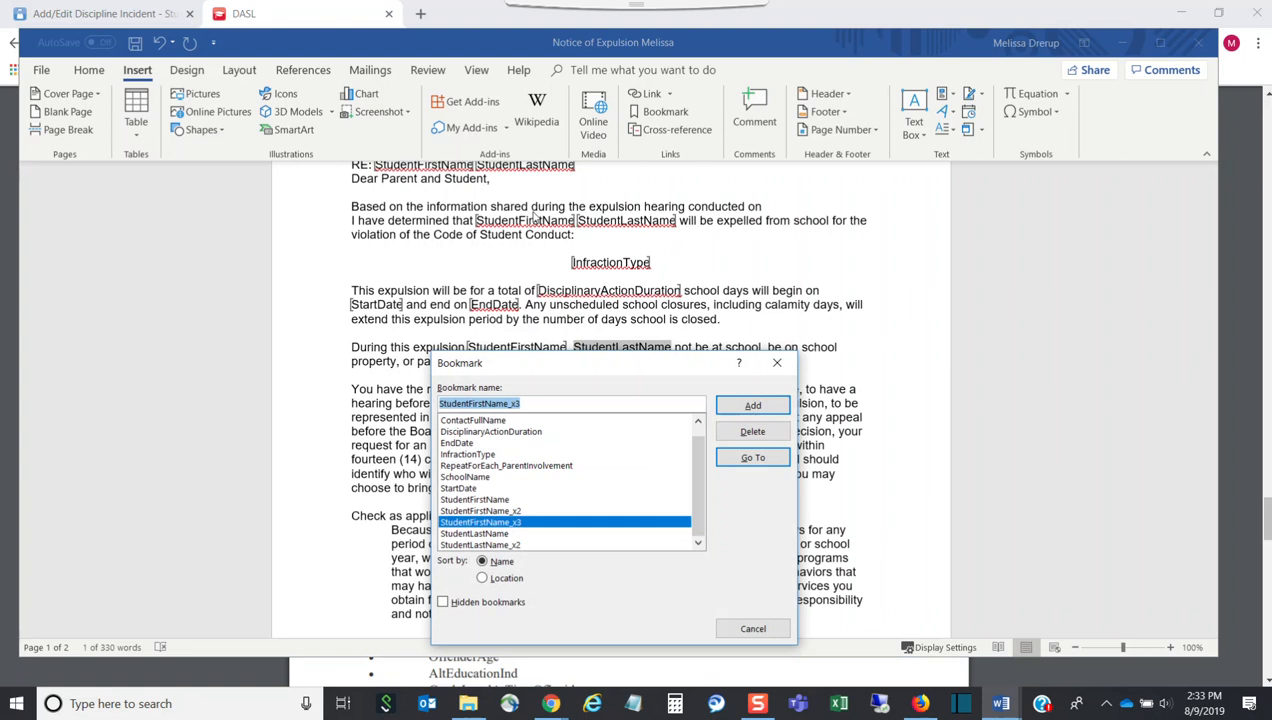
left_click_drag(560, 404, 444, 392)
key("ctrl+v")
left_click_drag(530, 406, 405, 402)
key("ctrl+v")
type("_x3")
left_click(722, 403)
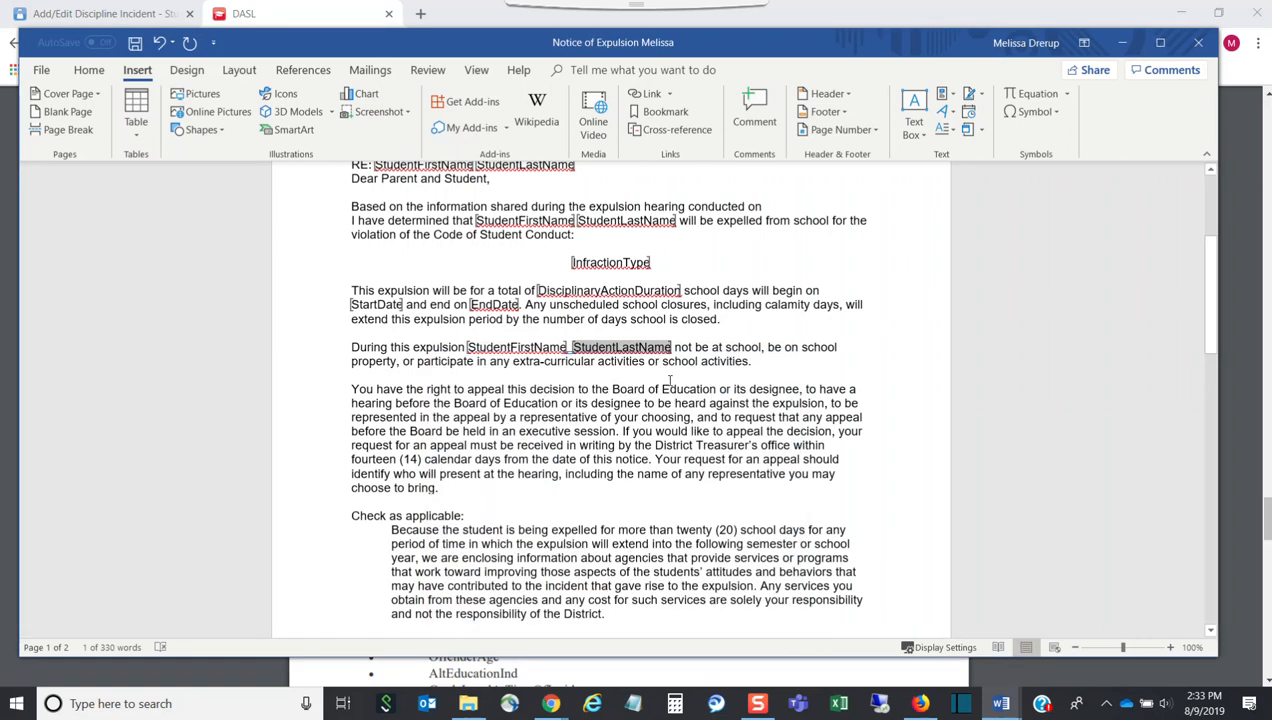
Remove the blank paragraph after the Superintendent/Treasurer cc line so the notice is one page
scroll(669, 379, "down", 2)
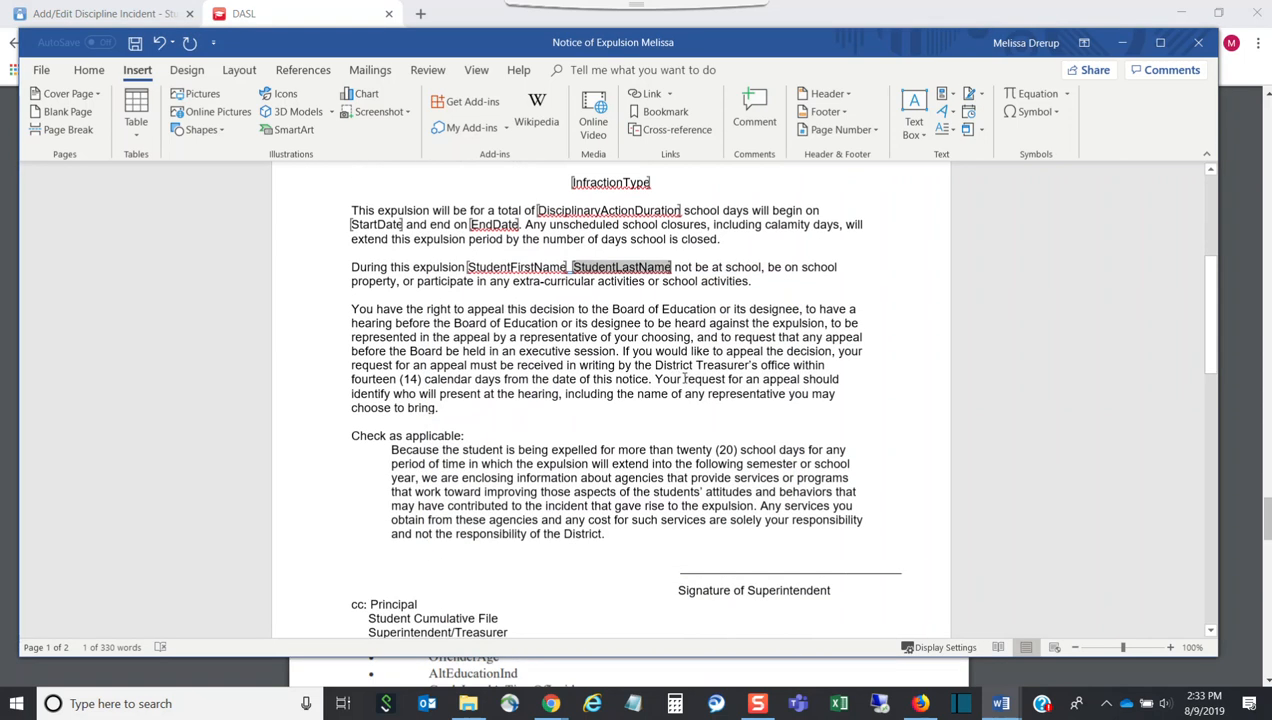
scroll(684, 380, "down", 8)
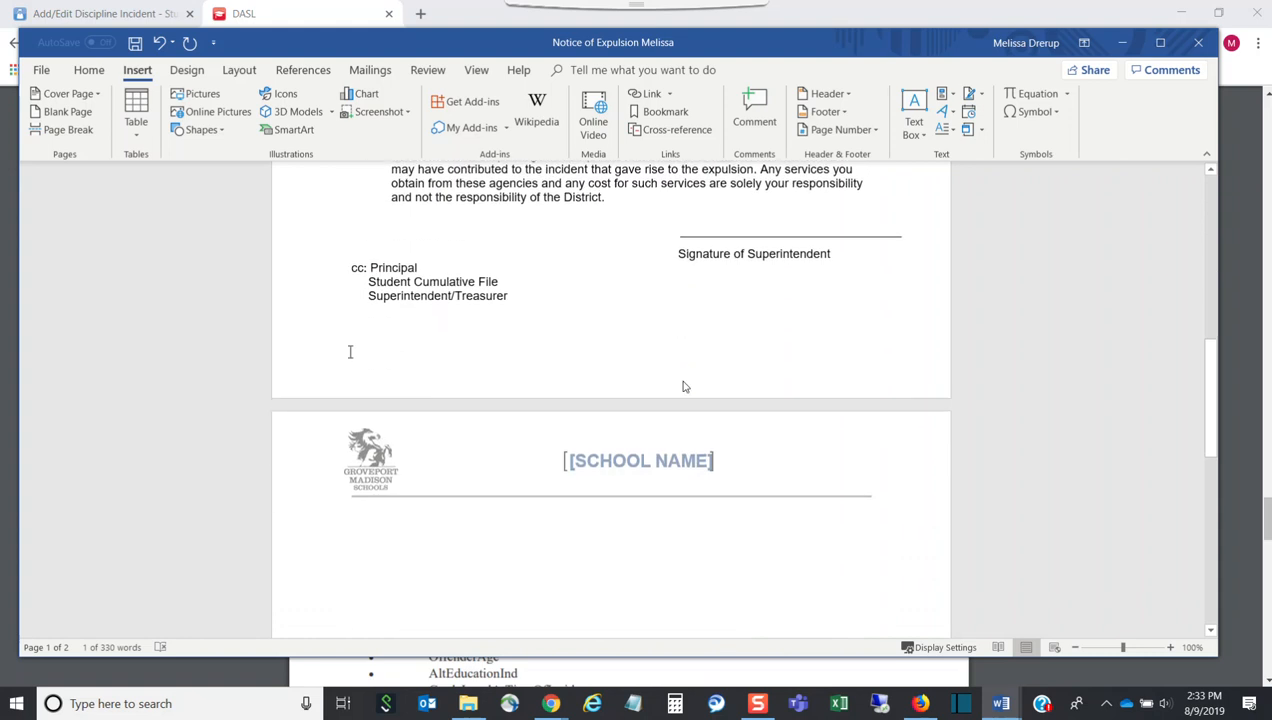
scroll(682, 380, "down", 7)
scroll(680, 380, "up", 8)
scroll(677, 382, "up", 4)
left_click(418, 538)
left_click(561, 509)
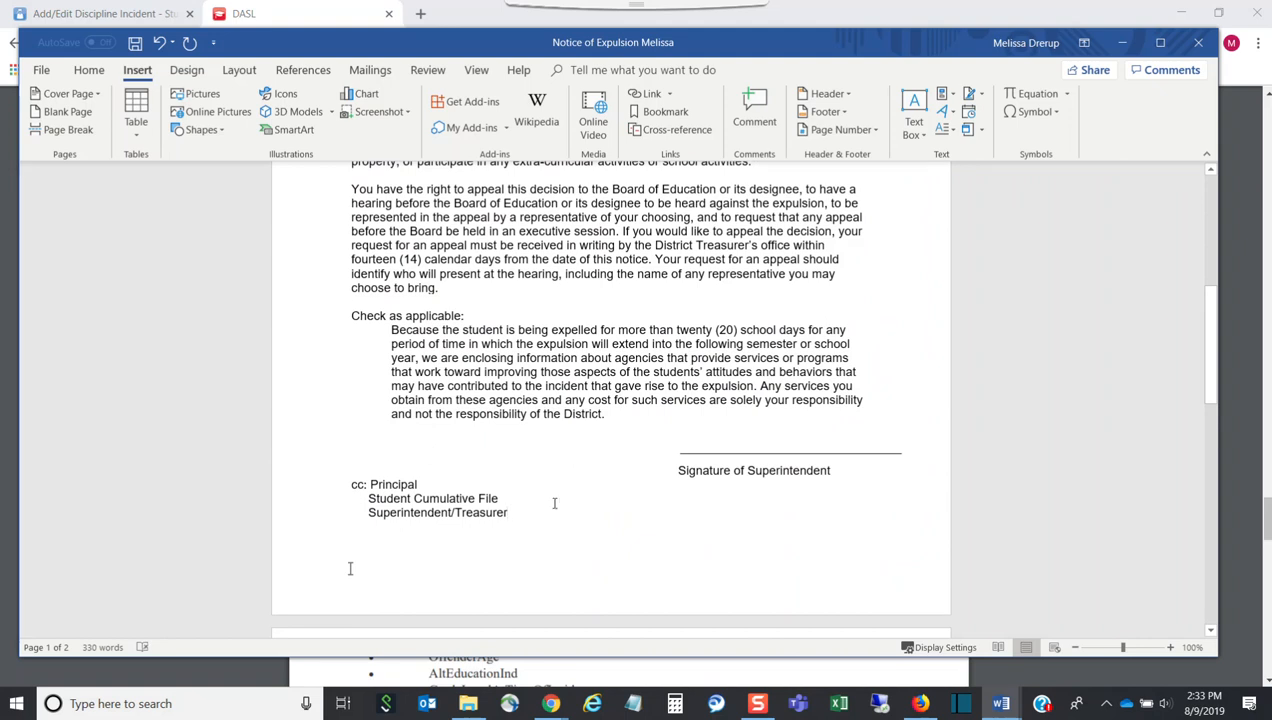
key("BackSpace")
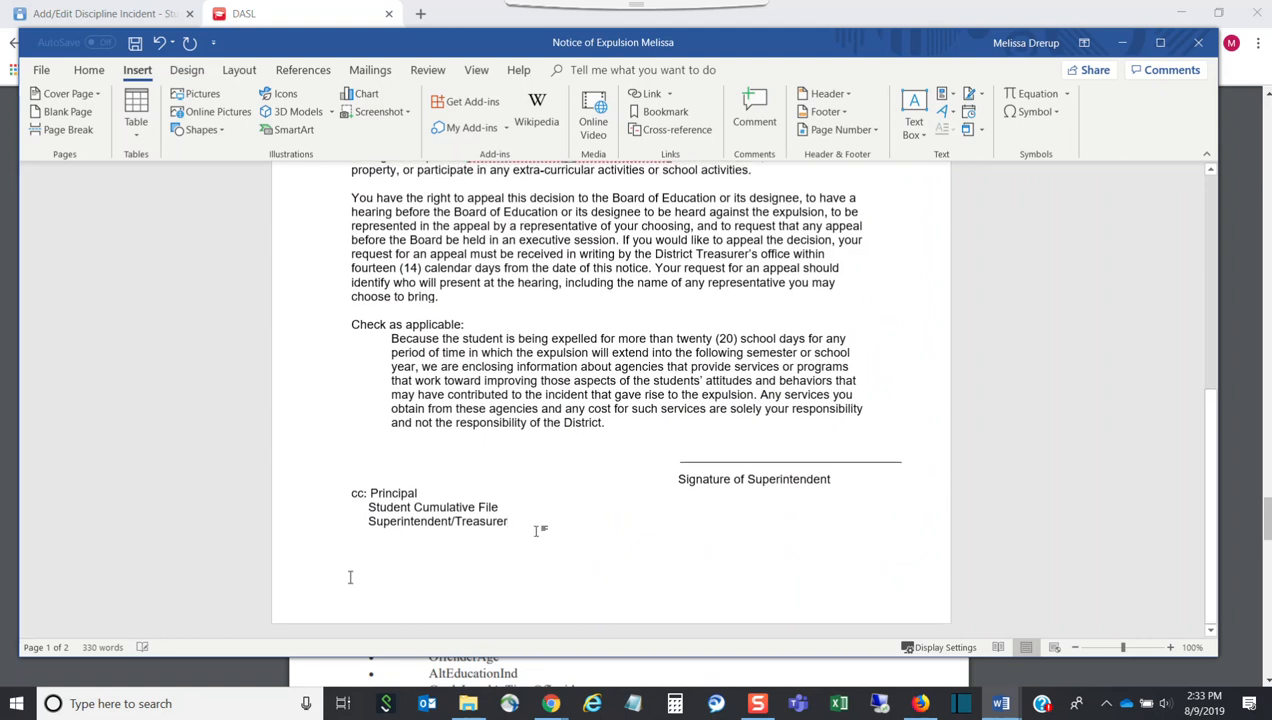
scroll(850, 450, "up", 6)
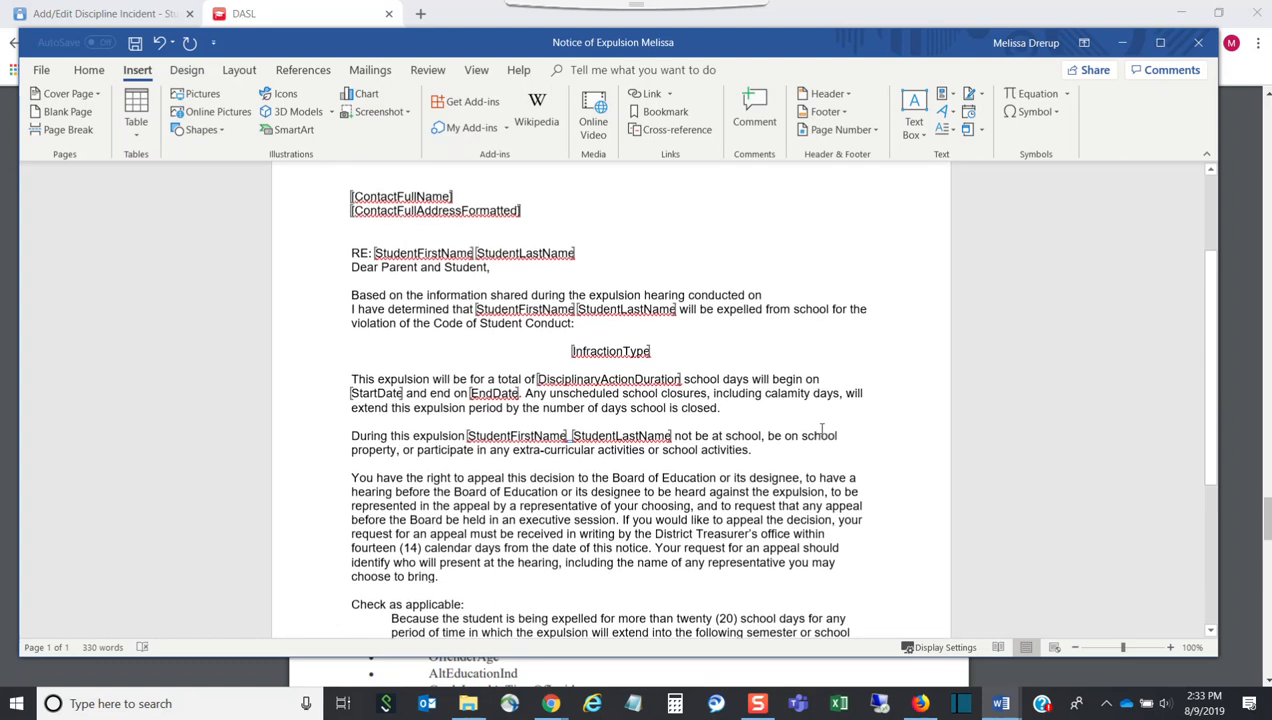
scroll(819, 423, "up", 3)
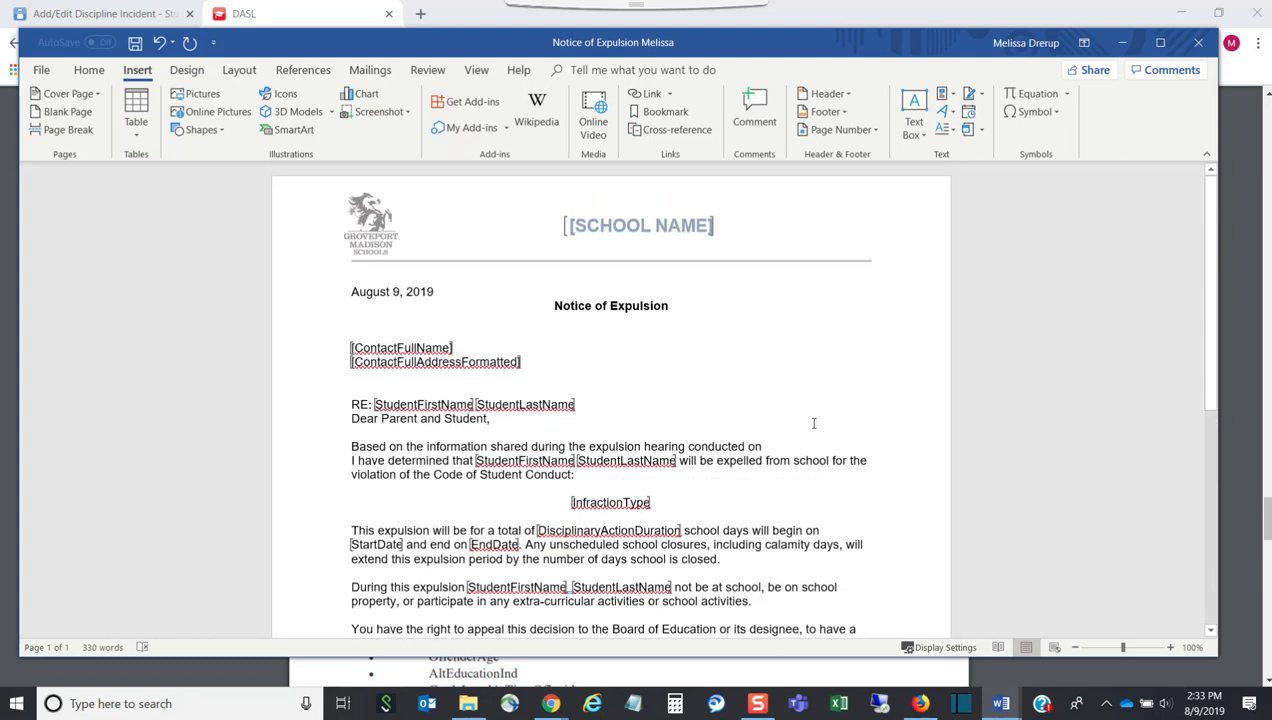
Save the Notice of Expulsion template and close the Word window
left_click(44, 70)
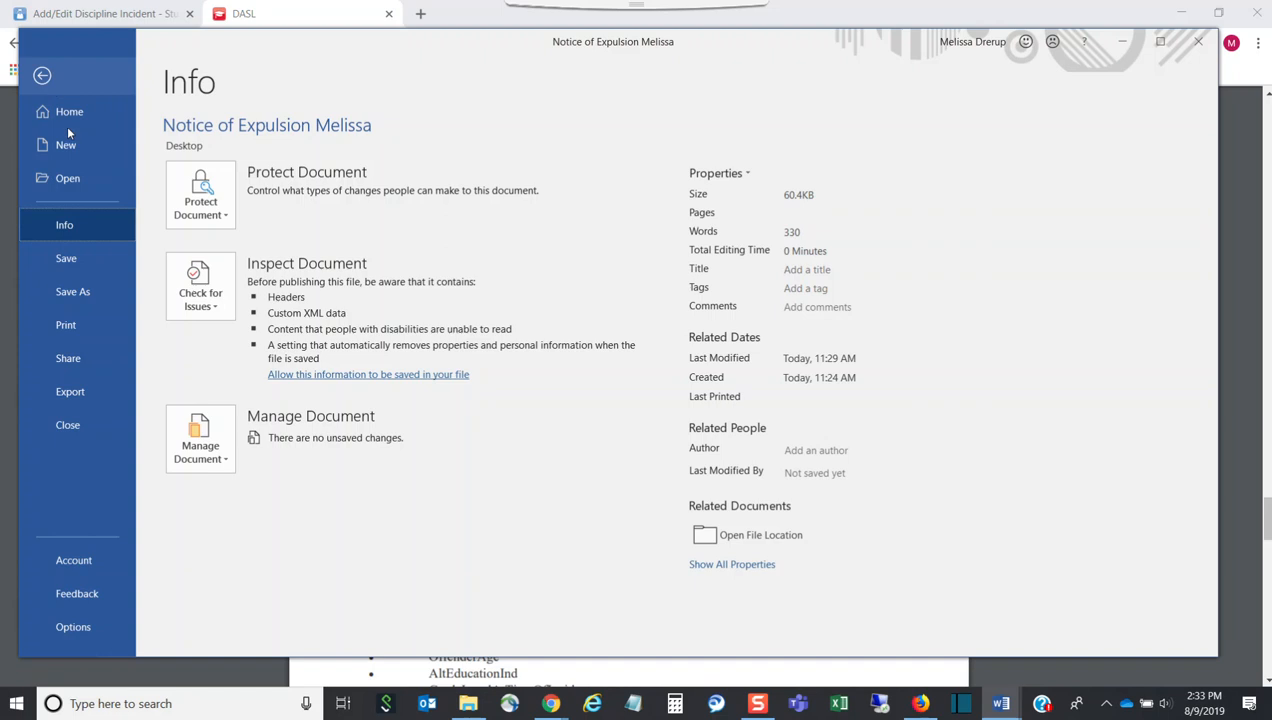
left_click(74, 262)
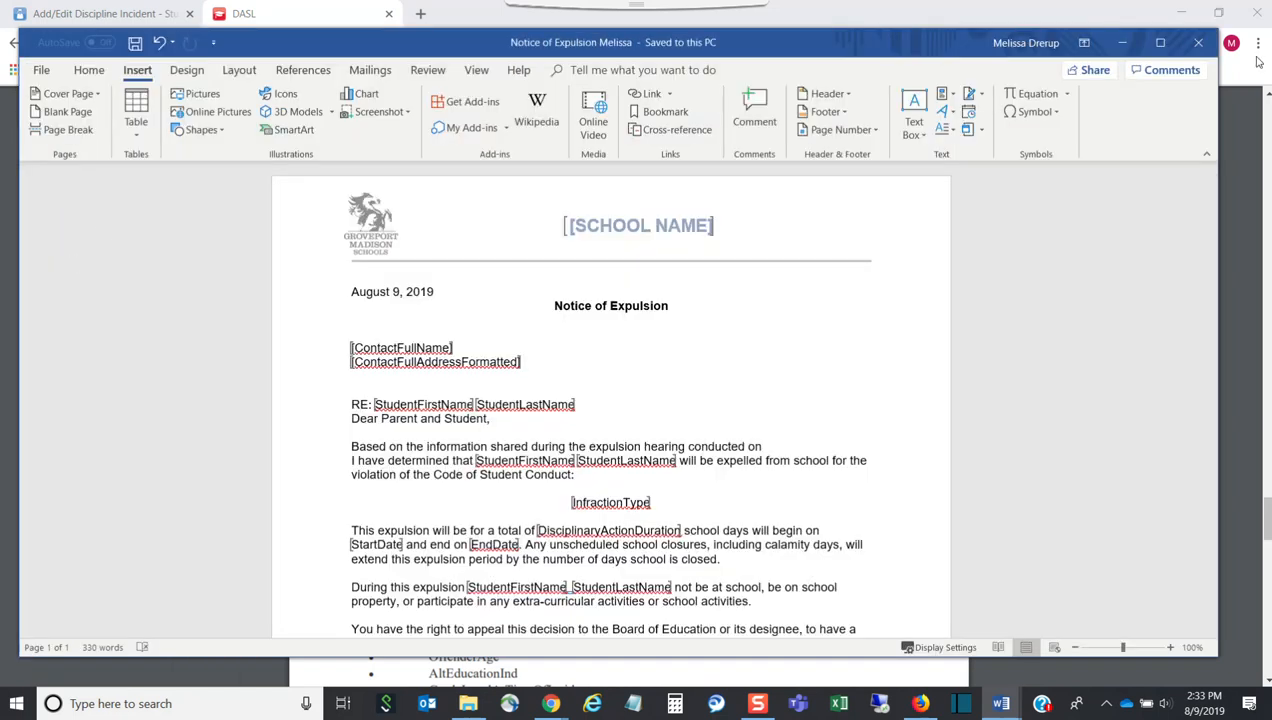
left_click(1198, 43)
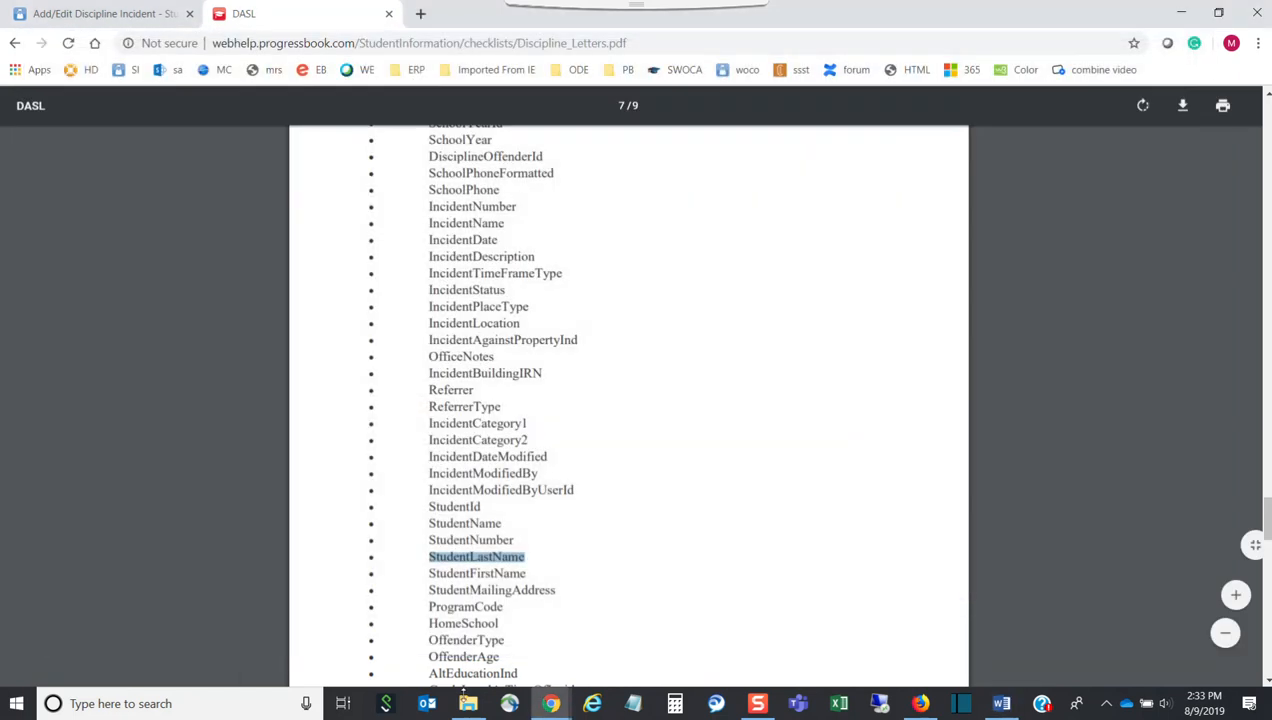
On the Add/Edit Discipline Incident page, switch the level to MEC SCHOOL DISTRICT
mouse_move(551, 703)
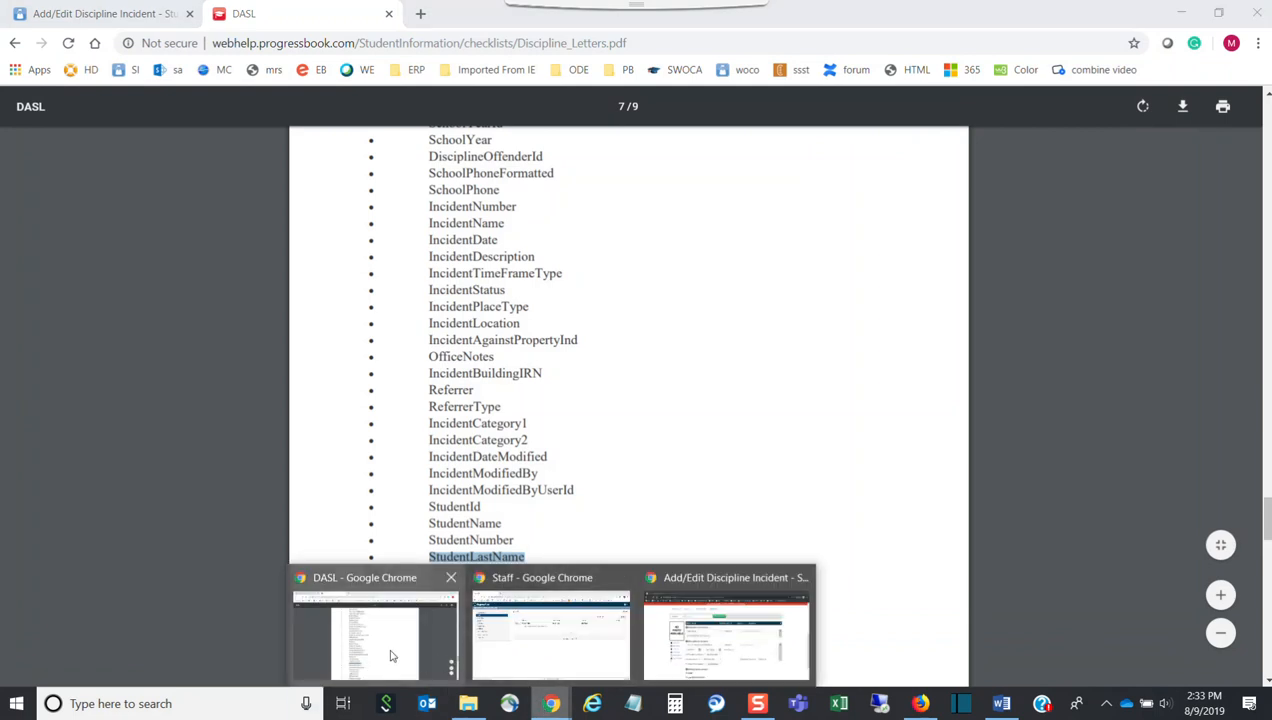
left_click(727, 635)
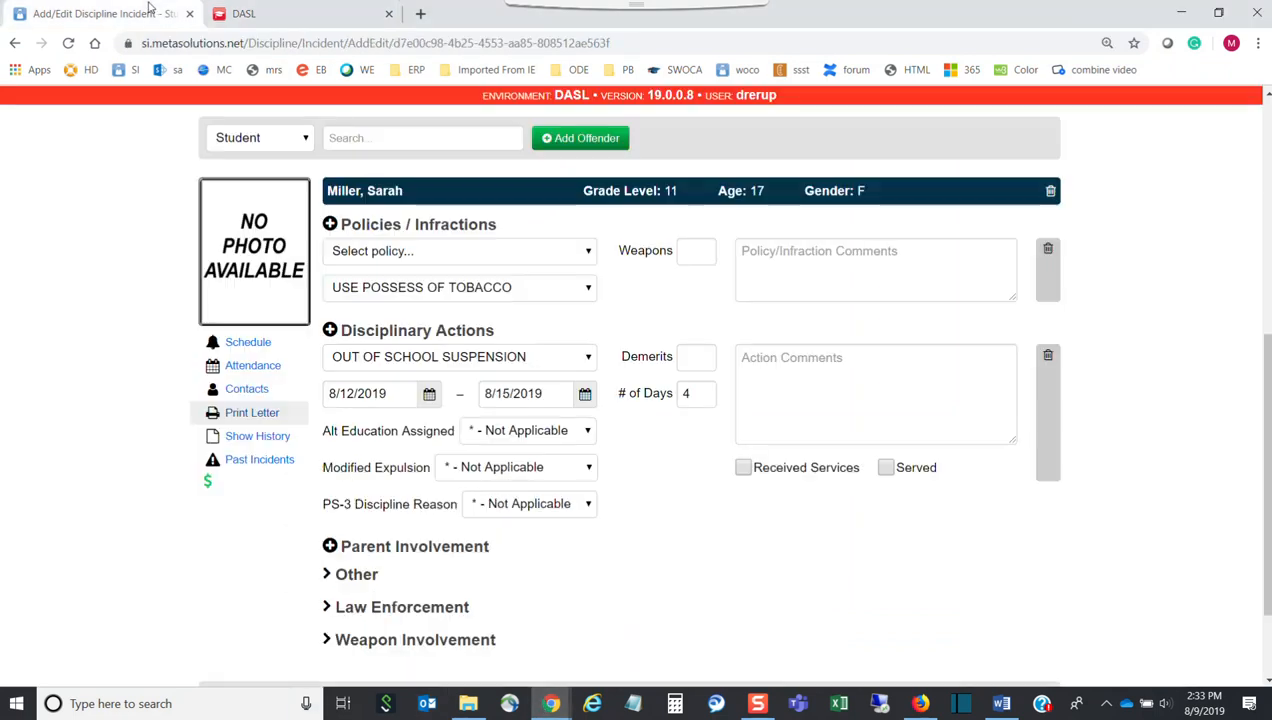
scroll(1202, 283, "up", 3)
scroll(1202, 283, "up", 2)
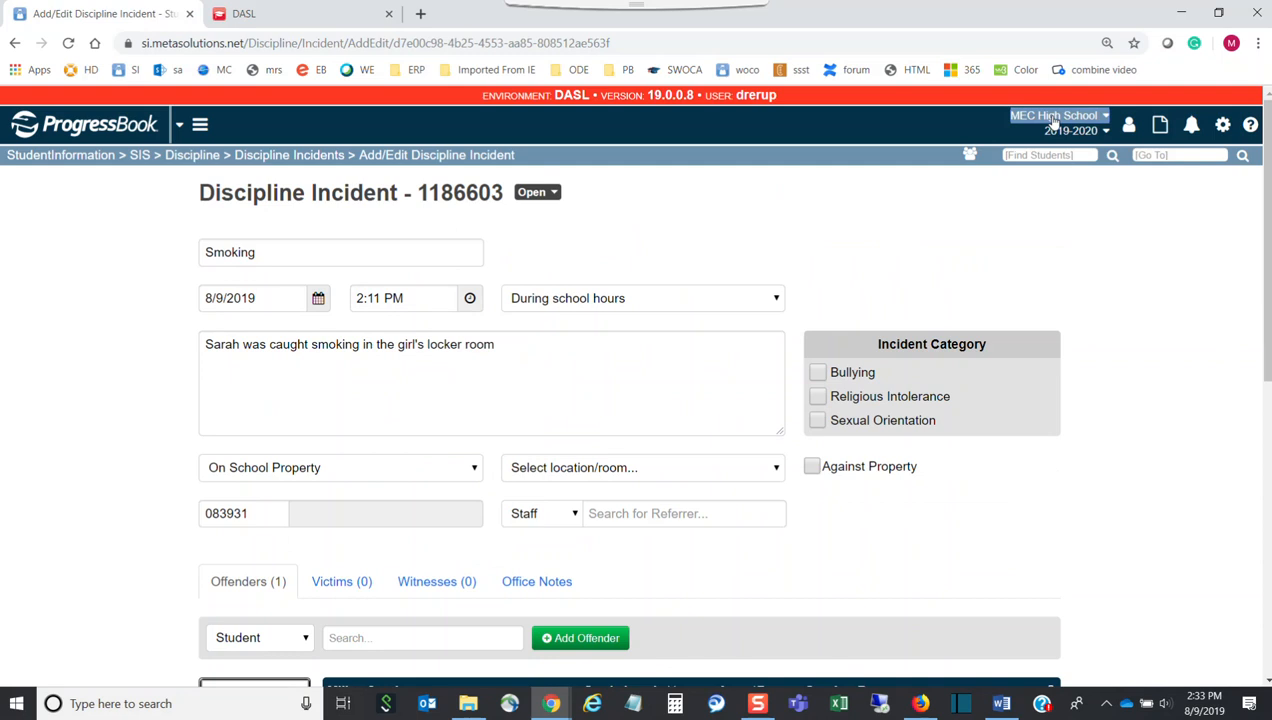
left_click(1055, 115)
left_click_drag(1100, 145, 1082, 344)
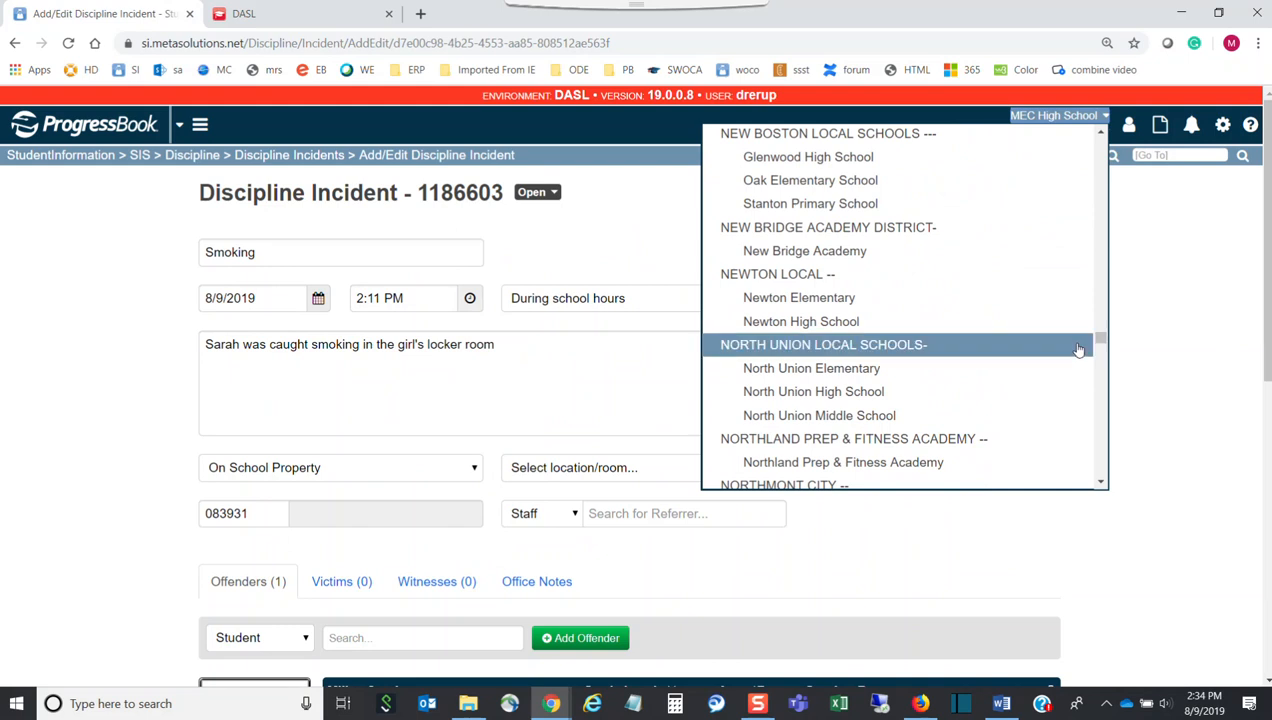
scroll(1082, 344, "up", 10)
scroll(957, 330, "up", 6)
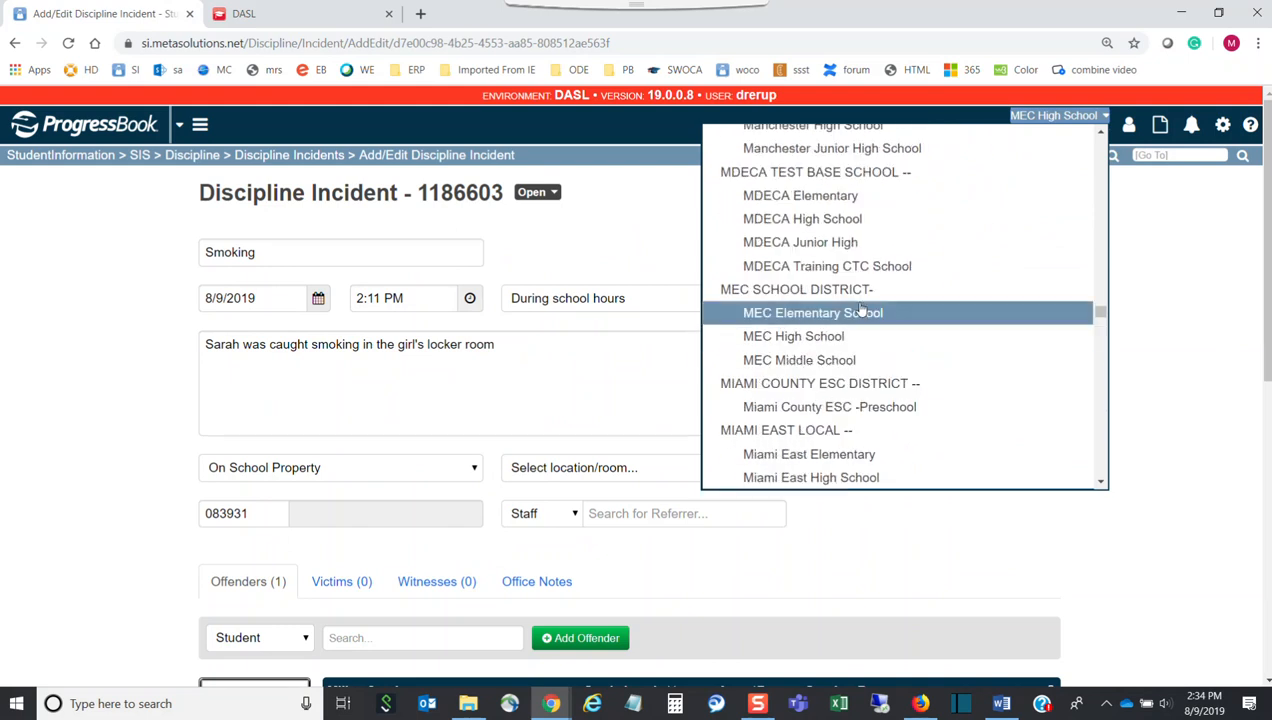
left_click(948, 287)
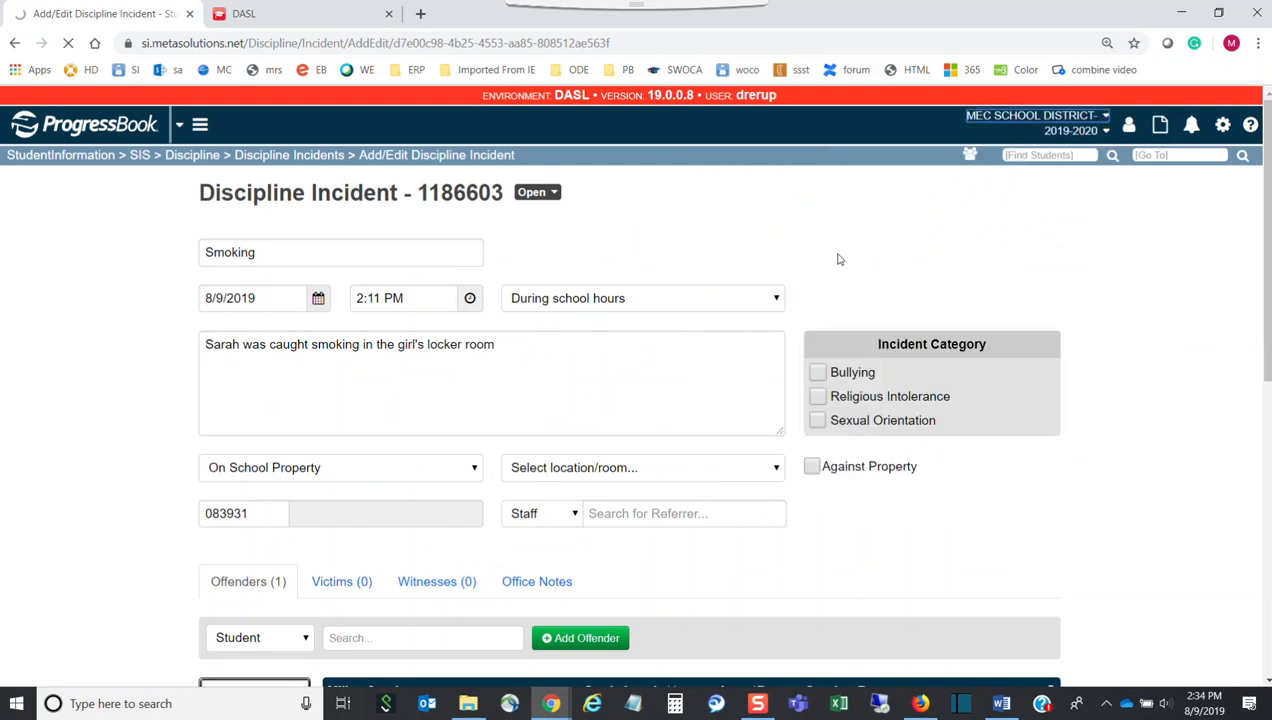
Go to Report Template Administration using 'template' in the Go To box
left_click(1177, 160)
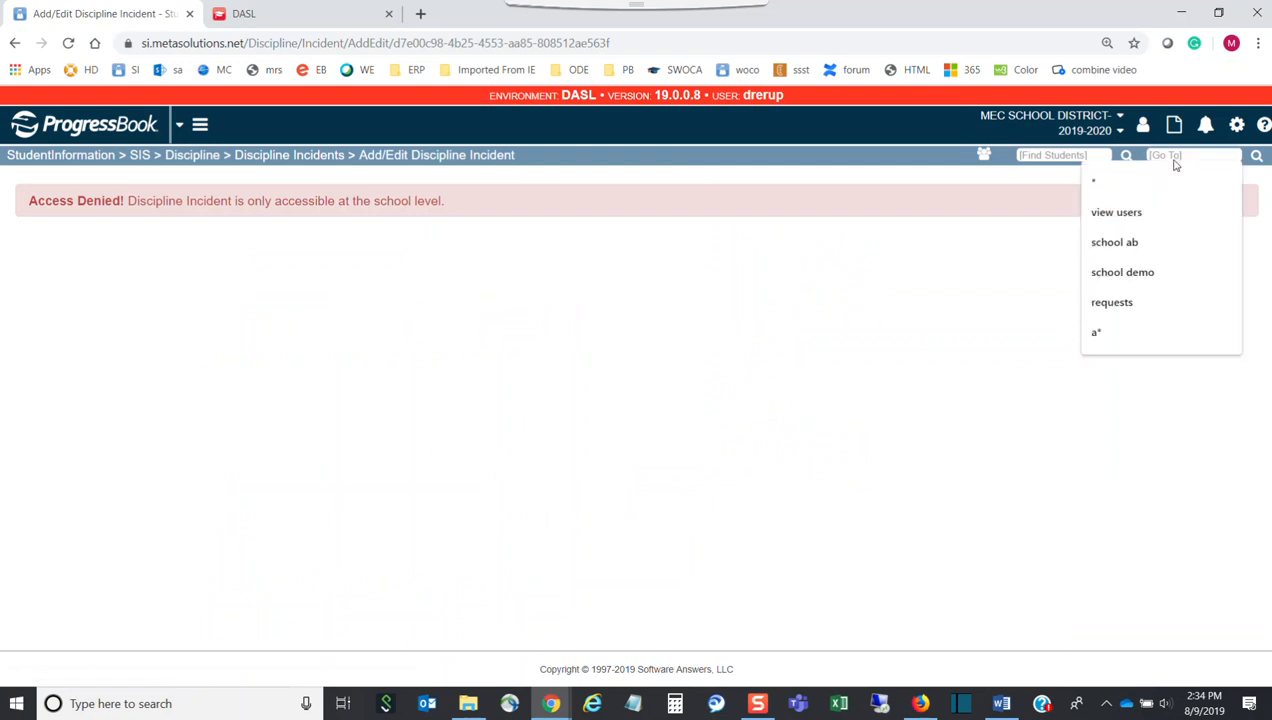
type("template")
key("Return")
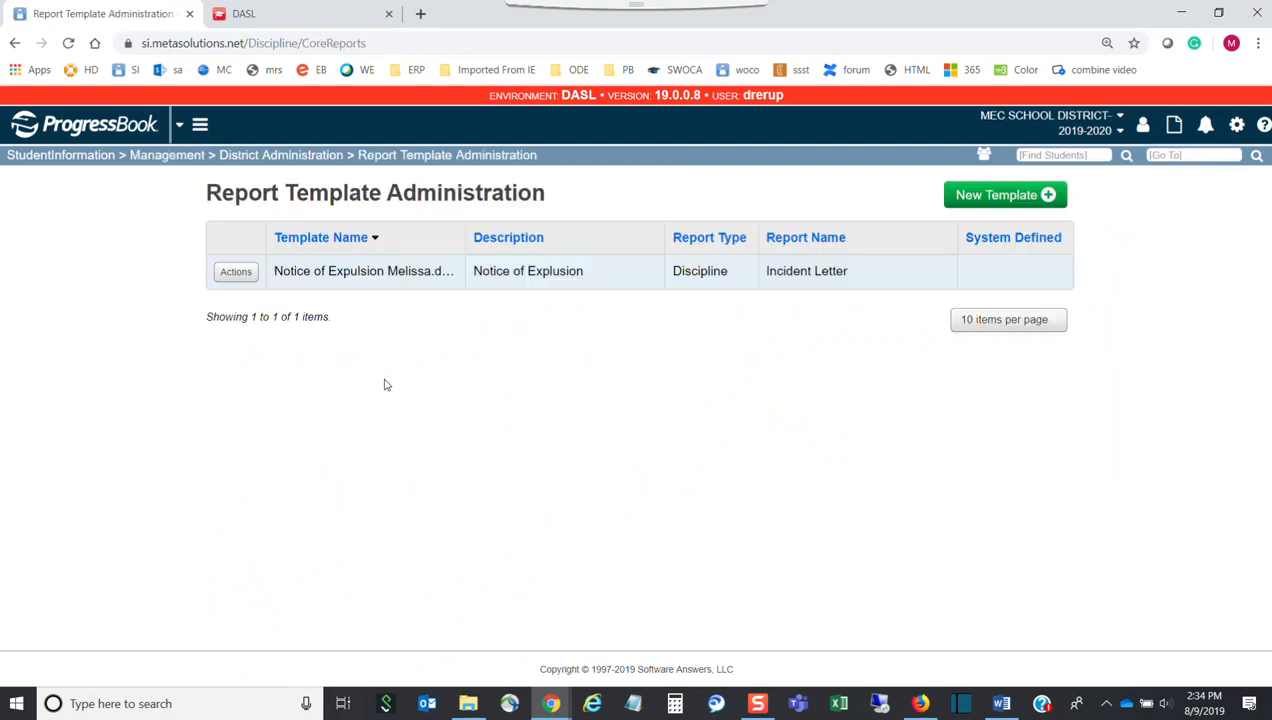
Delete the existing expulsion template and confirm the deletion
left_click(240, 272)
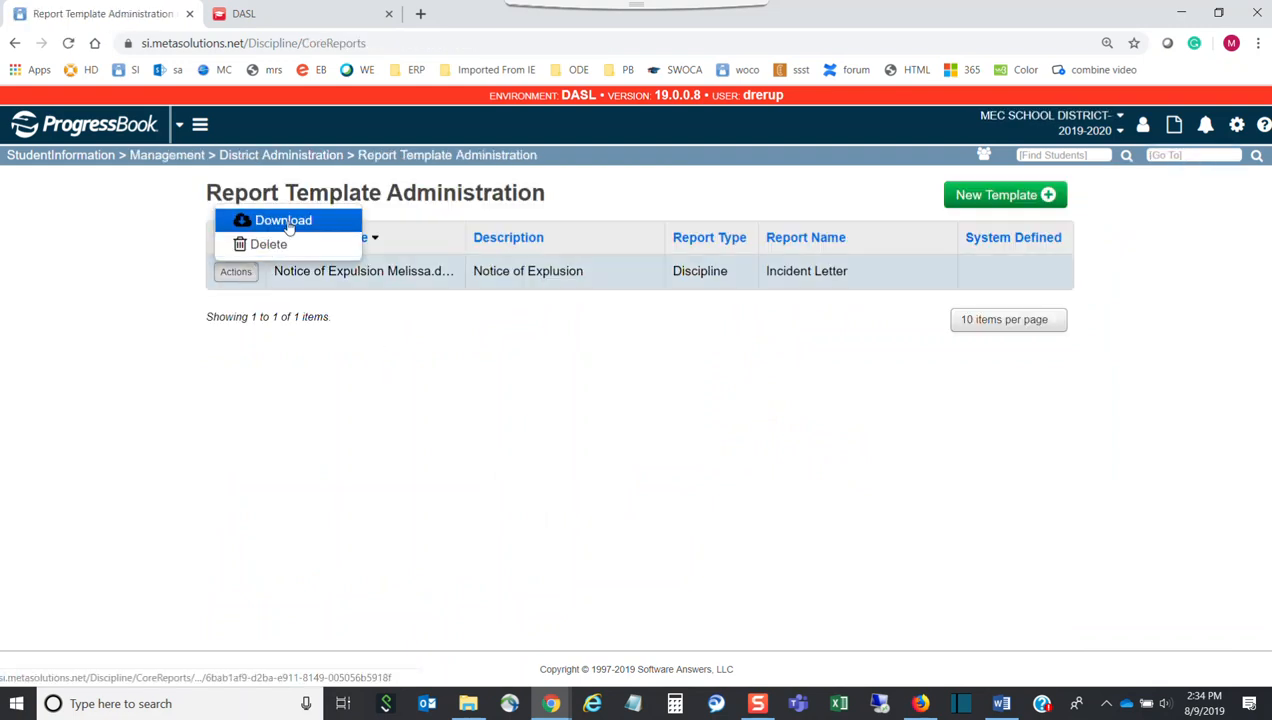
left_click(271, 246)
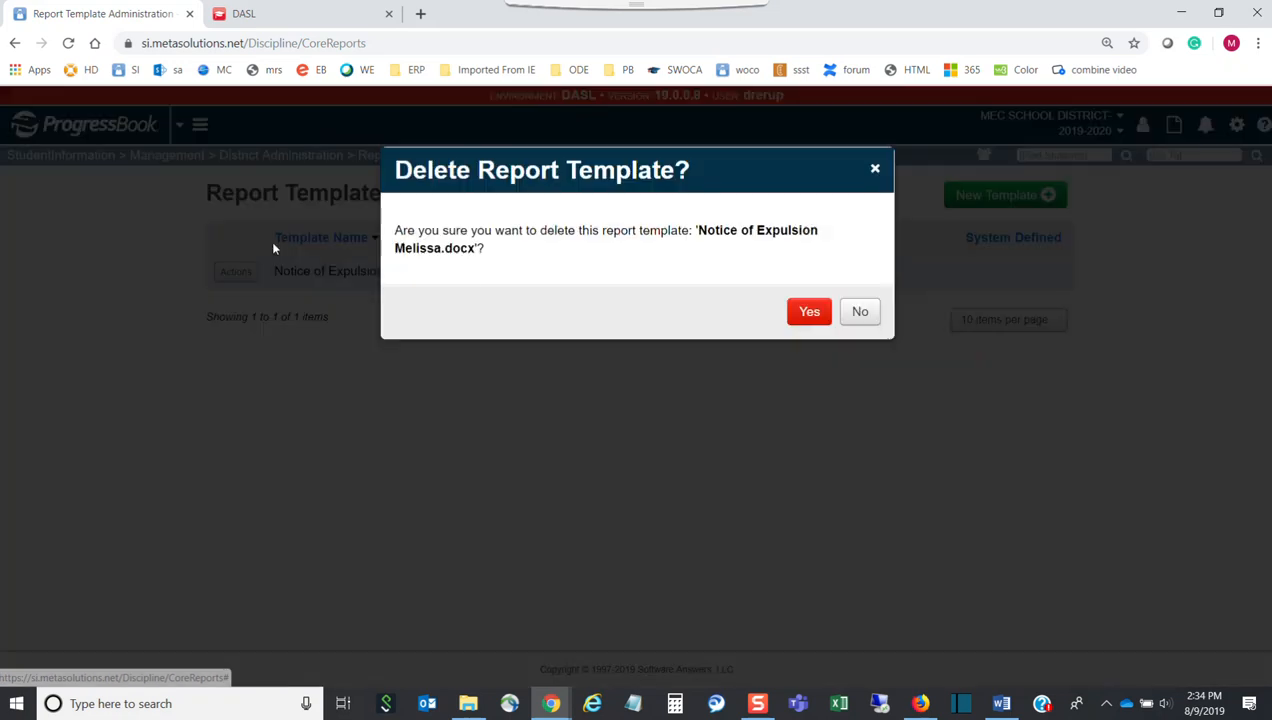
left_click(802, 317)
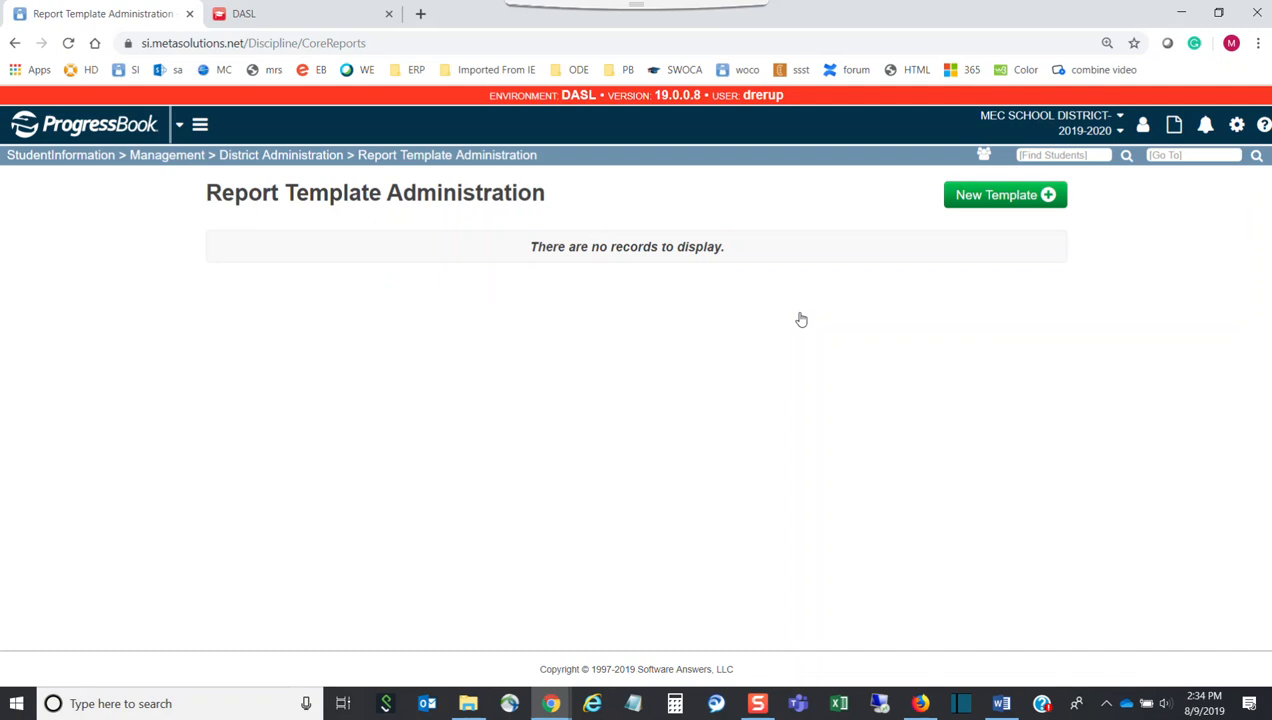
Upload the Notice of Expulsion Word file as an Incident Letter template described '_Notice of Explusion'
left_click(968, 199)
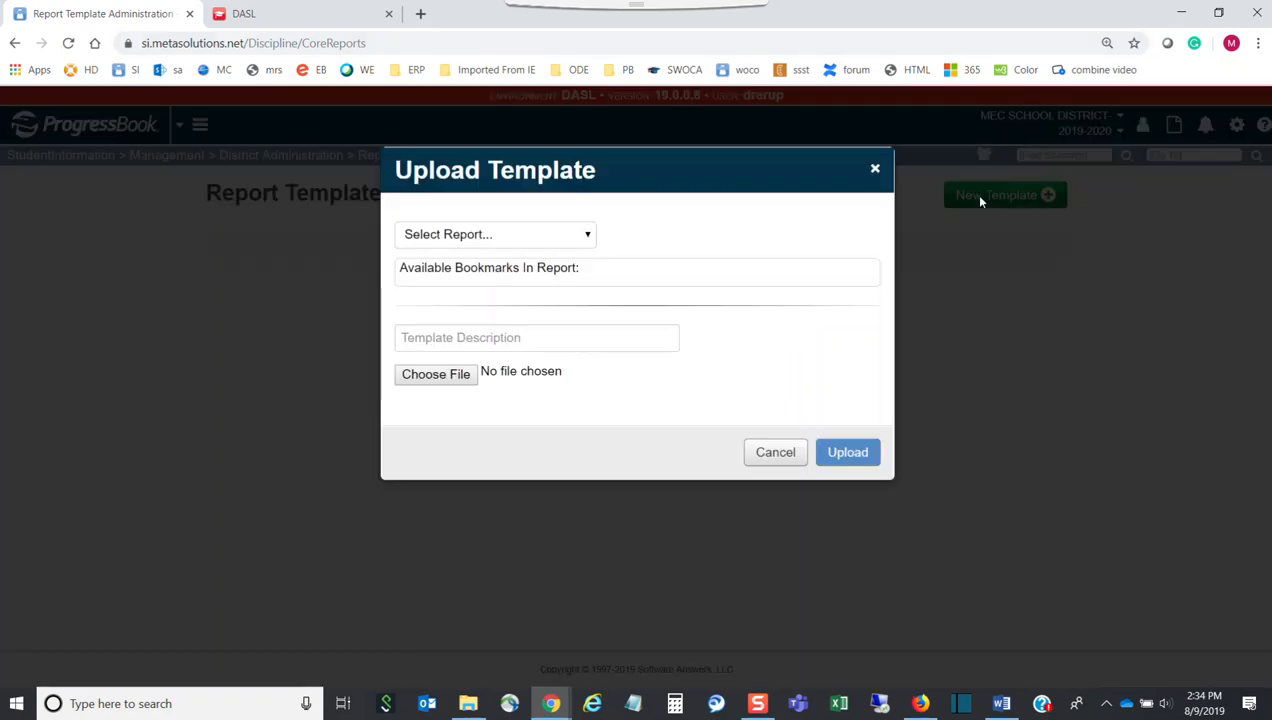
left_click(595, 228)
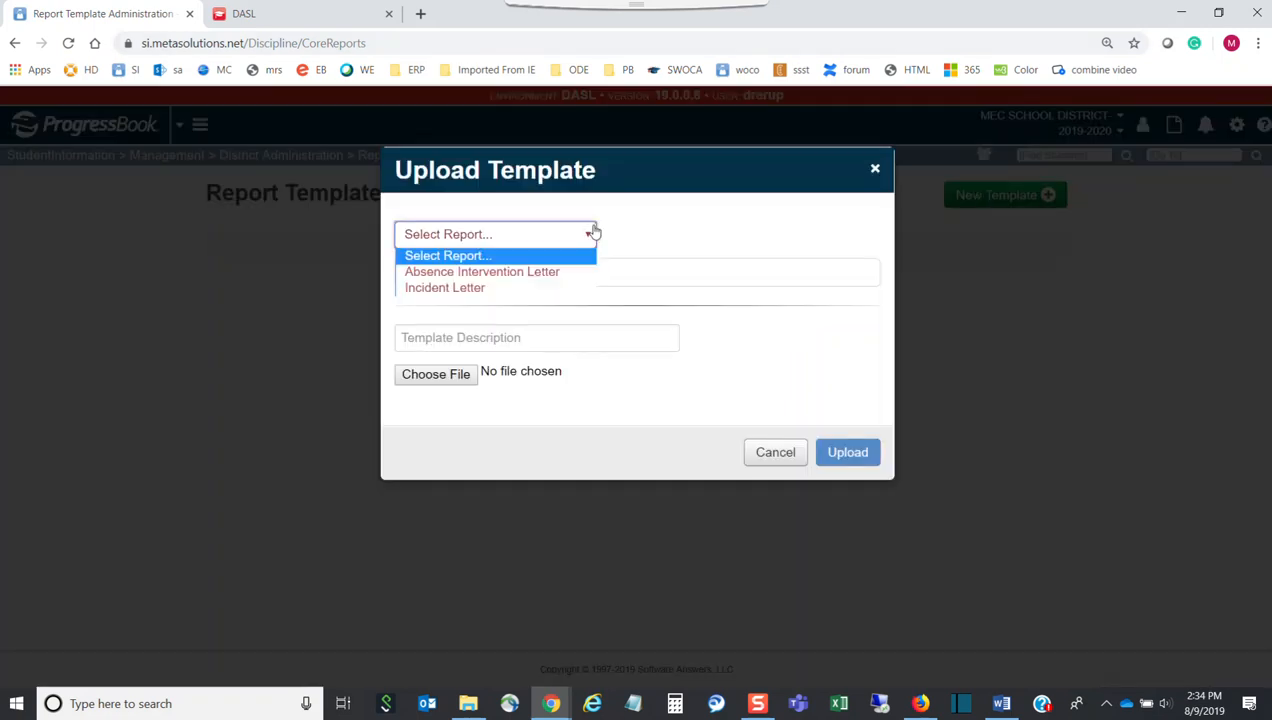
left_click(475, 288)
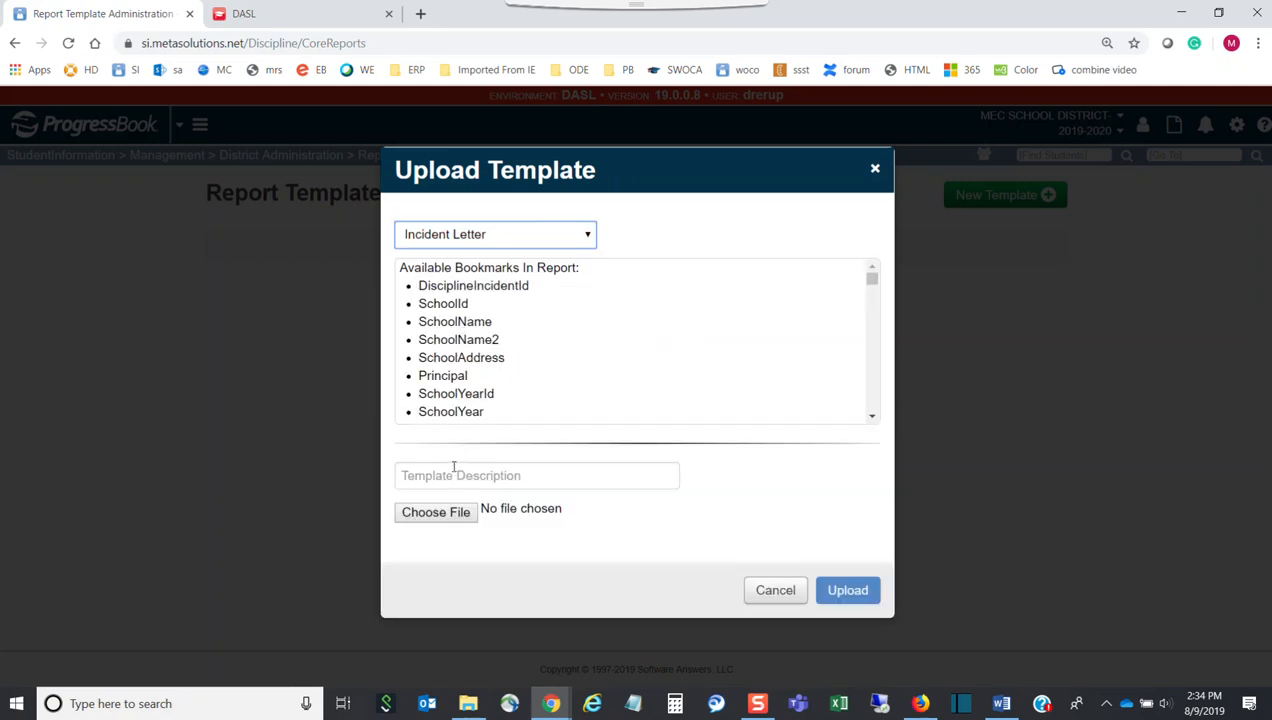
left_click(457, 472)
type("Not")
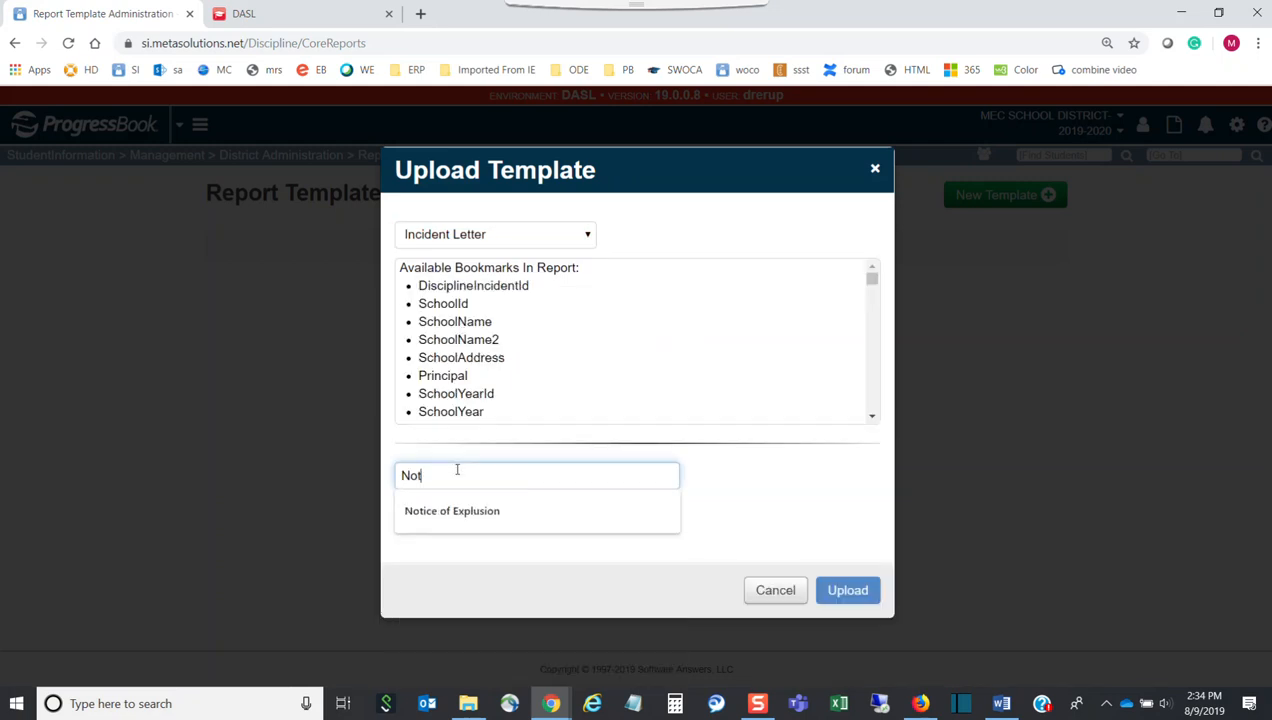
key("BackSpace")
type("_Noti")
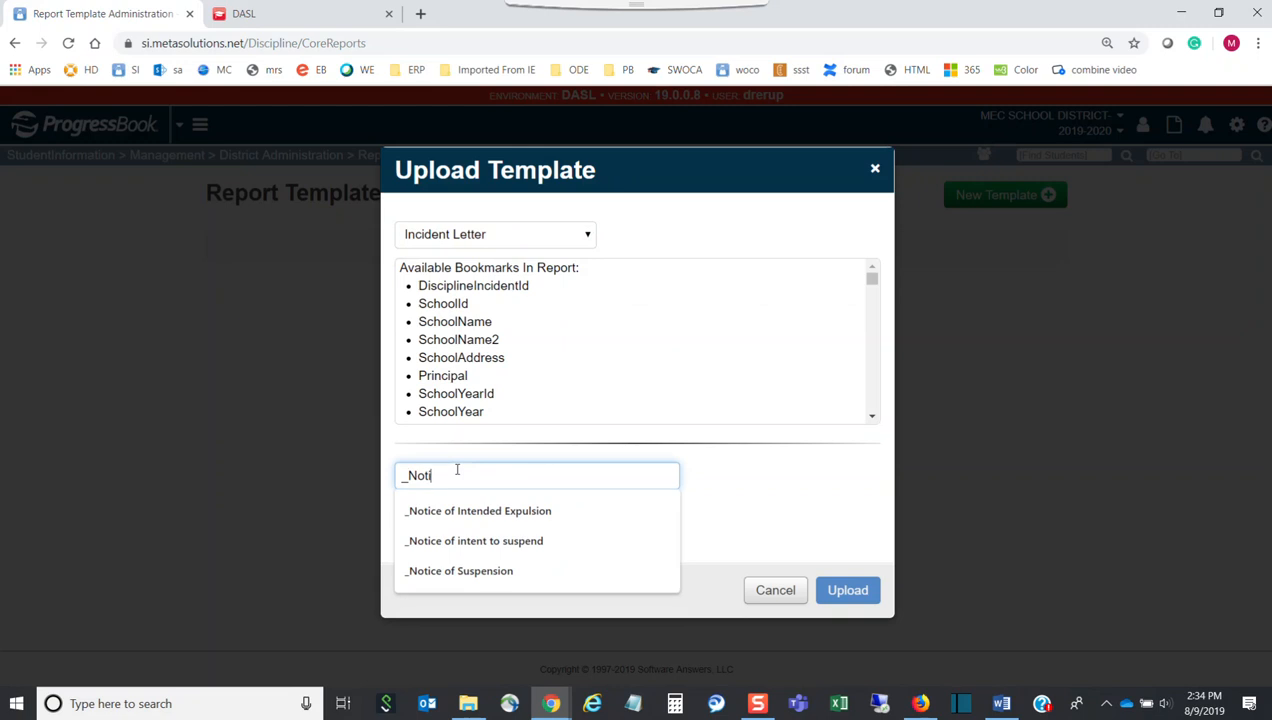
type("ce of Explusion")
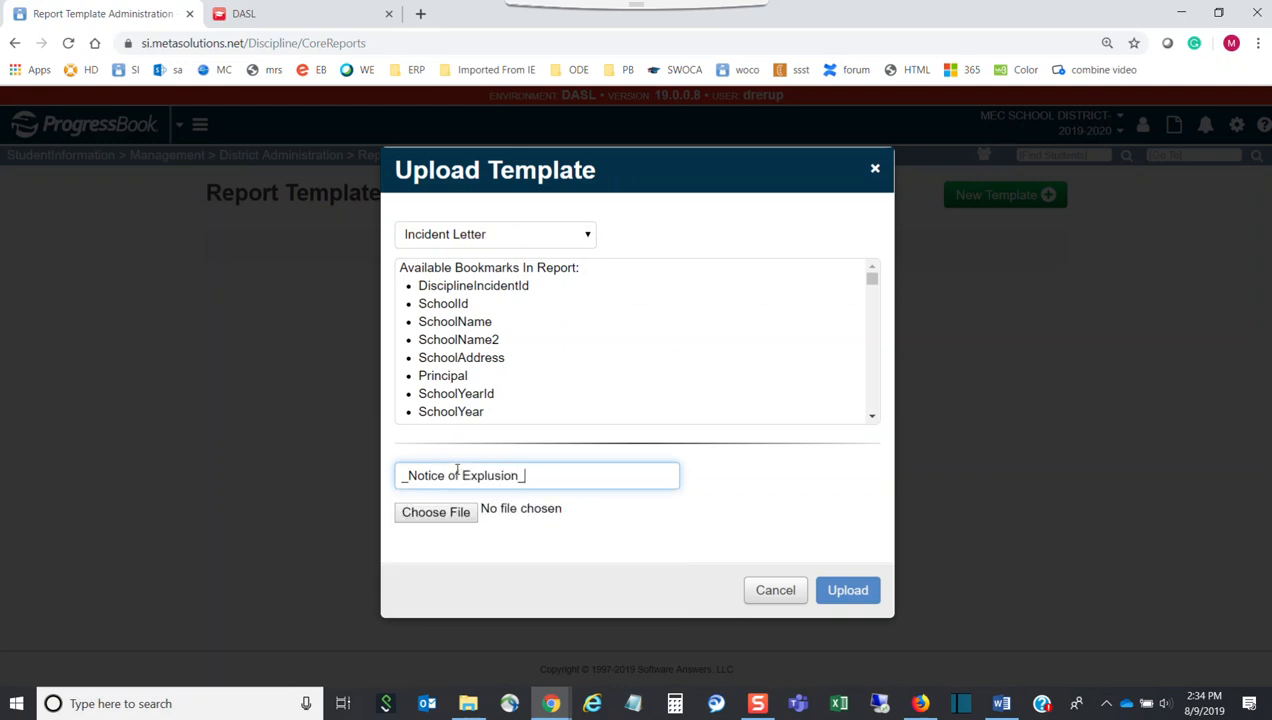
left_click(436, 513)
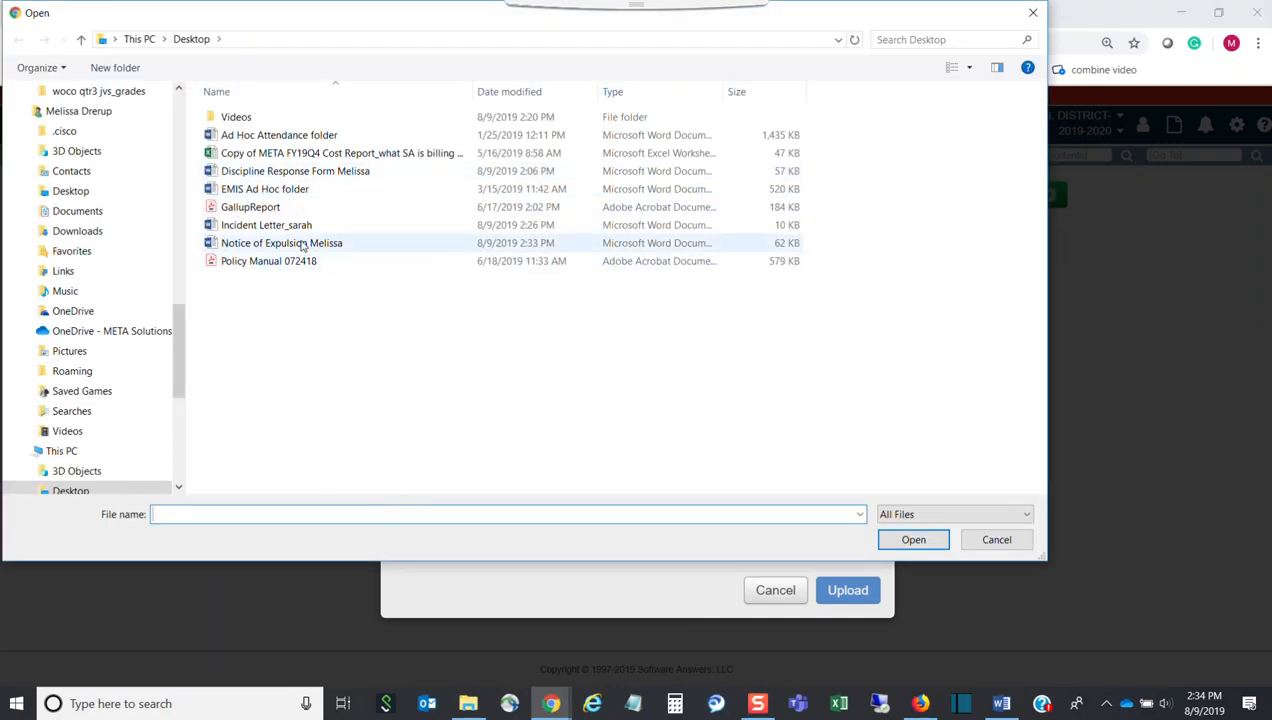
left_click(300, 246)
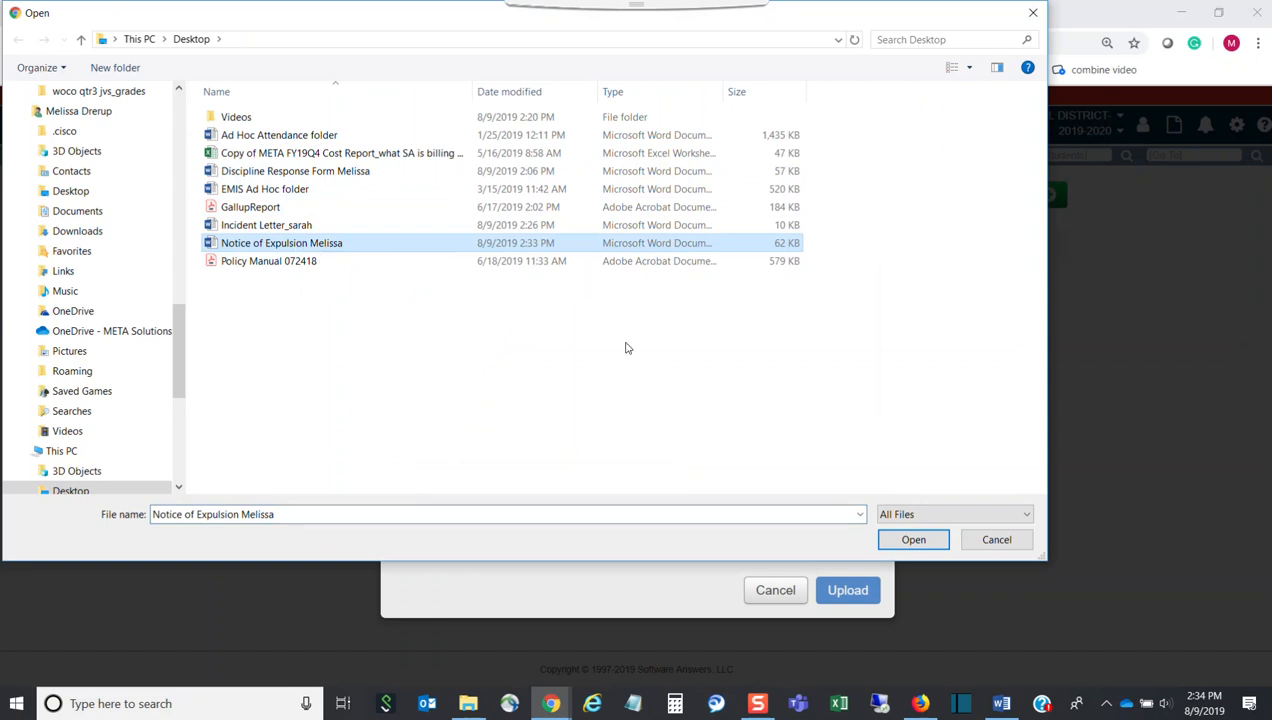
left_click(913, 540)
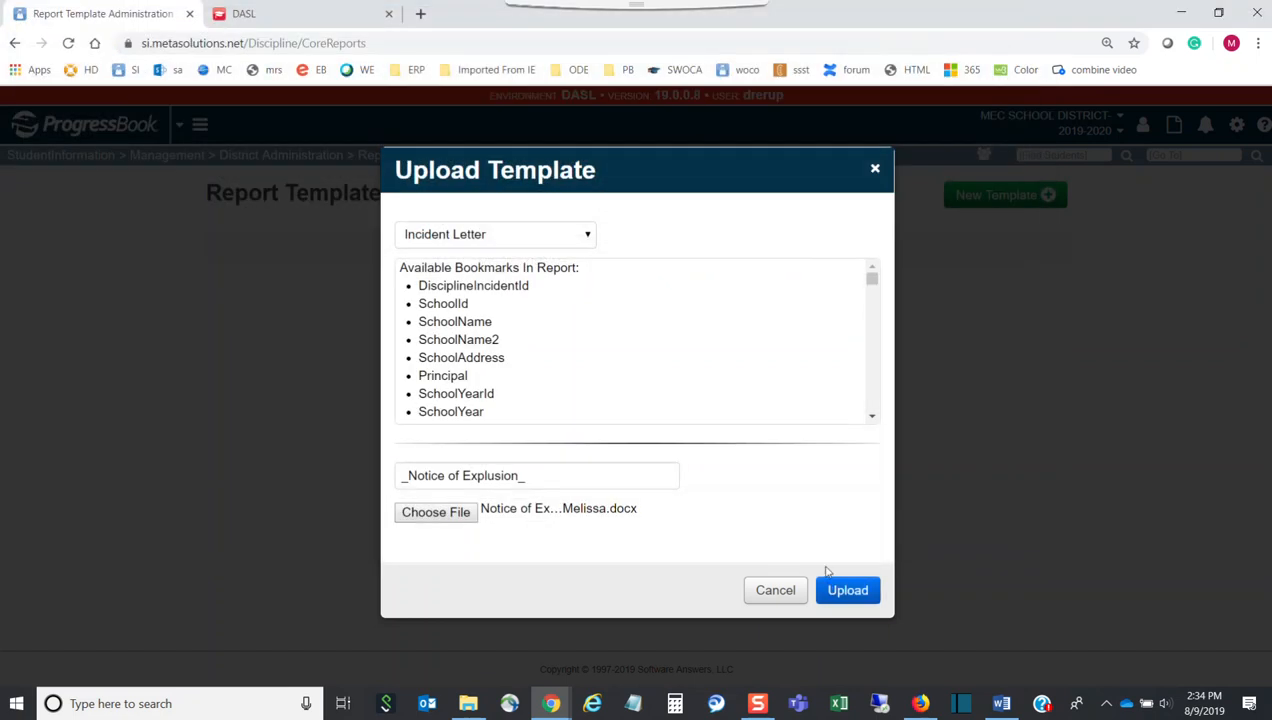
left_click(876, 594)
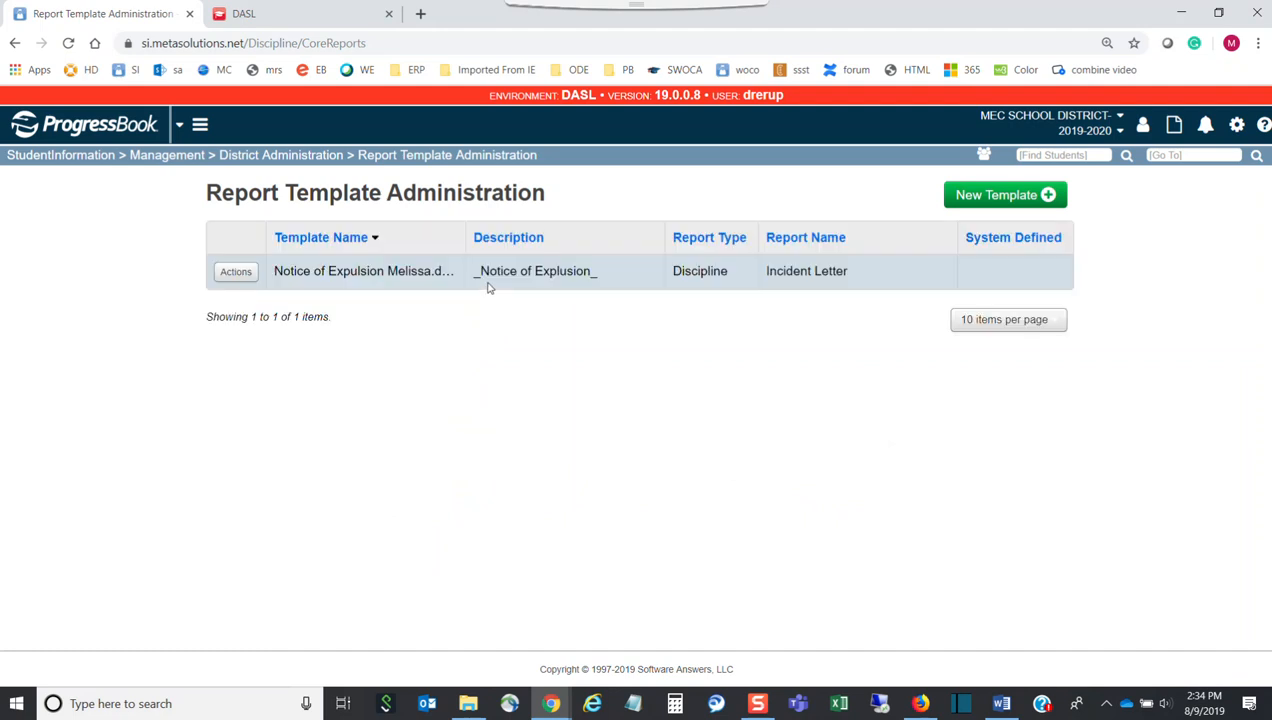
Switch the district building to MEC High School
left_click(1070, 118)
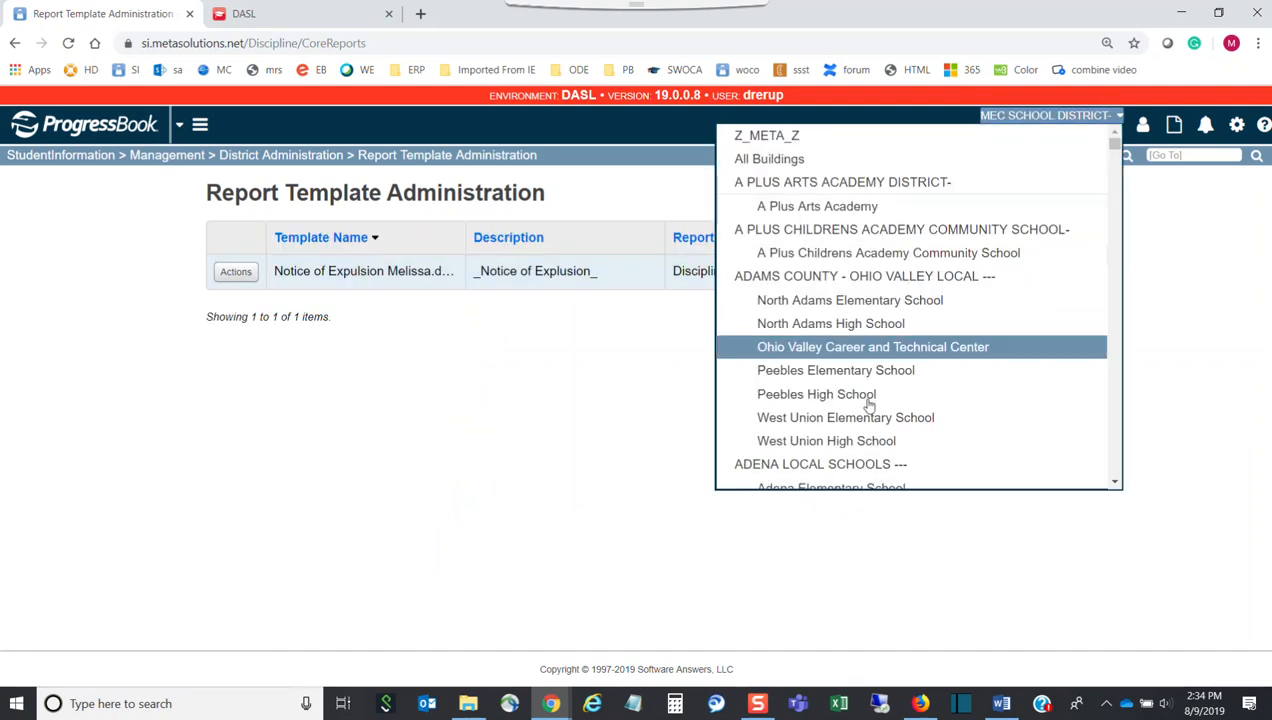
left_click_drag(1114, 148, 1082, 324)
scroll(833, 340, "up", 2)
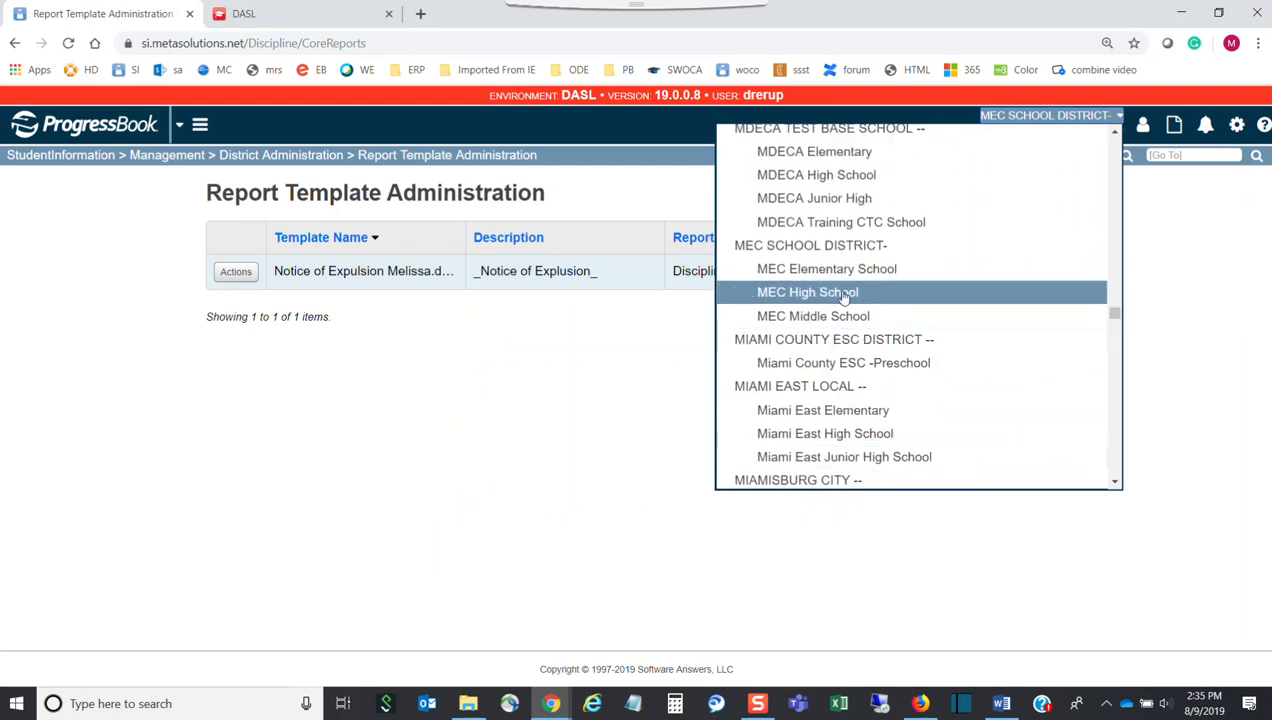
left_click(838, 293)
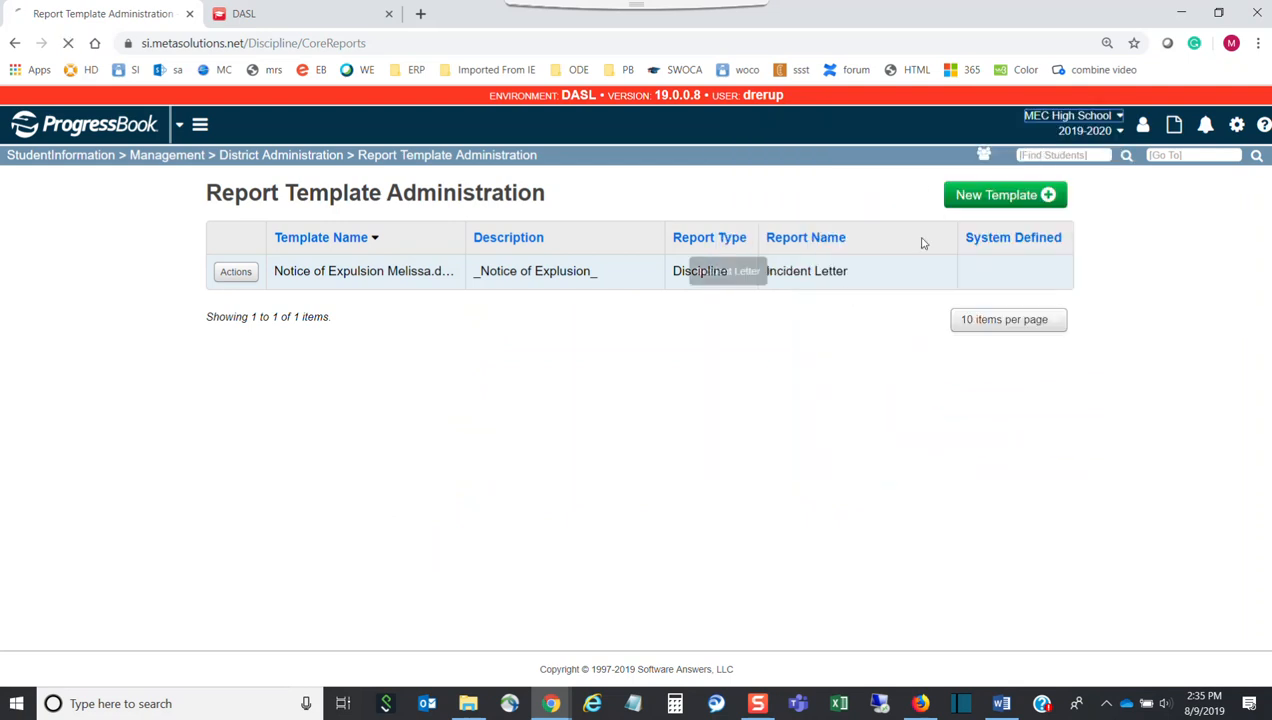
Search for the student by surname, open the grade 11 profile, and show the discipline incidents
left_click(1037, 155)
type("miller")
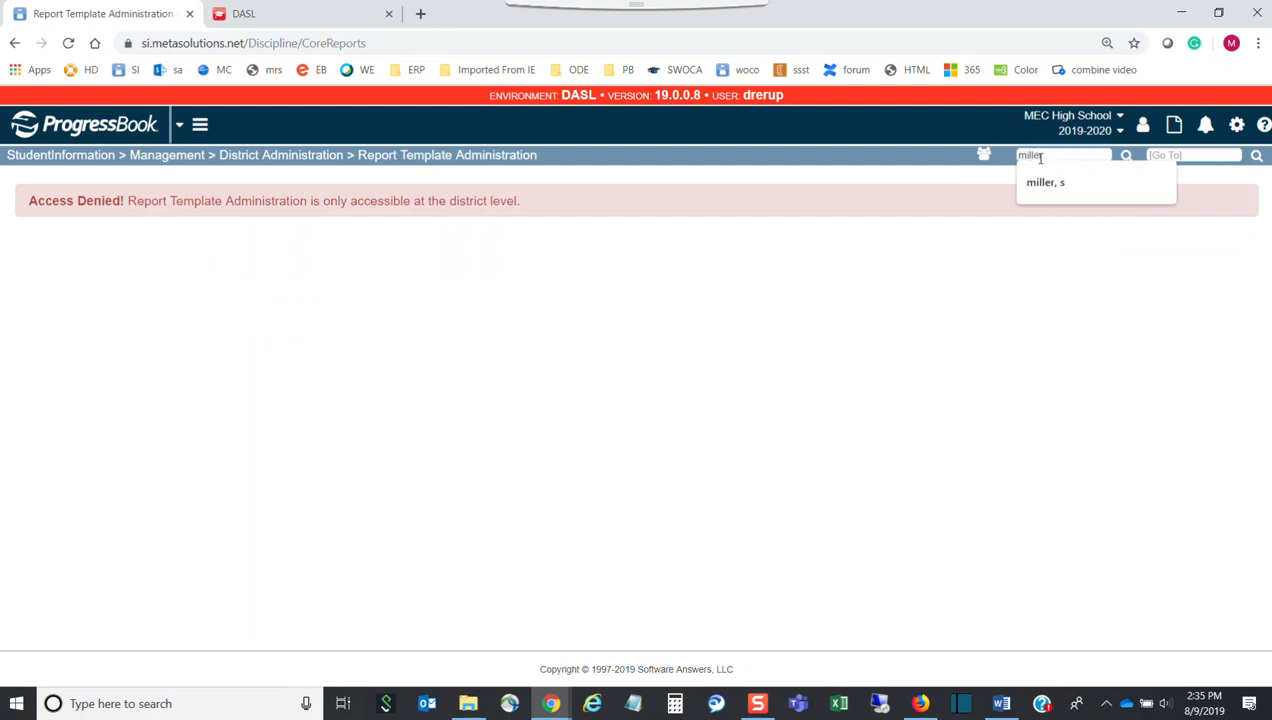
key("Down")
key("Return")
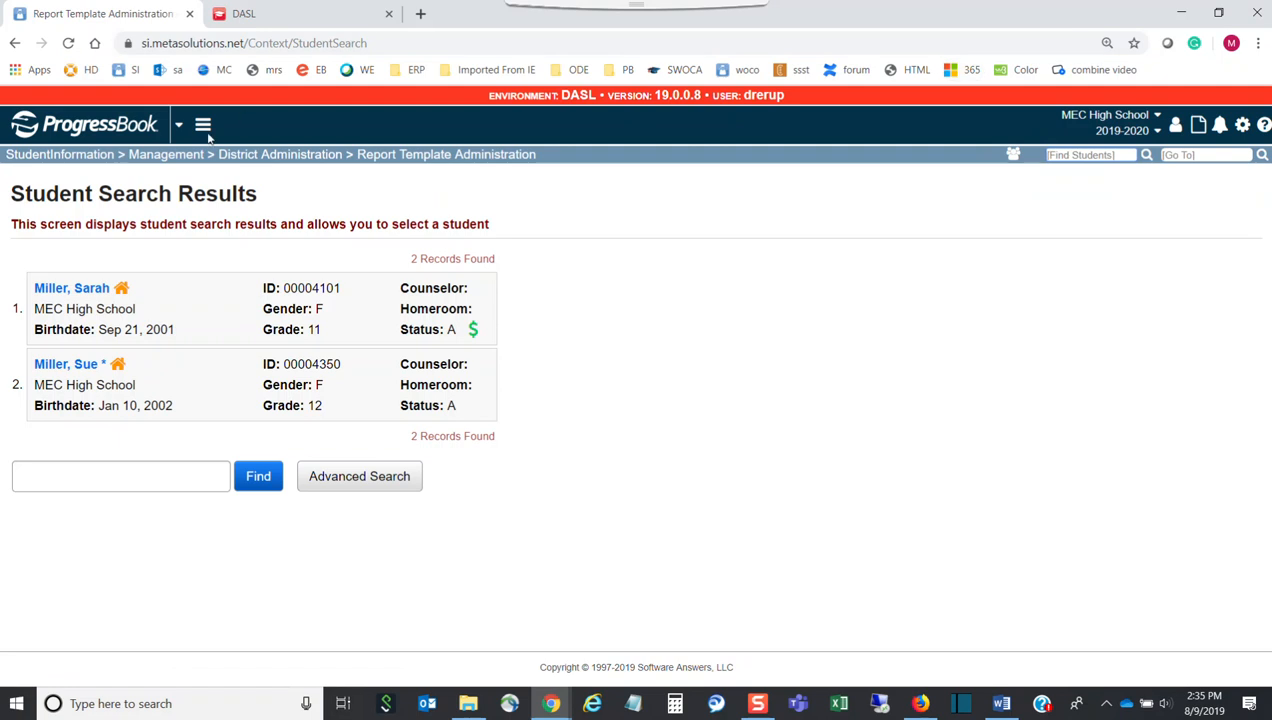
left_click(91, 289)
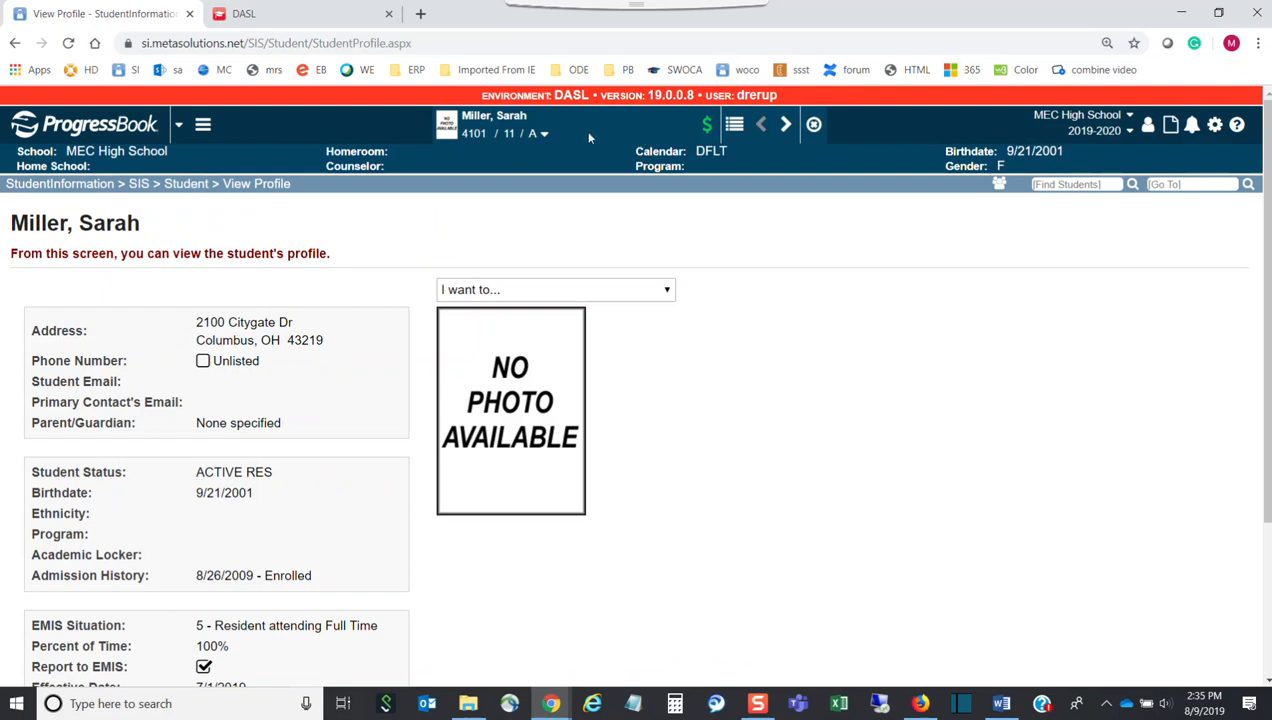
left_click(542, 137)
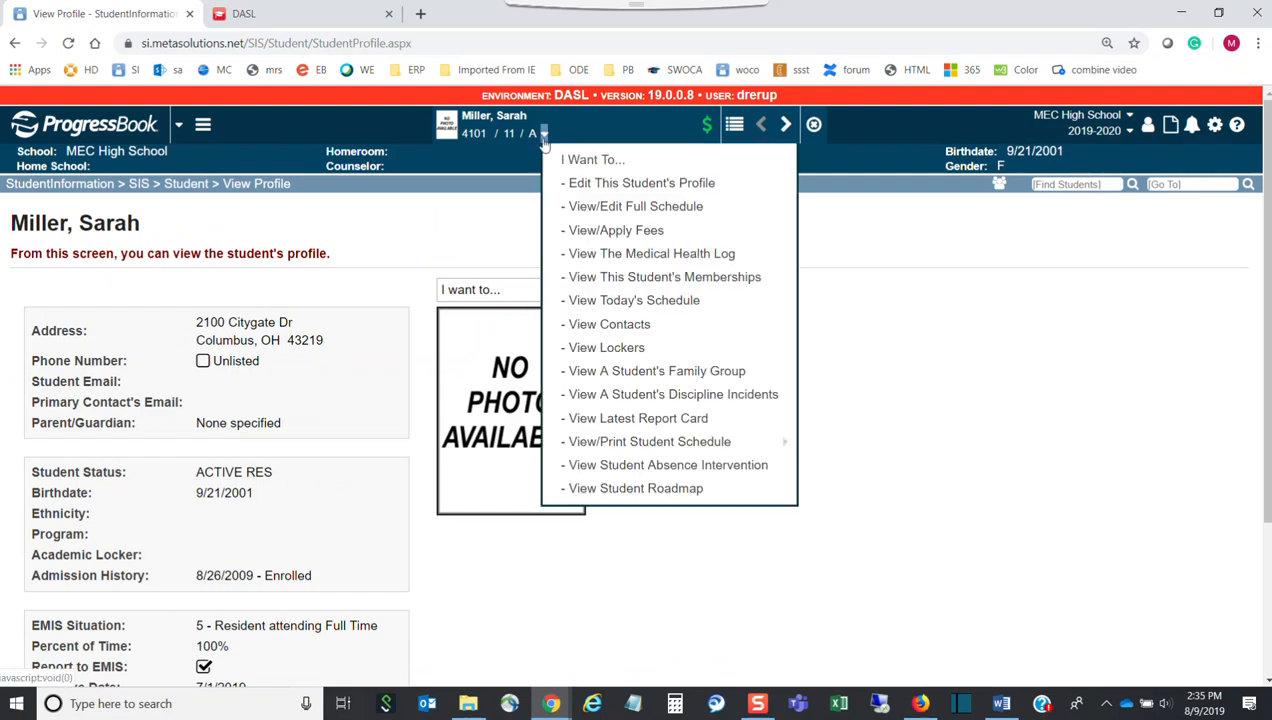
left_click(697, 402)
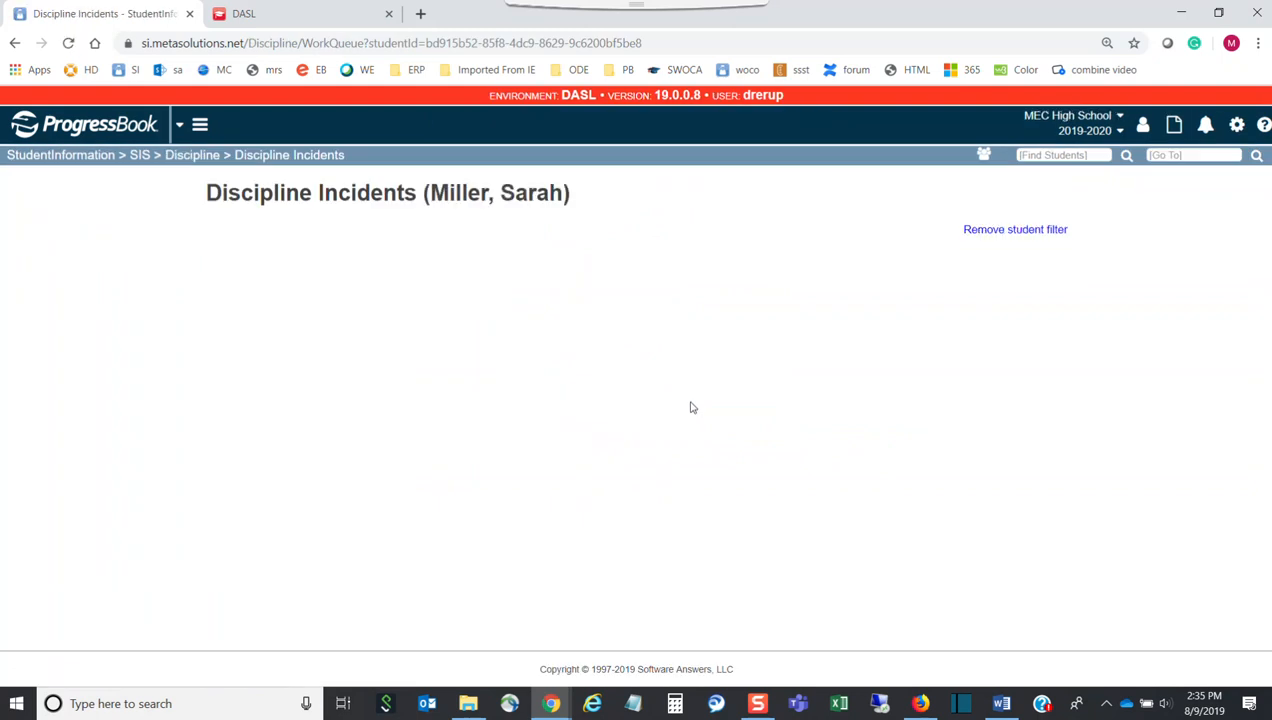
left_click(236, 297)
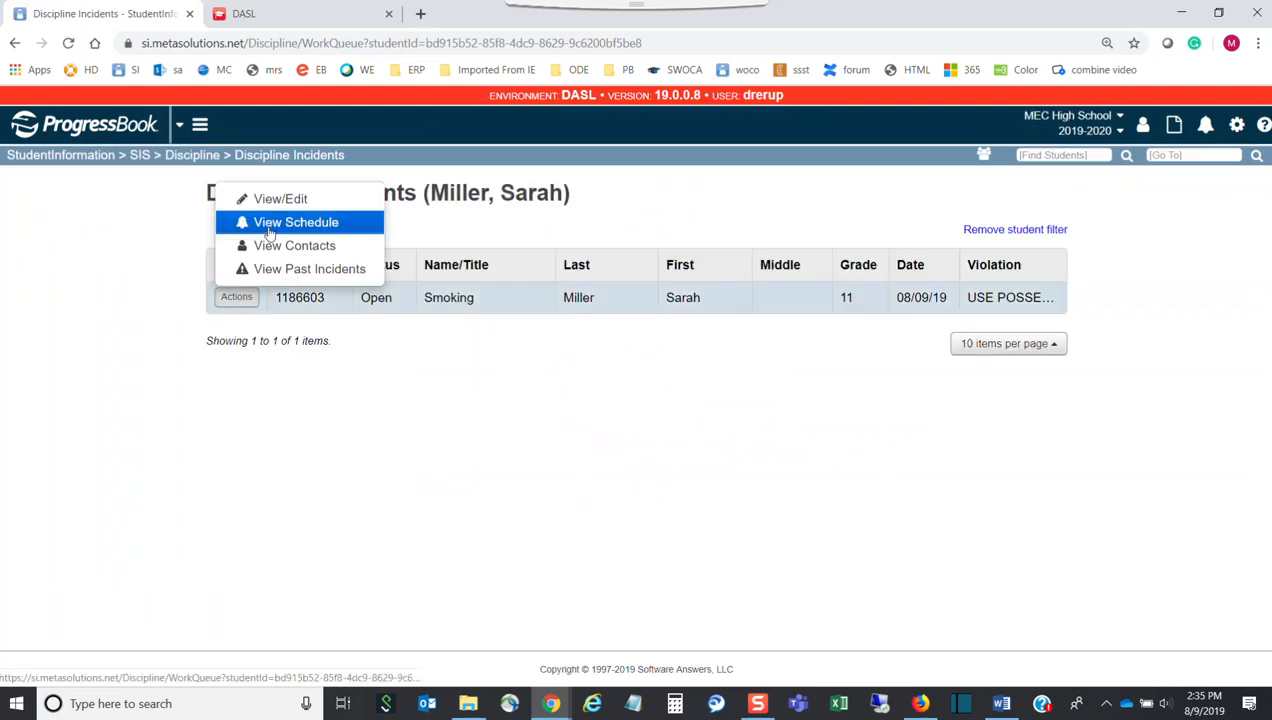
Generate a letter for the Smoking incident using the Notice of Expulsion template
left_click(281, 202)
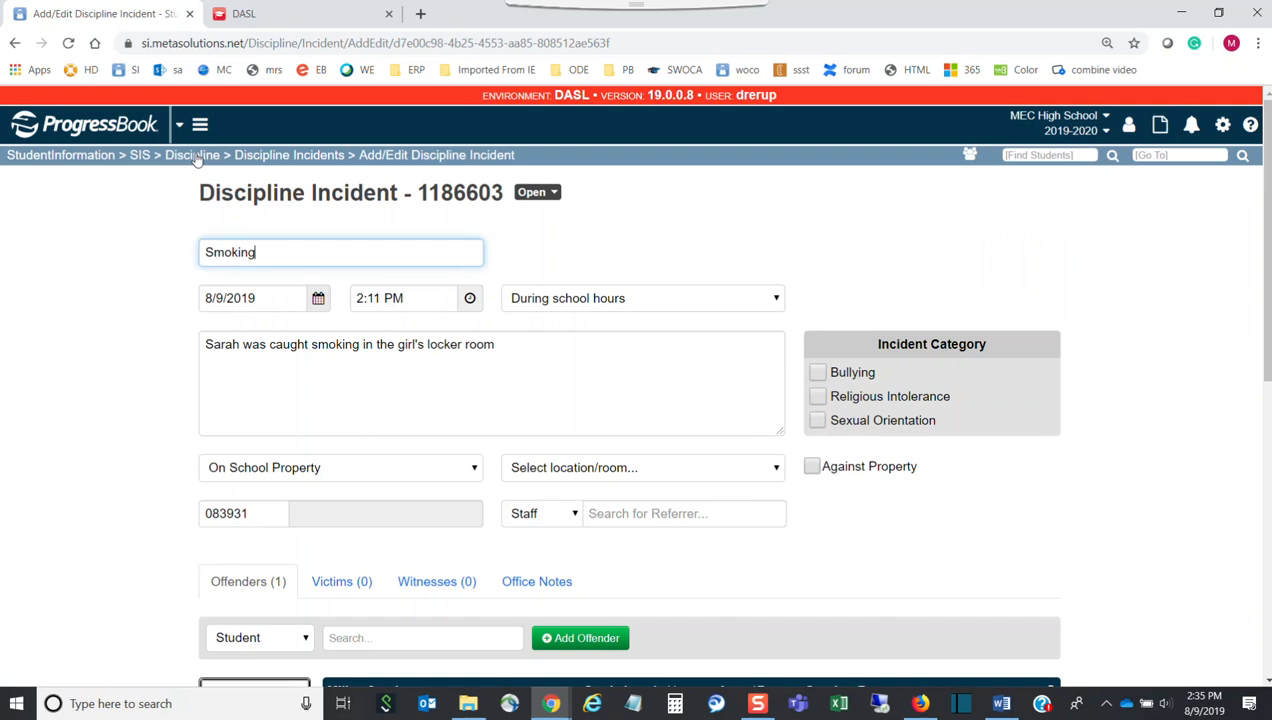
scroll(449, 417, "down", 5)
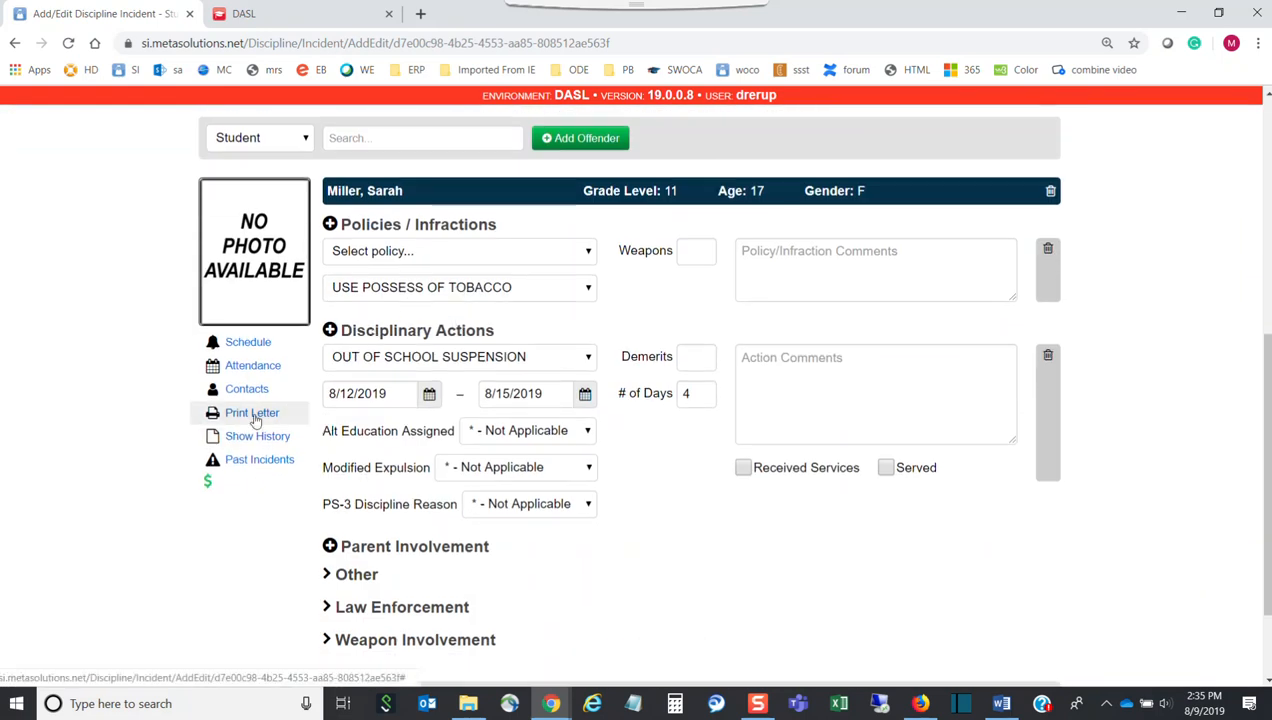
left_click(253, 413)
left_click(536, 242)
left_click(476, 272)
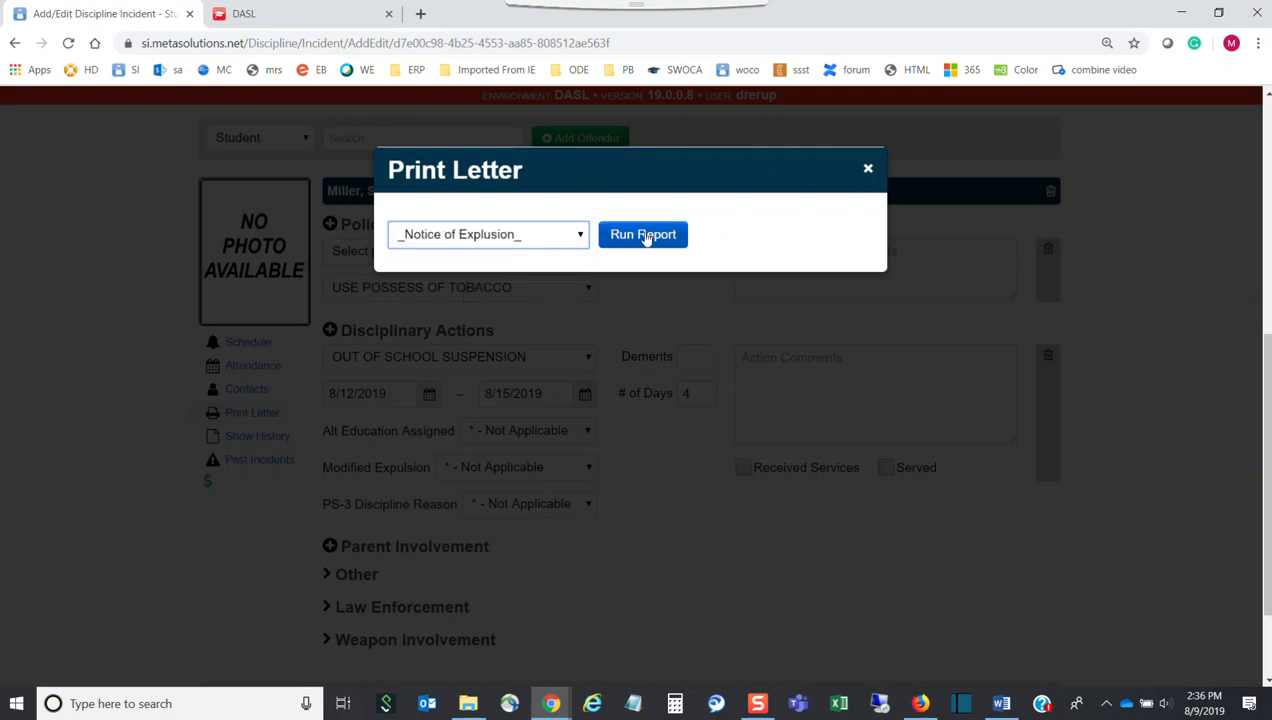
left_click(648, 235)
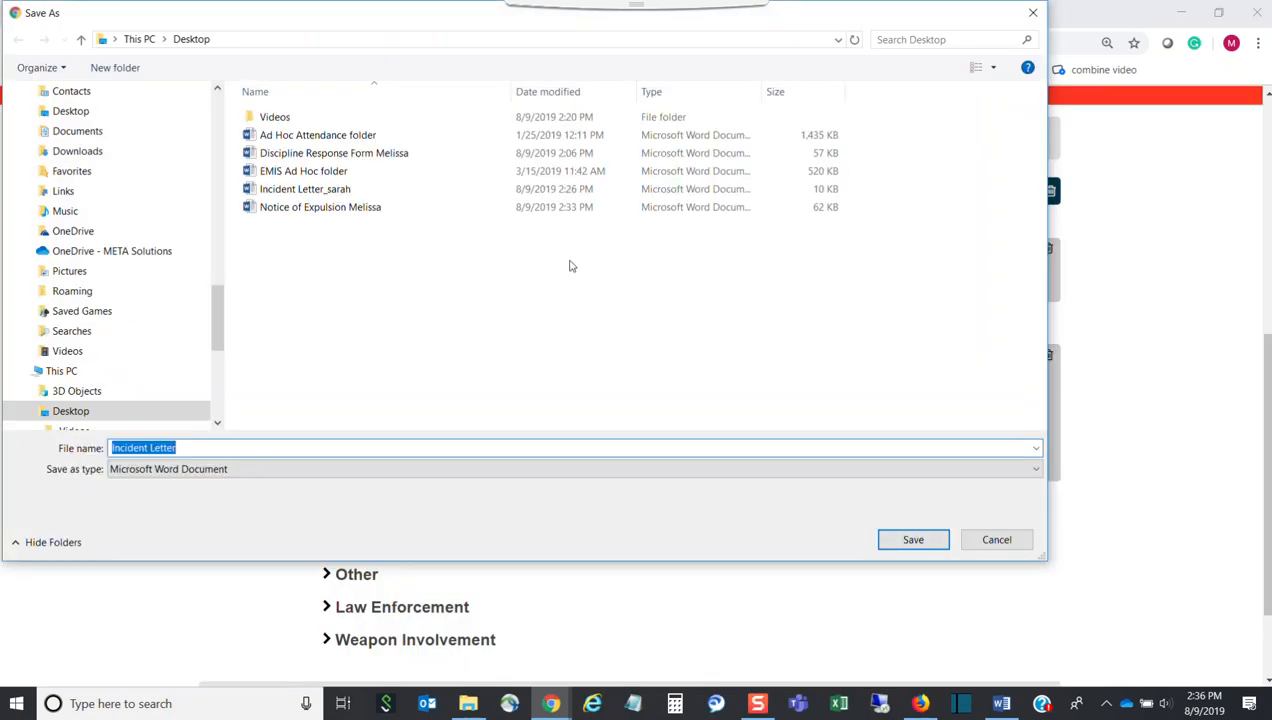
Save the letter with '_update' appended to its name and open it in Word
left_click(201, 448)
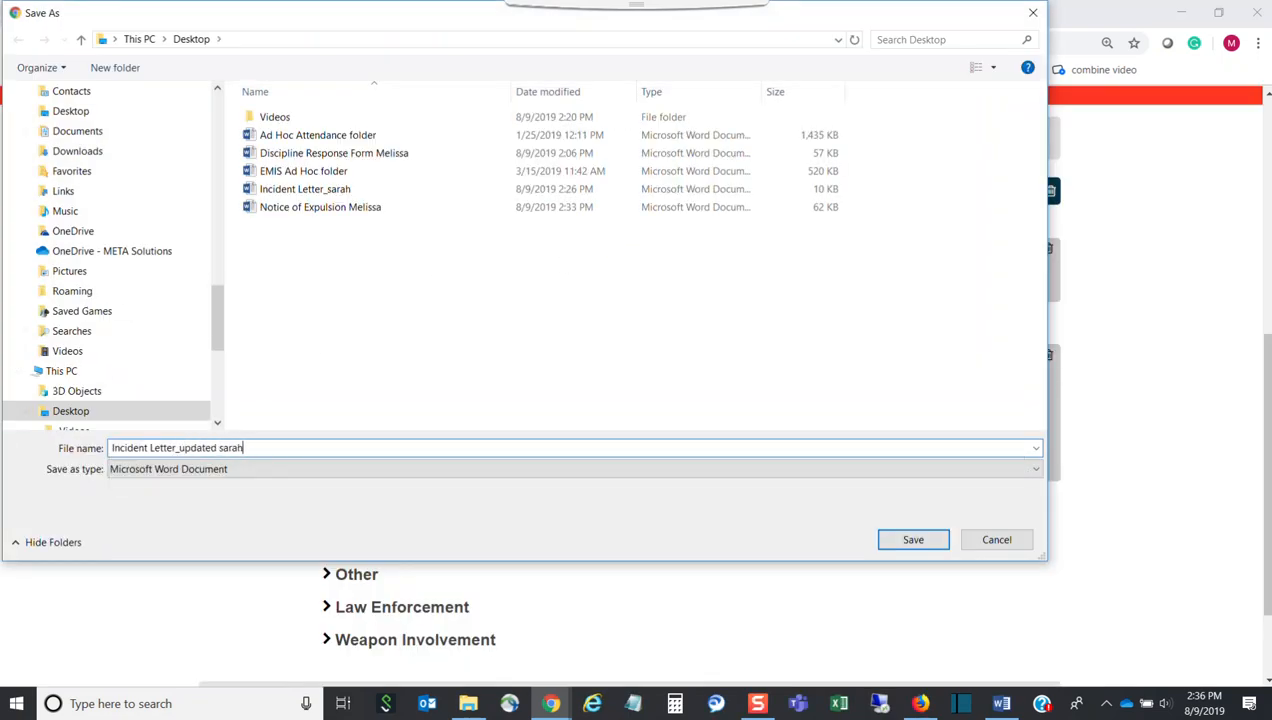
key("Return")
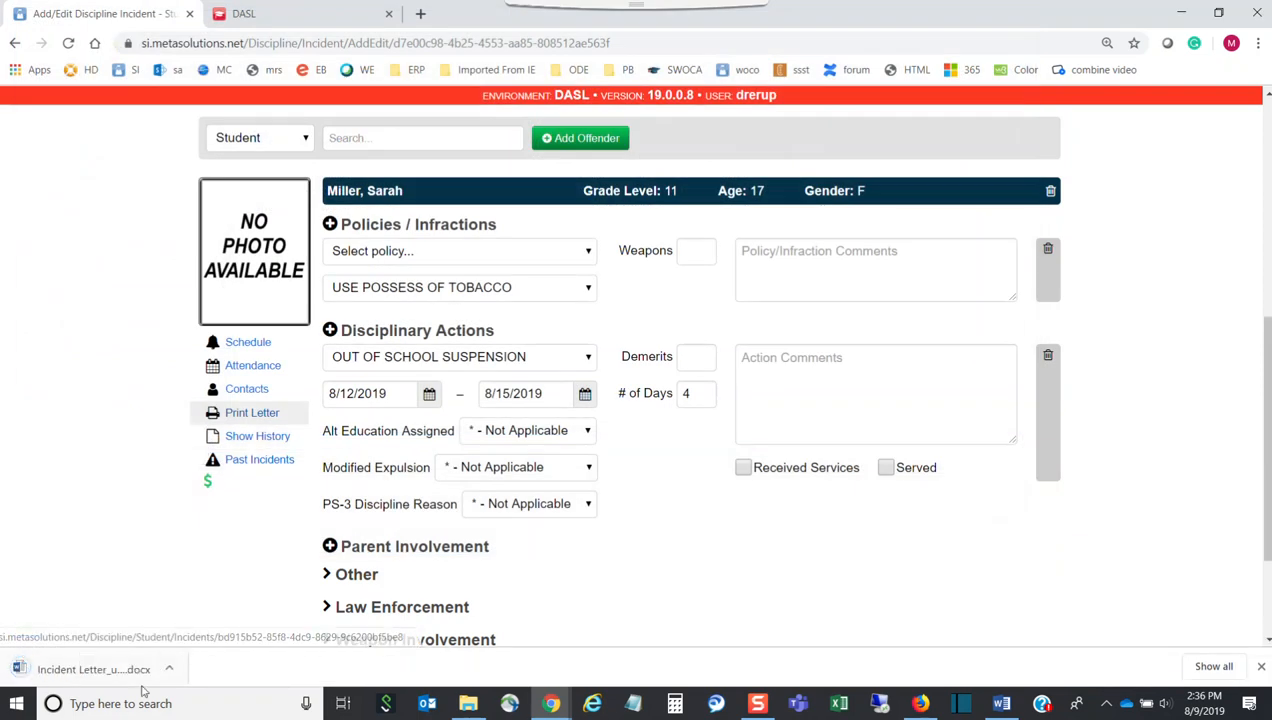
left_click(133, 677)
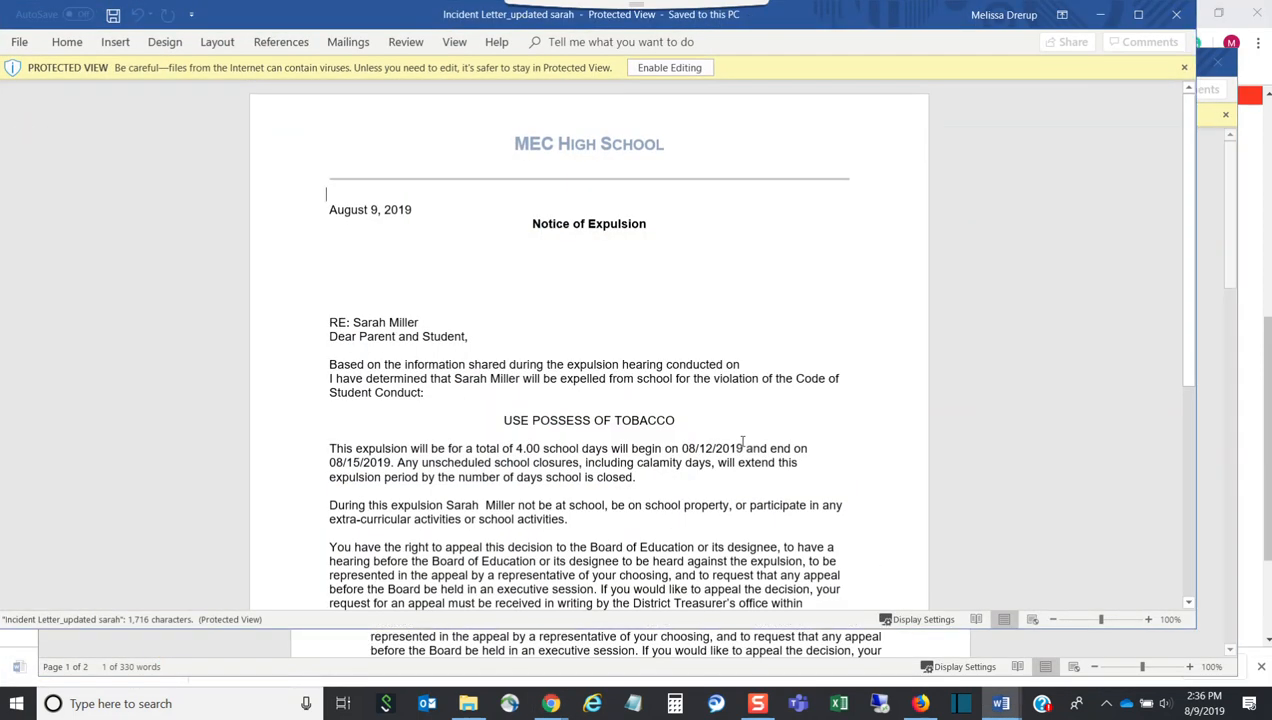
Review the merged tobacco violation letter with the 08/12–08/15/2019 dates, then close it
scroll(731, 371, "down", 8)
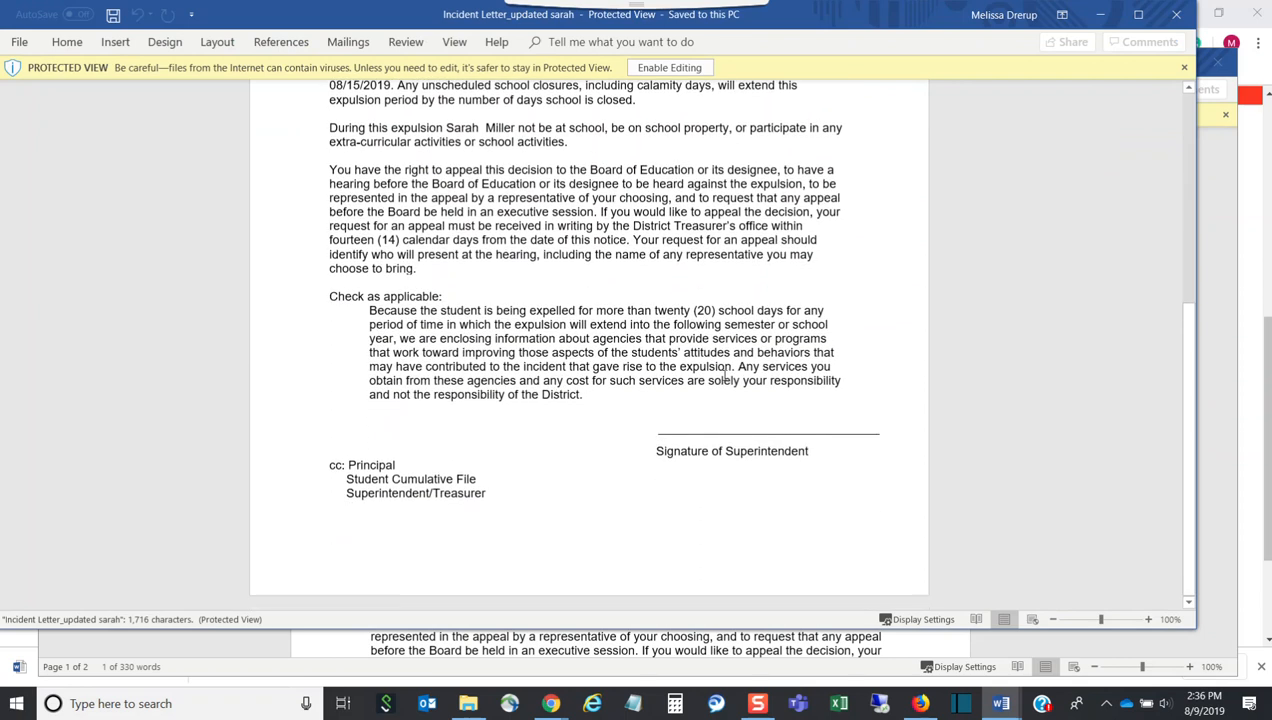
scroll(715, 370, "up", 4)
scroll(710, 369, "up", 3)
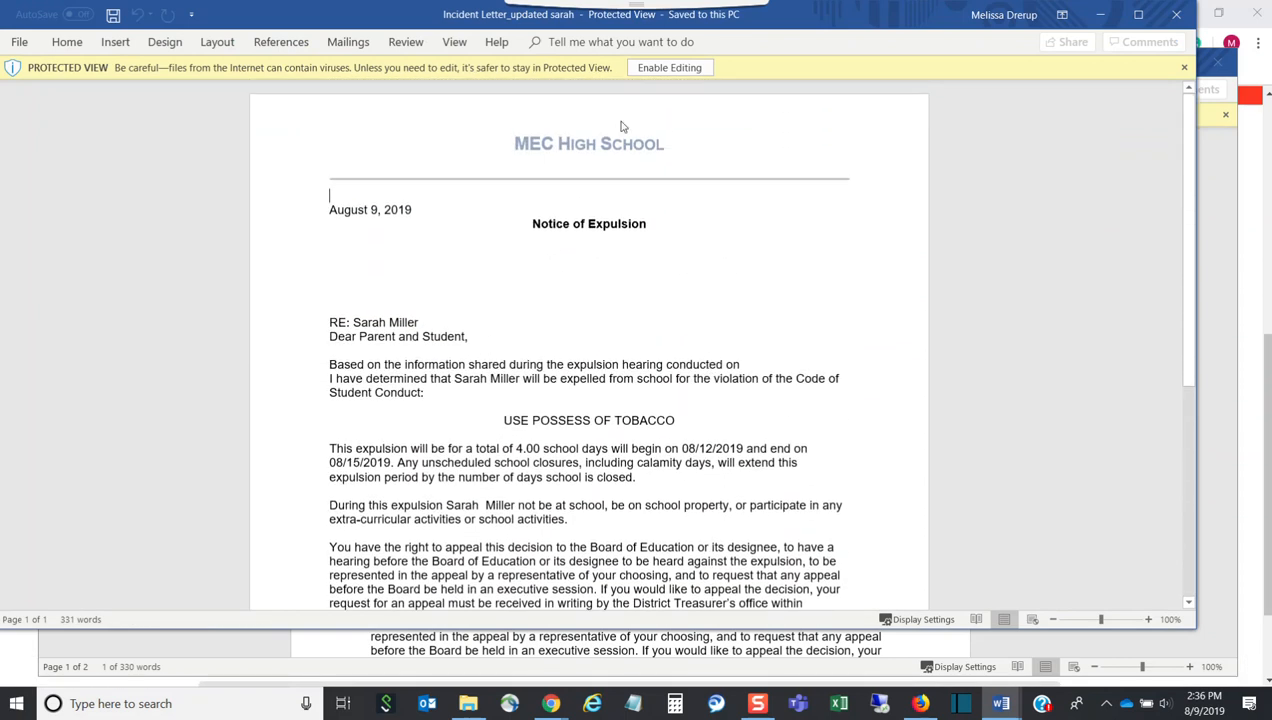
left_click(1184, 20)
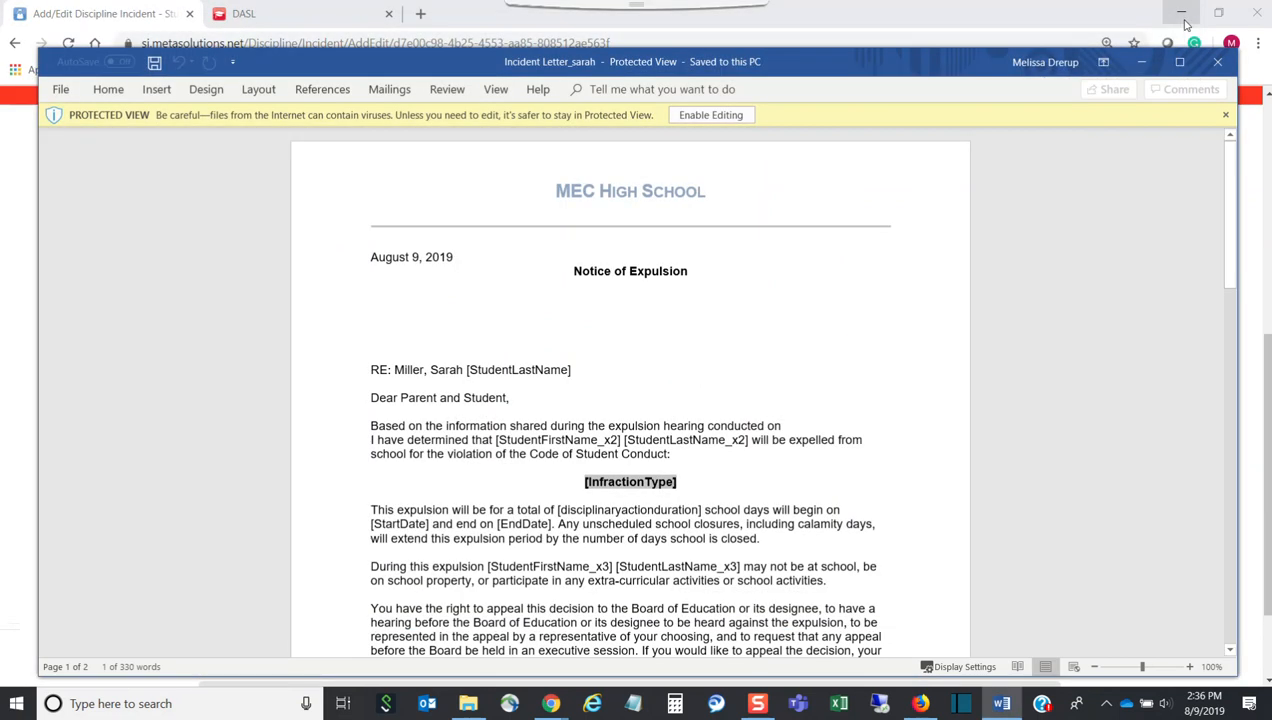